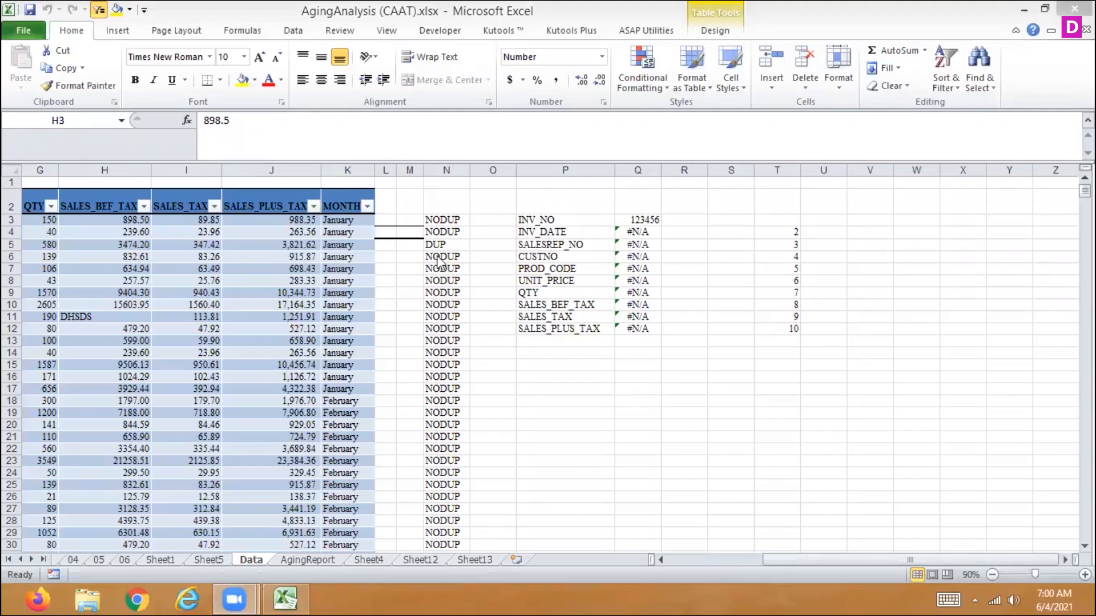
- Search Excel Help for "pivottable" and open the article "Pivot data in a PivotTable or PivotChart report"
left_click(570, 387)
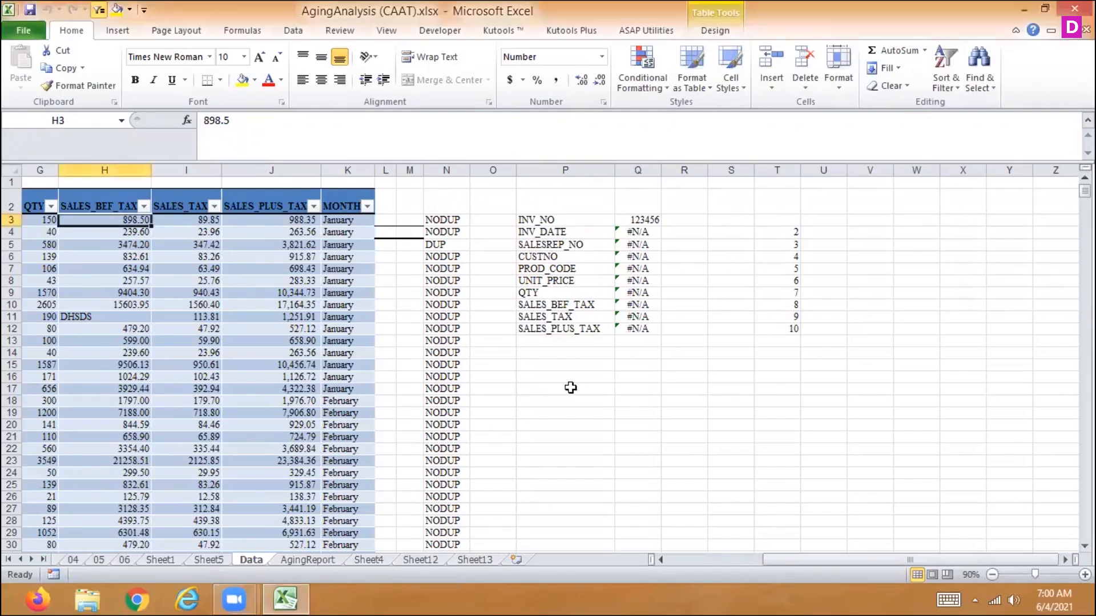
key("F1")
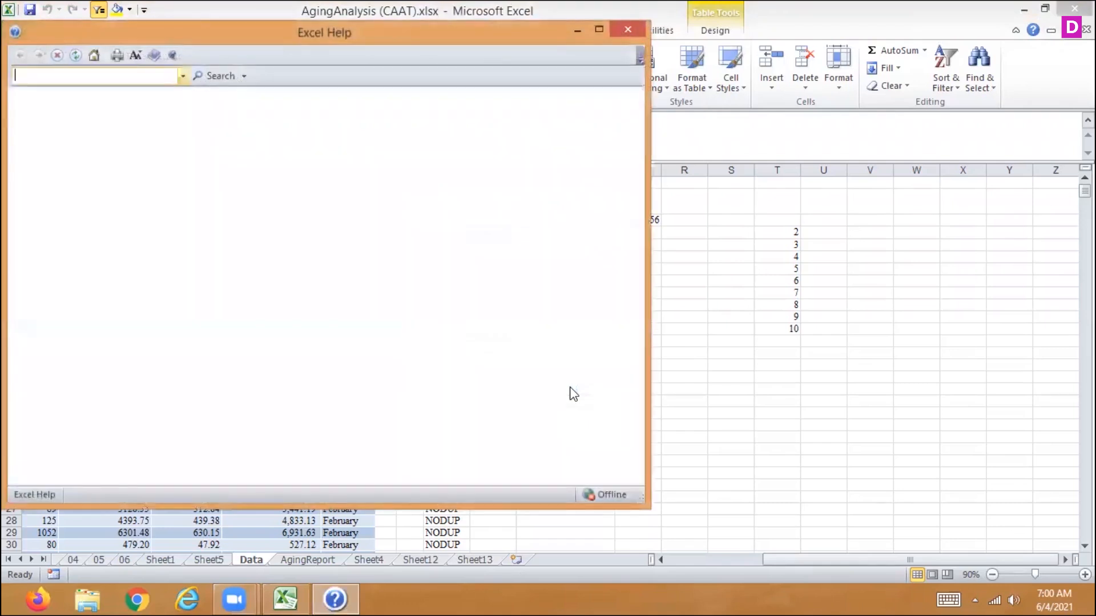
type("pivo")
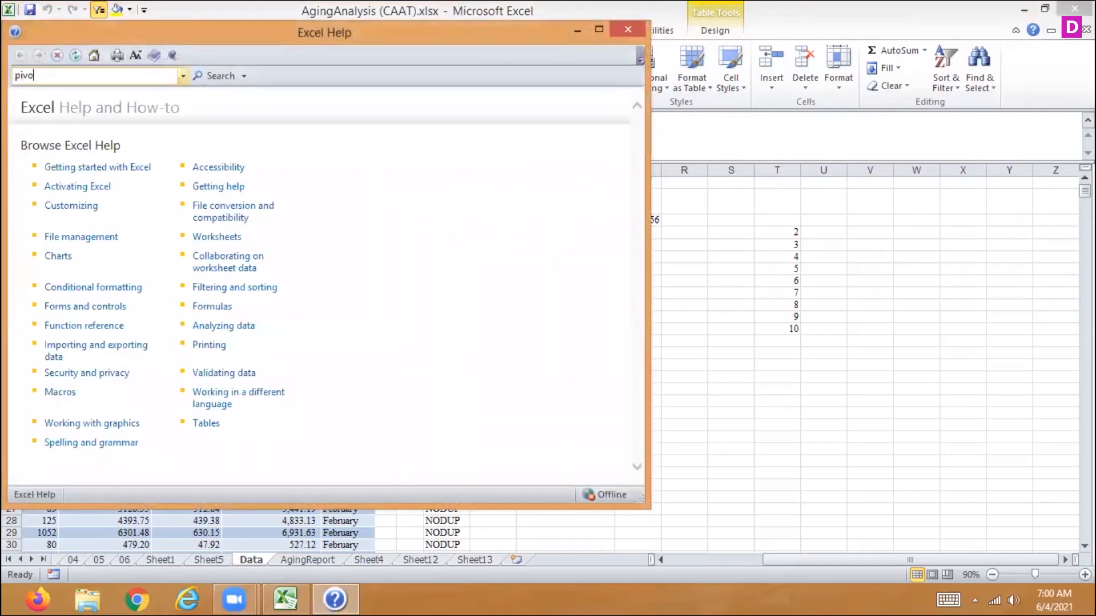
type("ttable")
key("Return")
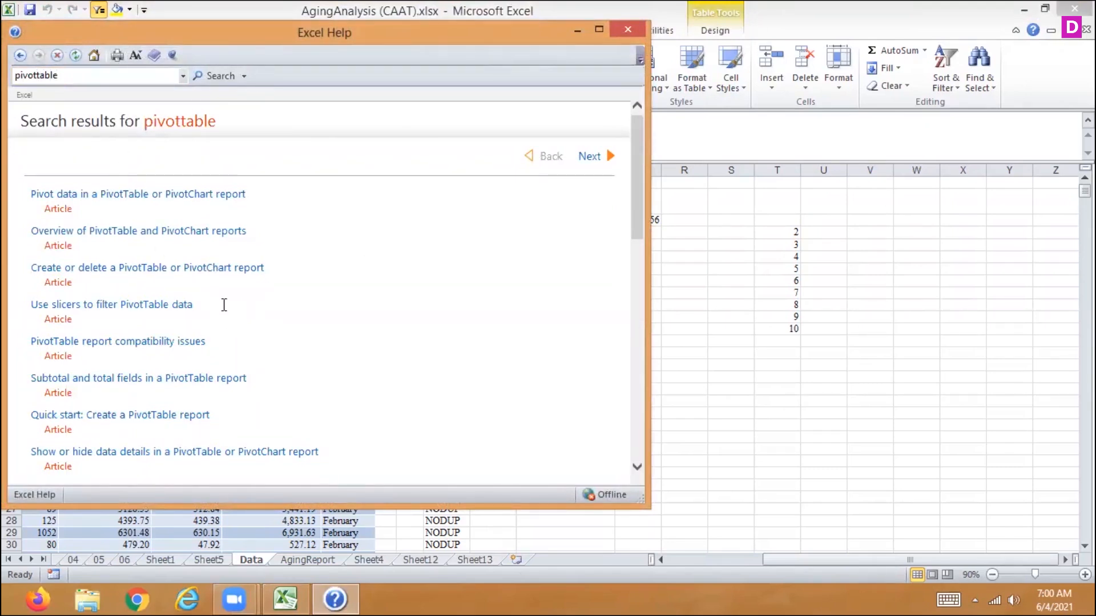
left_click(191, 195)
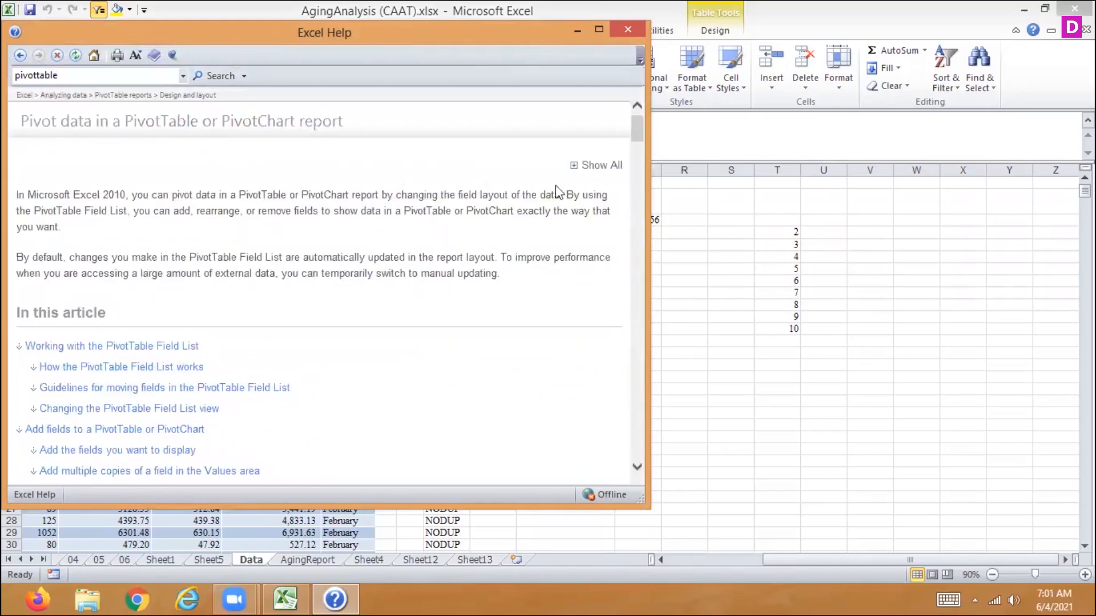
- Read through the PivotTable article's sections on the Field List and on adding, rearranging and removing fields, and close the help
left_click_drag(635, 129, 628, 153)
left_click(599, 30)
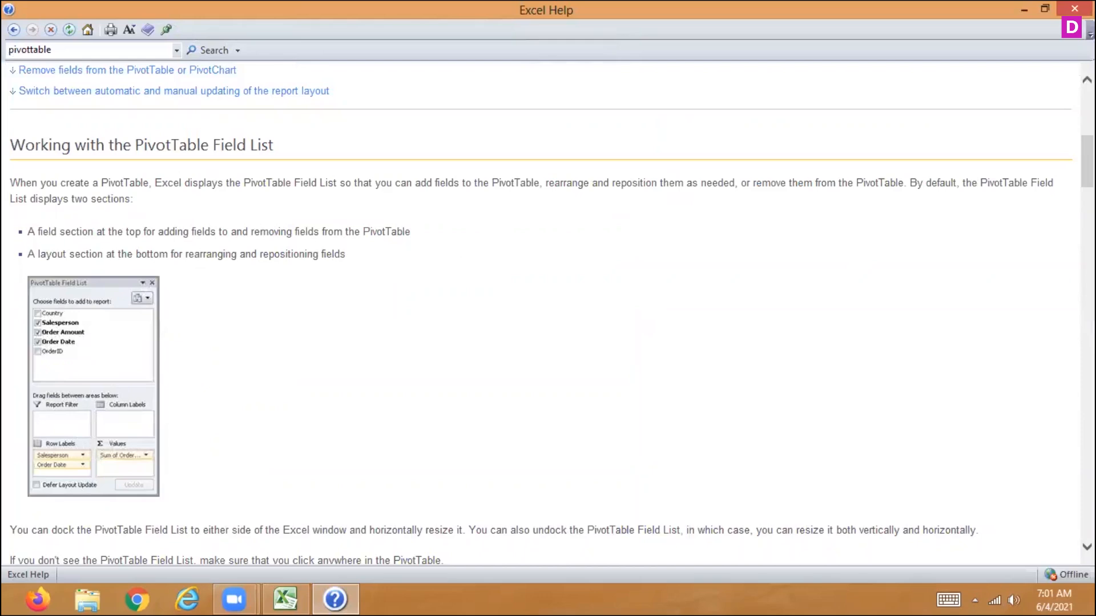
scroll(548, 314, "down", 8)
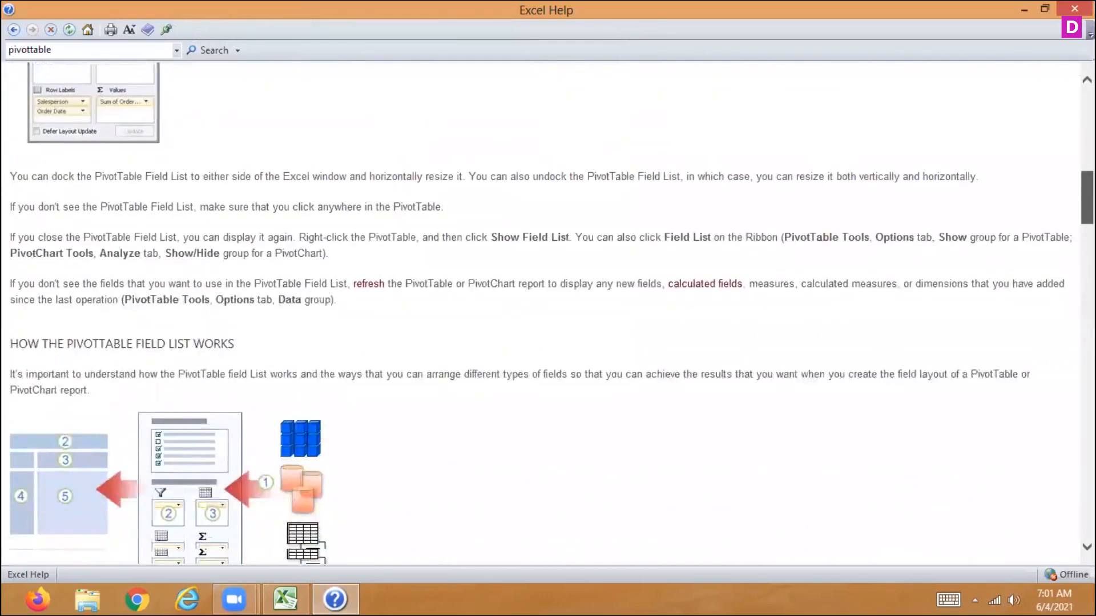
scroll(547, 314, "down", 7)
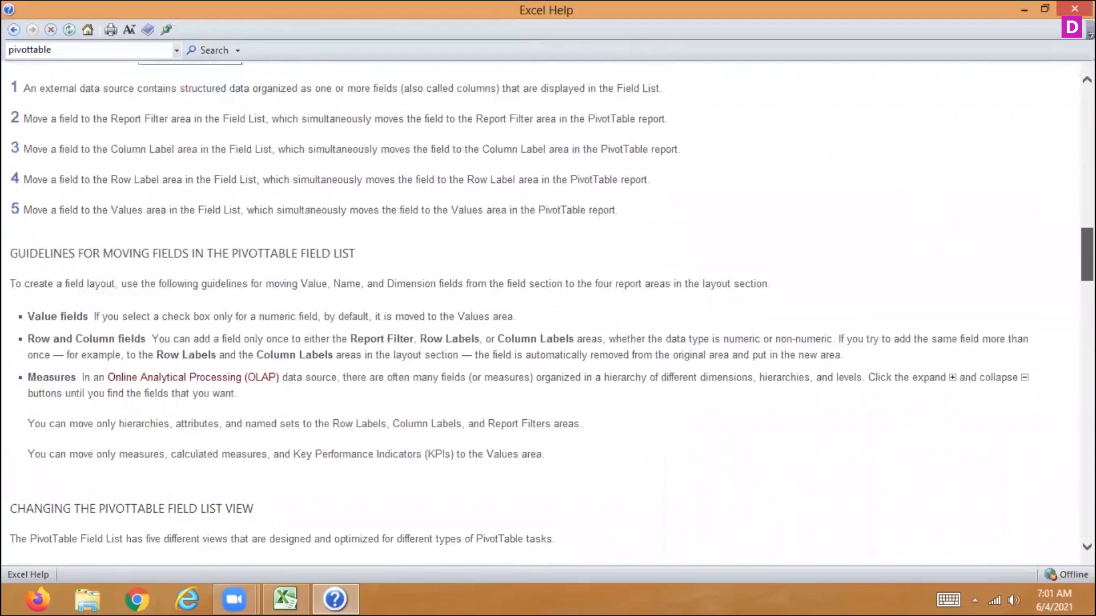
scroll(548, 314, "down", 6)
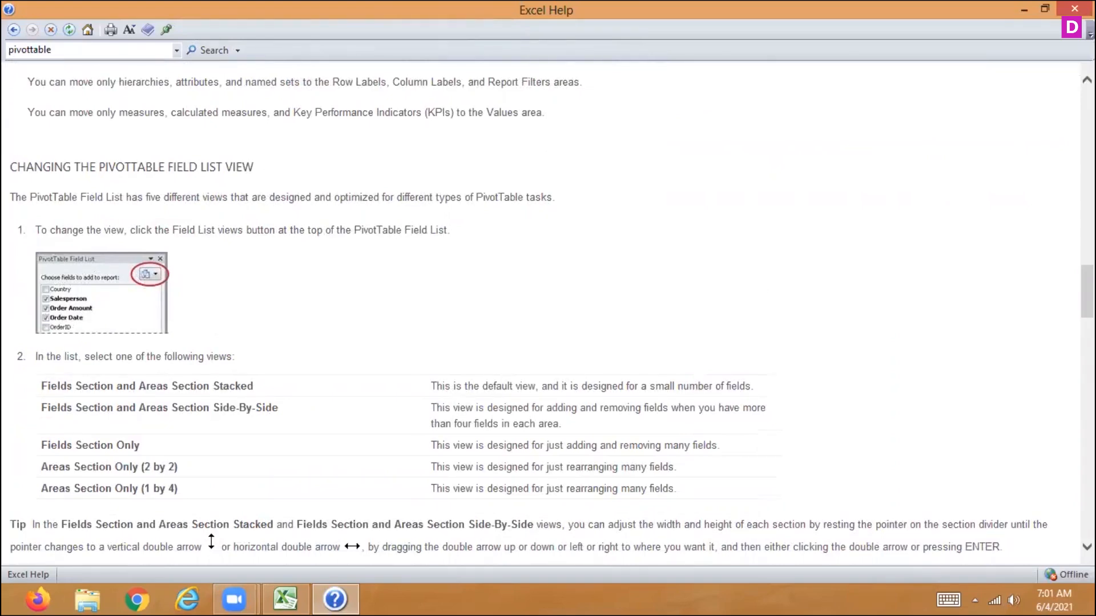
scroll(542, 314, "down", 7)
scroll(543, 314, "down", 10)
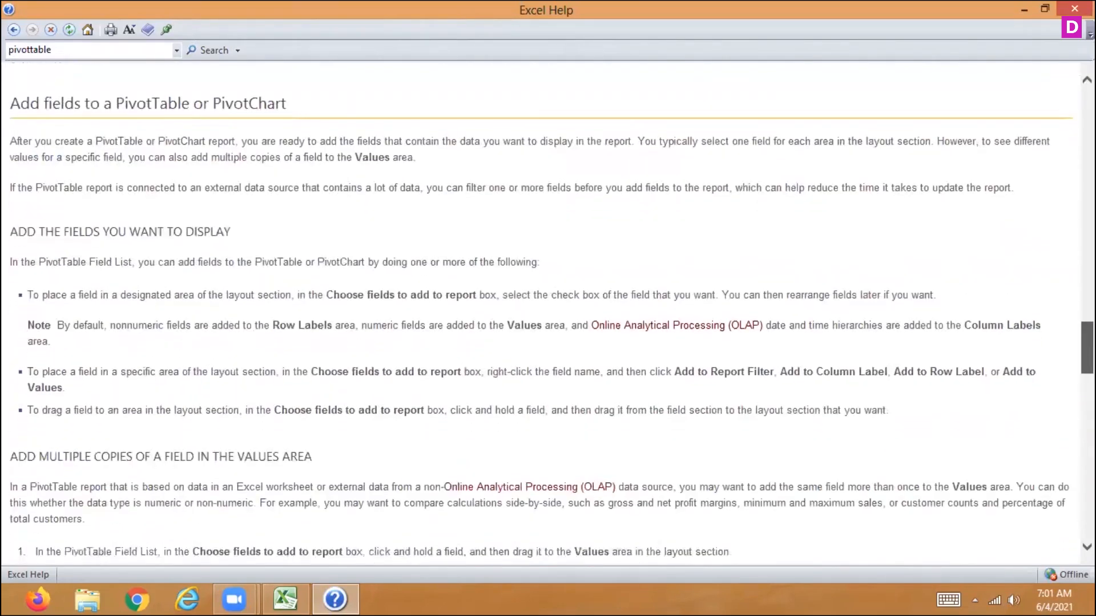
scroll(543, 314, "down", 5)
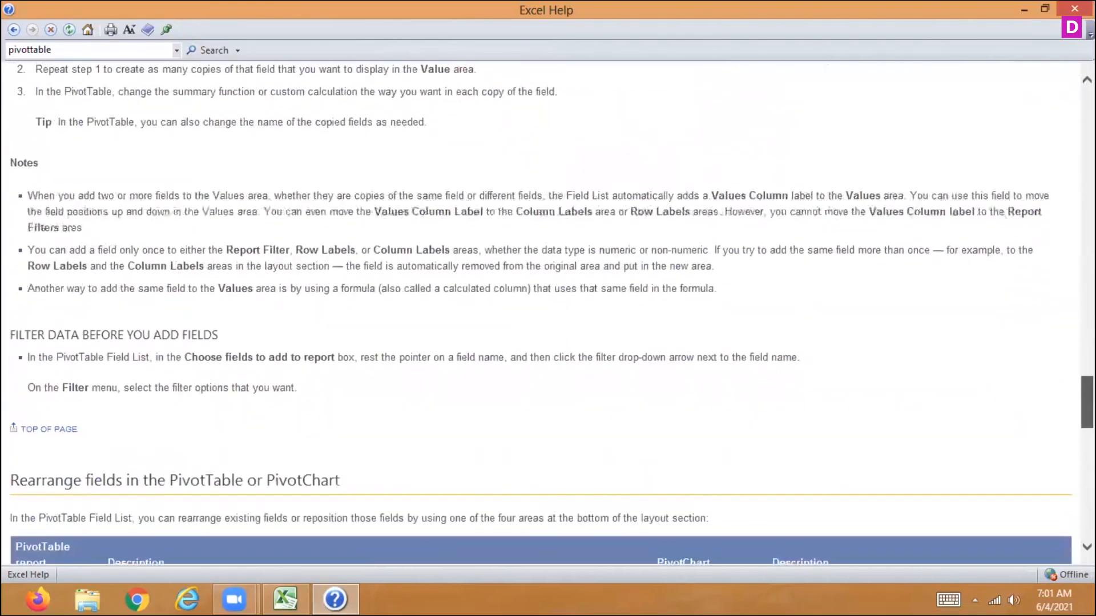
scroll(543, 314, "down", 1)
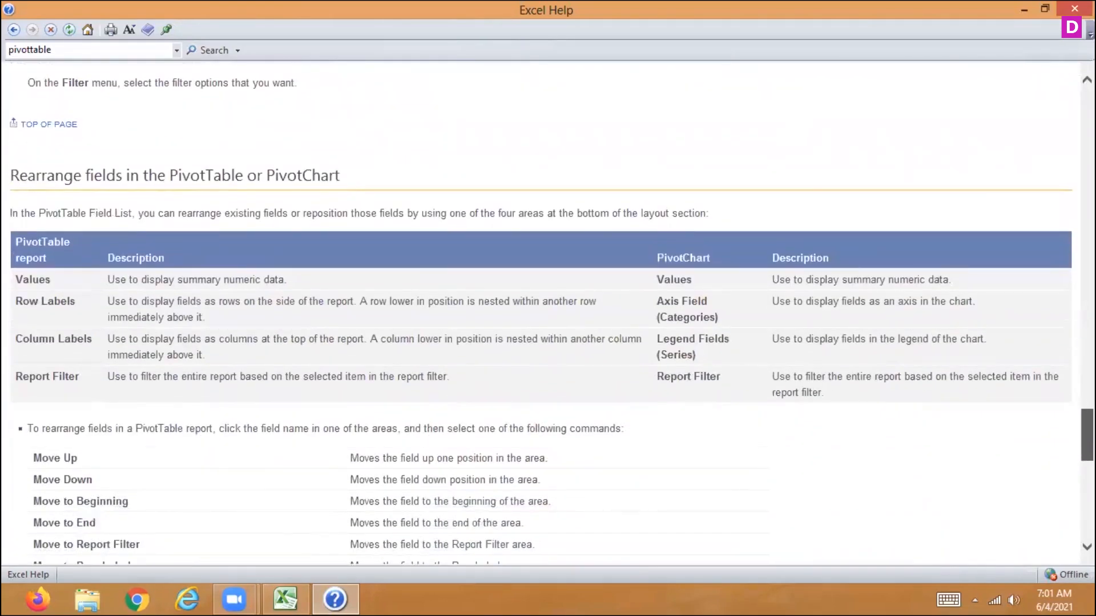
scroll(542, 314, "down", 3)
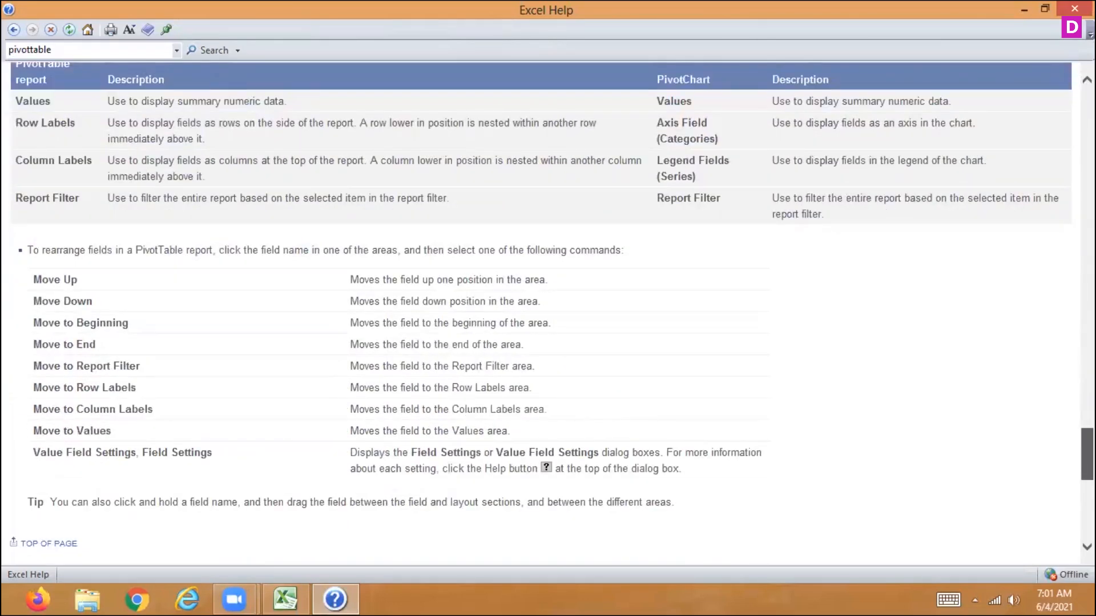
scroll(542, 314, "down", 7)
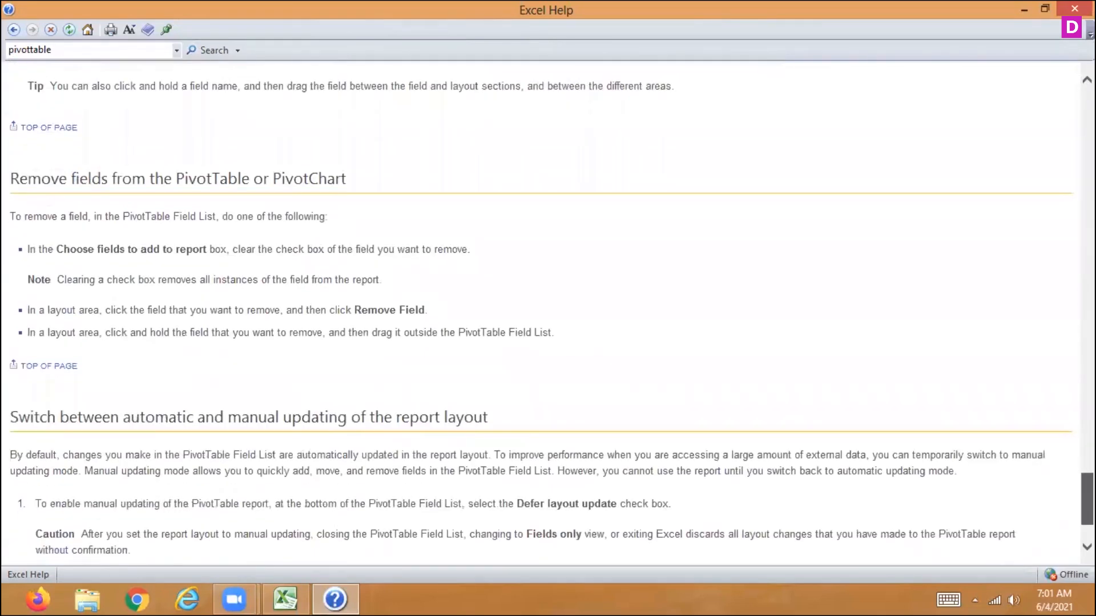
scroll(542, 314, "down", 2)
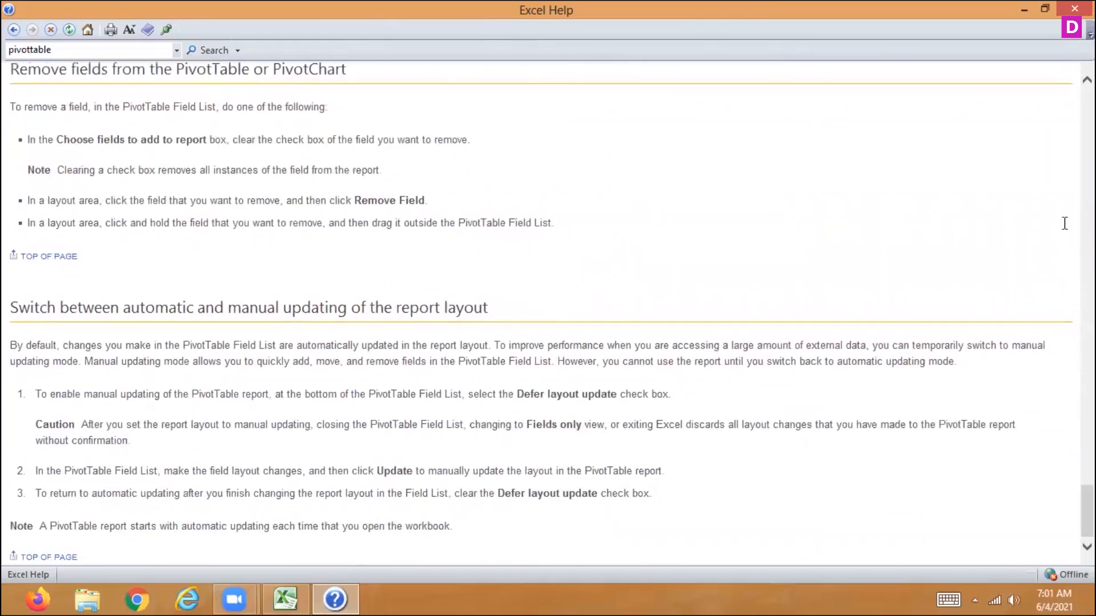
left_click(1075, 9)
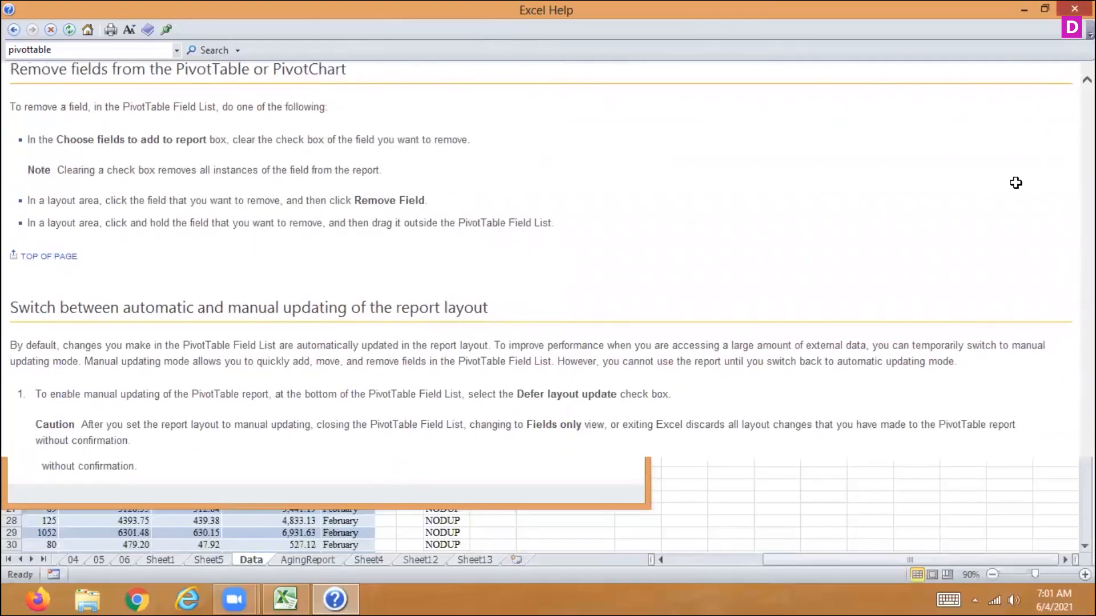
- Select the header cells from INV_DATE to MONTH in the sales invoice data and turn off their filter
left_click_drag(808, 559, 672, 560)
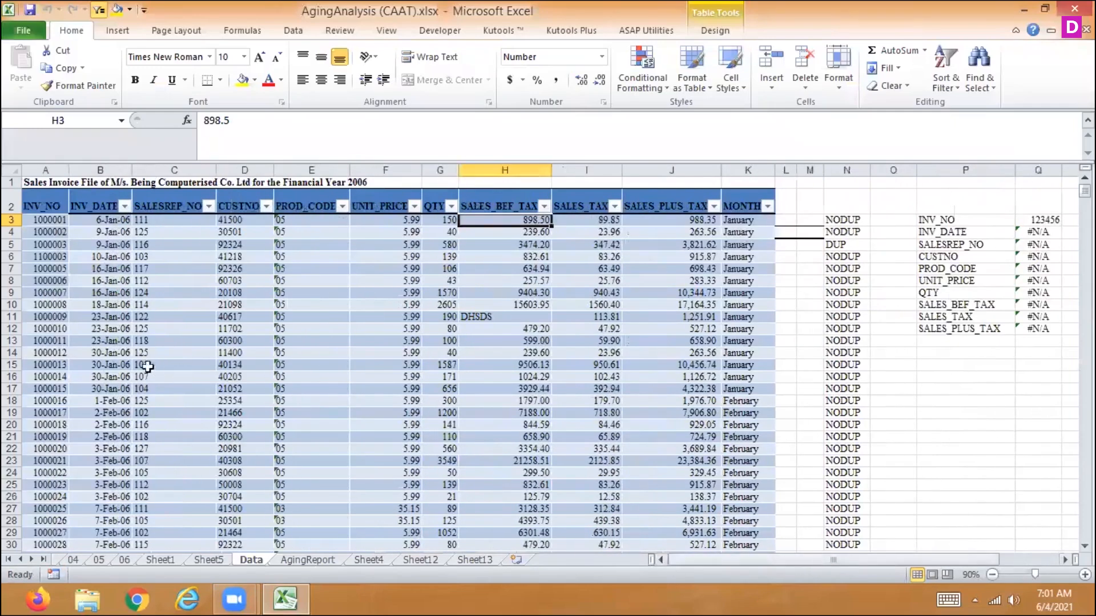
left_click(46, 203)
key("Right")
key("shift+Right")
key("shift+Right")
key("shift+Right")
key("shift+Right")
key("shift+Right")
key("shift+Right")
key("shift+Right")
key("shift+Right")
key("shift+Right")
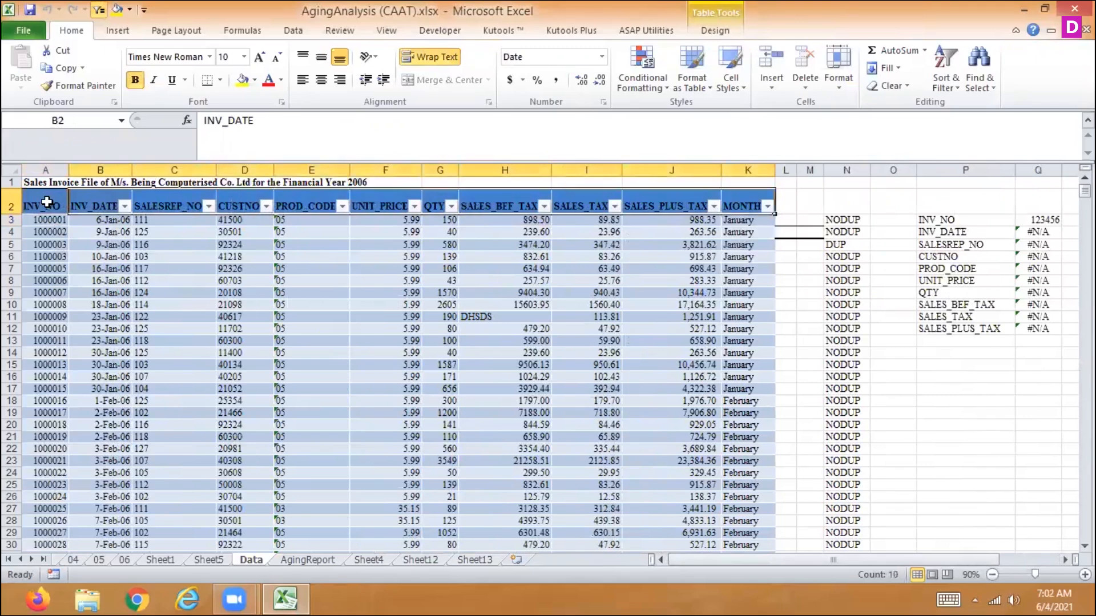
left_click(304, 35)
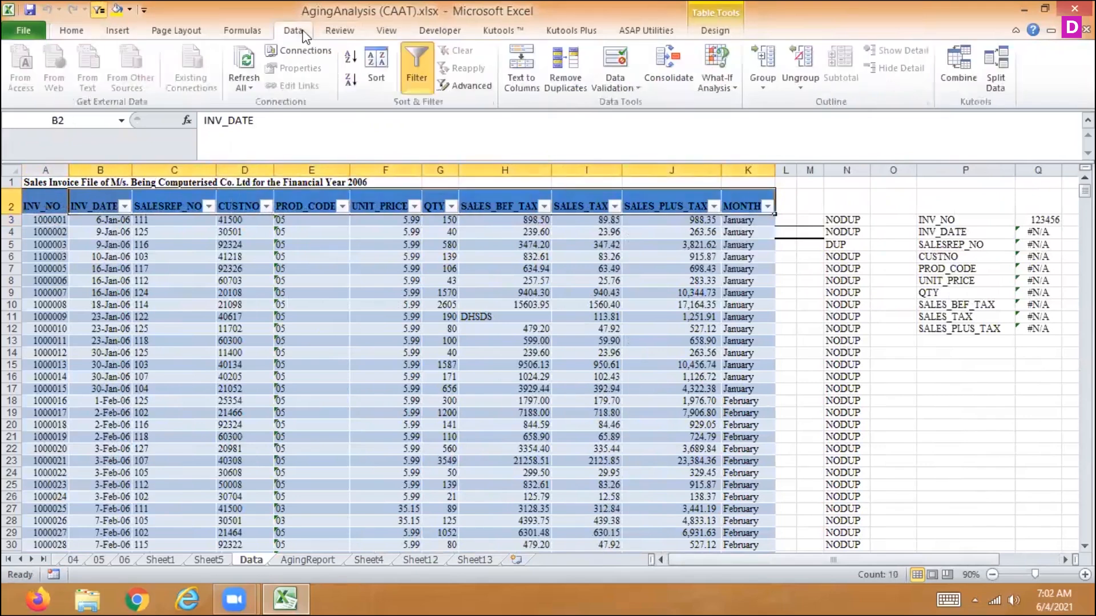
left_click(417, 68)
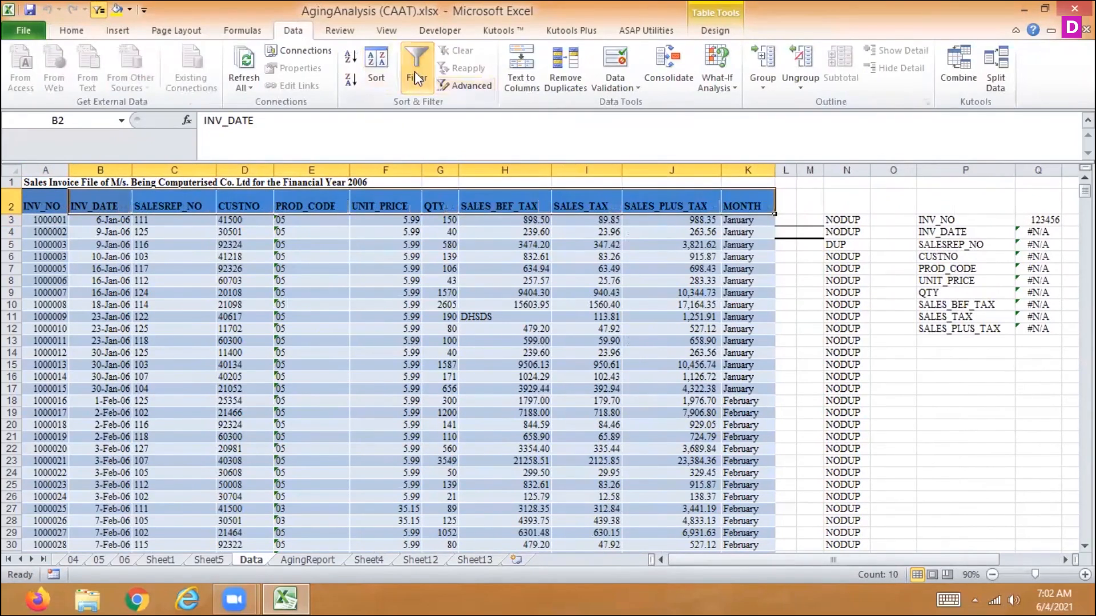
- Select the sales invoice data from the INV_NO header in A2 through the MONTH column down to row 902
left_click(42, 206)
key("shift+Right")
key("shift+Right")
key("shift+Right")
key("shift+Right")
key("shift+Right")
key("shift+Right")
key("shift+Right")
key("shift+Right")
key("shift+Right")
key("shift+Right")
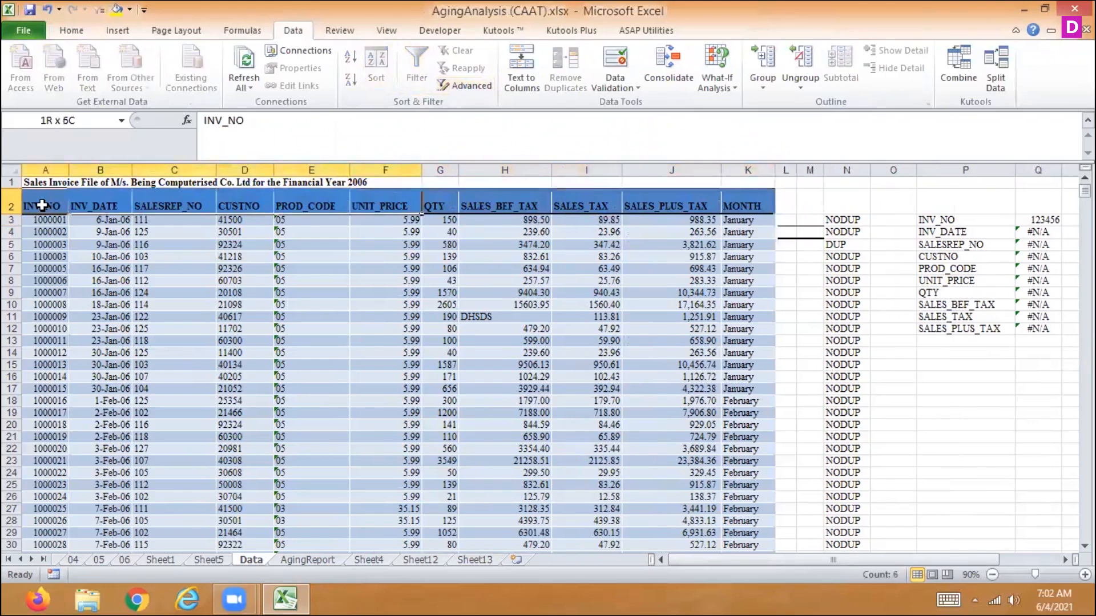
key("shift+Down")
key("shift+Down")
key("shift+Down")
key("shift+Down")
key("shift+Down")
key("shift+Down")
key("shift+Down")
key("shift+Down")
key("shift+Down")
key("shift+Down")
key("shift+Down")
key("shift+Down")
key("shift+Down")
key("shift+Down")
key("shift+Down")
key("shift+Down")
key("shift+Down")
key("shift+Down")
key("shift+Down")
key("shift+Down")
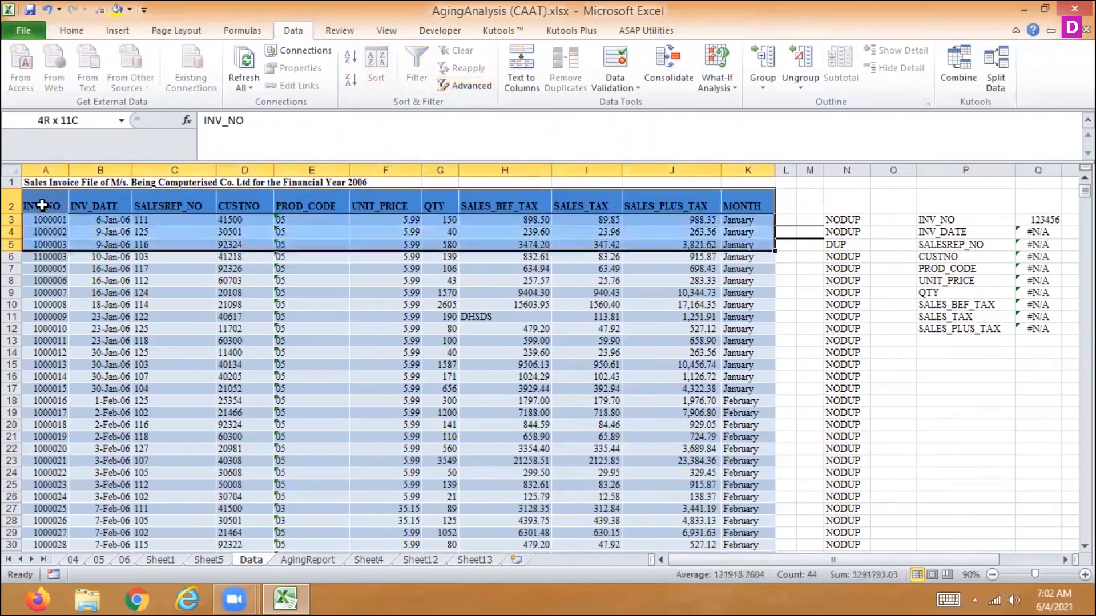
key("shift+Down")
key("shift+Down")
key("shift+Down")
key("shift+Down")
key("shift+Down")
key("shift+Down")
key("shift+Down")
key("shift+Down")
key("shift+Down")
key("shift+Down")
key("shift+Down")
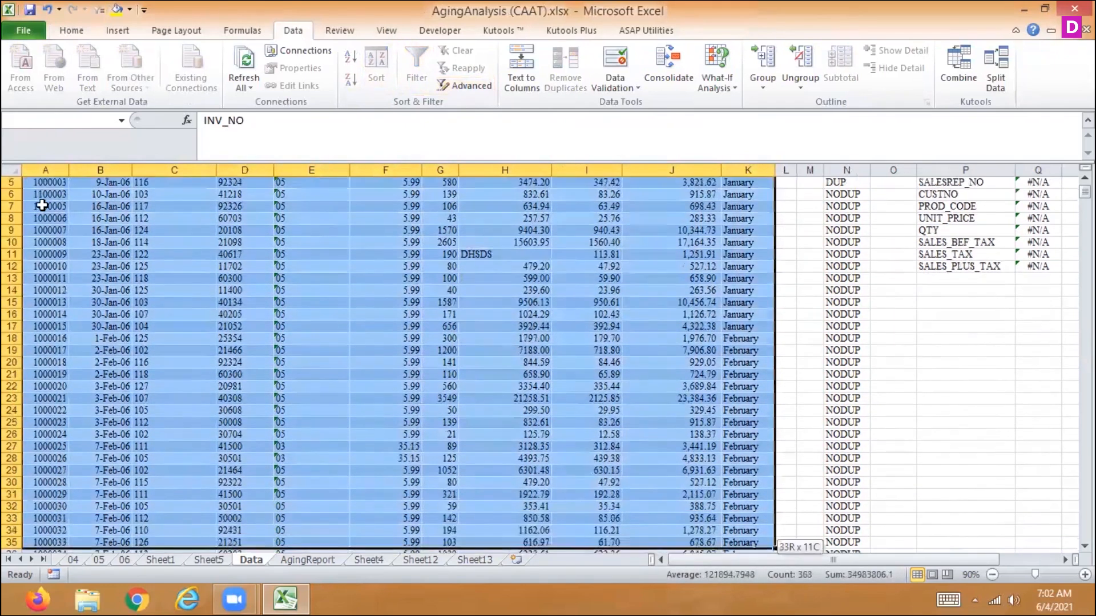
key("ctrl+shift+Down")
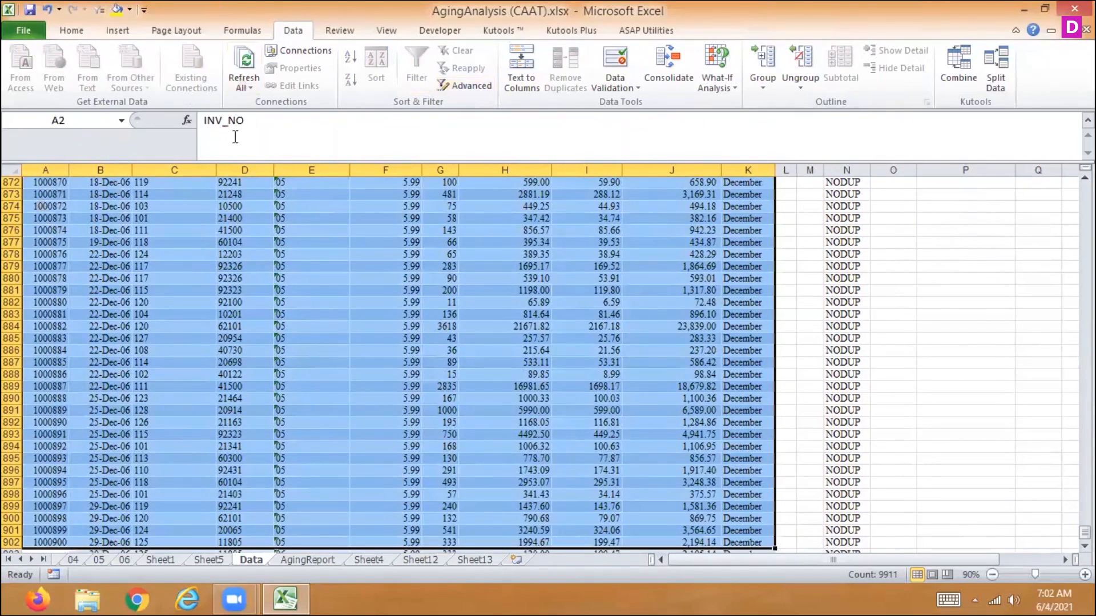
left_click(119, 30)
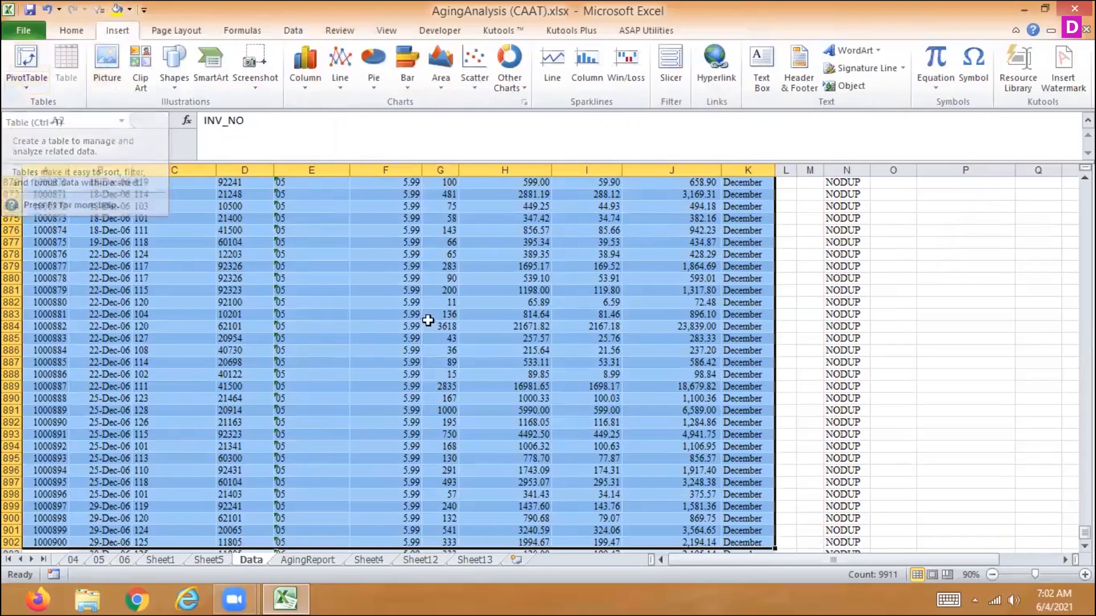
left_click_drag(1084, 532, 1084, 190)
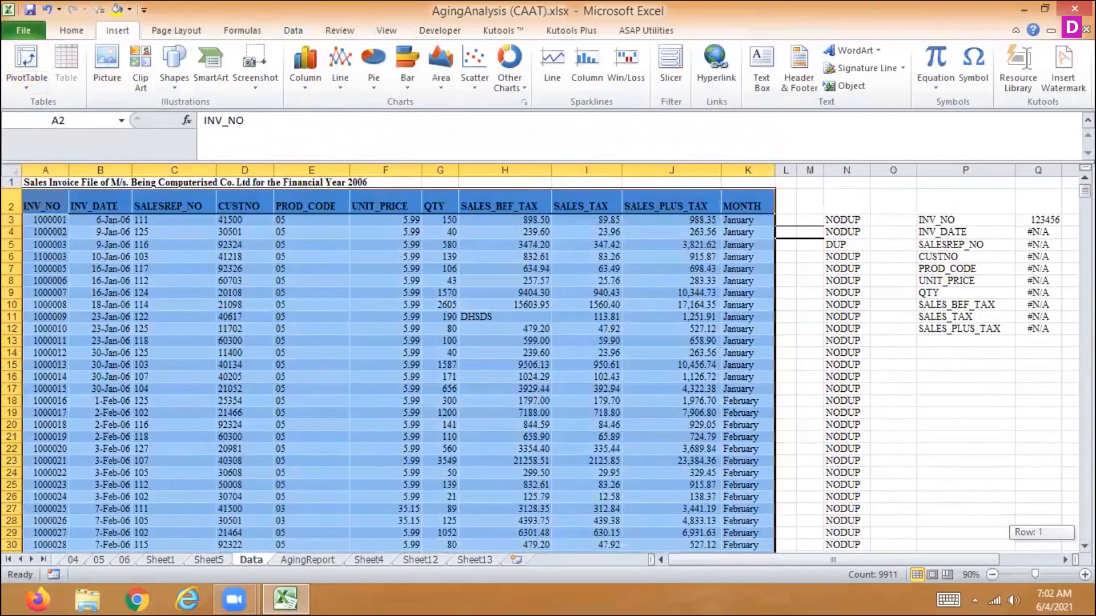
left_click_drag(1085, 190, 1084, 190)
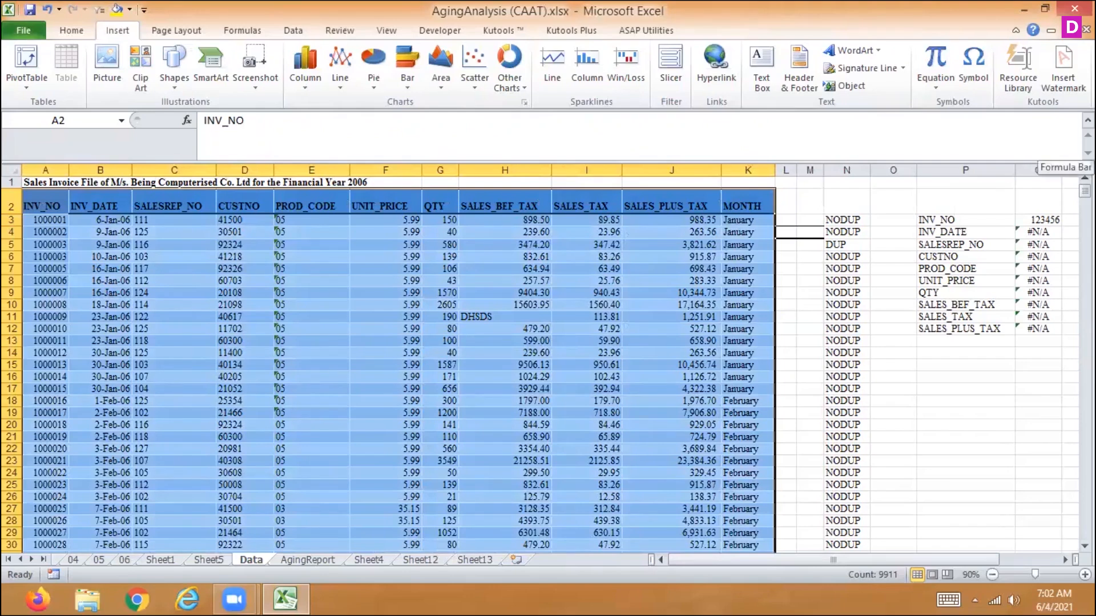
- Reselect the sales invoice range A2:K902, extending the header row selection down to the last data row
left_click(38, 202)
key("shift+Right")
key("shift+Right")
key("shift+Right")
key("shift+Right")
key("shift+Right")
key("shift+Right")
key("shift+Right")
key("shift+Right")
key("shift+Right")
key("shift+Right")
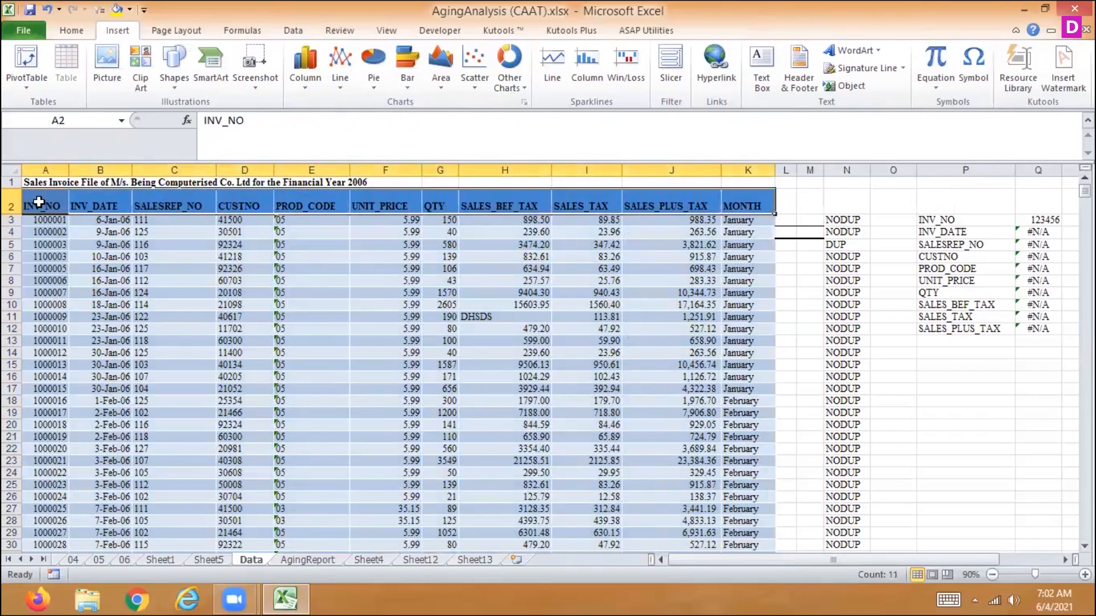
key("ctrl+shift+Down")
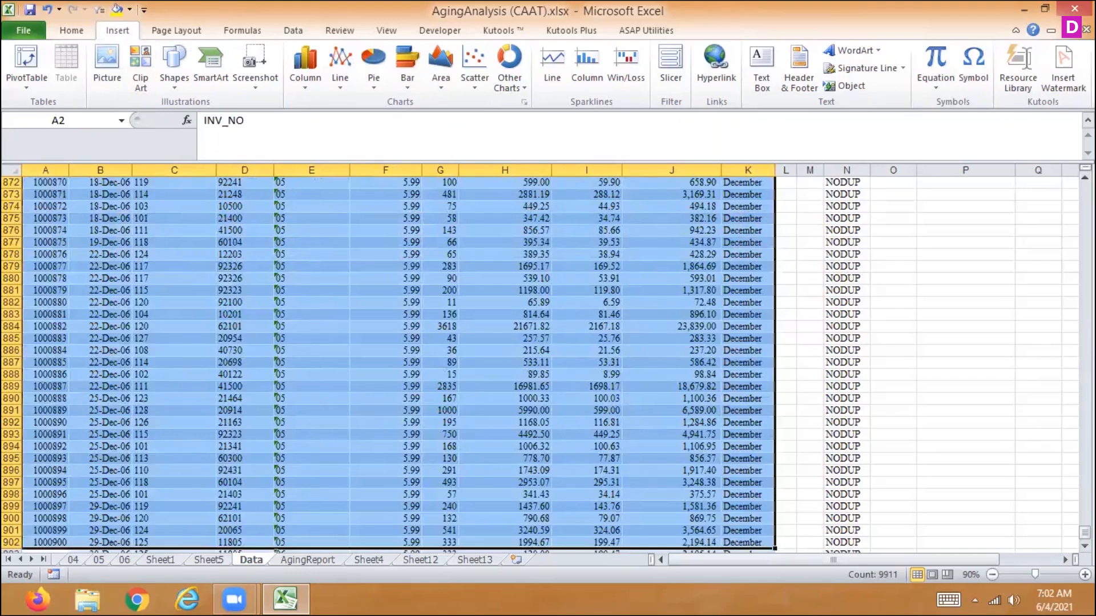
left_click_drag(1085, 532, 1084, 191)
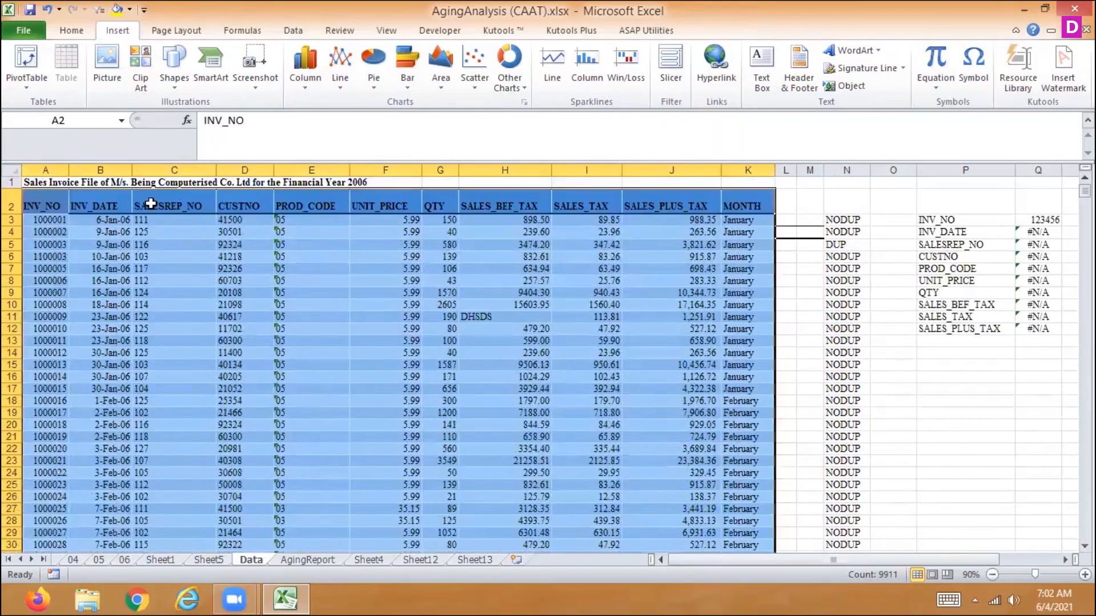
- Try to create a table with headers from the sales invoice range A2:K902
left_click(66, 193)
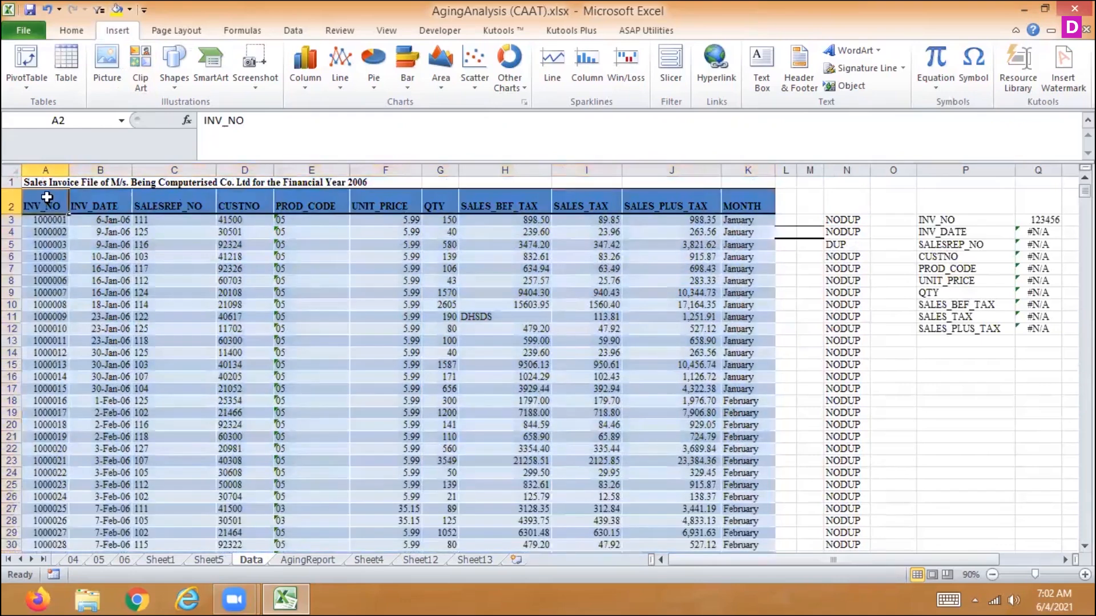
left_click(65, 67)
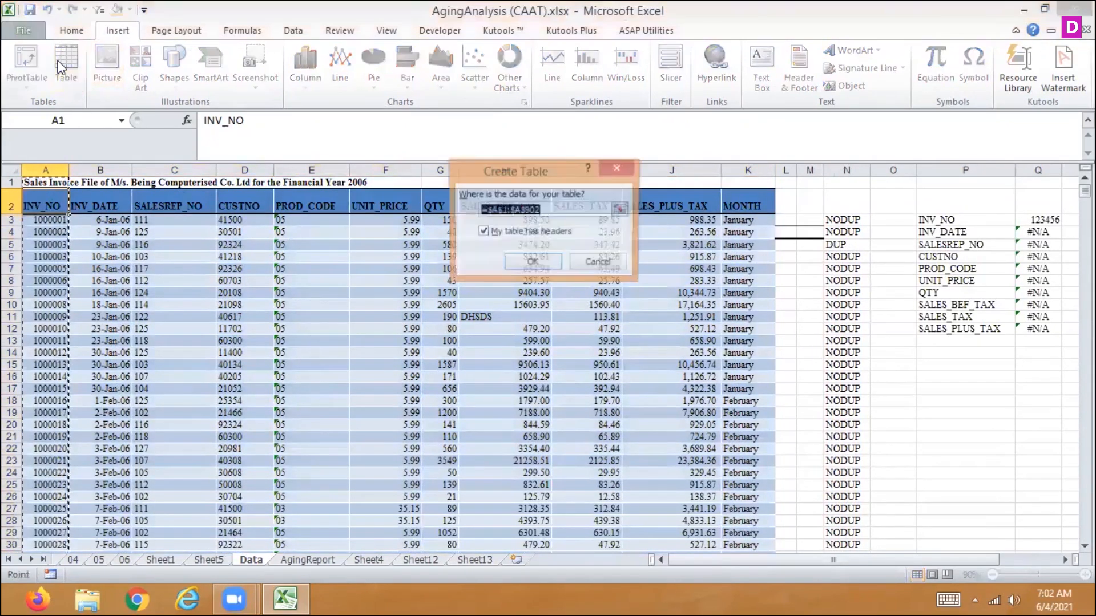
left_click(621, 210)
left_click_drag(37, 195, 726, 200)
key("ctrl+shift+Down")
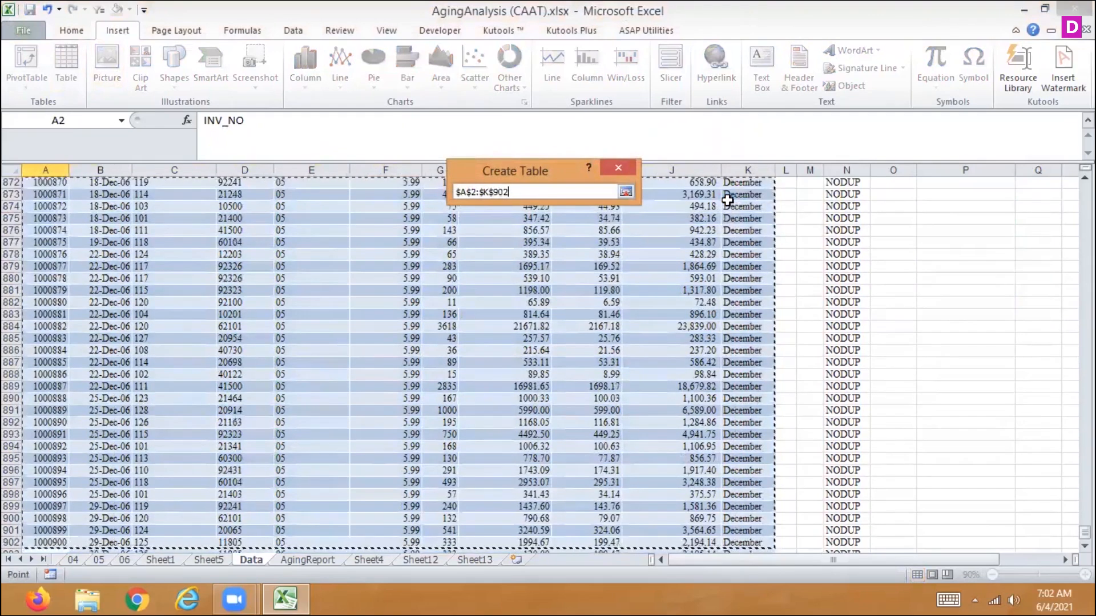
left_click(627, 192)
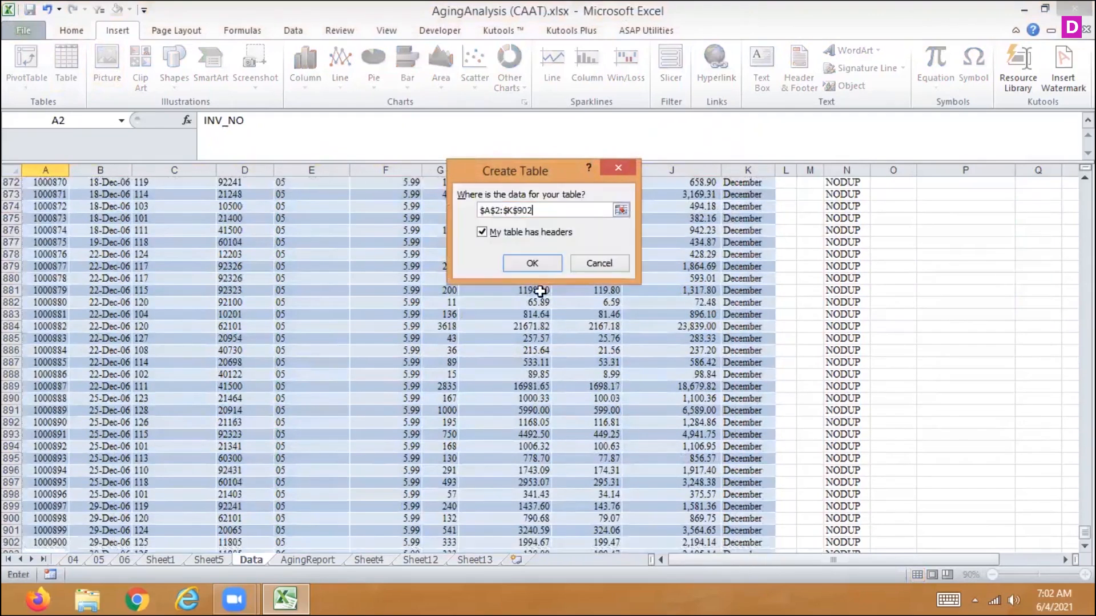
left_click(532, 264)
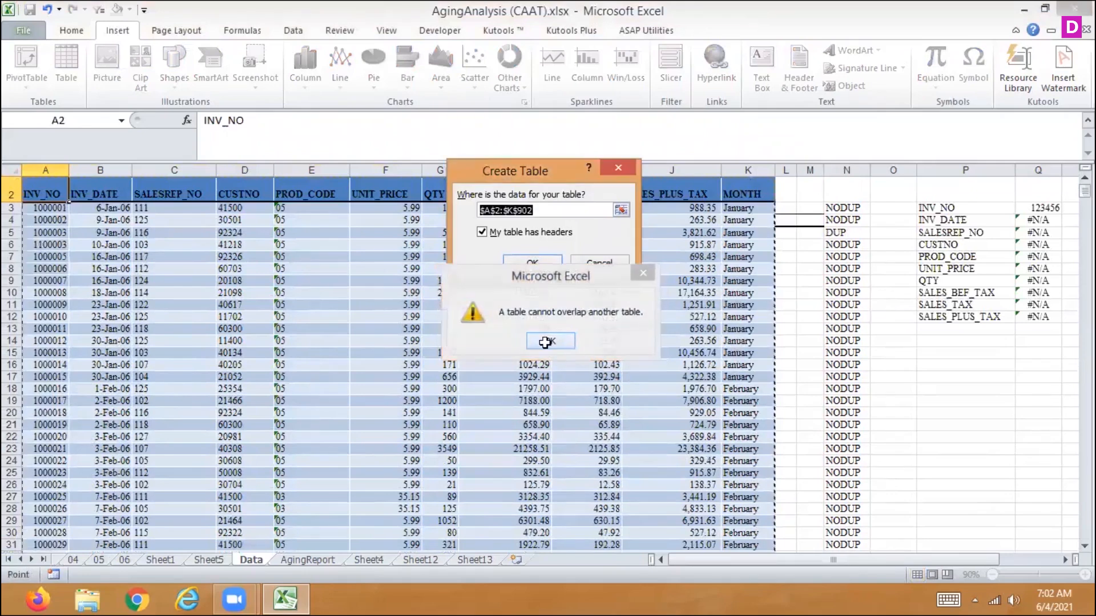
left_click(548, 341)
left_click(607, 262)
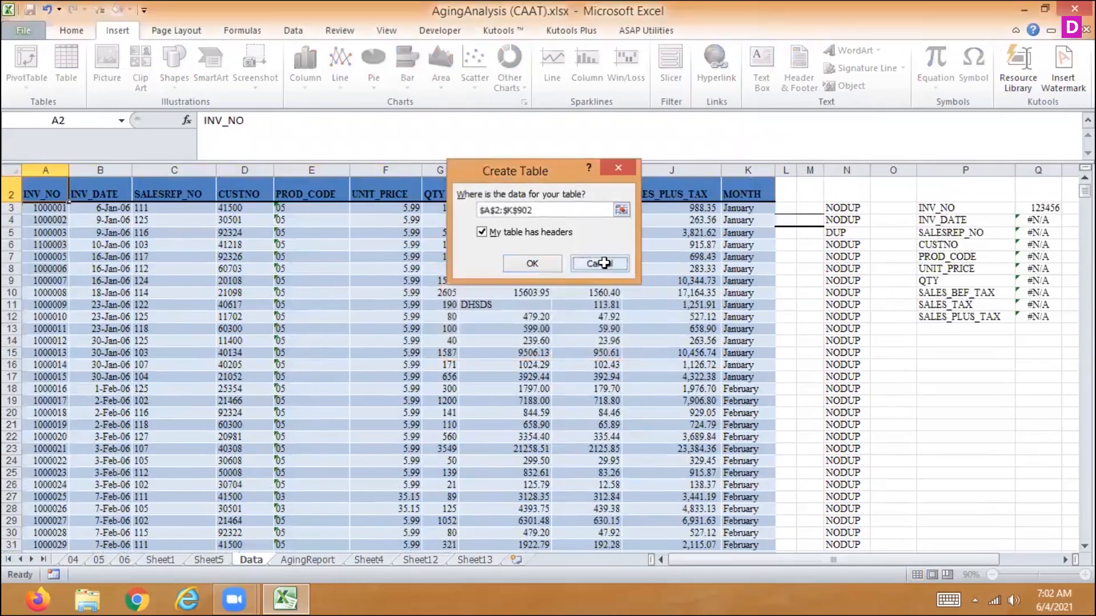
- Convert the existing sales invoice table to a normal range
left_click(244, 244)
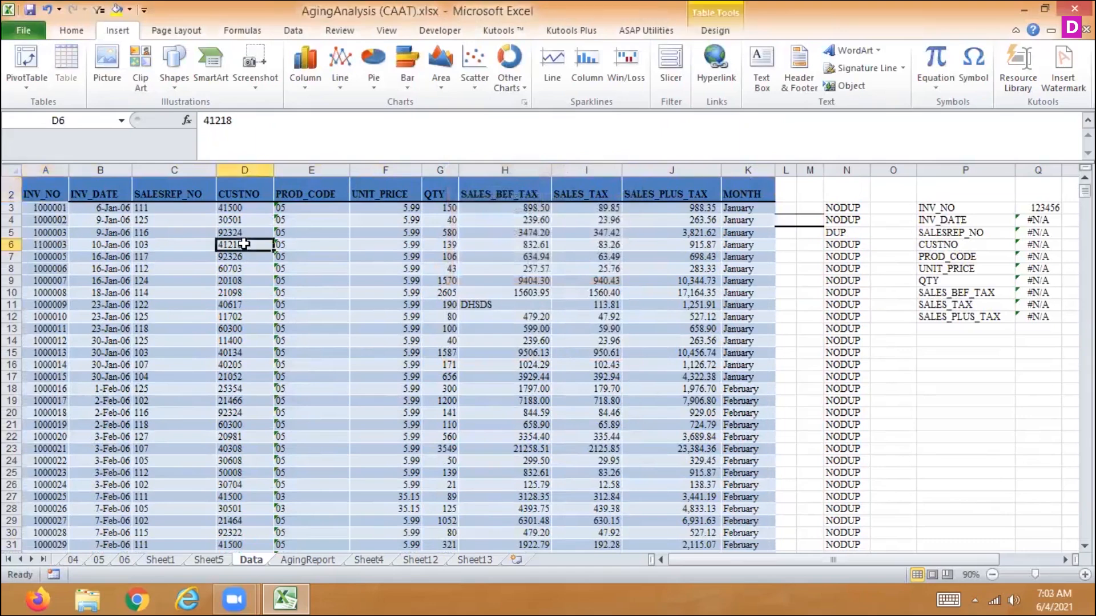
left_click(714, 30)
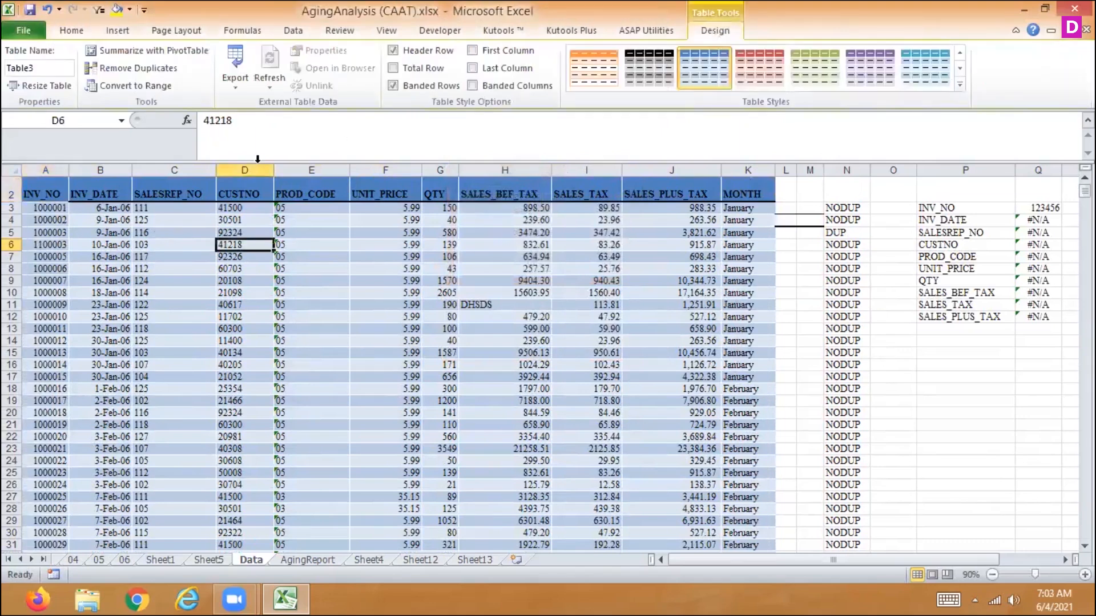
left_click(93, 86)
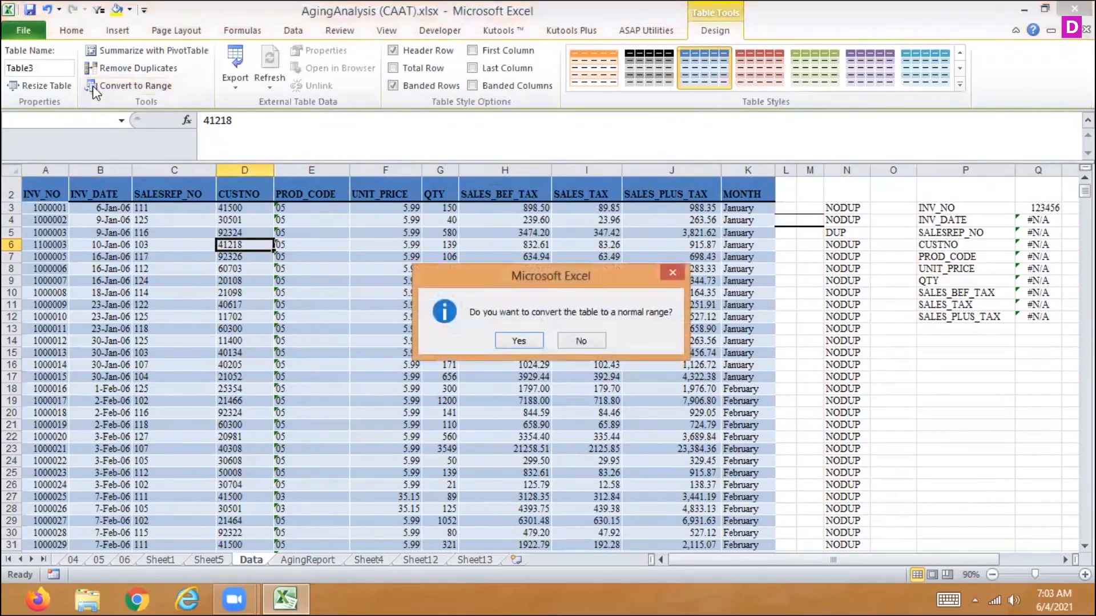
left_click(514, 342)
- Select the sales invoice data A2:K902 from the INV_NO header and create a table with headers from it
left_click(51, 188)
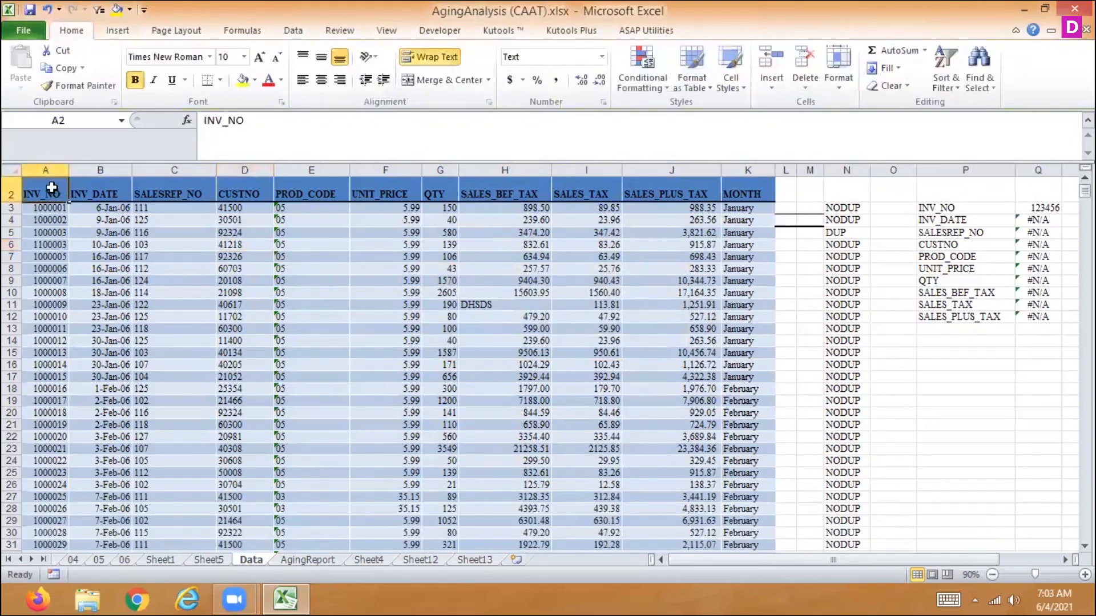
key("ctrl+shift+Right")
key("ctrl+shift+Down")
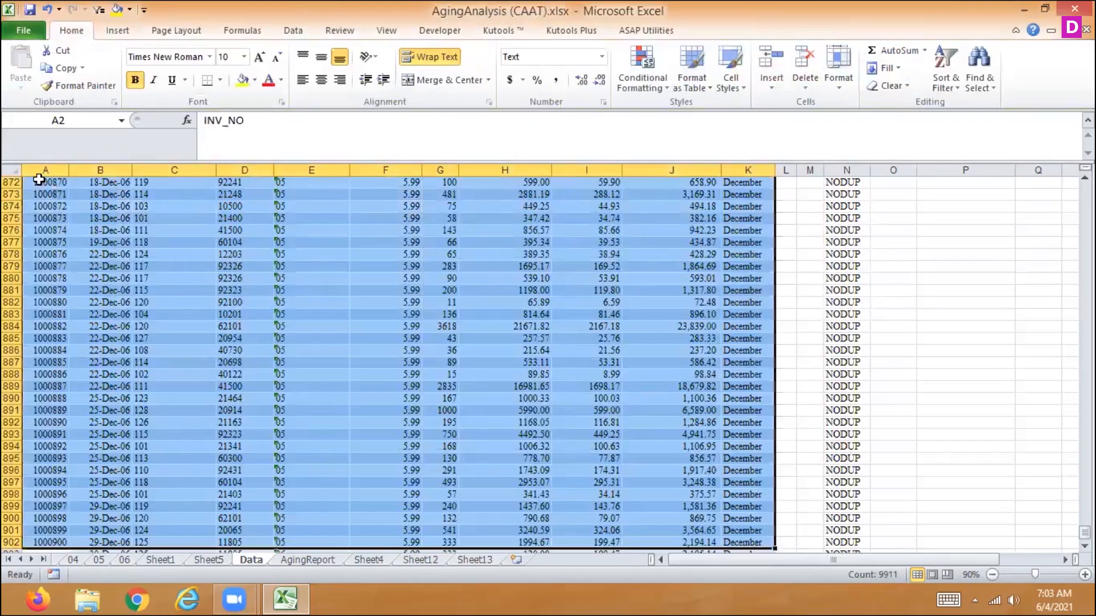
key("ctrl+shift+Down")
key("ctrl+shift+Up")
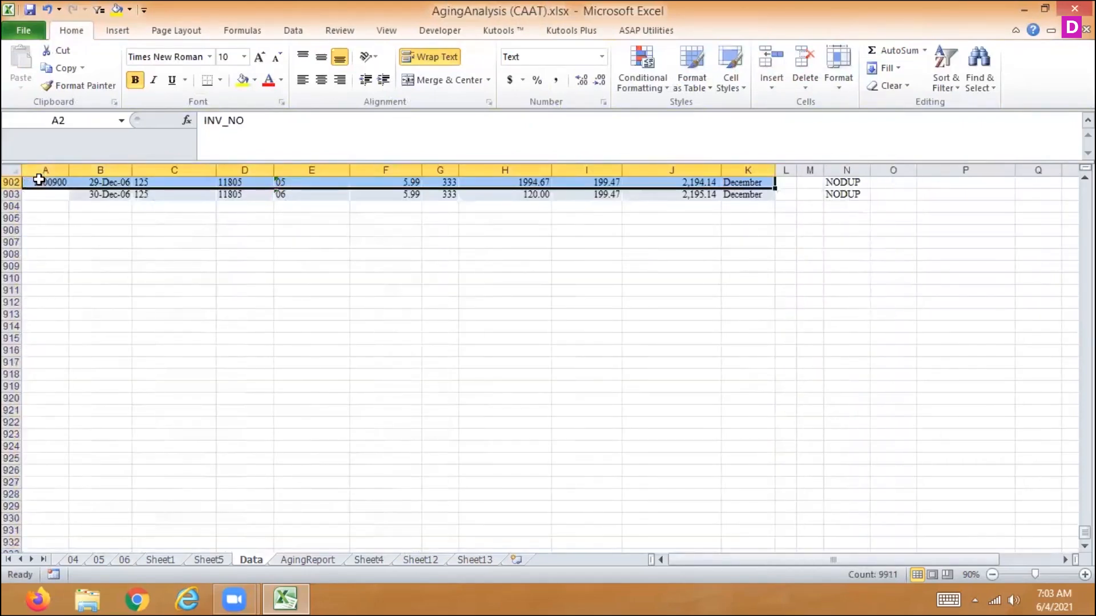
left_click(117, 31)
left_click(66, 65)
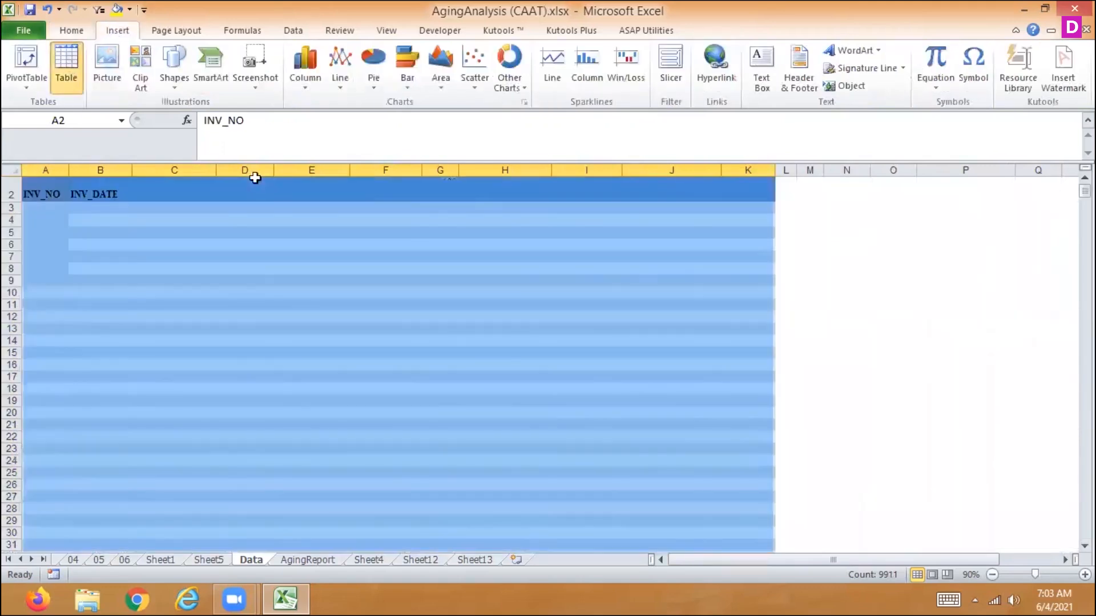
left_click(532, 262)
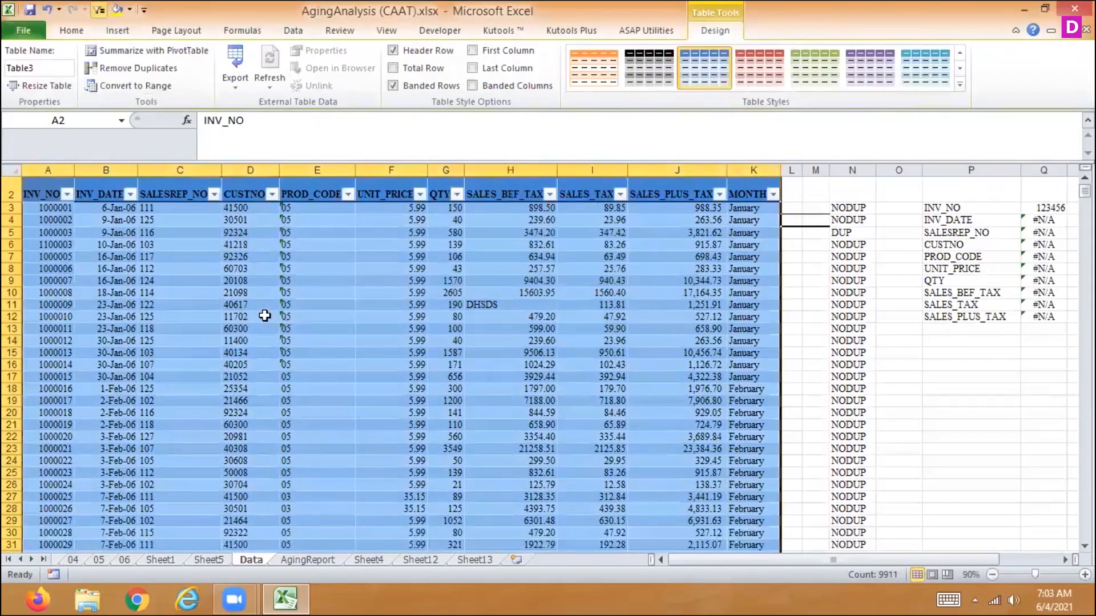
- Go down the CUSTNO column to row 903 to examine where the sales invoice table ends
left_click(265, 315)
key("Down")
key("Down")
key("Down")
key("Down")
key("Down")
key("Down")
key("Down")
key("Down")
key("Down")
key("Down")
key("Down")
key("Down")
key("Down")
key("Down")
key("Down")
key("Down")
key("Down")
key("Down")
key("Down")
key("Down")
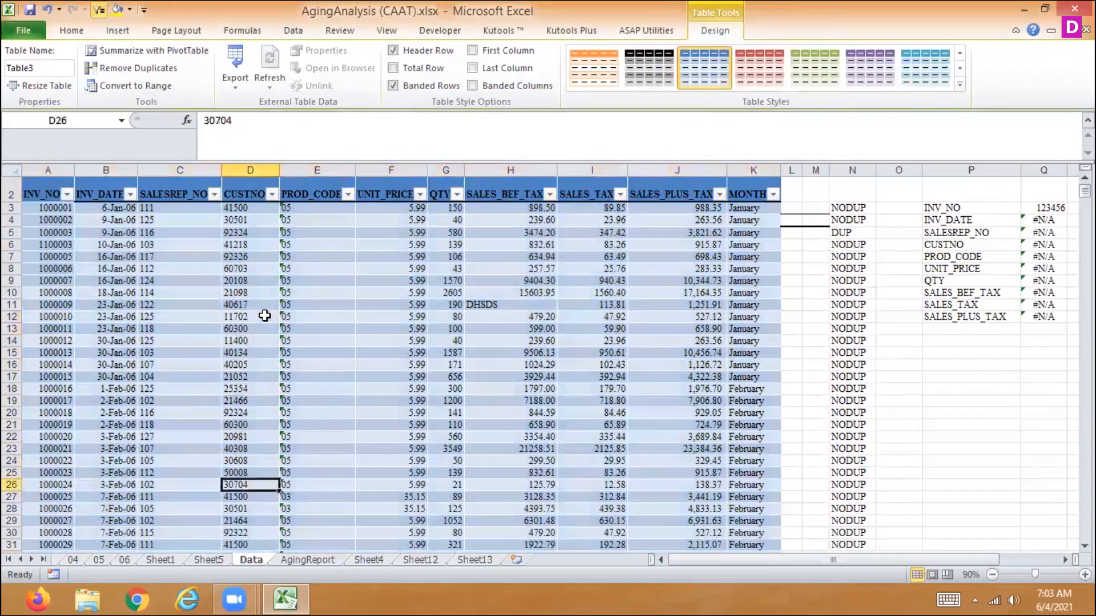
key("Down")
key("Down")
key("Down")
key("Down")
key("Down")
key("Down")
key("Down")
key("Down")
key("Down")
key("Down")
key("Down")
key("Down")
key("Down")
key("Down")
key("Down")
key("Down")
key("Down")
key("Down")
key("Down")
key("Down")
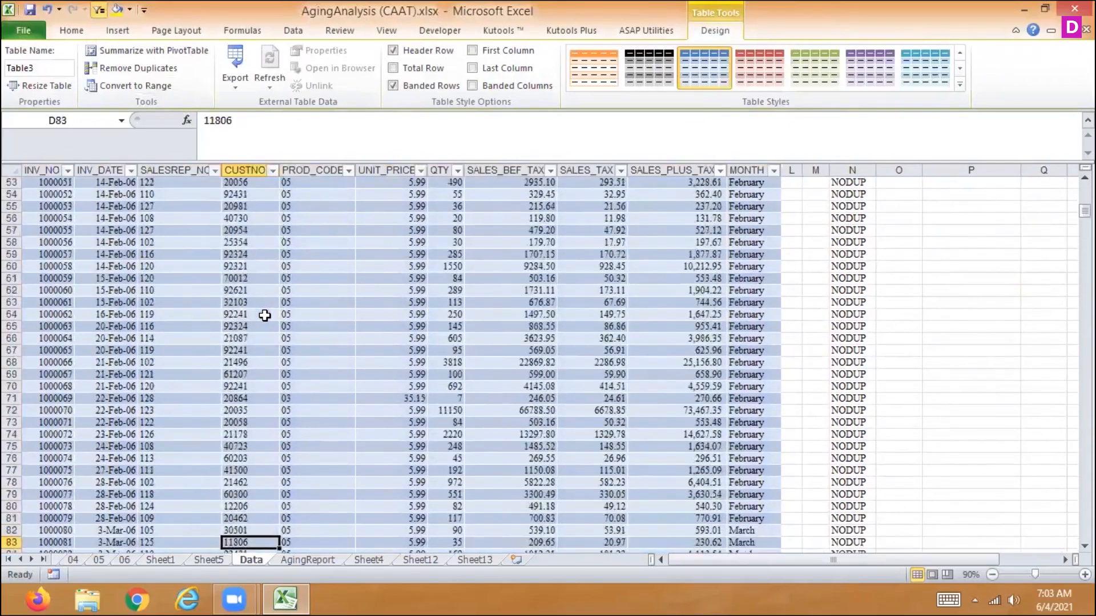
key("Down")
key("Down")
key("Down")
key("Down")
key("Down")
key("Down")
key("Down")
key("Down")
key("Down")
key("Down")
key("Down")
key("Down")
key("Down")
key("Down")
key("Down")
key("Down")
key("Down")
key("Down")
key("Down")
key("Down")
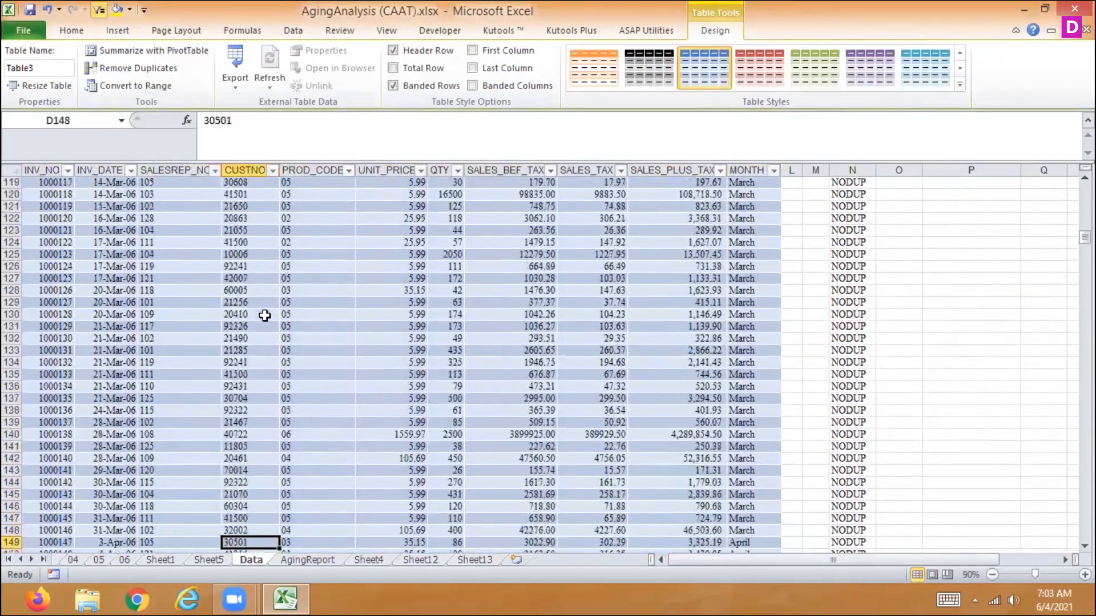
key("Down")
key("Down")
key("Down")
key("Down")
key("Down")
key("Down")
key("Down")
key("Down")
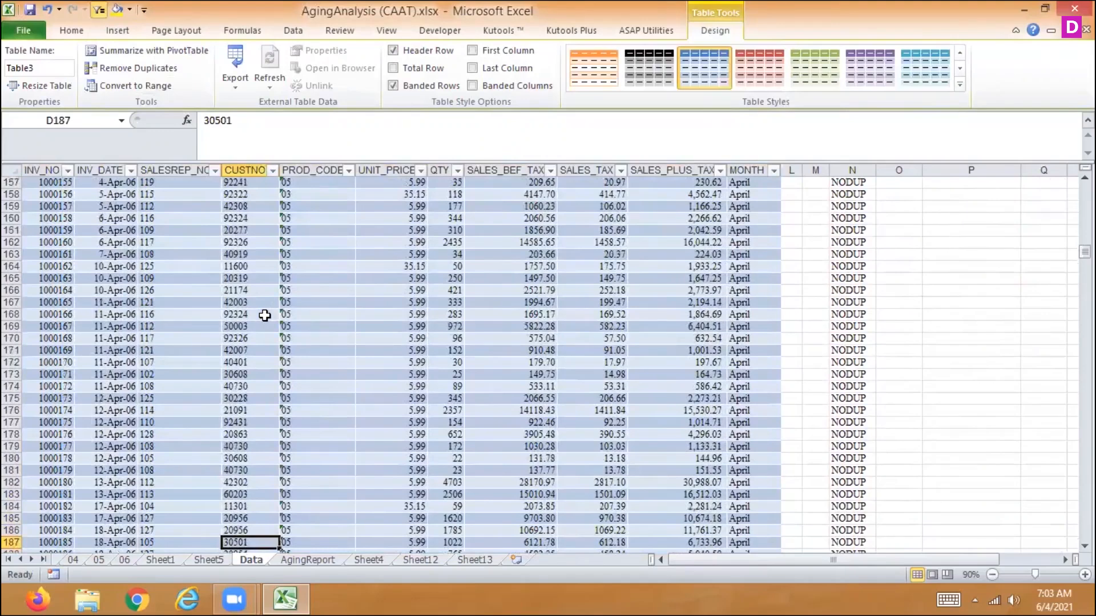
key("Down")
key("Down")
key("Down")
key("Down")
key("Down")
key("Down")
key("Down")
key("Down")
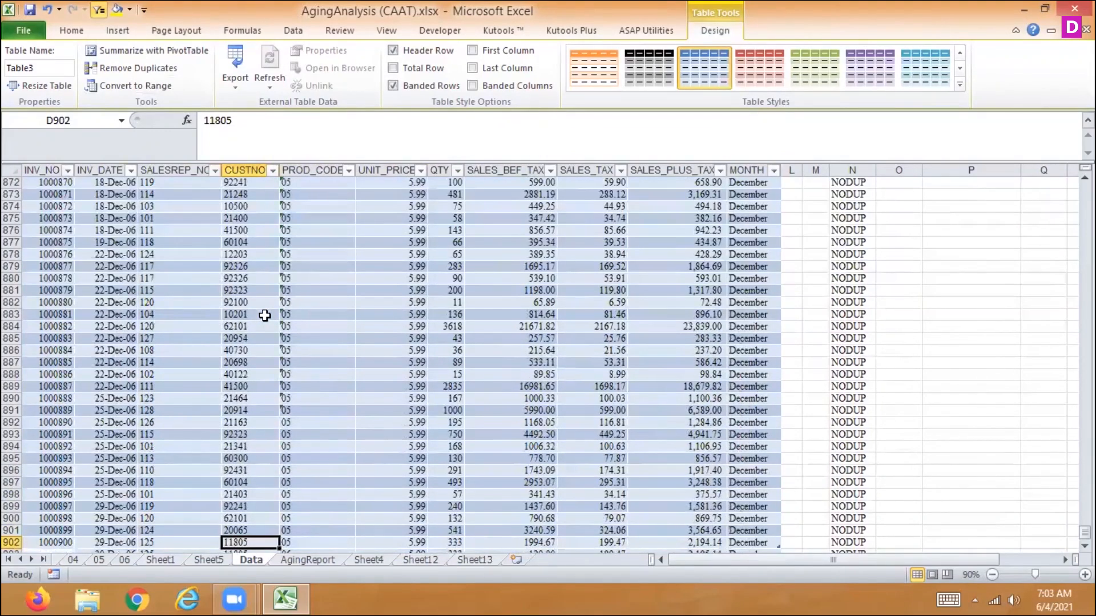
key("Down")
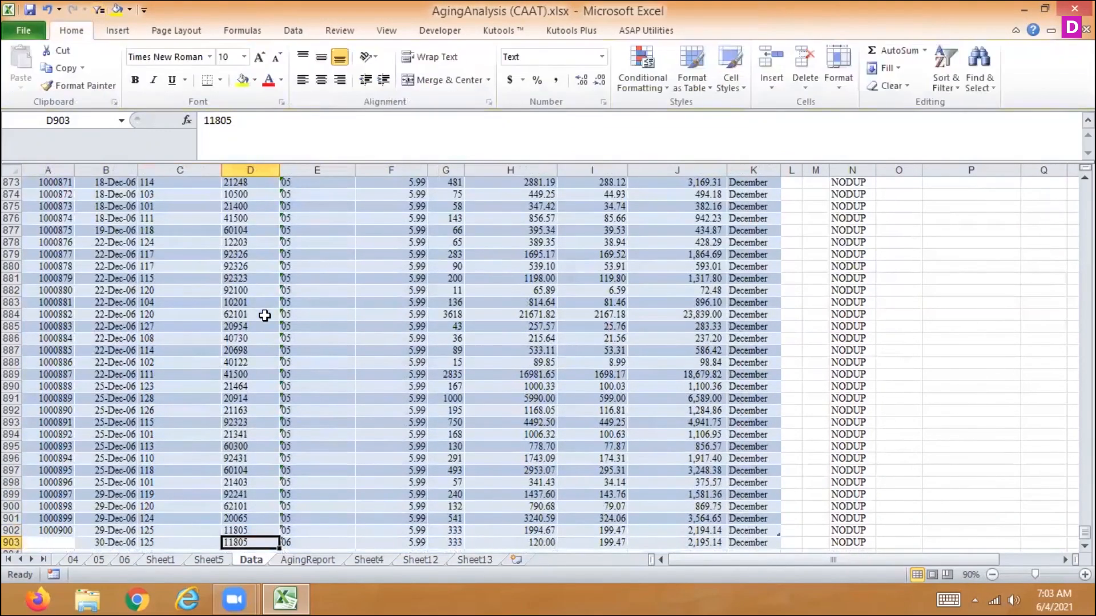
- Clear the stray entries in B903:K903 below the table and delete row 903
key("Left")
key("Left")
key("ctrl+shift+Right")
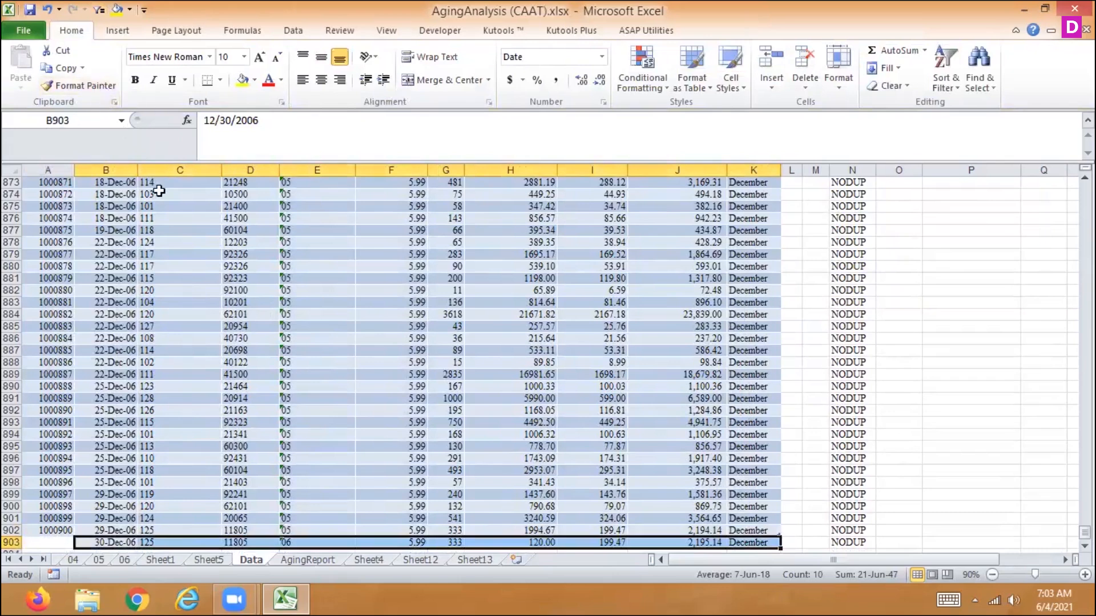
key("Delete")
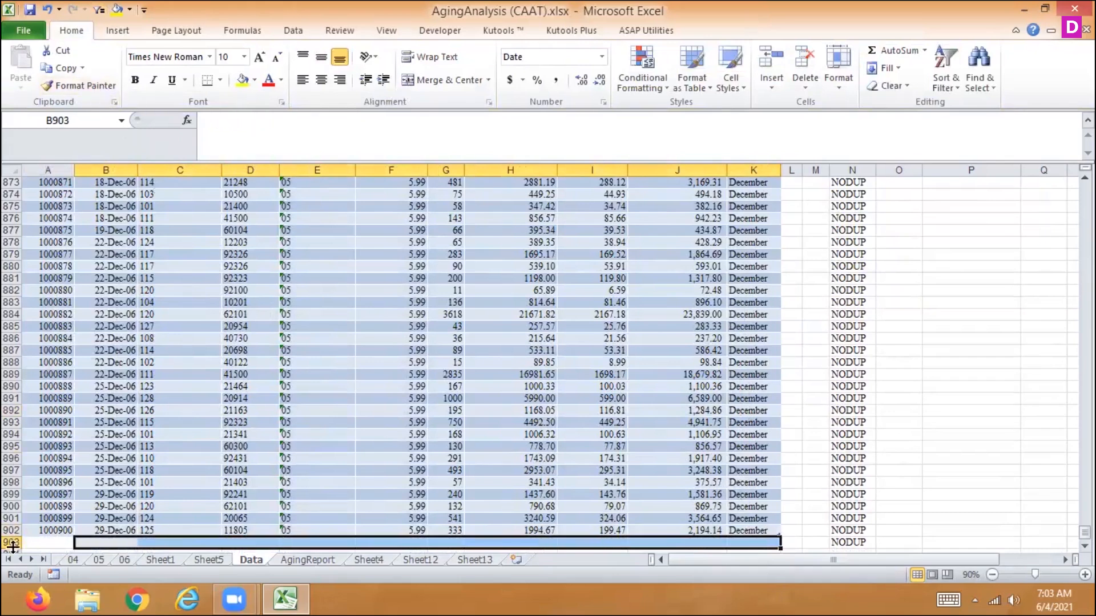
left_click(12, 542)
right_click(11, 542)
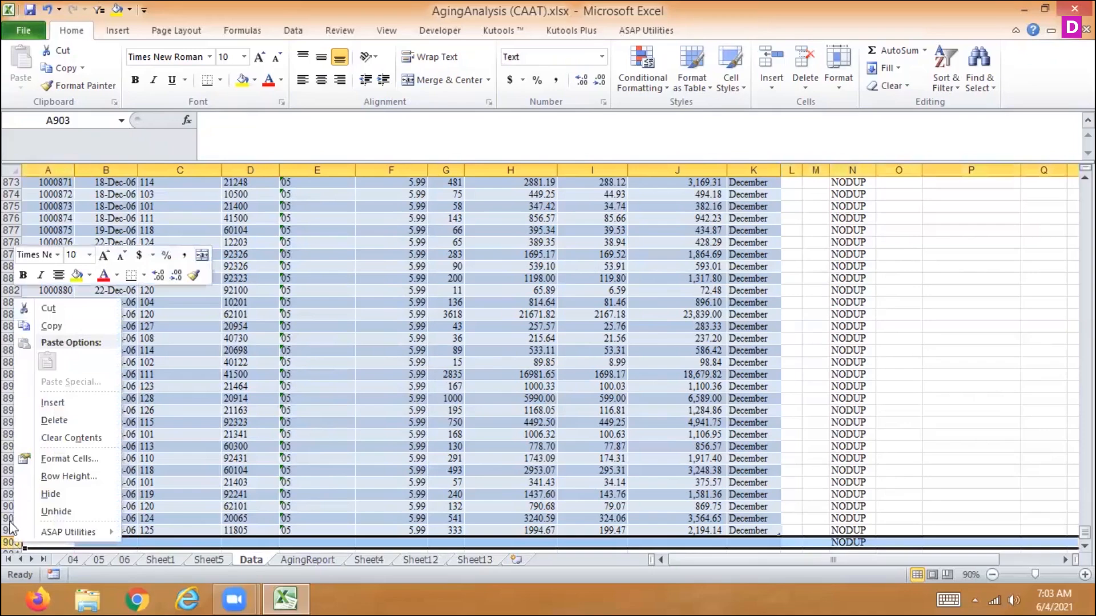
left_click(46, 424)
- Select the sales invoice table from the INV_NO header to row 902 and create a PivotTable from Table3 on a new worksheet
left_click_drag(1084, 531, 1084, 191)
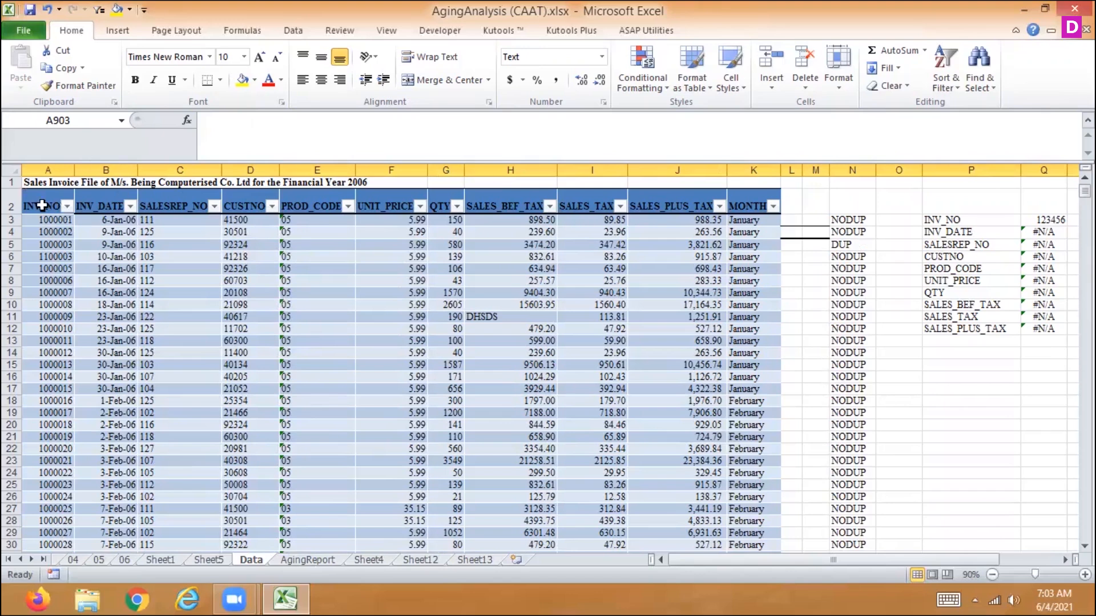
left_click(42, 206)
key("ctrl+shift+Right")
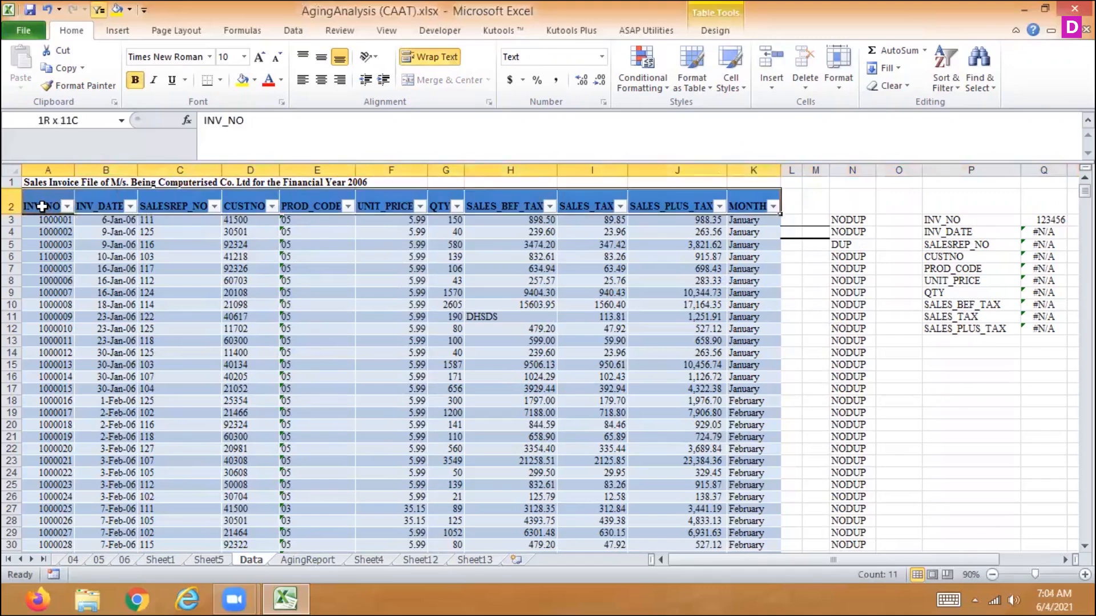
key("ctrl+shift+Down")
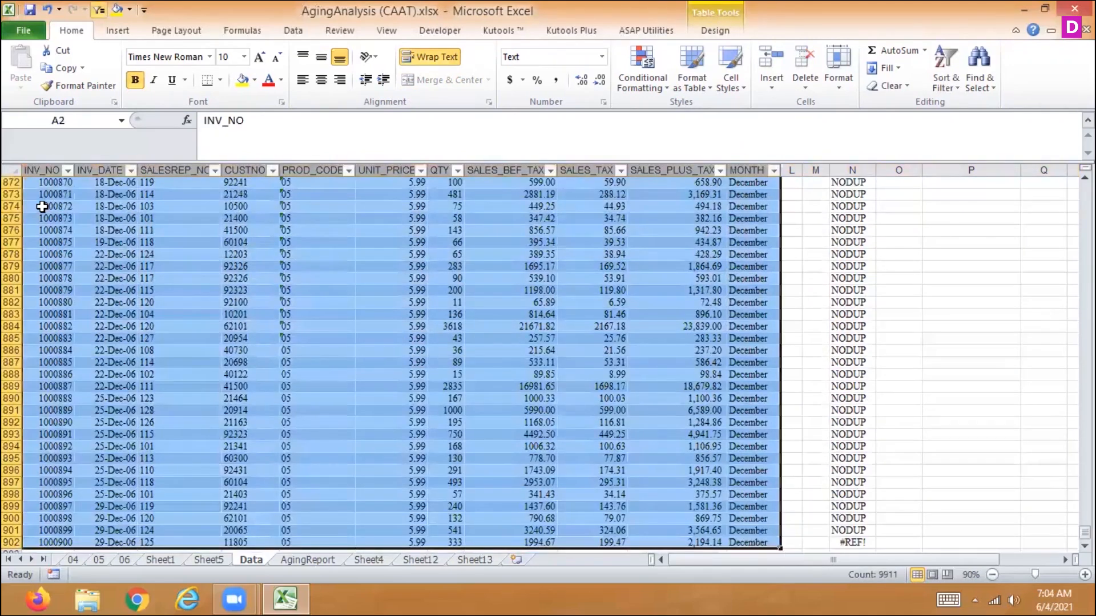
left_click(117, 31)
left_click(26, 63)
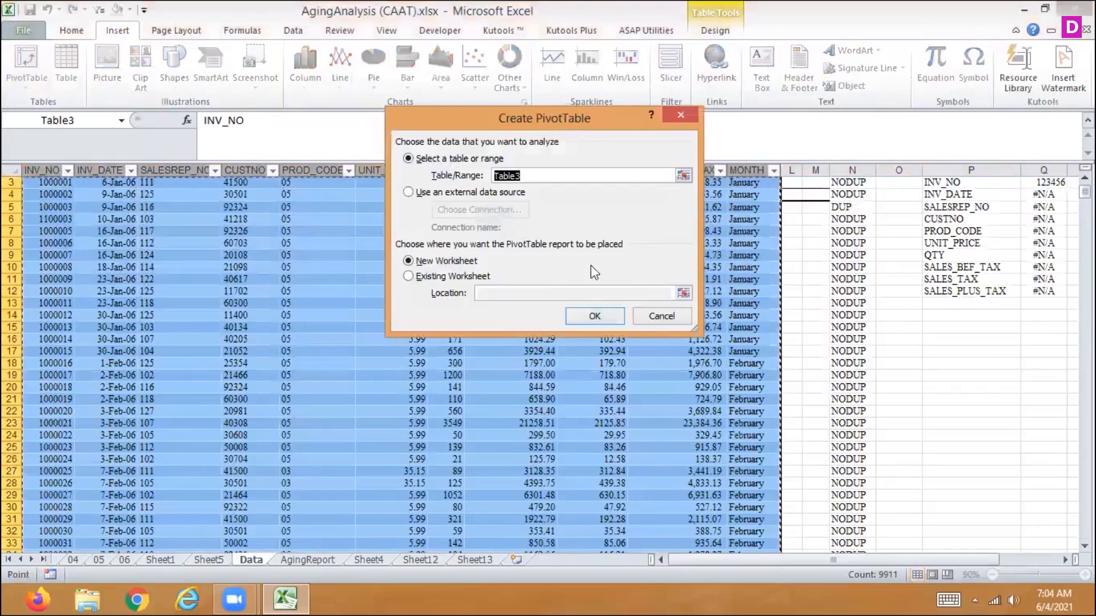
left_click(580, 314)
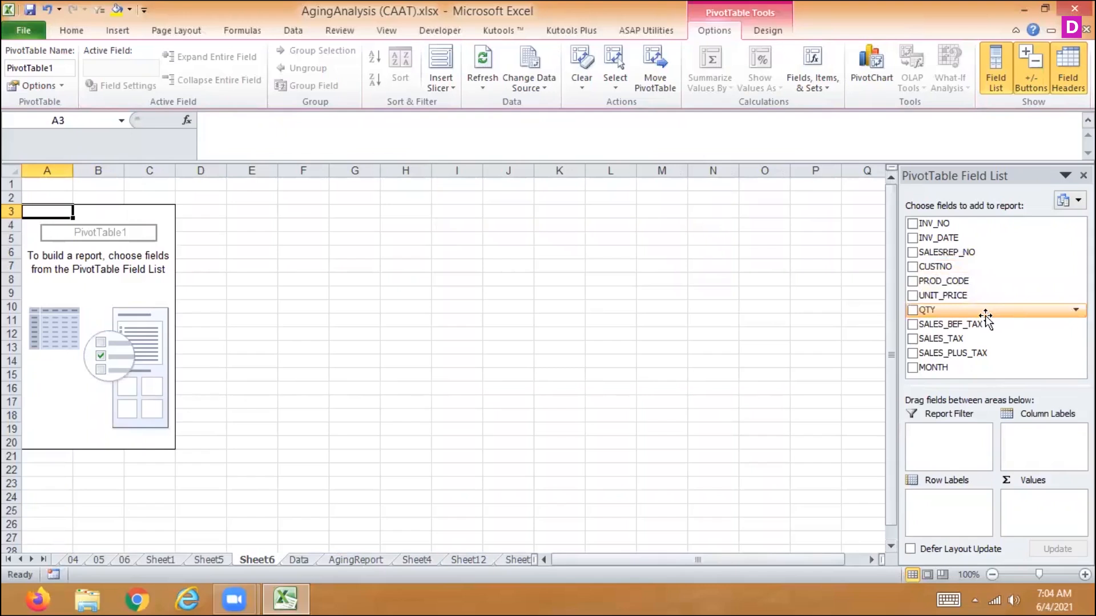
- Place MONTH in the PivotTable's row labels and add SALES_BEF_TAX, SALES_TAX and SALES_PLUS_TAX as values
left_click_drag(932, 367, 945, 510)
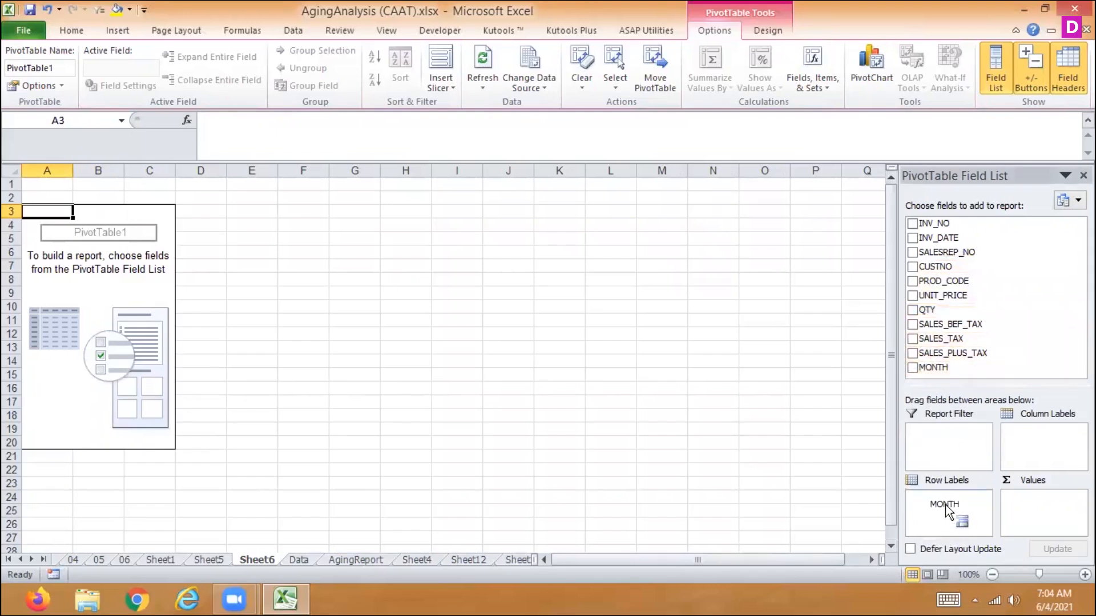
left_click_drag(949, 324, 1045, 505)
left_click(912, 339)
left_click(912, 354)
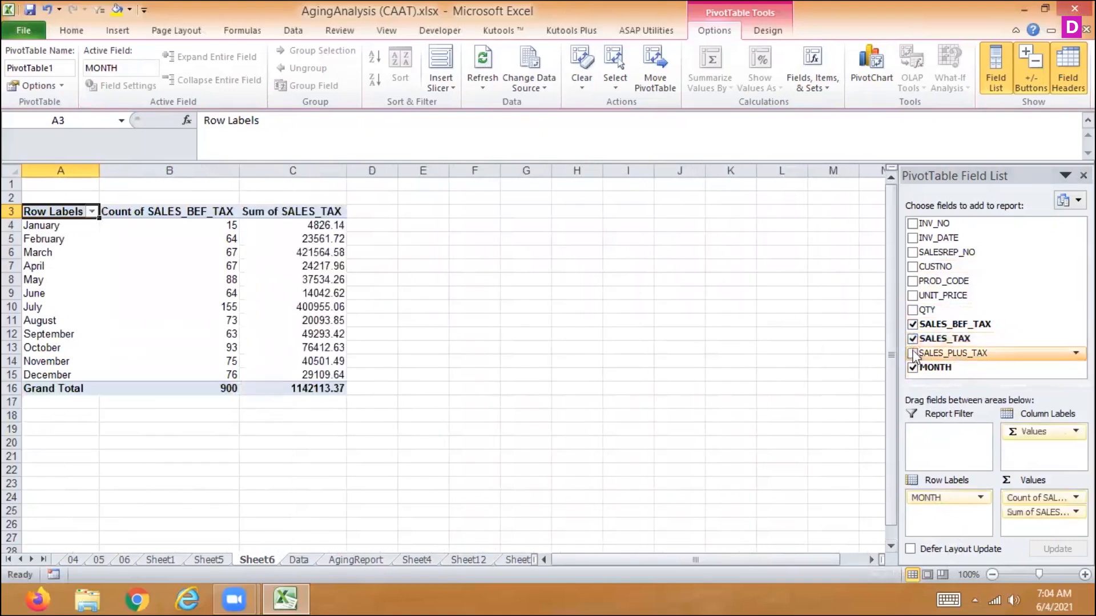
- Change the SALES_BEF_TAX value field's summary function to Sum
left_click(1035, 498)
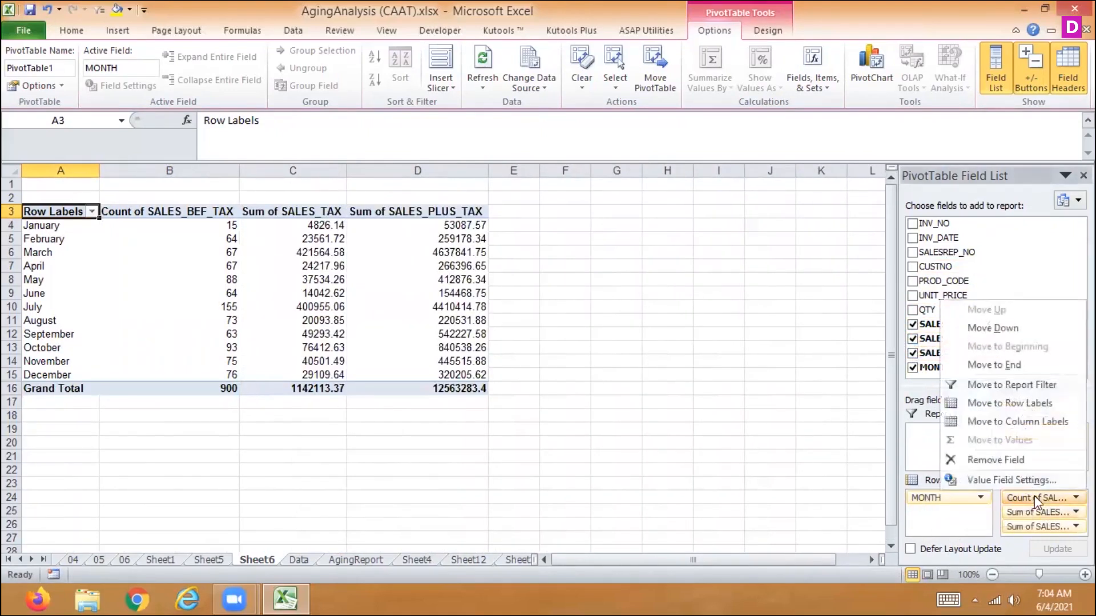
left_click(1015, 481)
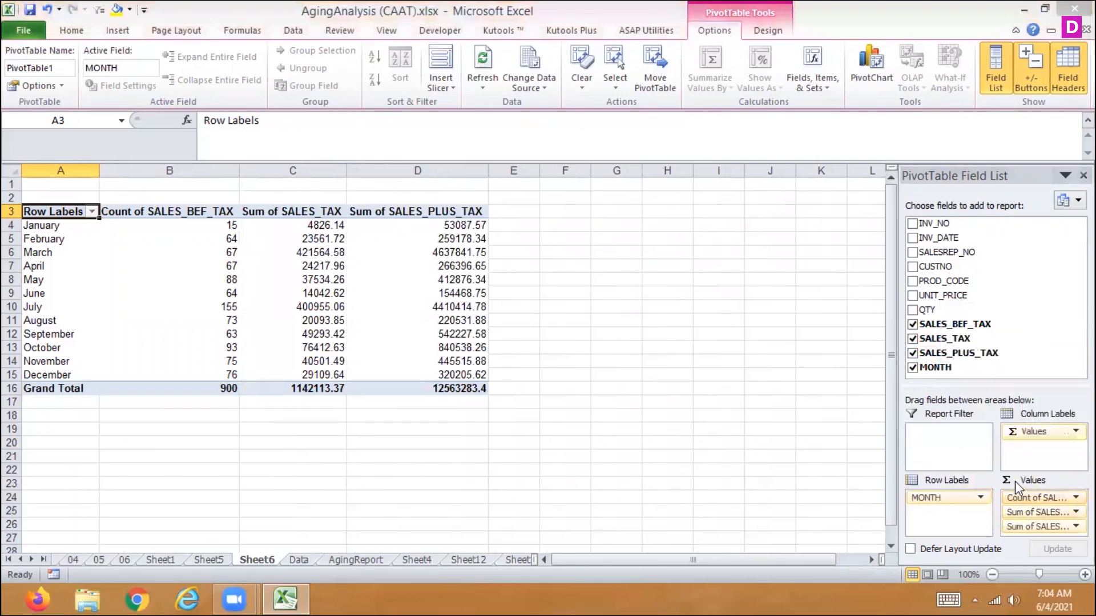
left_click(434, 236)
left_click(587, 326)
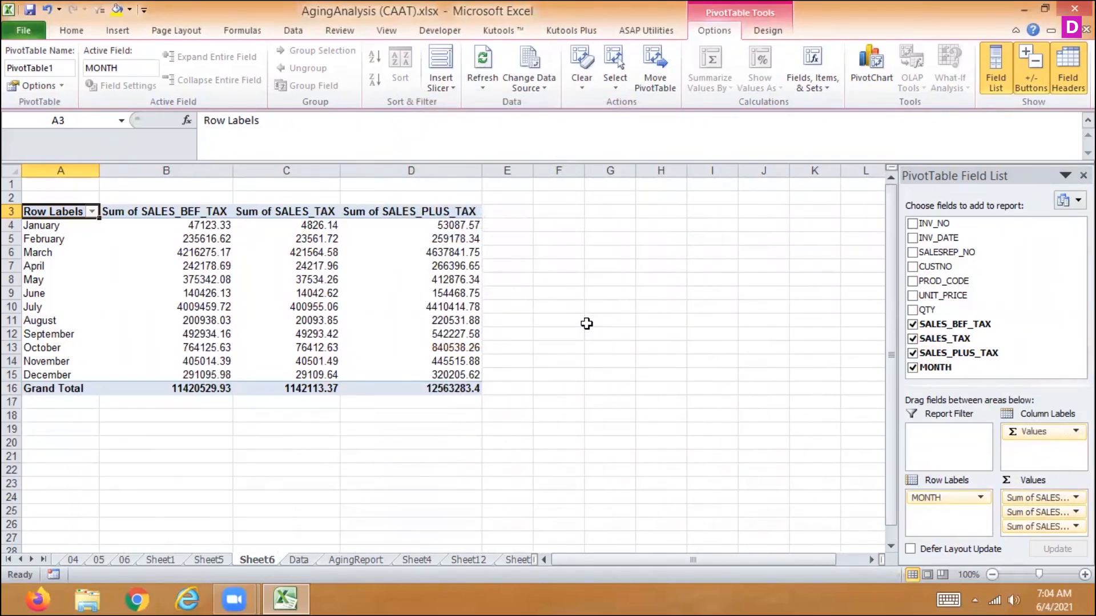
- Apply the purple Medium PivotTable style with the black header row and turn on banded rows and banded columns
key("Down")
key("Down")
key("Down")
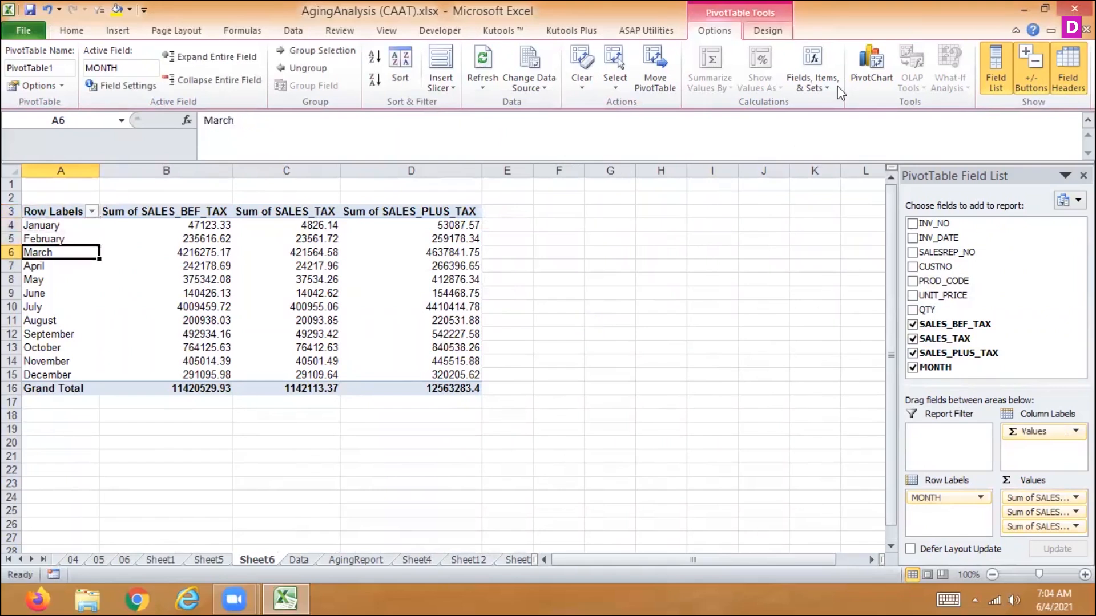
left_click(768, 30)
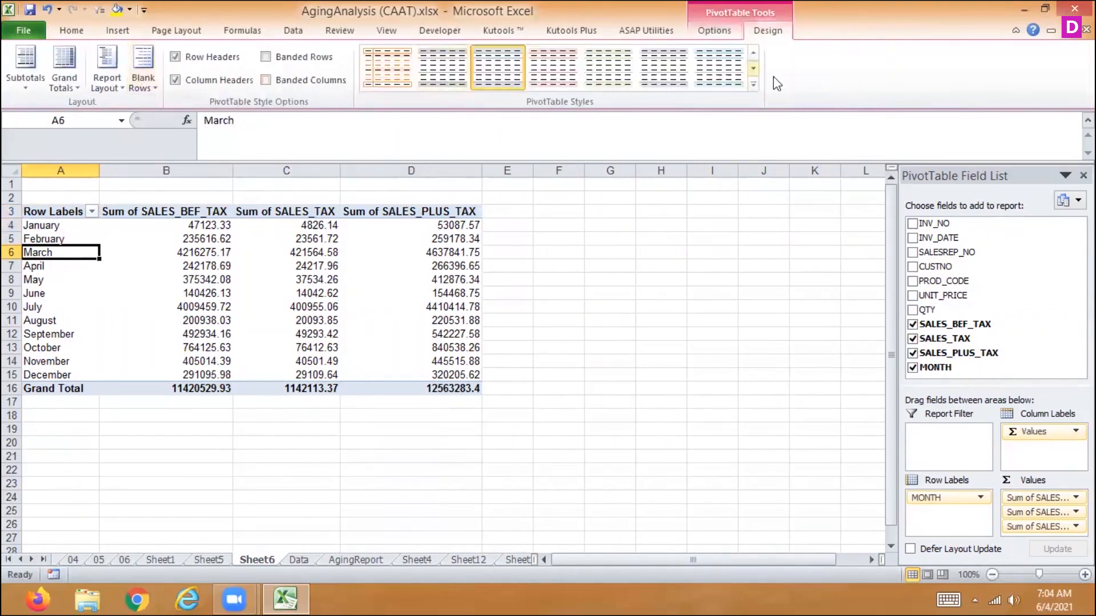
left_click(753, 85)
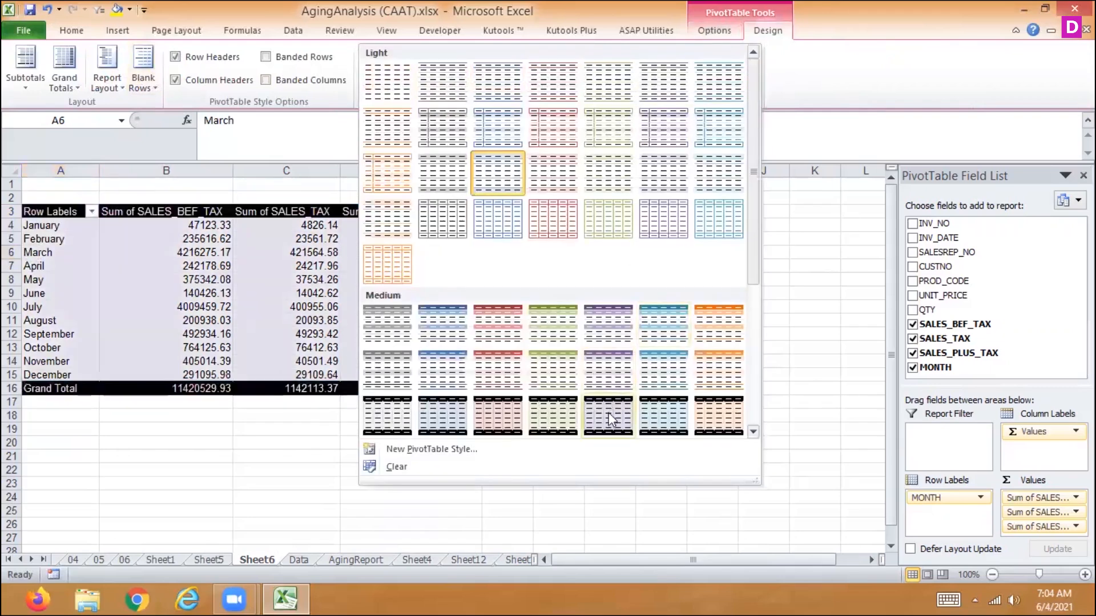
left_click(608, 415)
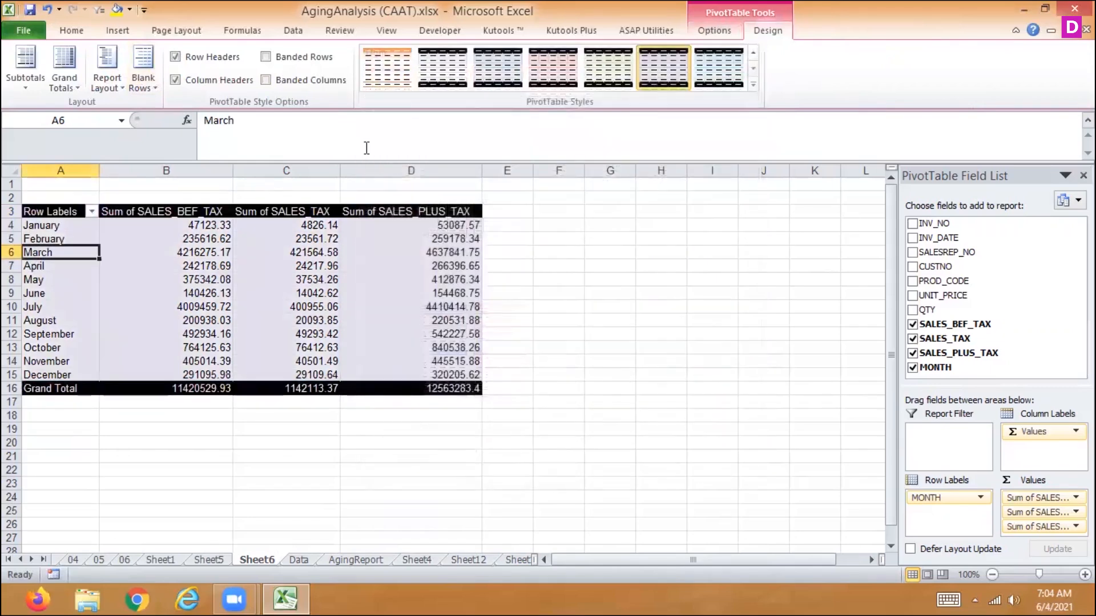
left_click(265, 57)
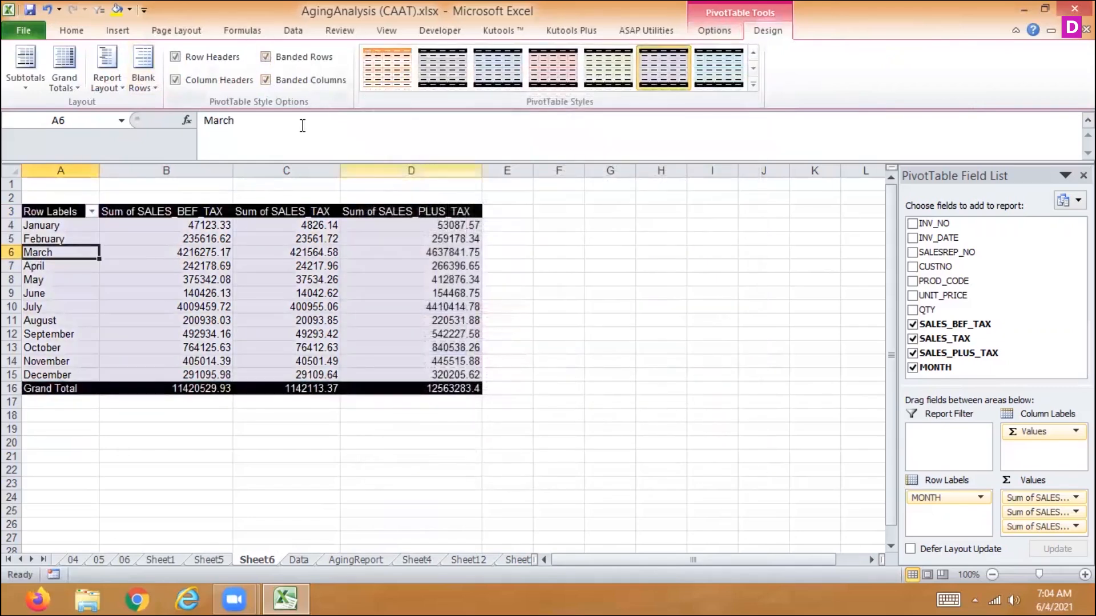
- Add PROD_CODE to the PivotTable's row labels below MONTH
left_click(117, 89)
left_click(961, 307)
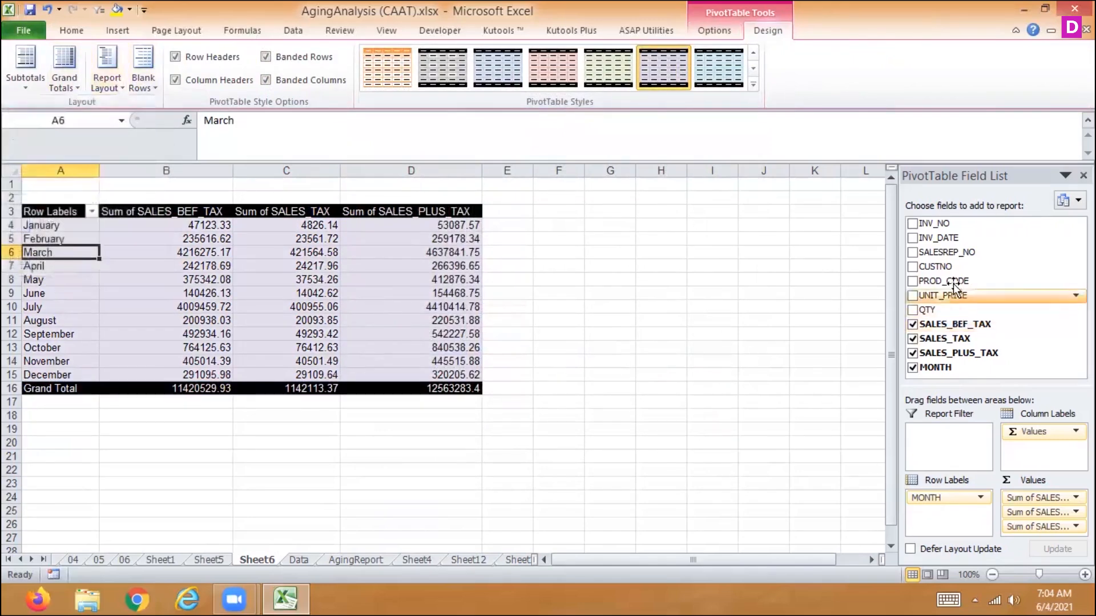
left_click_drag(943, 280, 940, 521)
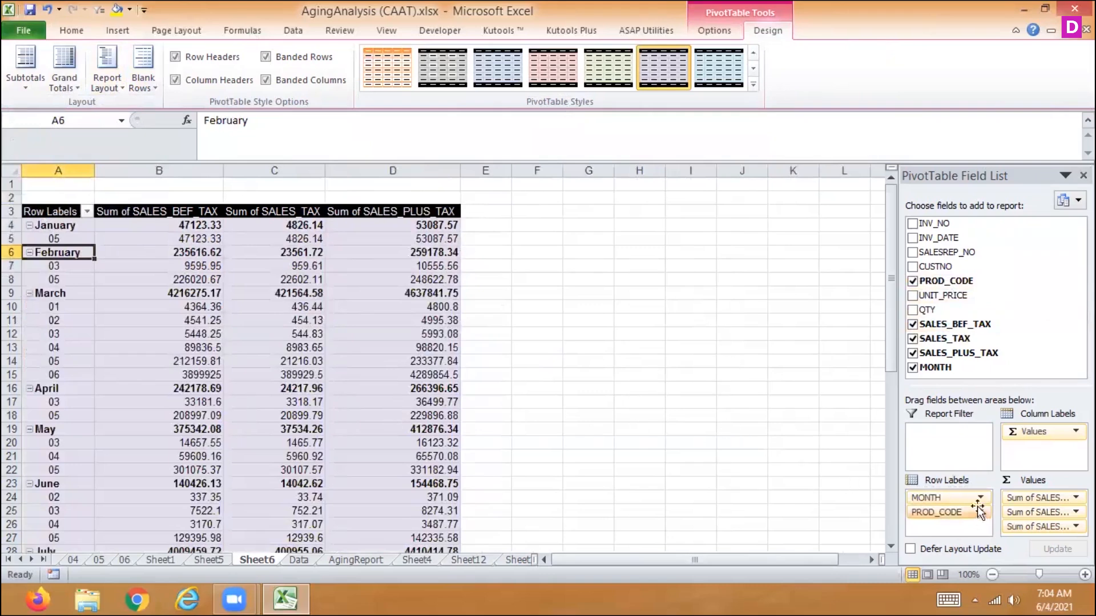
- Try the outline form report layout on the PivotTable and return it to compact form
left_click(96, 89)
left_click(92, 153)
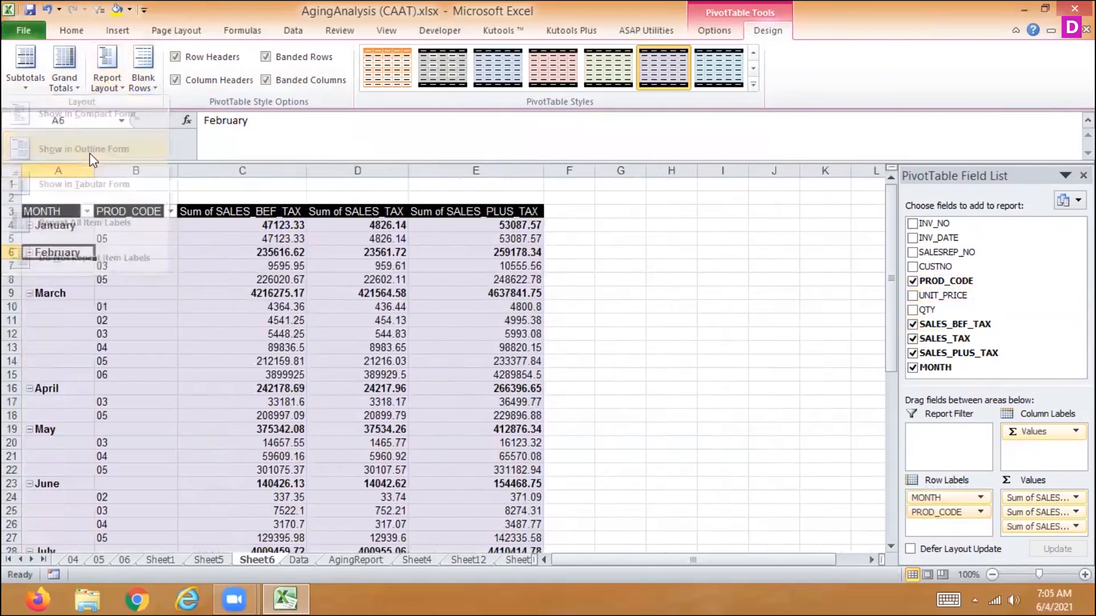
left_click(106, 83)
left_click(98, 113)
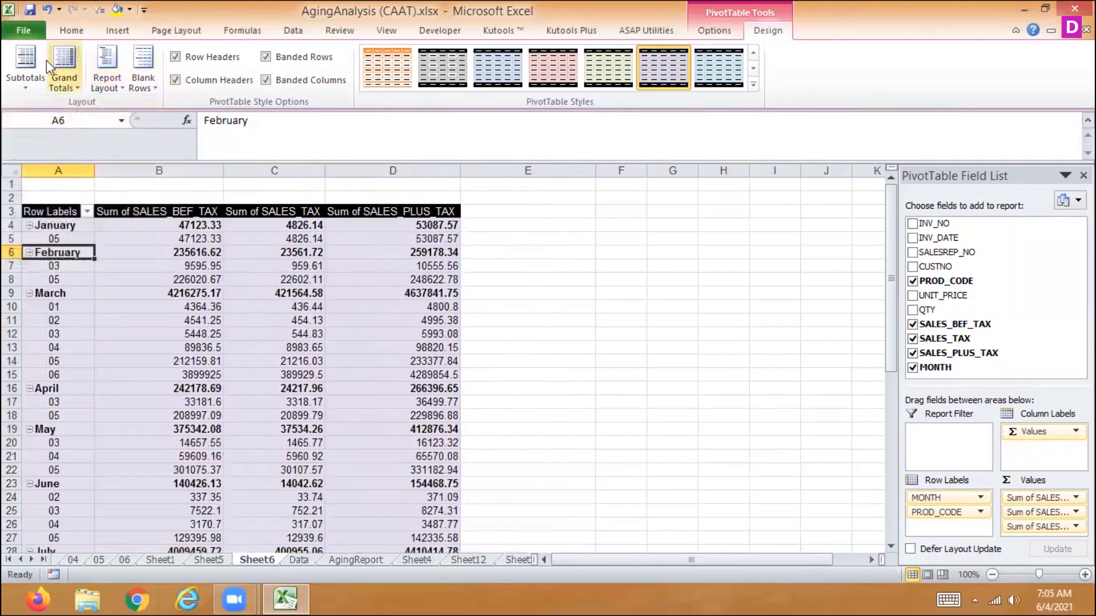
- Insert a blank line after each month group and show the PivotTable in tabular form
left_click(143, 86)
left_click(94, 111)
left_click(106, 80)
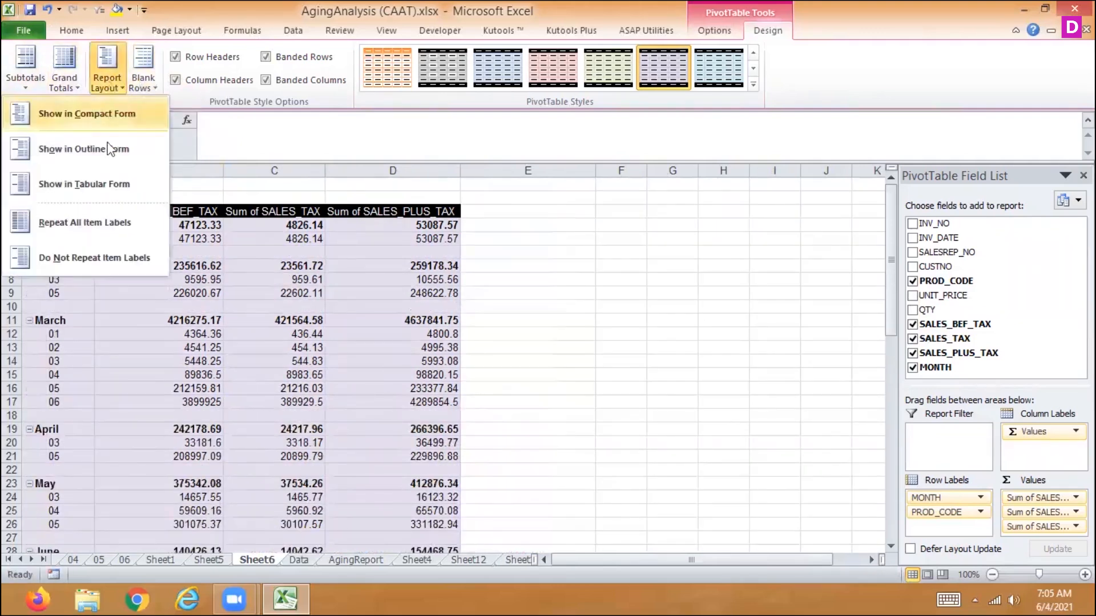
left_click(121, 192)
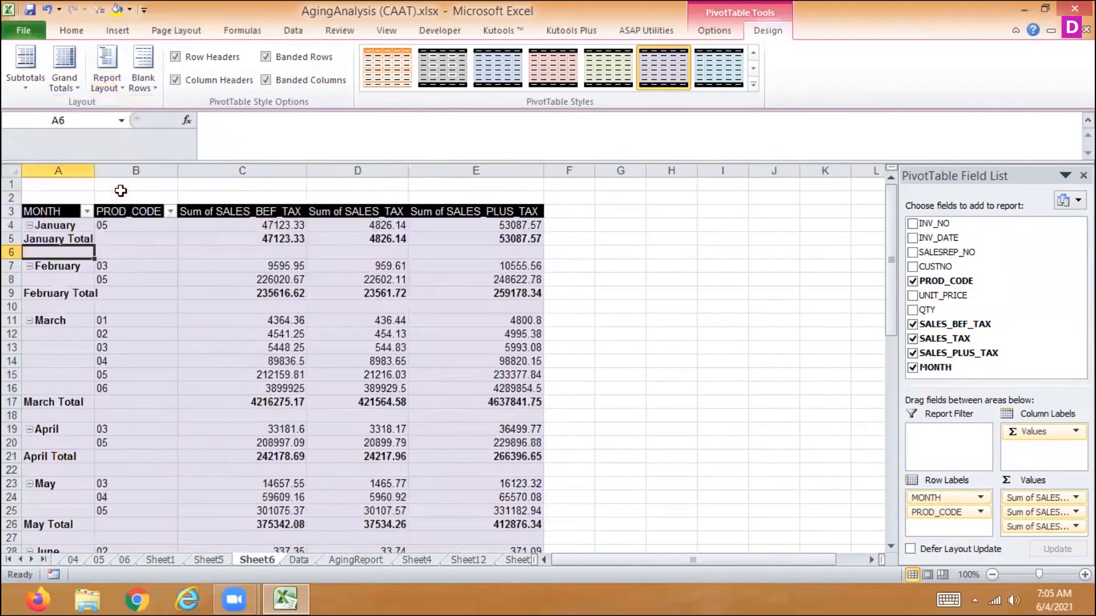
- Show the PivotTable in outline form and repeat all item labels
left_click(106, 80)
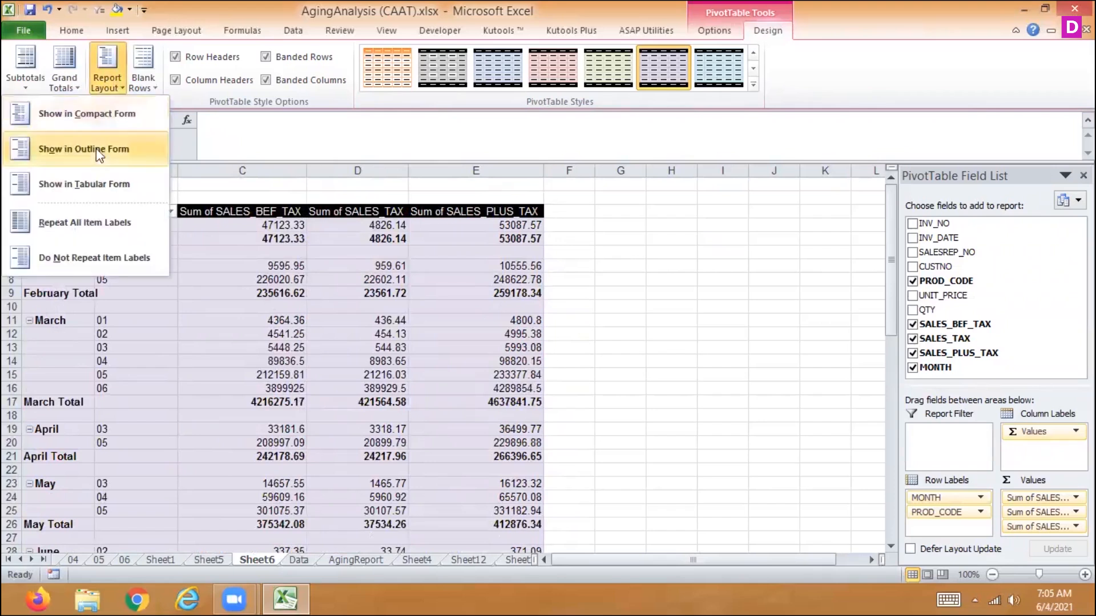
left_click(95, 161)
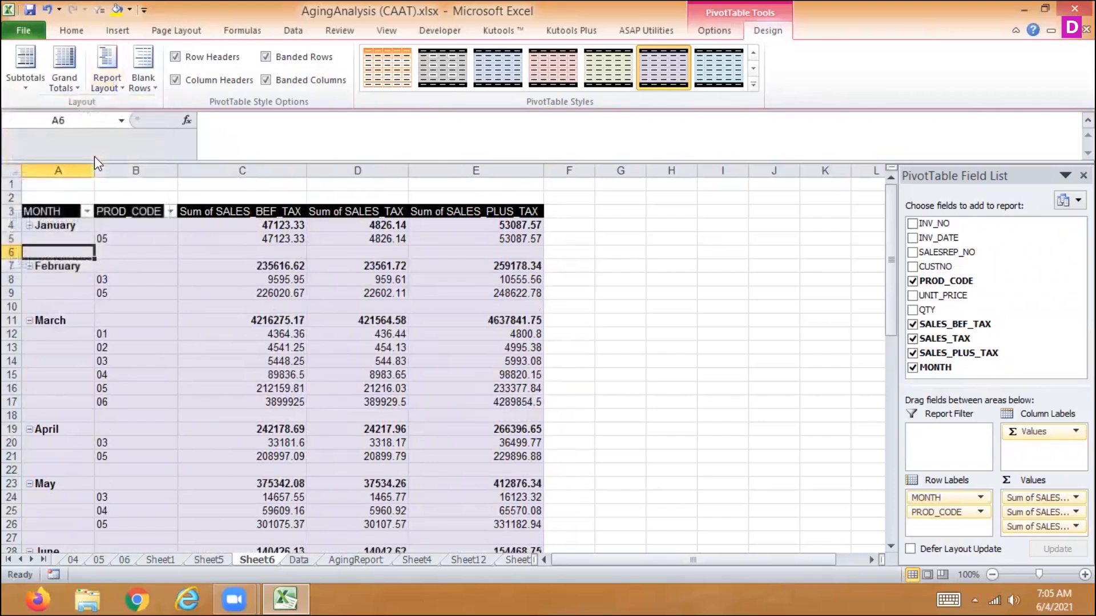
left_click(105, 91)
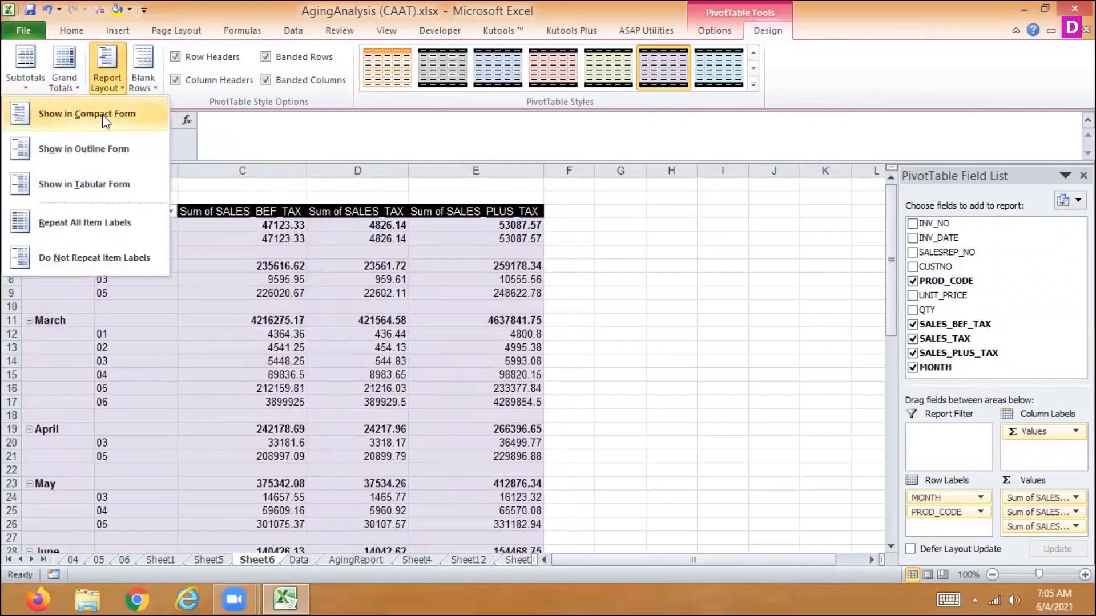
left_click(98, 225)
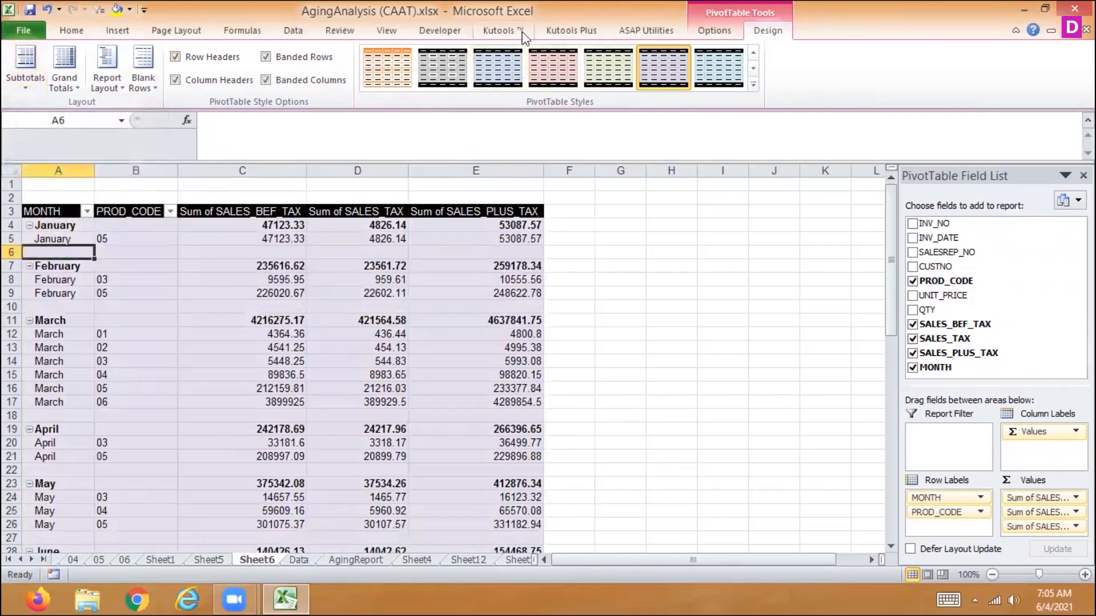
scroll(382, 31, "up", 8)
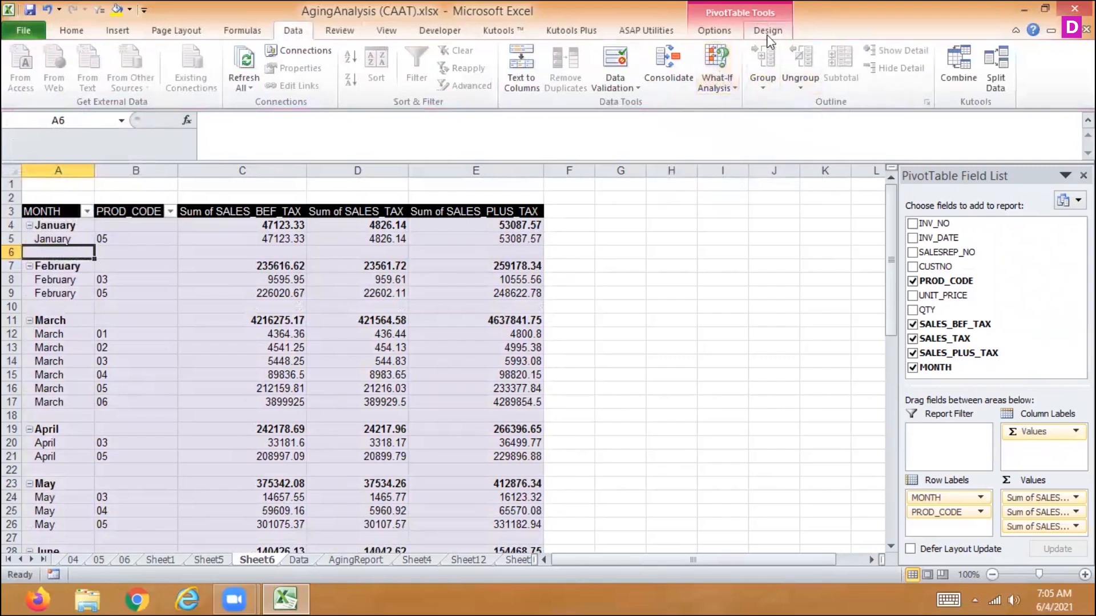
left_click(705, 32)
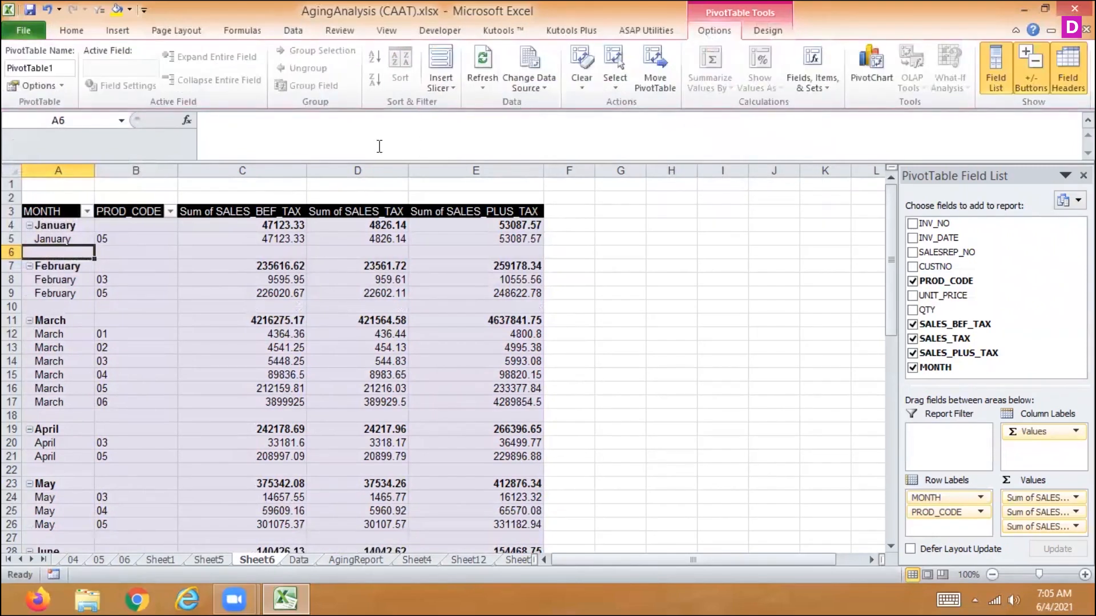
left_click(762, 29)
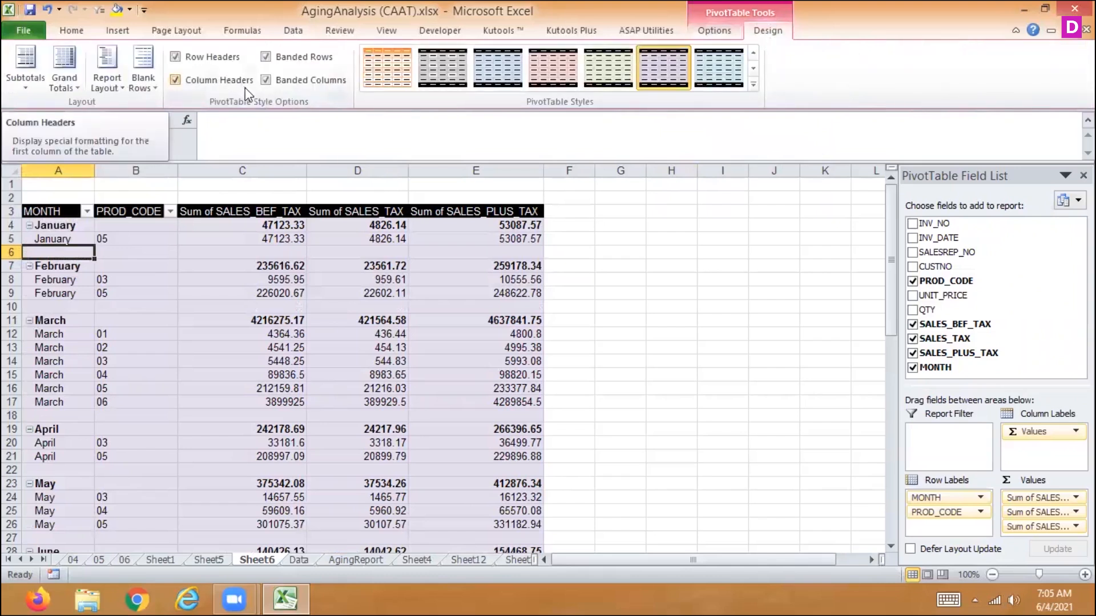
- Add CUSTNO as the report filter and filter the PivotTable to the fifth customer number in the list
left_click_drag(937, 267, 947, 525)
left_click_drag(947, 452, 947, 450)
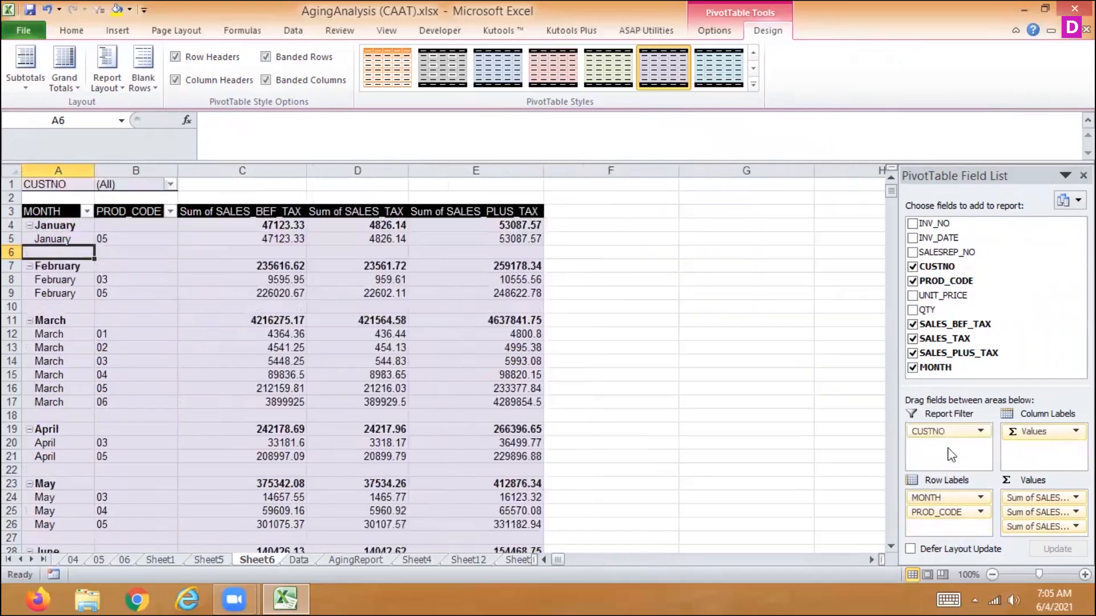
left_click(170, 184)
left_click(40, 285)
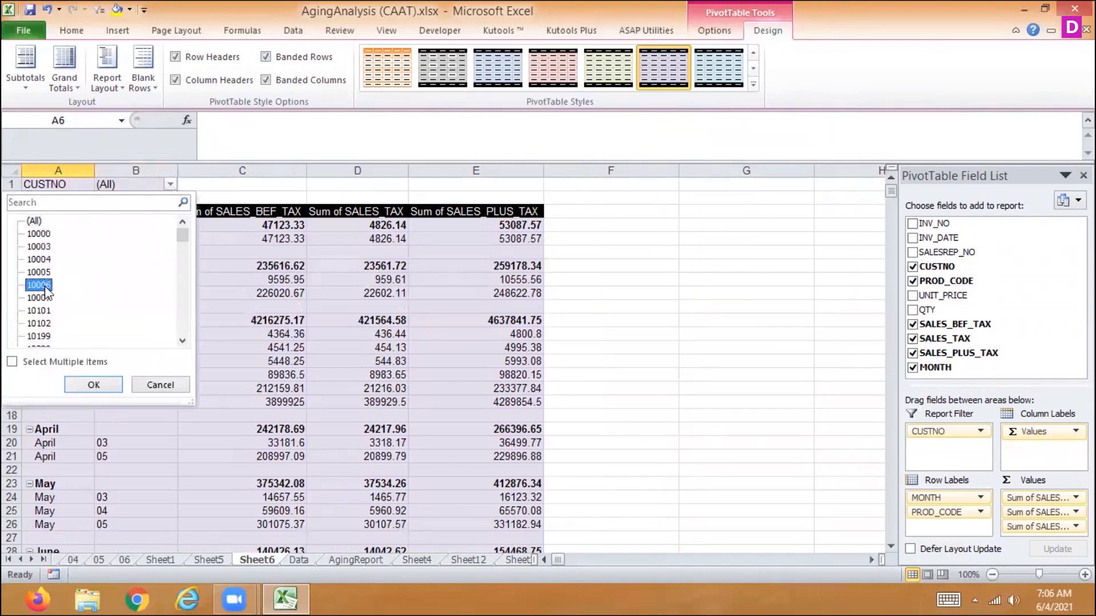
left_click(75, 385)
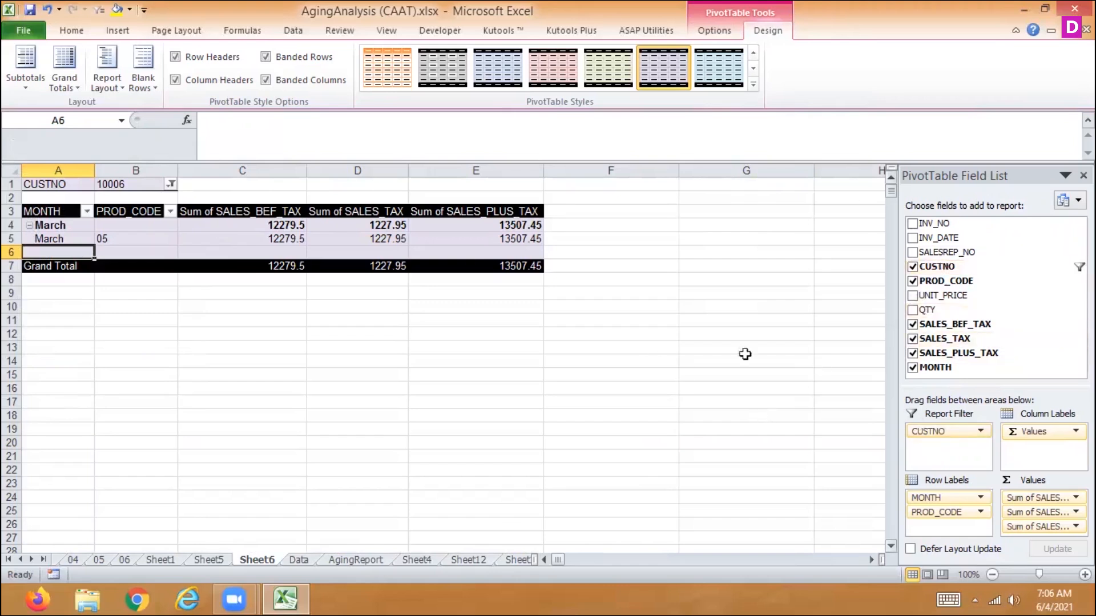
- Allow multiple items in the CUSTNO filter and also include the eighth and ninth customer numbers in the list
left_click(171, 184)
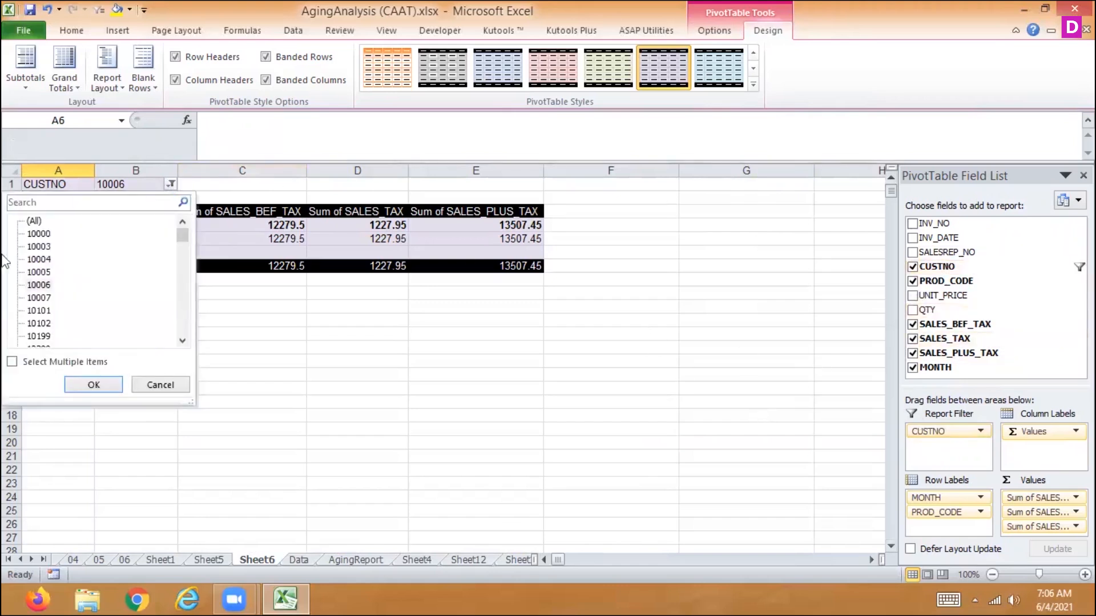
left_click(39, 297)
left_click(38, 284)
left_click(31, 363)
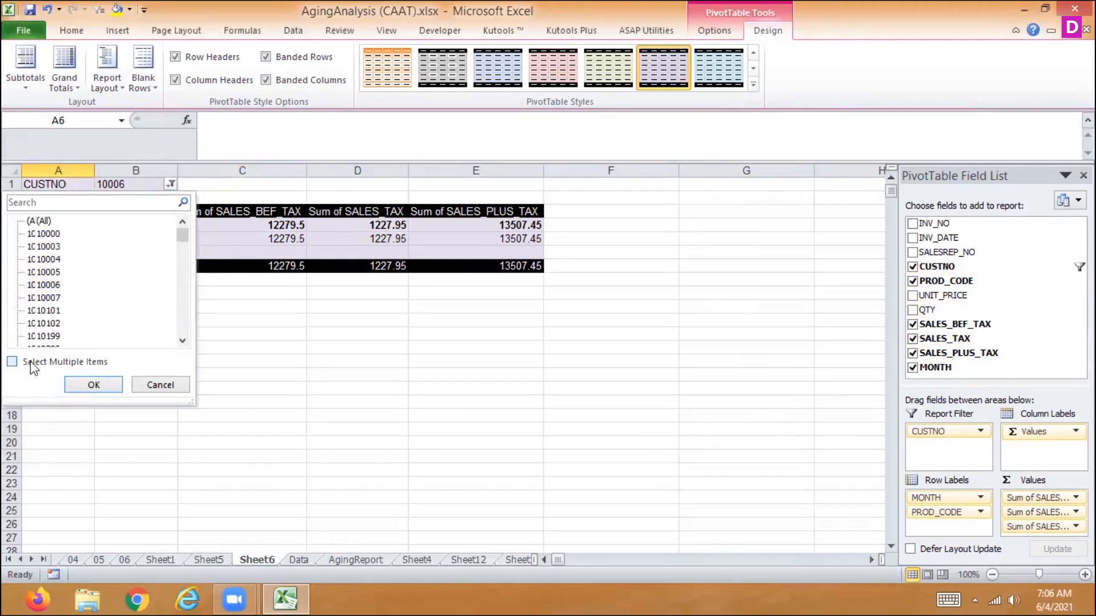
left_click(29, 336)
left_click(29, 324)
left_click(101, 379)
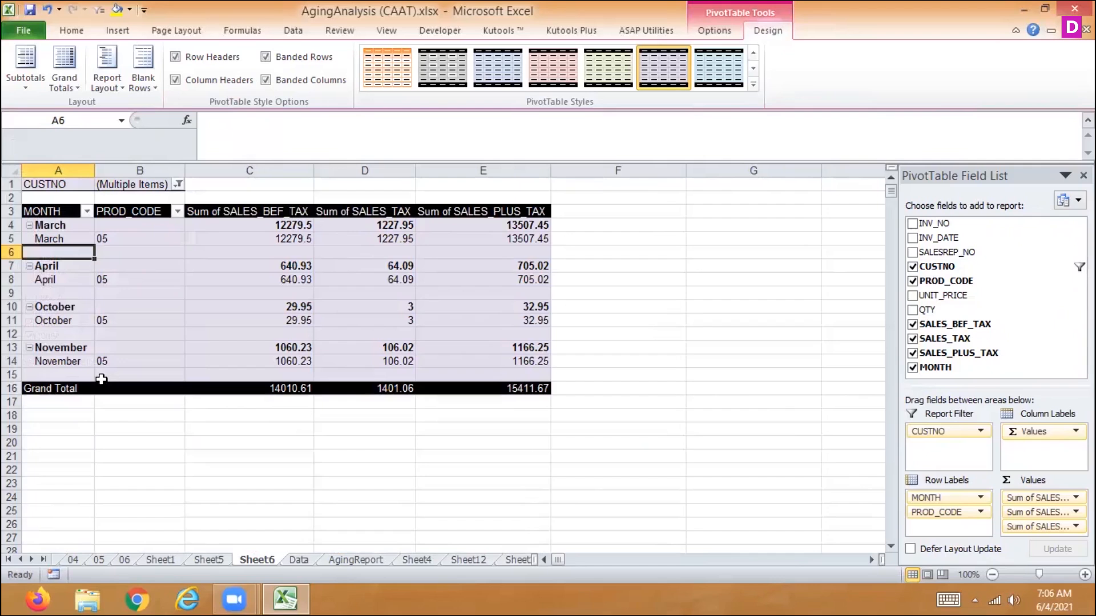
left_click(178, 185)
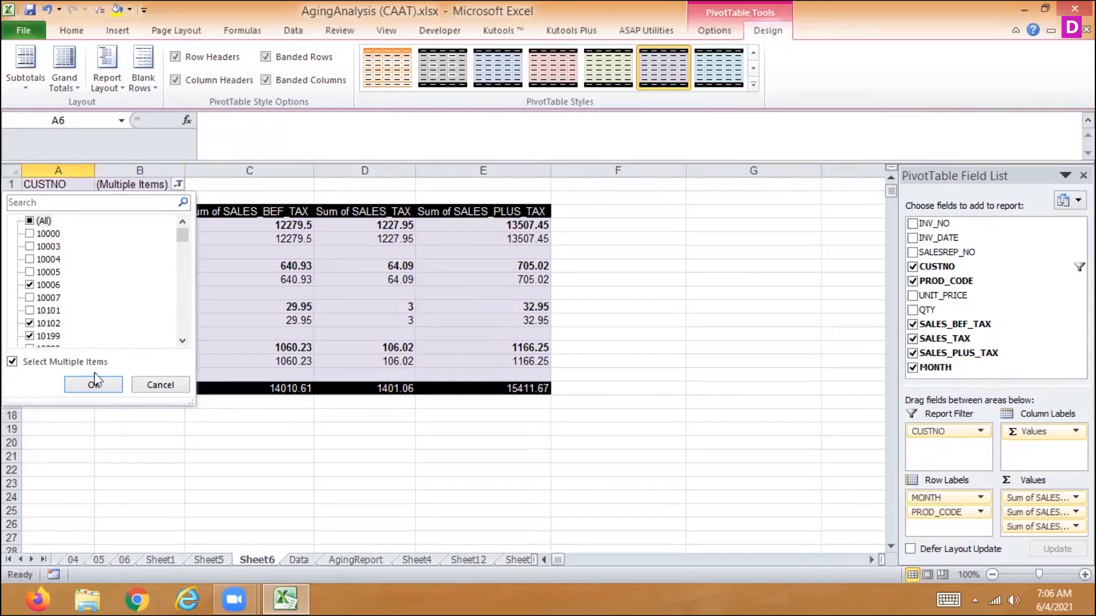
left_click(160, 385)
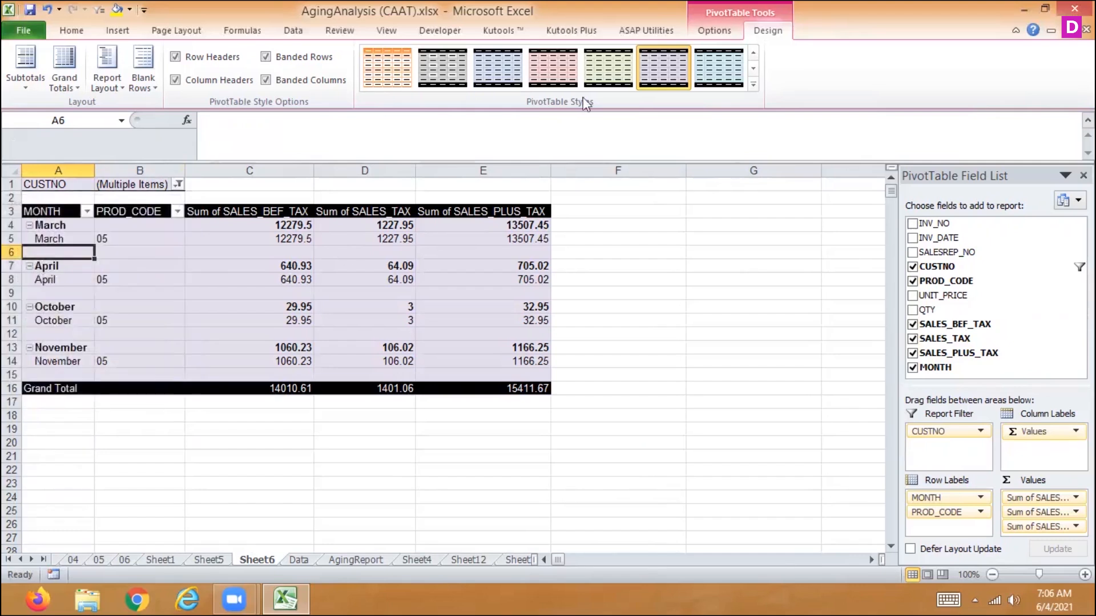
- Change the PivotTable to the orange Medium style with the solid orange header row
left_click(753, 85)
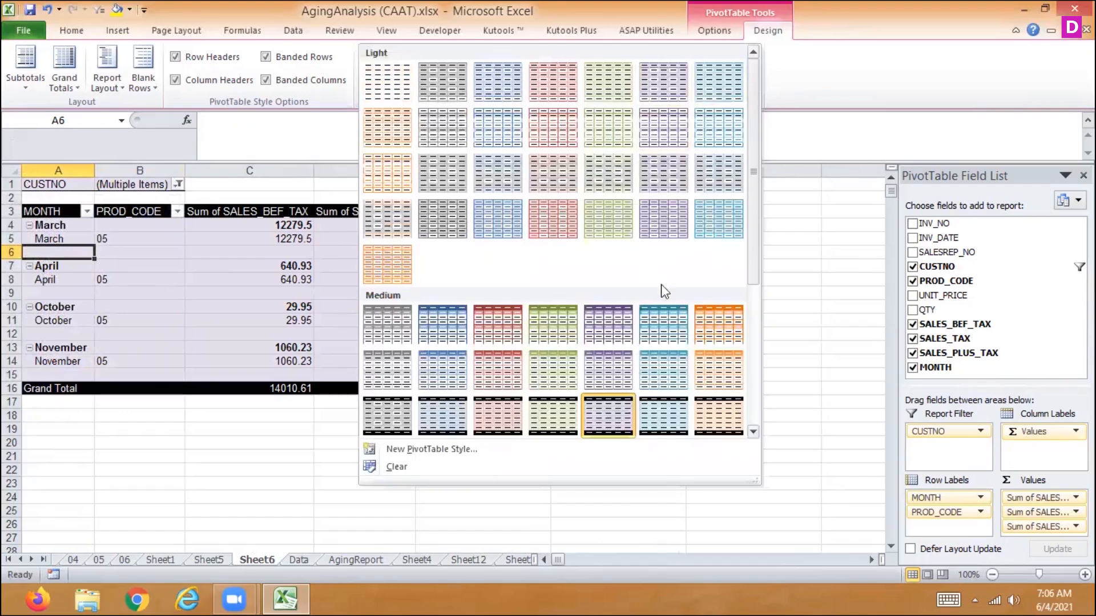
left_click(719, 368)
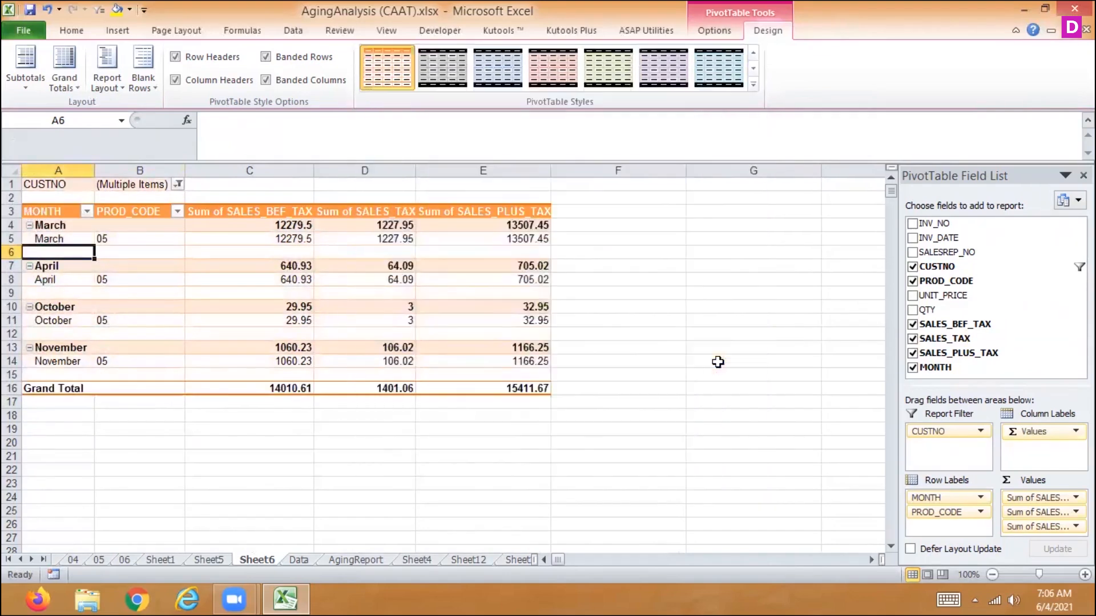
- Include one more customer number from further down the list in the CUSTNO report filter
left_click(177, 185)
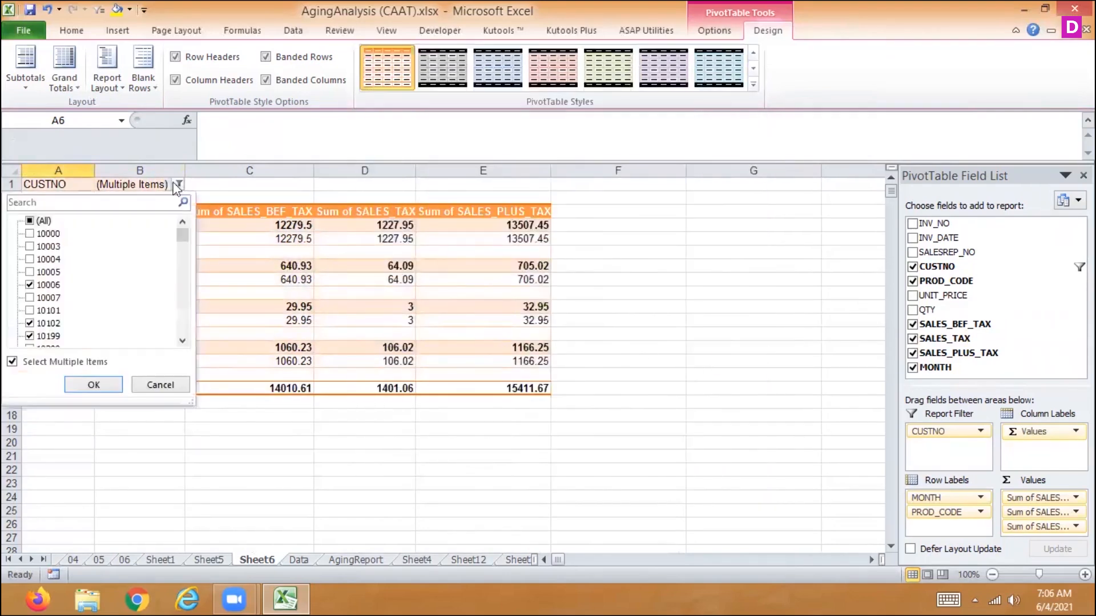
left_click(182, 341)
left_click(46, 324)
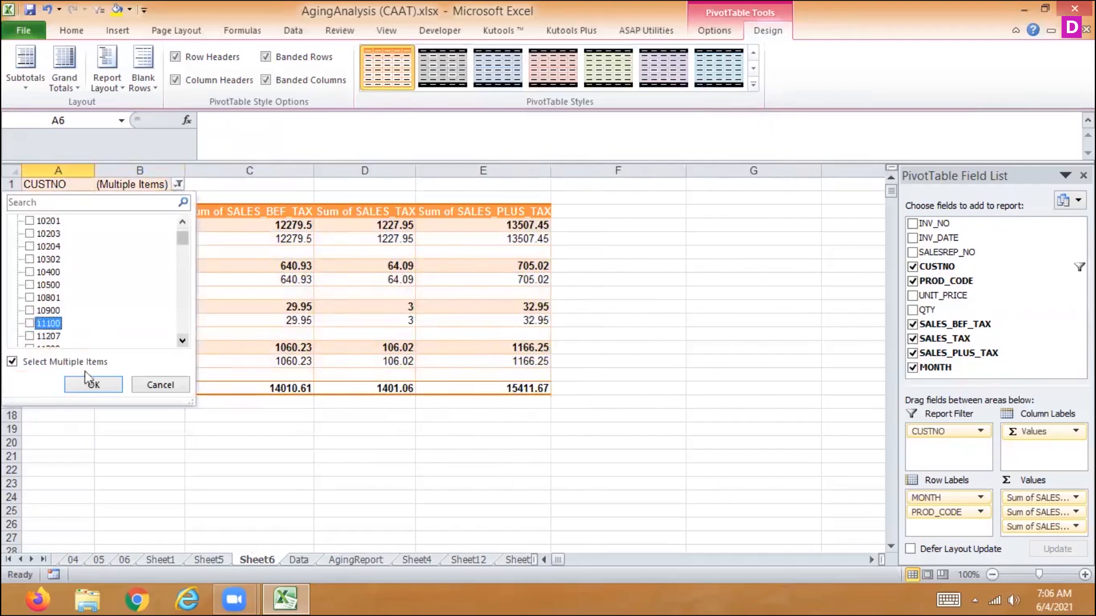
left_click(29, 323)
left_click(89, 384)
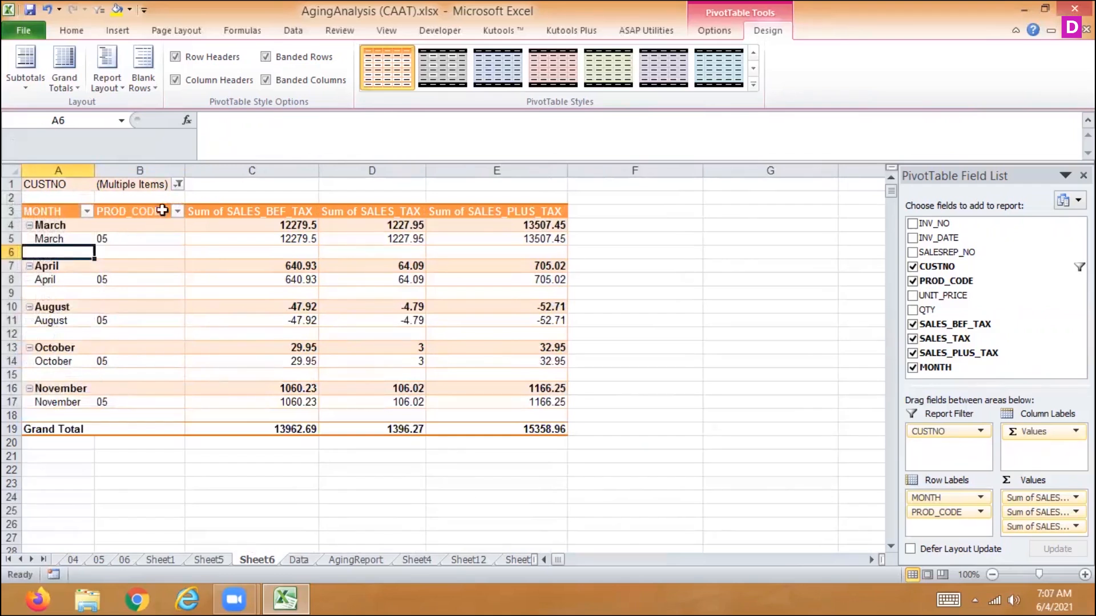
- Reset the CUSTNO report filter to include all customers
left_click(177, 182)
left_click(30, 221)
left_click(94, 384)
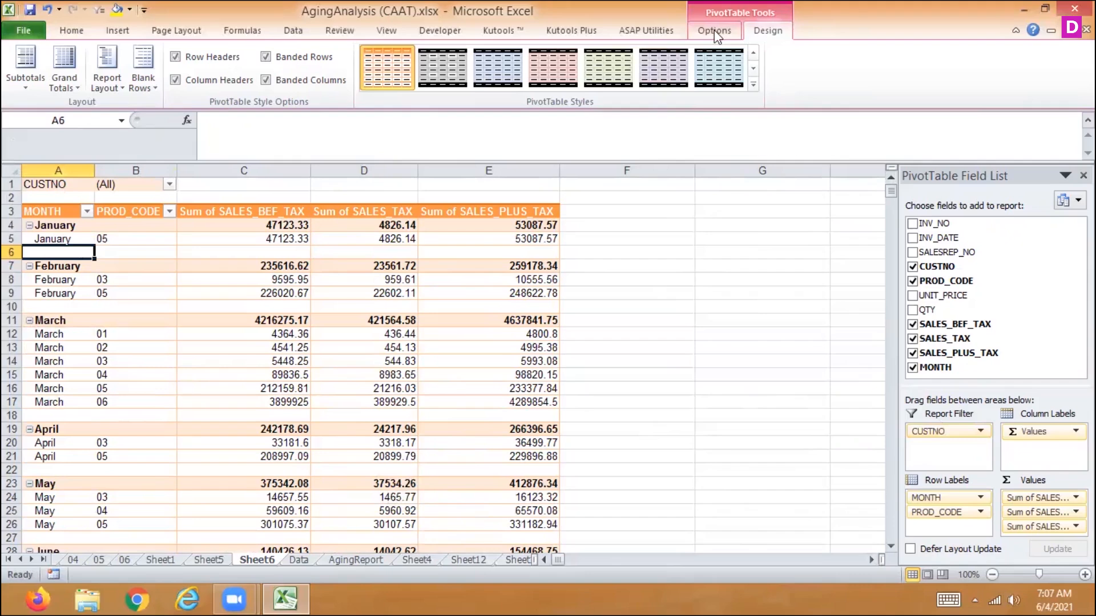
- Show all subtotals at the bottom of each month group, and turn the subtotals off again
left_click(15, 86)
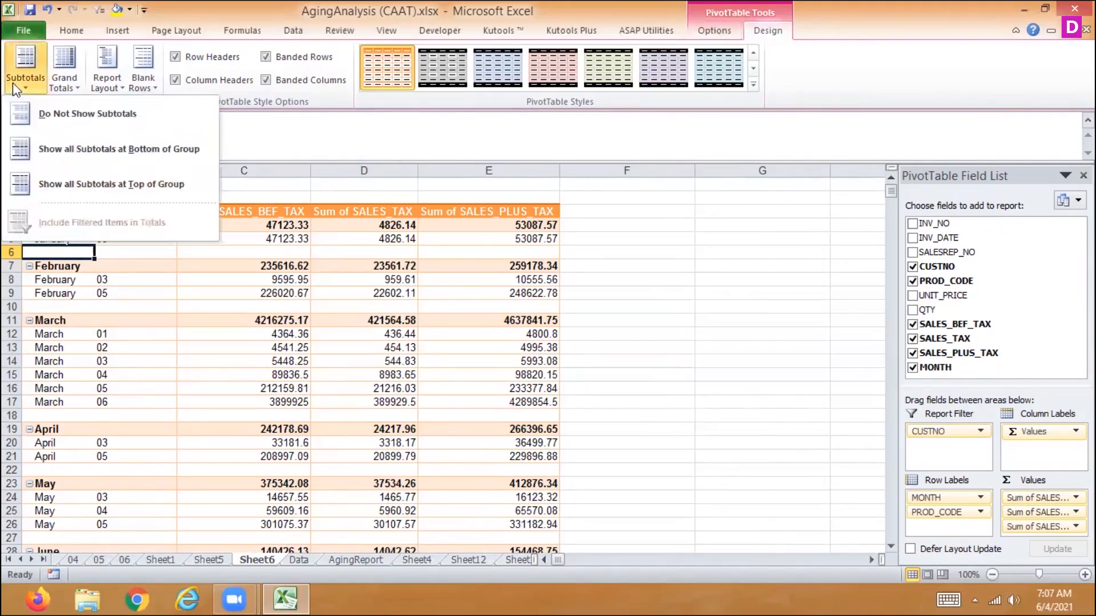
left_click(58, 152)
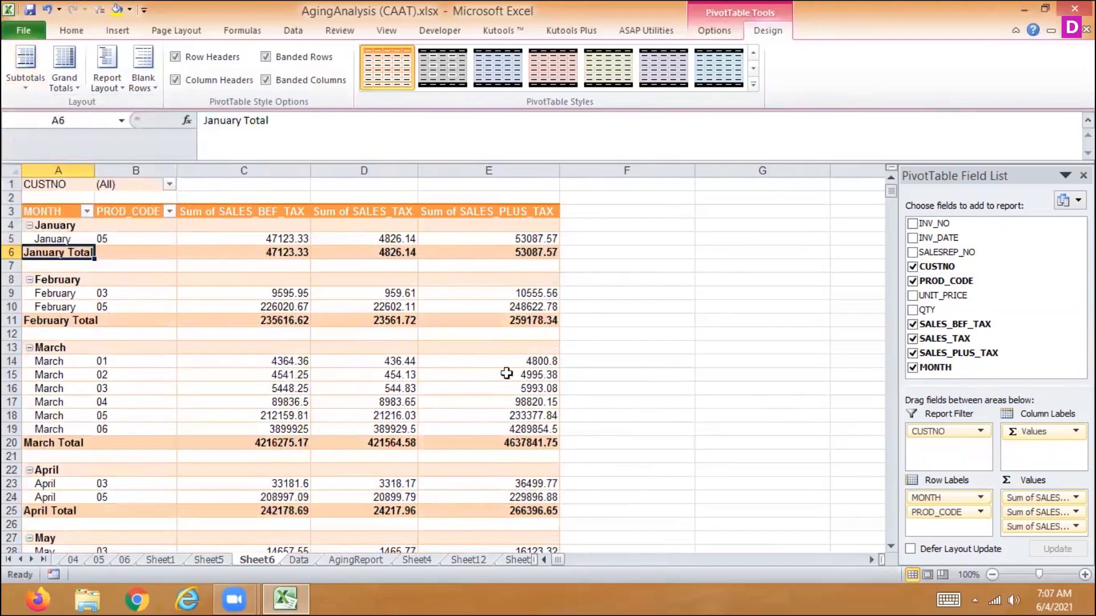
left_click(26, 69)
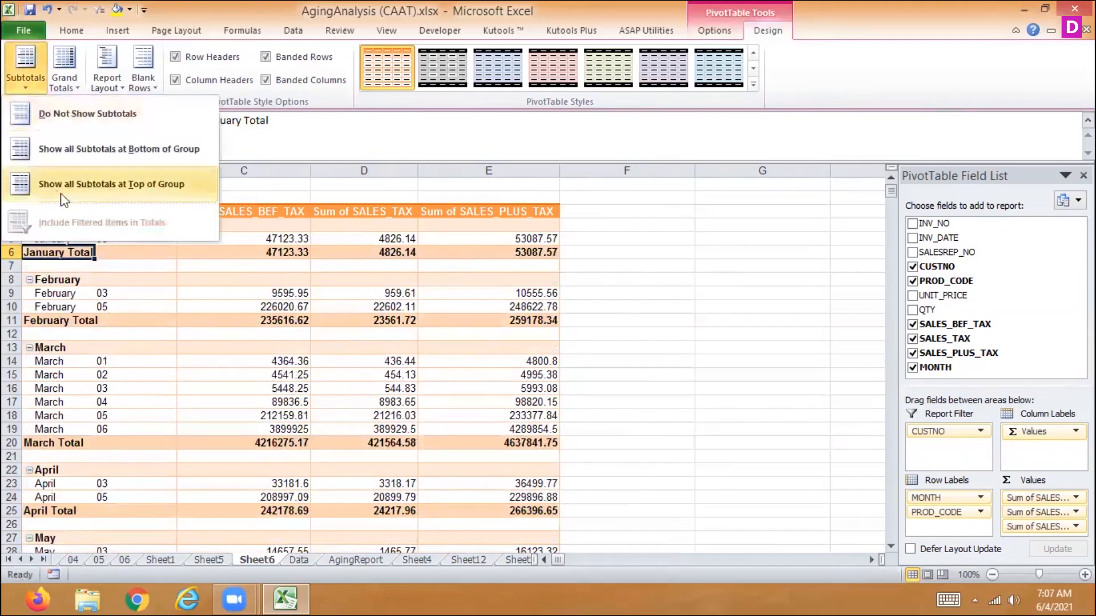
left_click(54, 115)
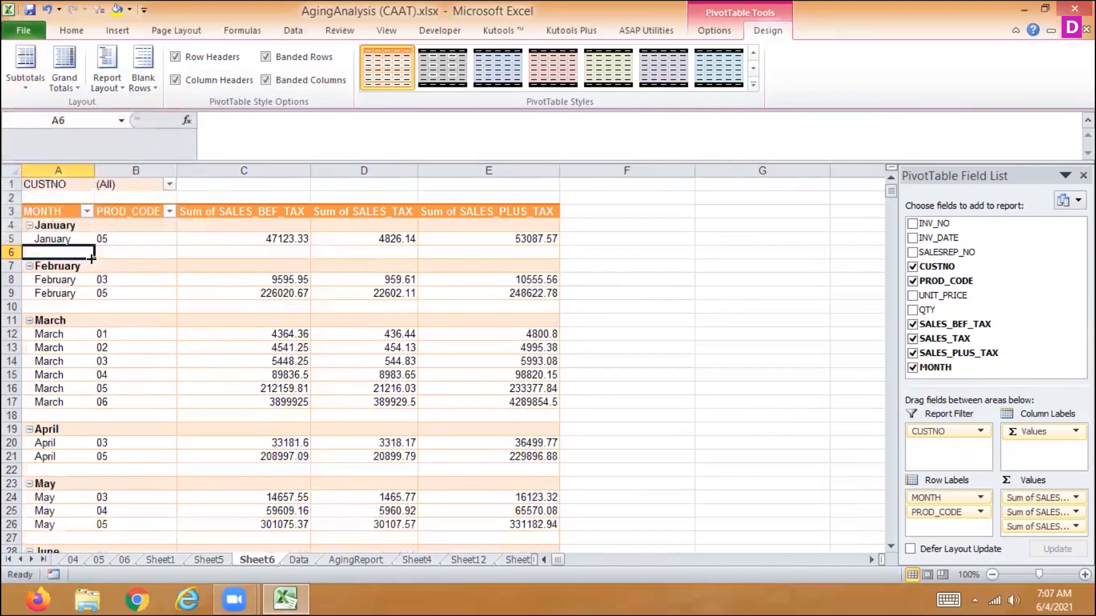
- Show all subtotals at the top of each group and review the January subtotal row across the value columns
left_click(25, 71)
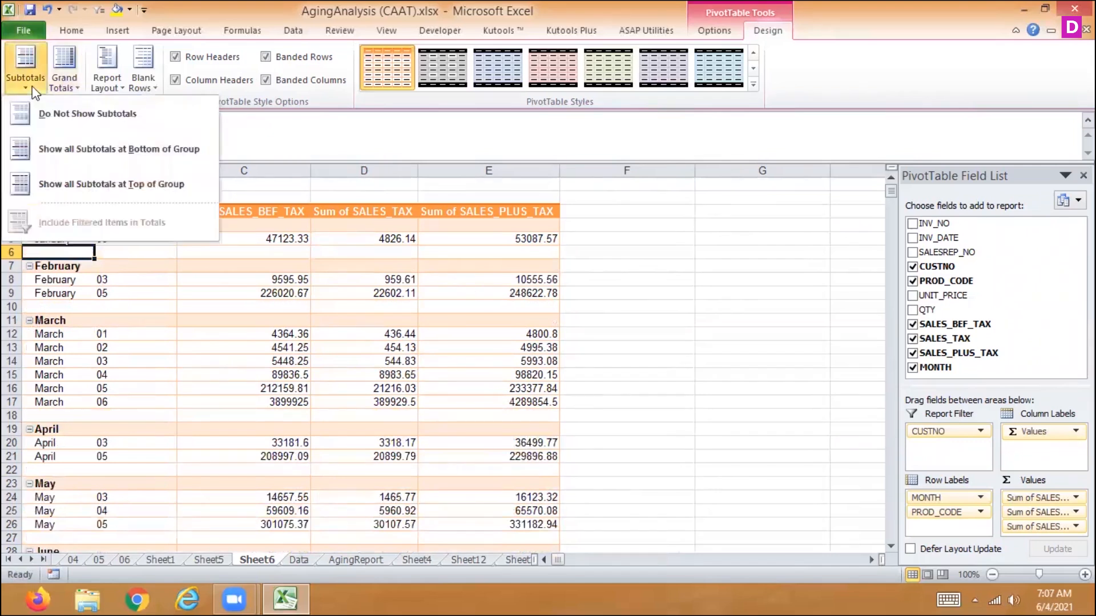
left_click(76, 185)
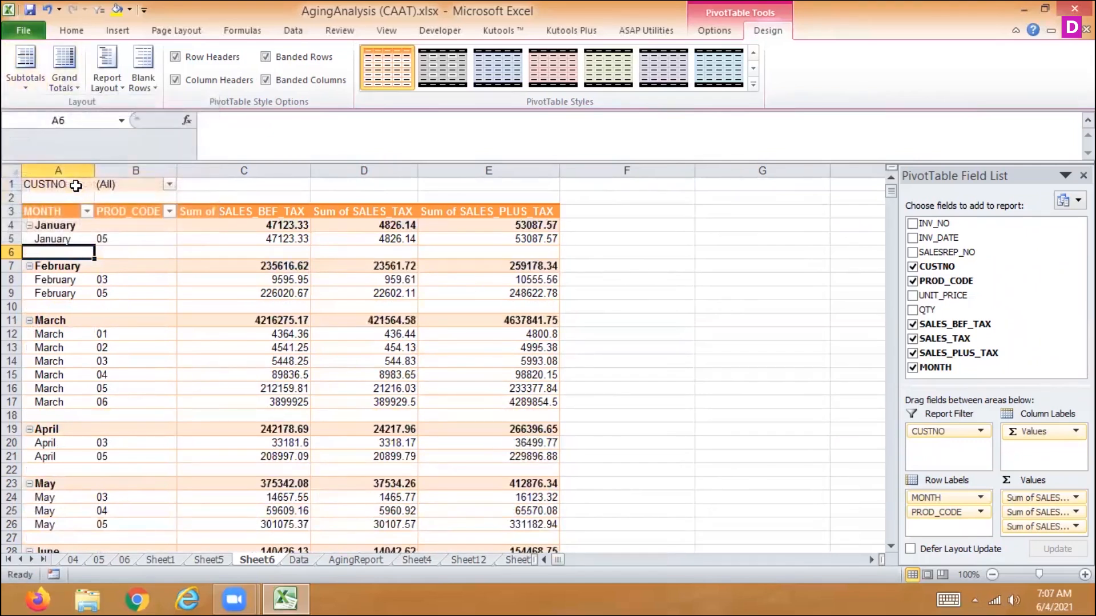
left_click(58, 225)
key("Right")
key("Right")
key("Right")
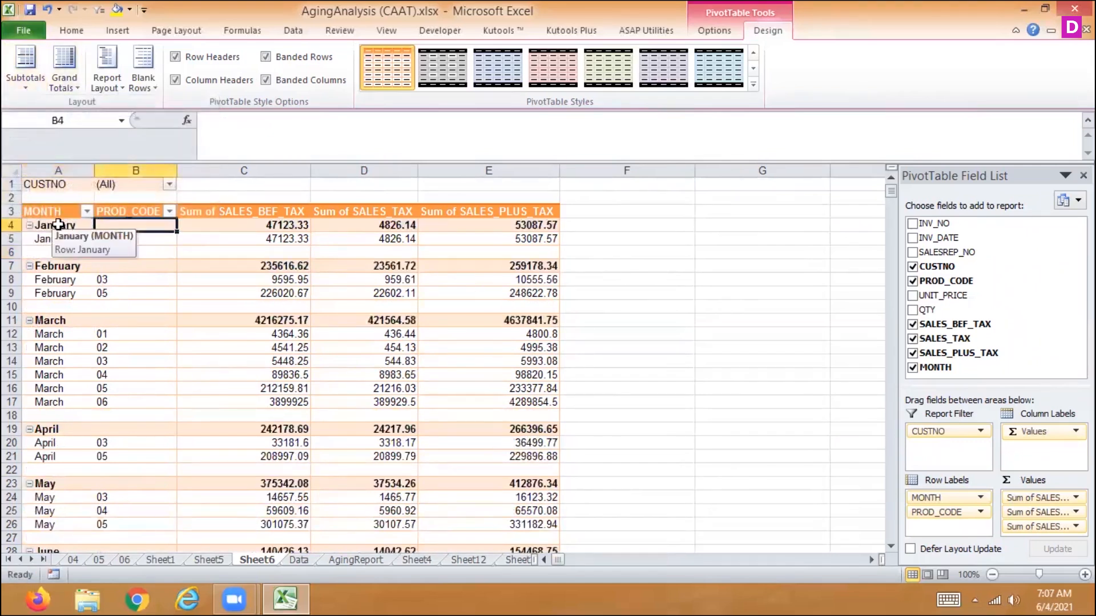
key("Right")
key("Left")
key("Left")
key("Left")
key("Left")
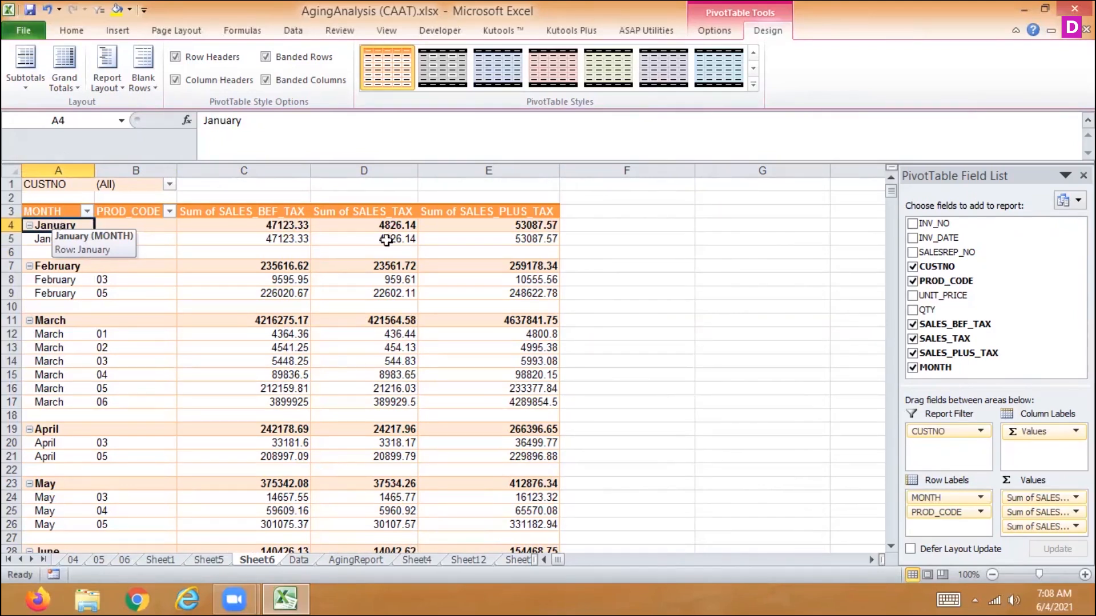
- Add the UNIT_PRICE field to the row labels below PROD_CODE
left_click_drag(919, 292, 940, 532)
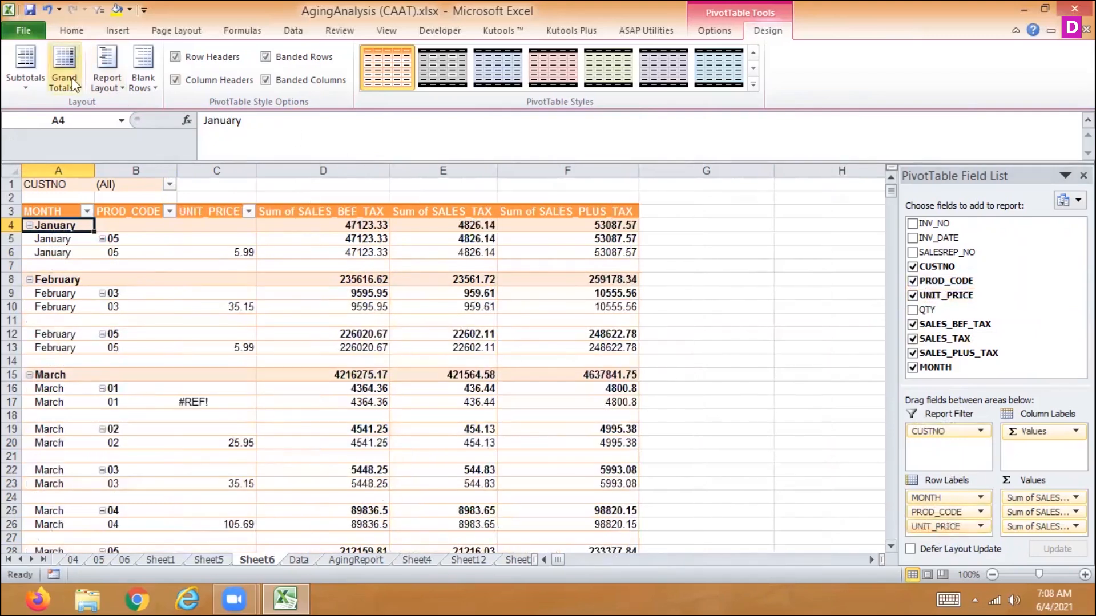
left_click(25, 68)
left_click(107, 67)
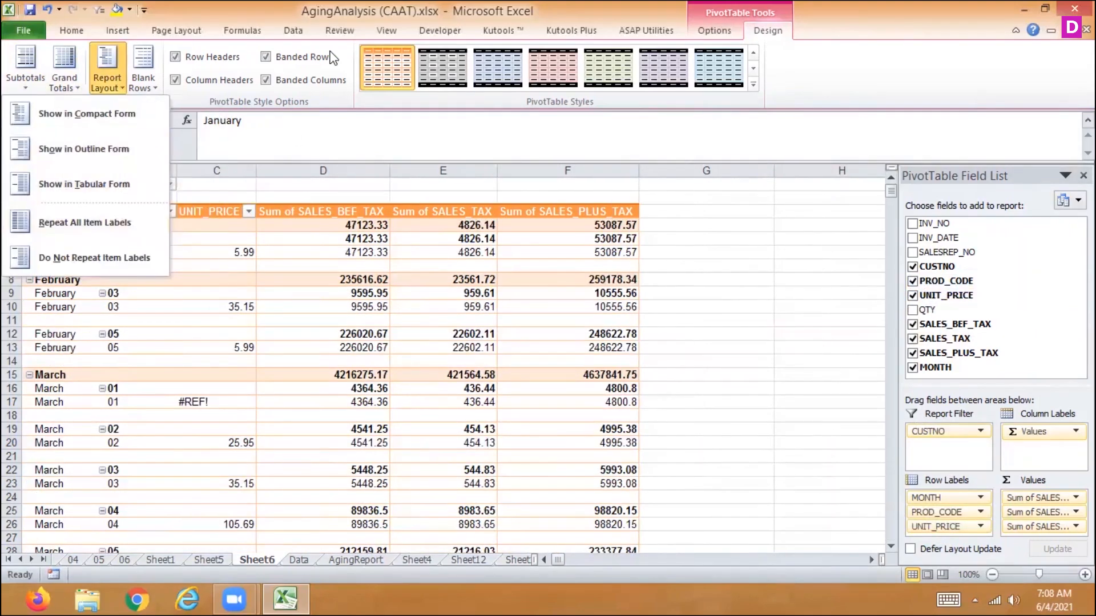
key("Escape")
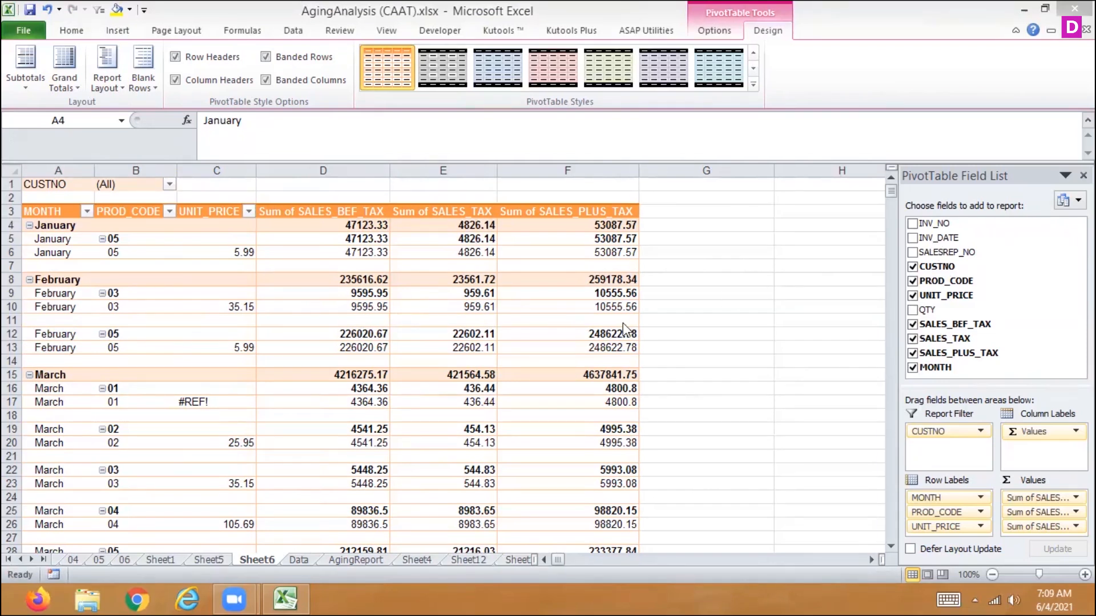
- View the calculated field, solve order and formula listing options available for the PivotTable
left_click(709, 38)
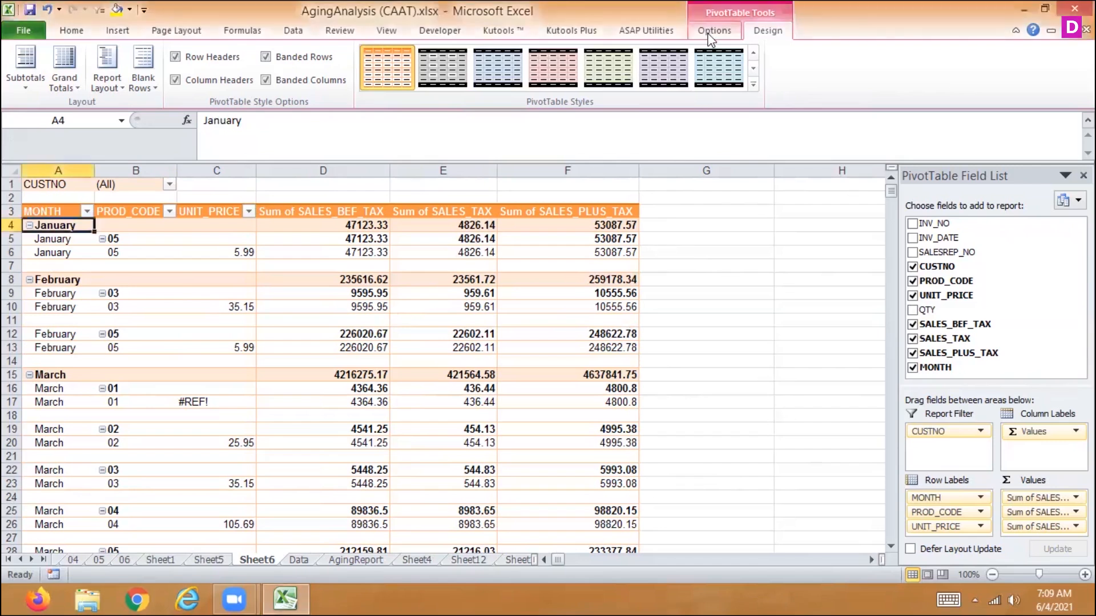
left_click(710, 40)
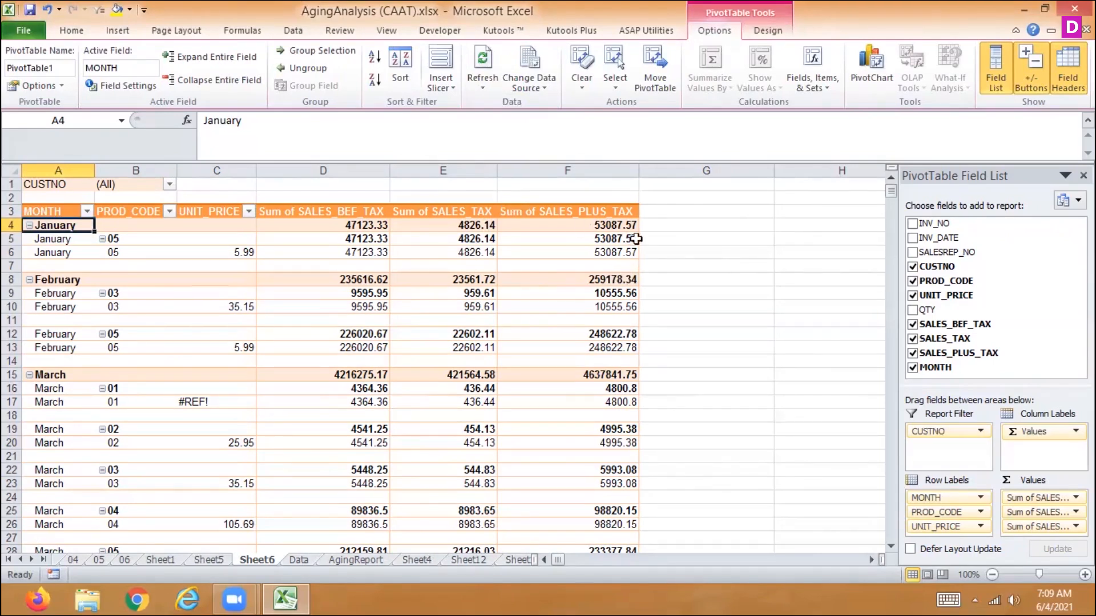
left_click(648, 217)
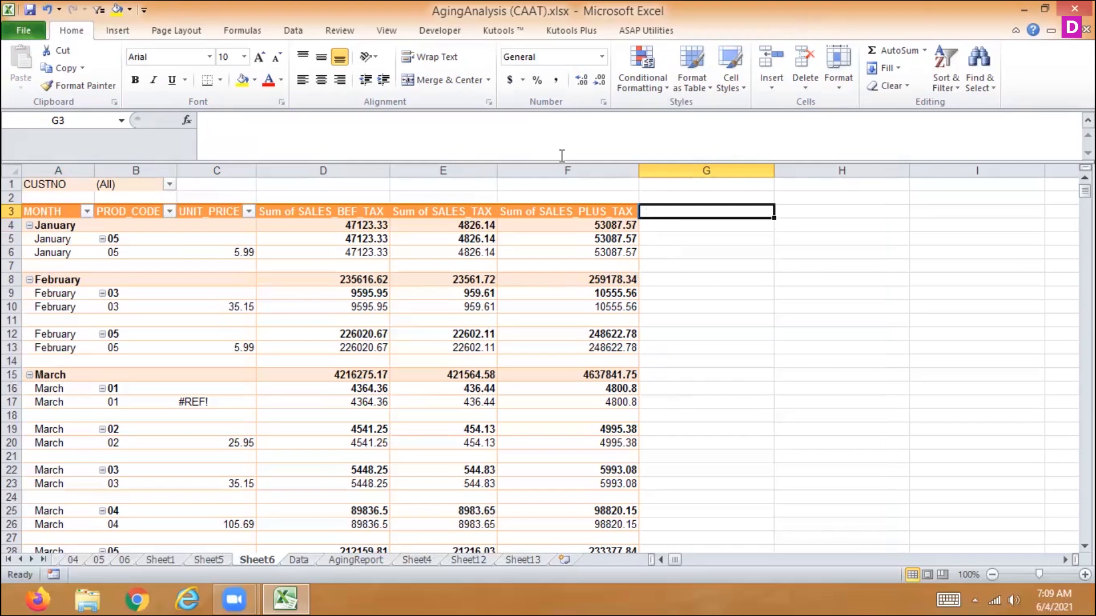
left_click(349, 265)
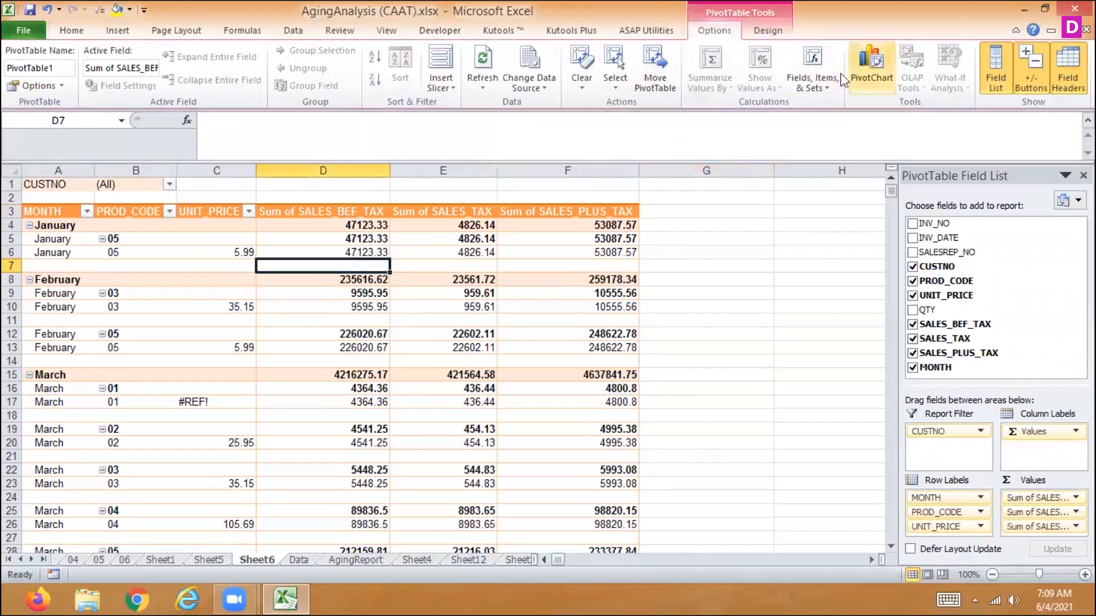
left_click(810, 83)
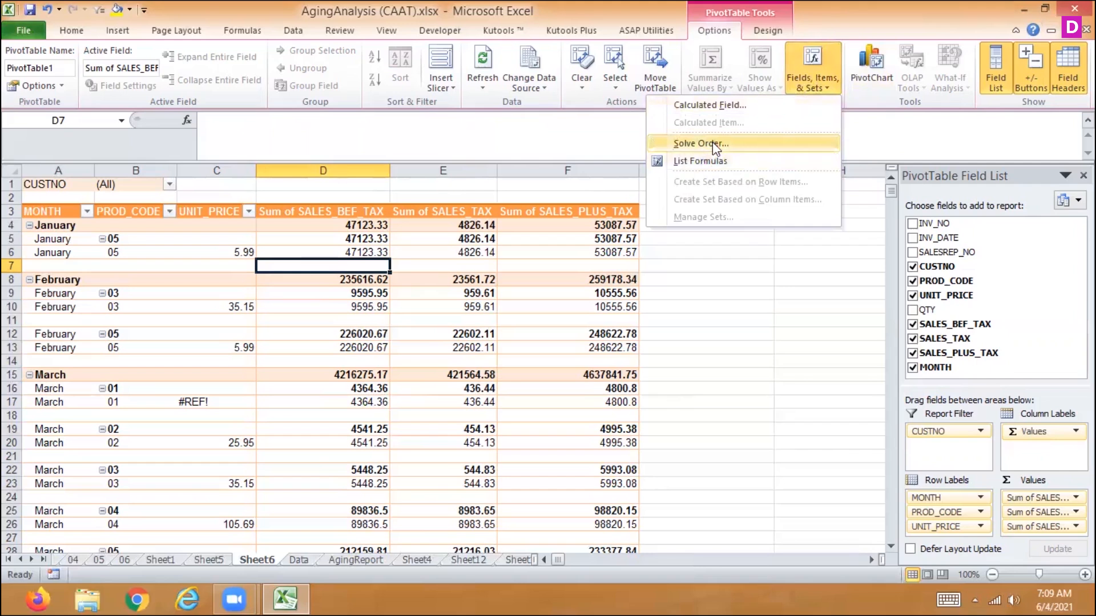
left_click(565, 223)
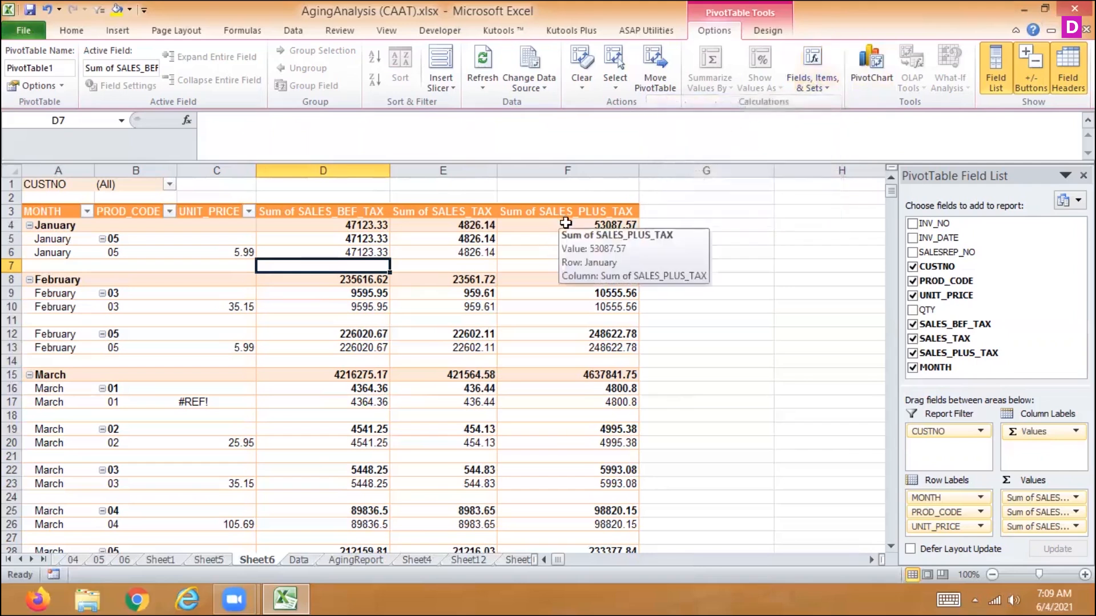
- Summarize the SALES_PLUS_TAX values by Count
left_click(565, 223)
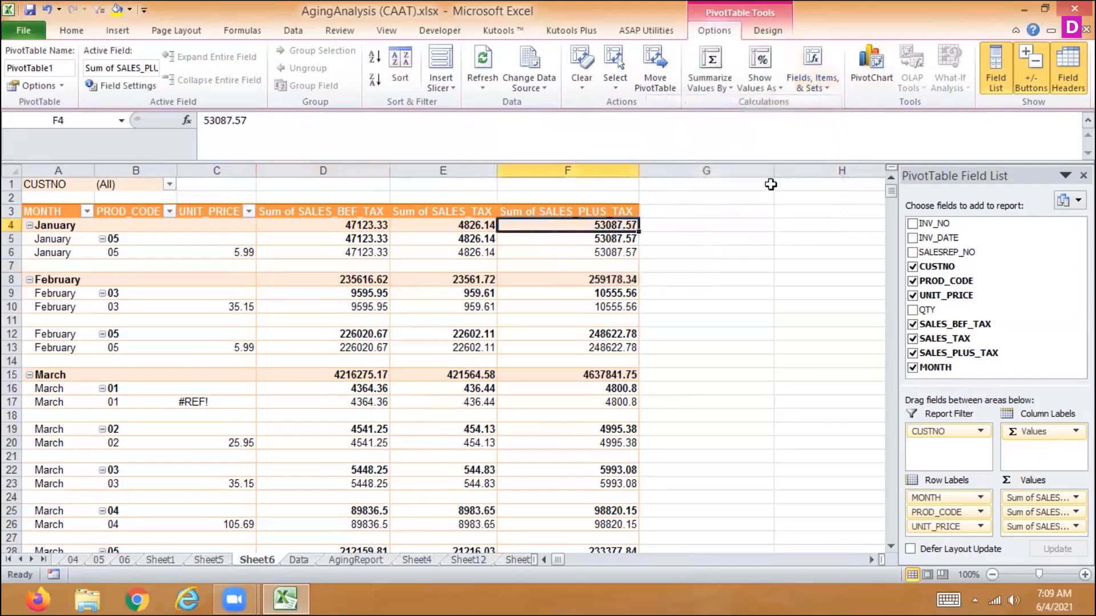
left_click(731, 87)
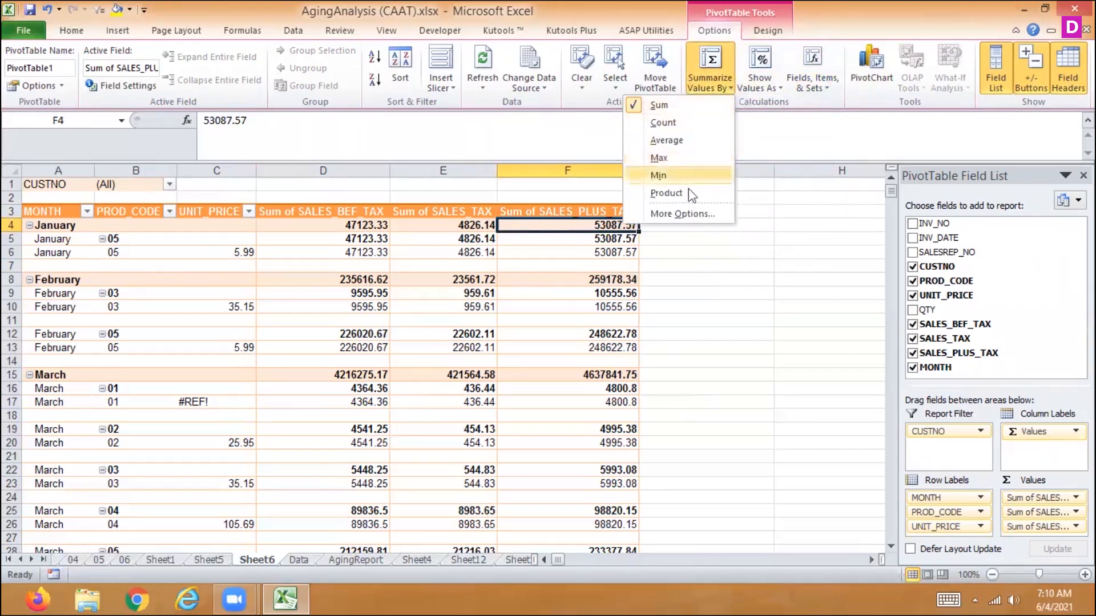
left_click(674, 122)
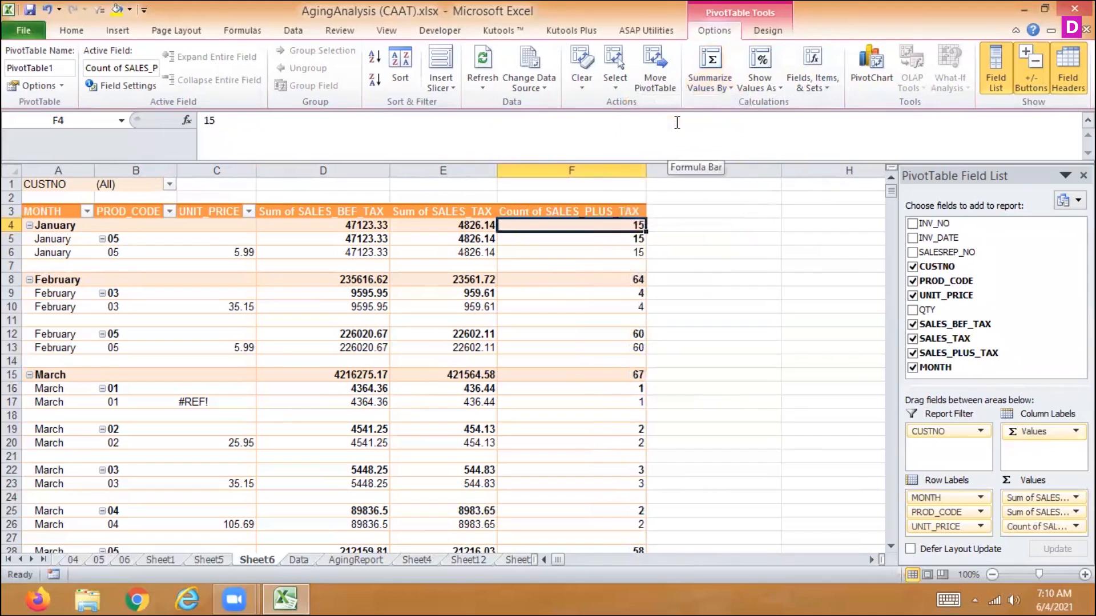
- Examine the SALES_PLUS_TAX counts month by month down to the Grand Total row and back up to the first row
key("Down")
key("Down")
key("Down")
key("Down")
key("Down")
key("Down")
key("Down")
key("Down")
key("Down")
key("Down")
key("Down")
key("Down")
key("Down")
key("Down")
key("Down")
key("Down")
key("Down")
key("Down")
key("Down")
key("Down")
key("Down")
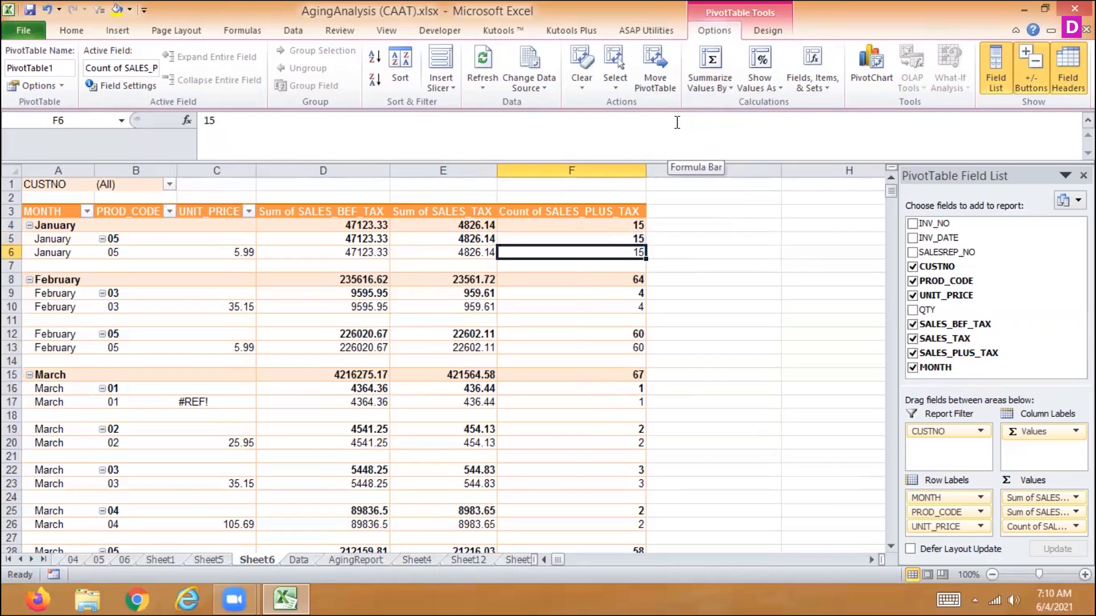
key("Down")
key("Down")
key("Down")
key("Down")
key("Down")
key("Down")
key("Down")
key("Down")
key("Down")
key("Down")
key("Down")
key("Down")
key("Down")
key("Down")
key("Down")
key("Down")
key("Down")
key("Down")
key("Down")
key("Down")
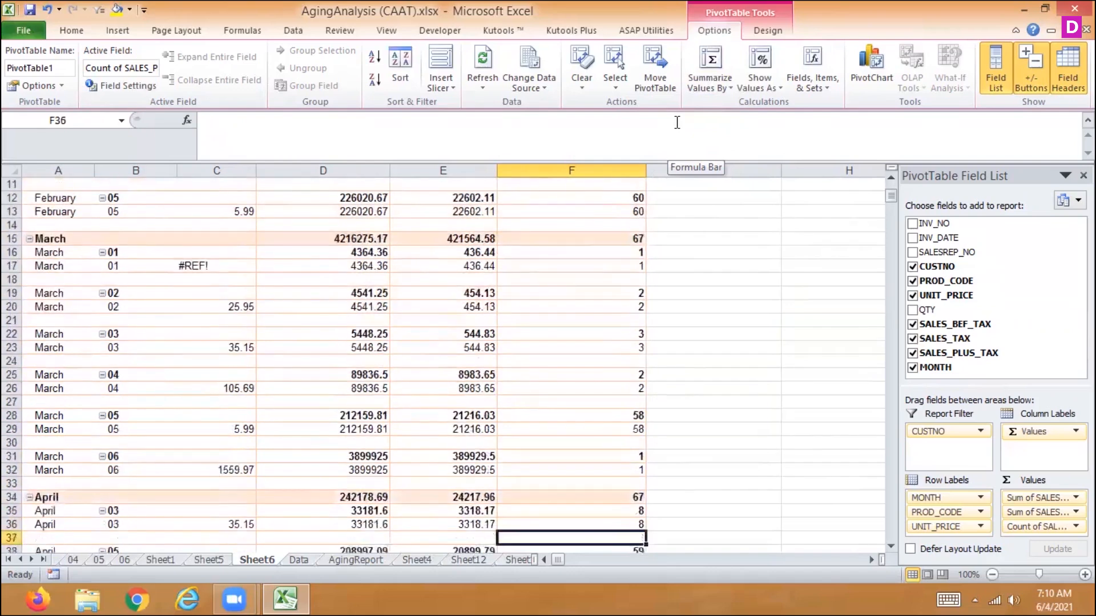
key("Down")
key("Down")
key("Down")
key("Down")
key("Down")
key("Down")
key("Down")
key("Down")
key("Down")
key("Down")
key("Down")
key("Down")
key("Down")
key("Down")
key("Down")
key("Down")
key("Down")
key("Down")
key("Down")
key("Down")
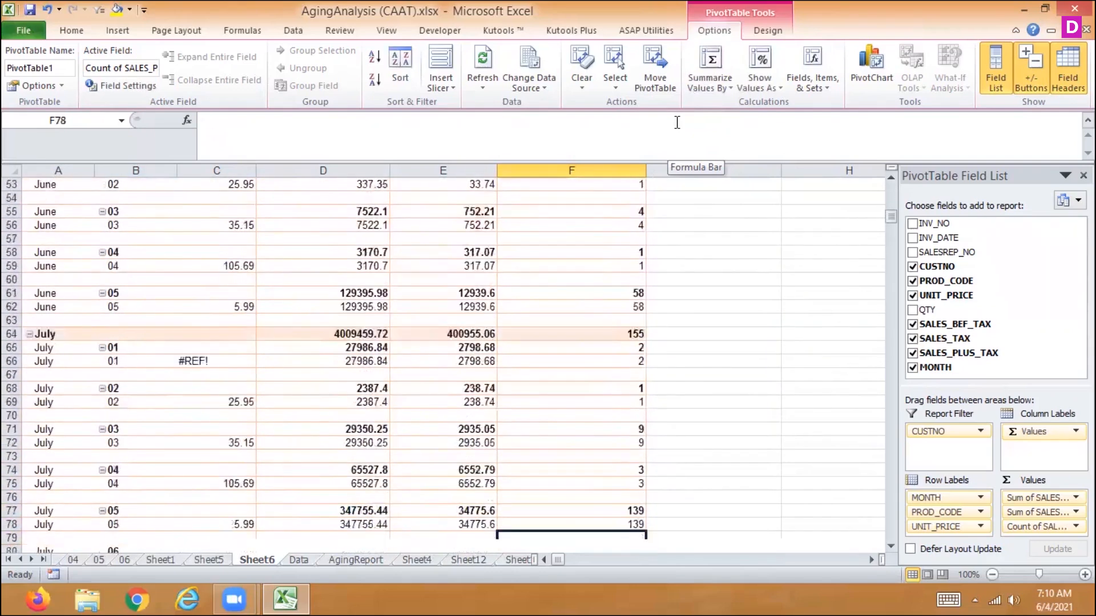
key("Down")
key("Down")
key("Down")
key("Down")
key("Down")
key("Down")
key("Down")
key("Down")
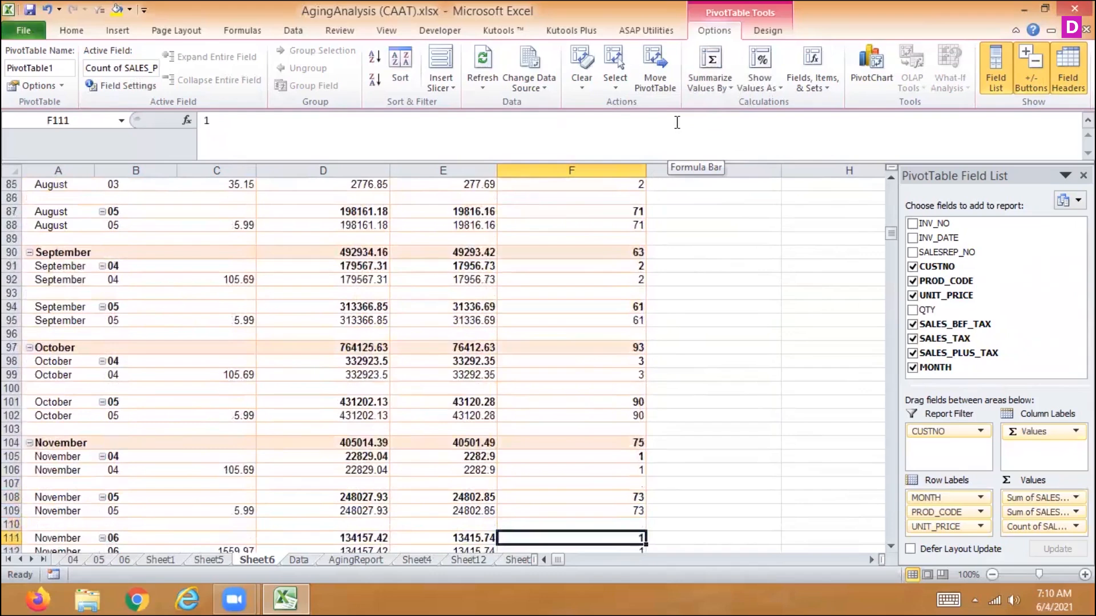
key("ctrl+Down")
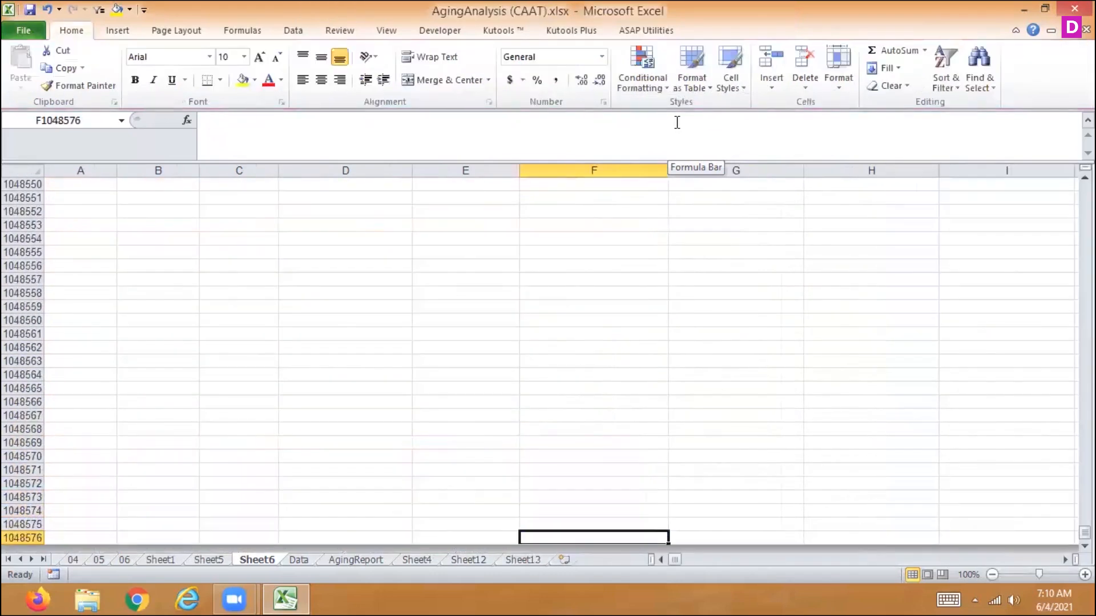
key("ctrl+Up")
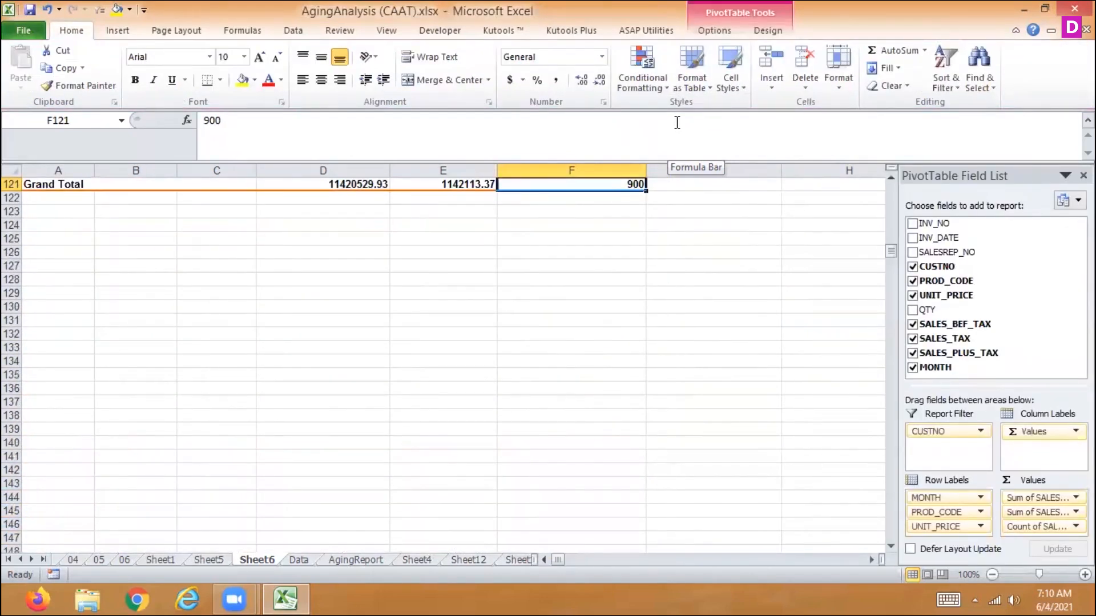
key("Up")
key("Up")
key("Up")
key("Up")
key("Up")
key("Up")
key("Up")
key("Up")
key("Up")
key("Up")
key("Up")
key("Up")
key("Up")
key("Up")
key("Up")
key("Up")
key("Up")
key("Up")
key("Up")
key("Up")
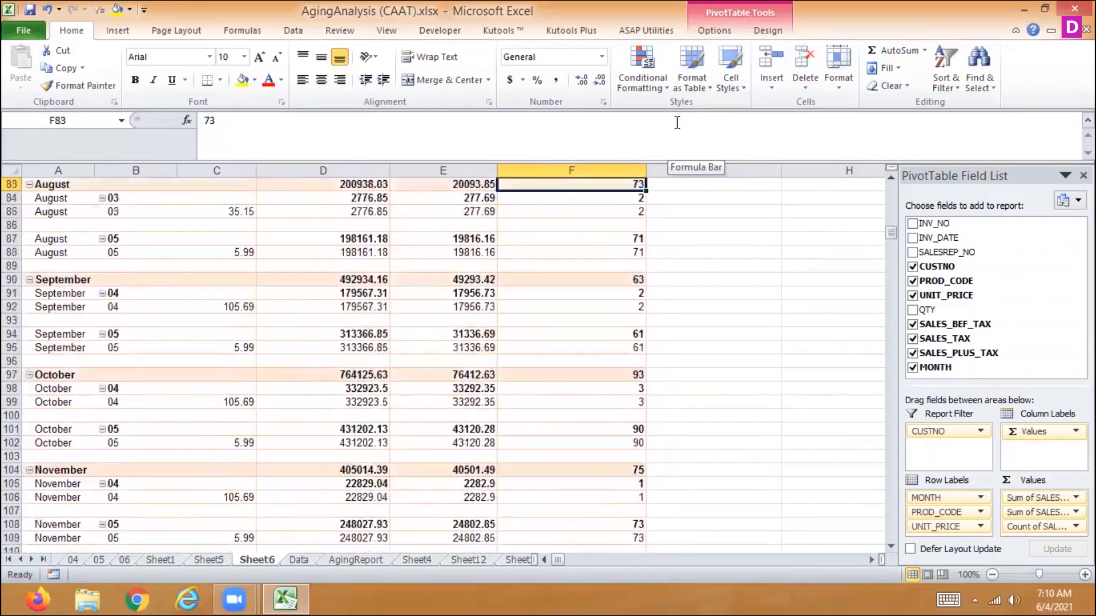
key("Up")
key("Up")
key("Up")
key("Up")
key("Up")
key("Up")
key("Up")
key("Up")
key("Up")
key("Up")
key("Up")
key("Up")
key("Up")
key("Up")
key("Up")
key("Up")
key("Up")
key("Up")
key("Up")
key("Up")
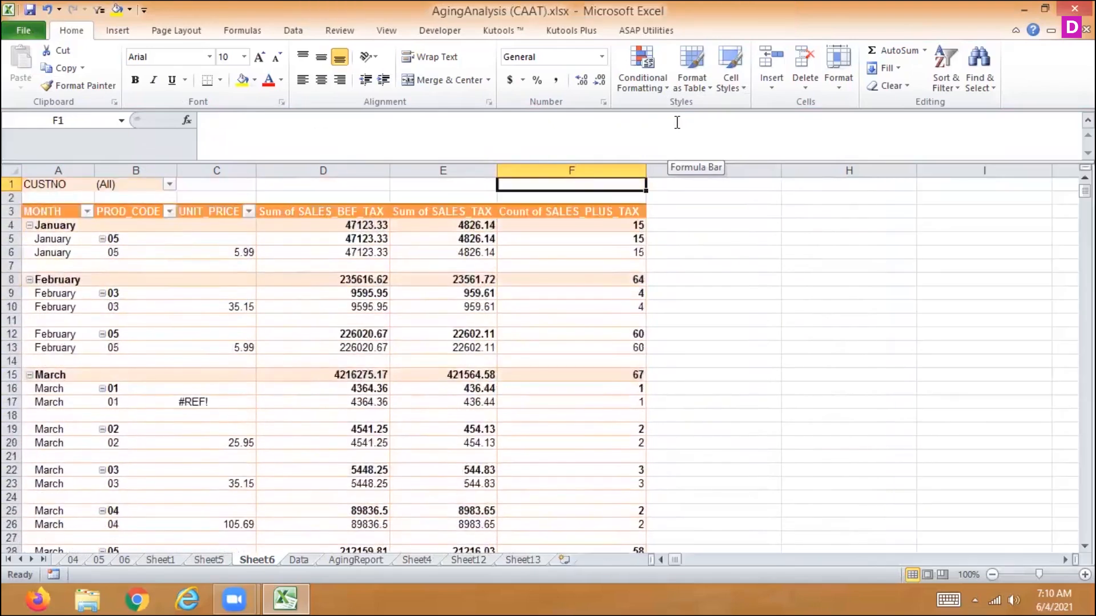
- Summarize the SALES_PLUS_TAX values by Average instead of Count
left_click(595, 251)
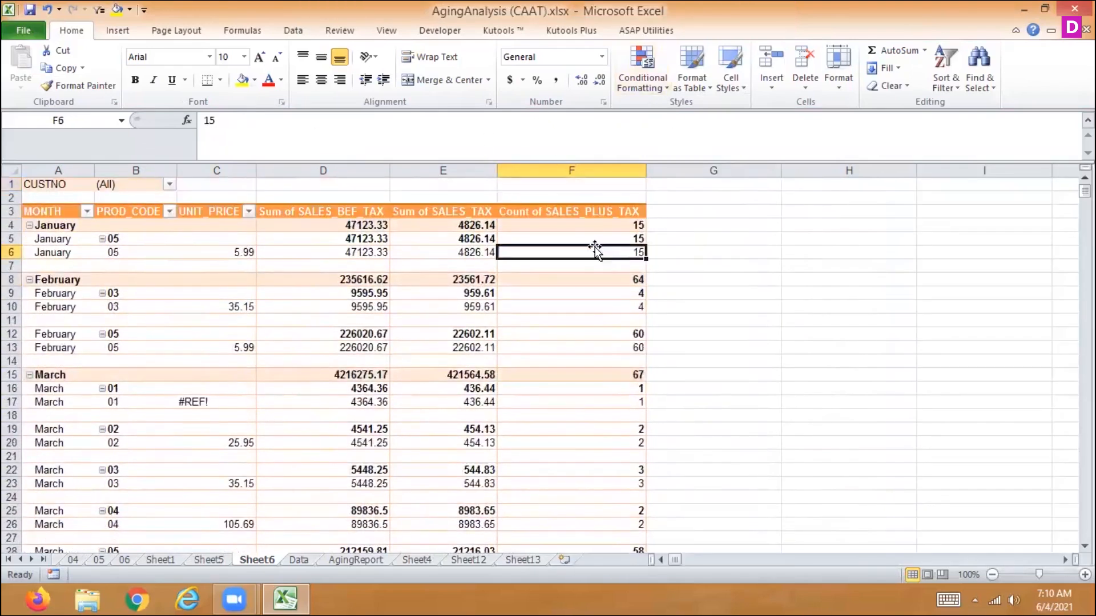
left_click(713, 32)
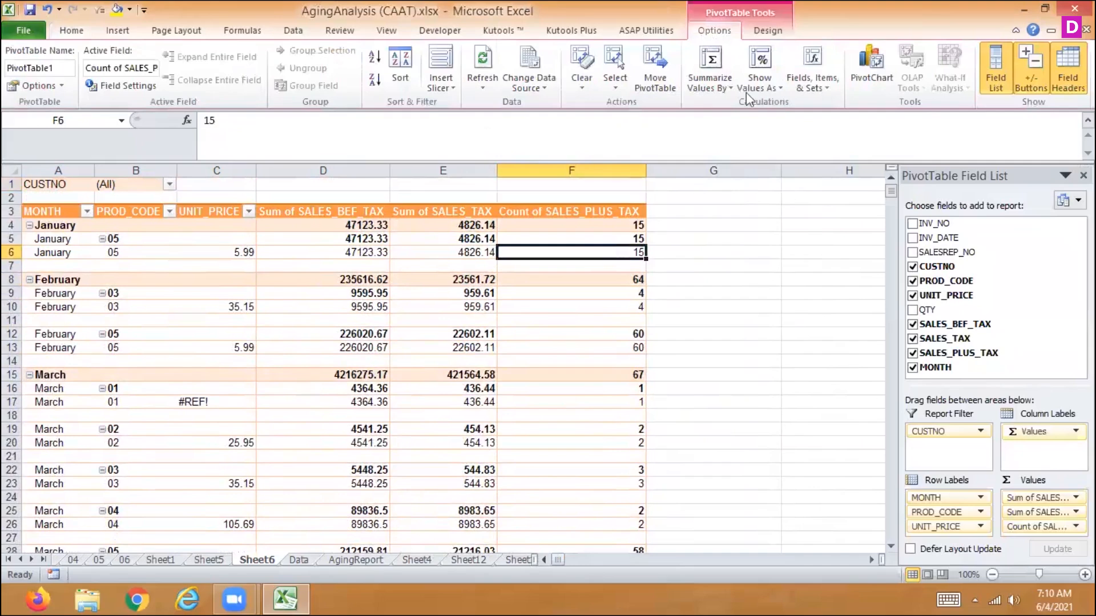
left_click(764, 86)
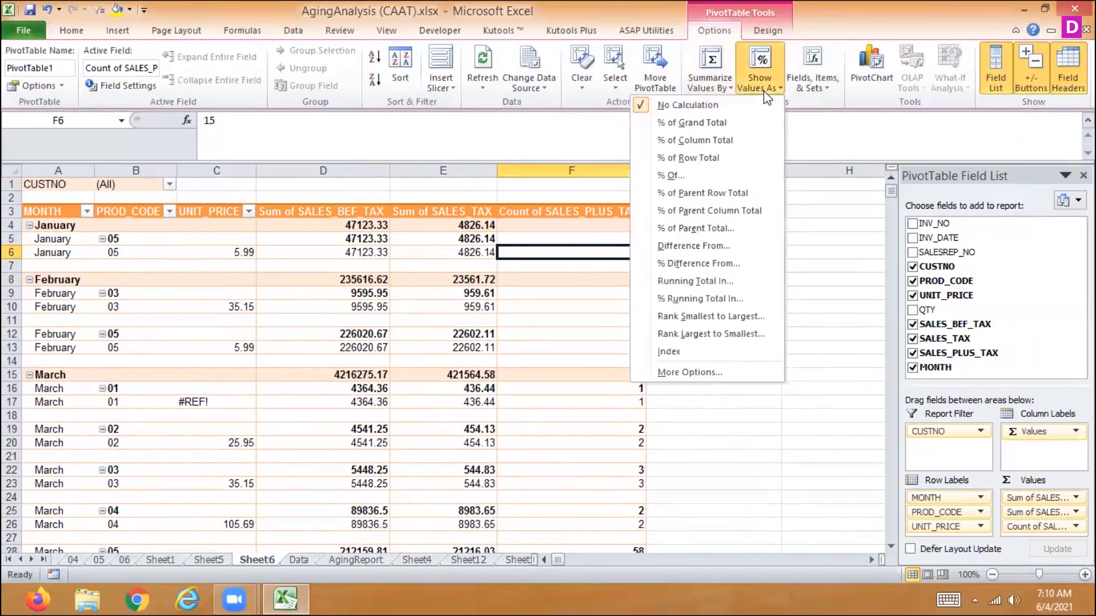
left_click(713, 86)
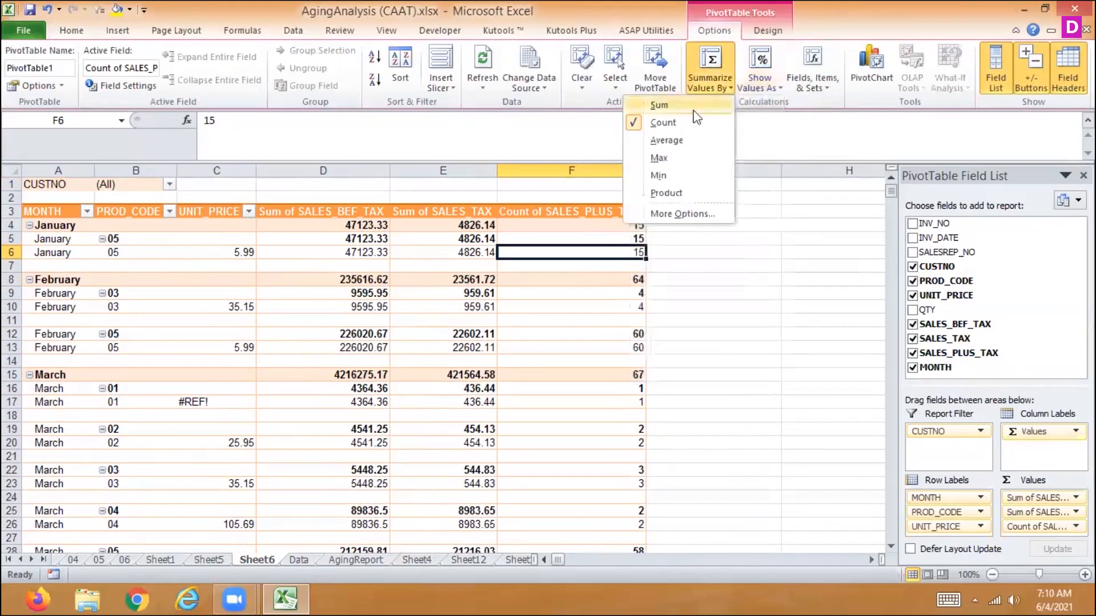
left_click(678, 141)
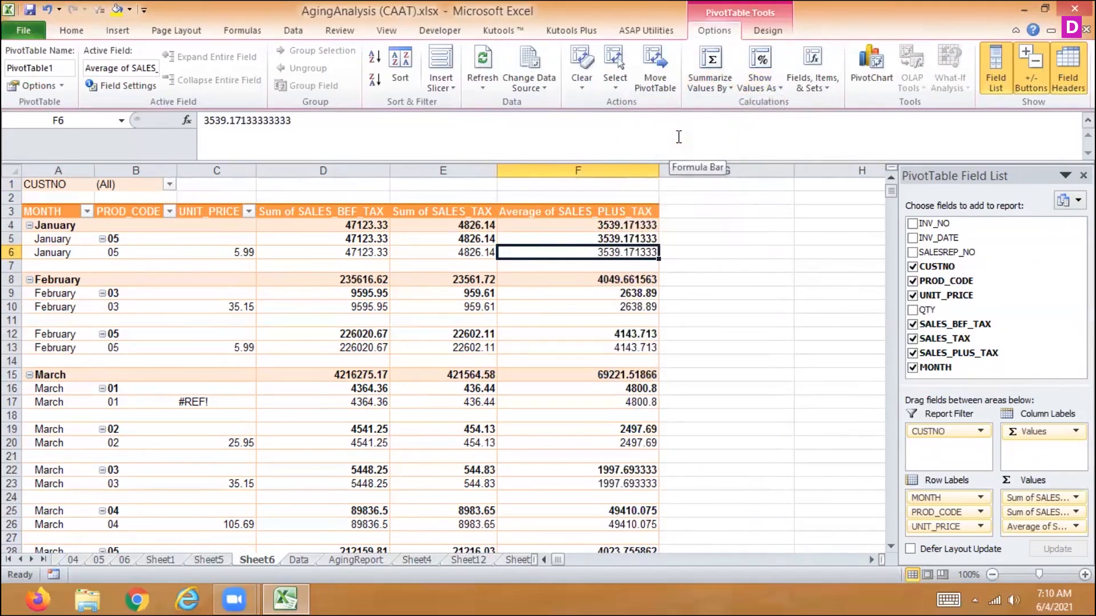
- Summarize the January SALES_PLUS_TAX value field by Max, followed by Min
left_click(600, 224)
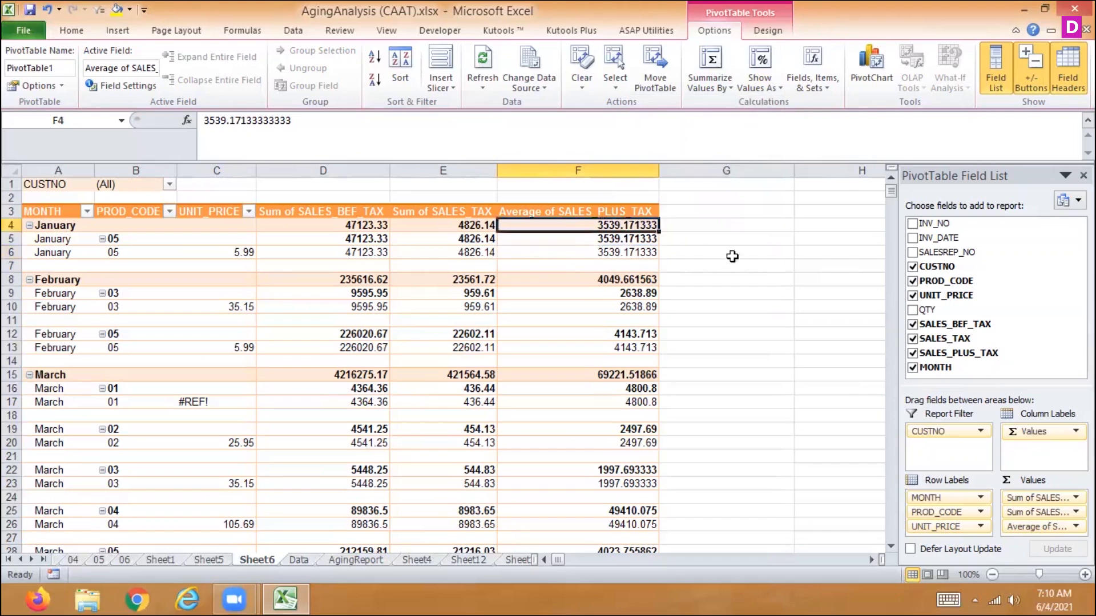
mouse_move(889, 193)
left_mouse_down()
mouse_move(895, 353)
mouse_move(891, 191)
left_mouse_up()
left_click(720, 88)
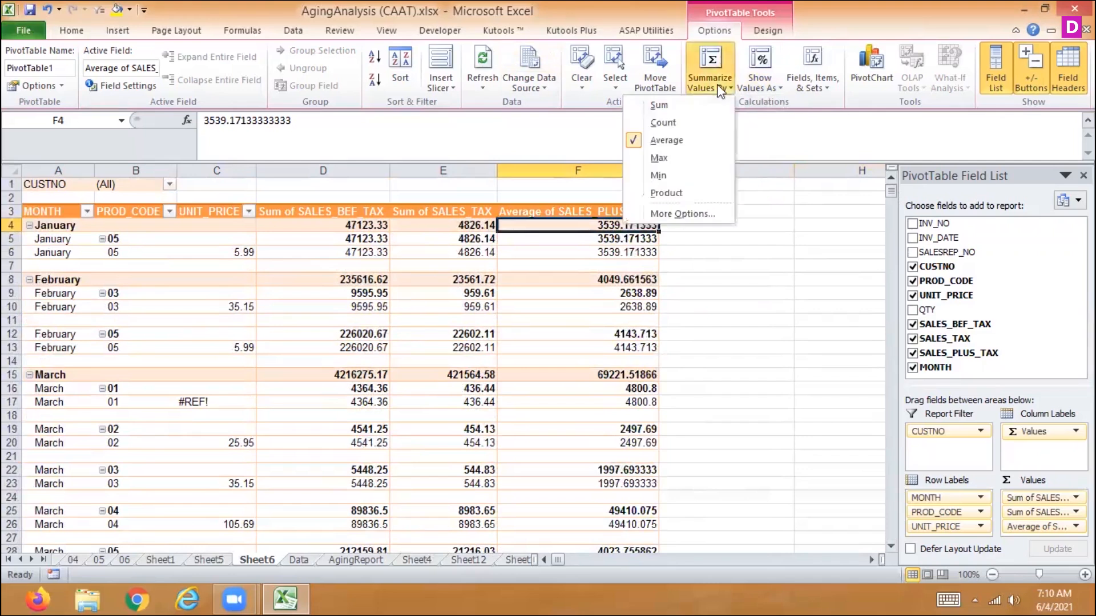
left_click(659, 157)
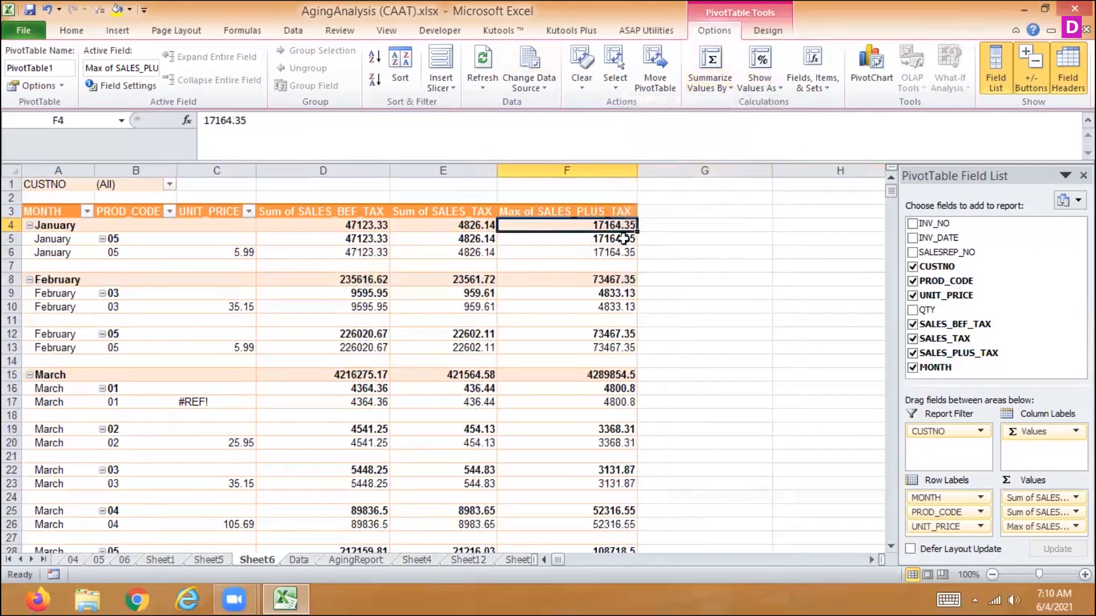
left_click(720, 93)
left_click(671, 177)
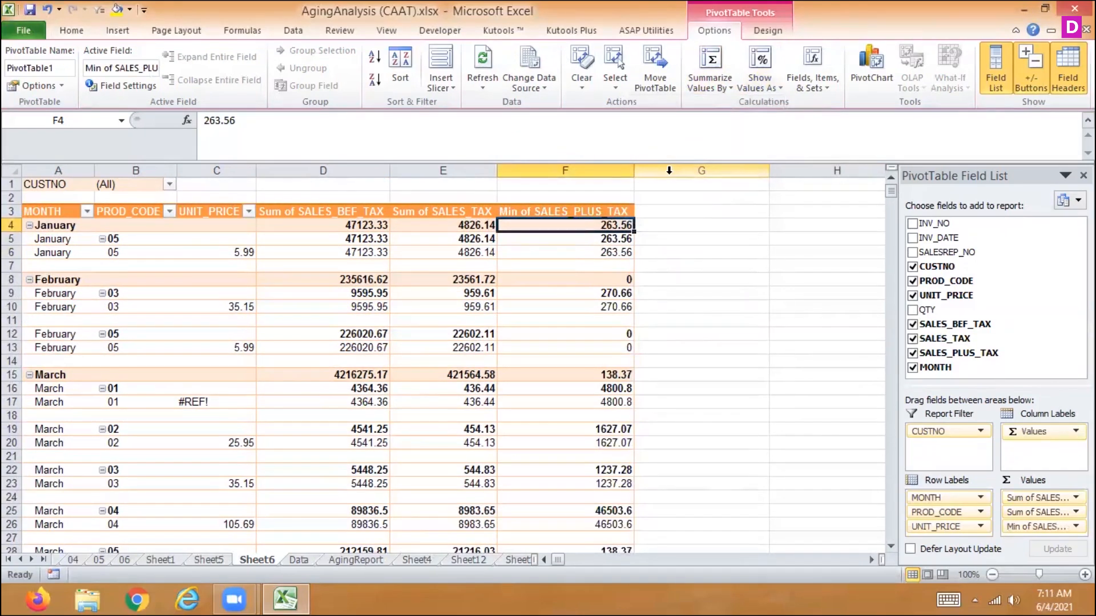
- Undo the summary function changes back to Sum, and summarize the SALES_PLUS_TAX values by Min
key("ctrl+z")
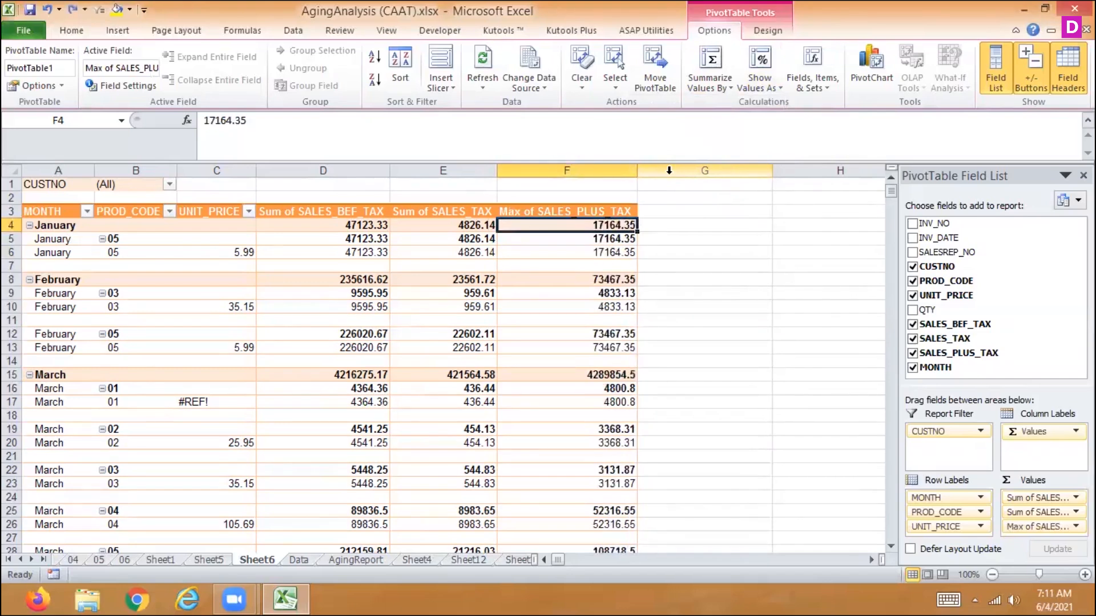
key("ctrl+z")
key("ctrl+z")
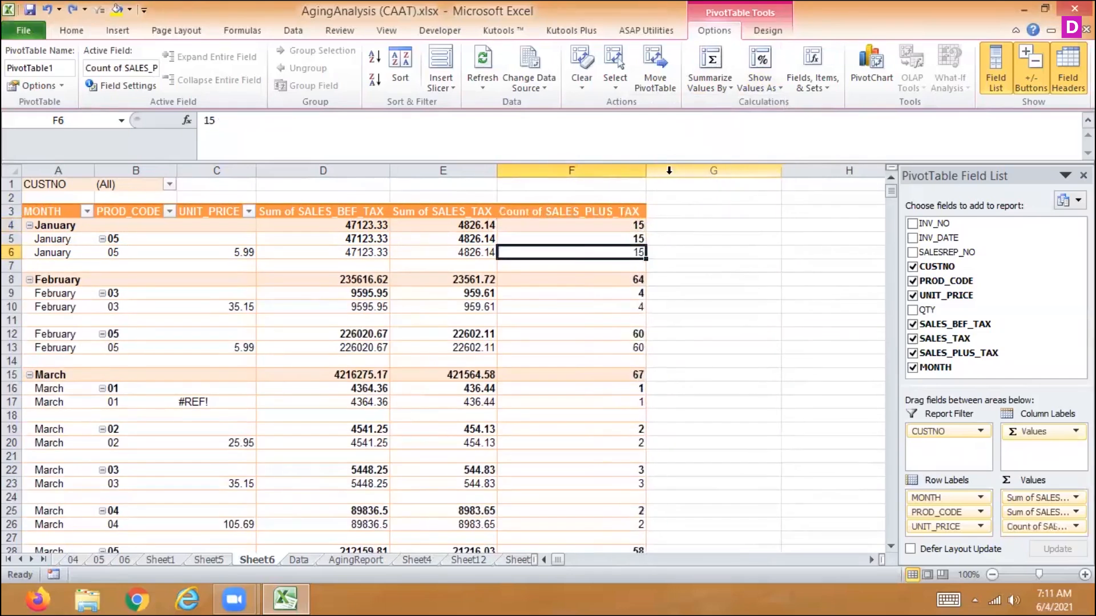
key("ctrl+z")
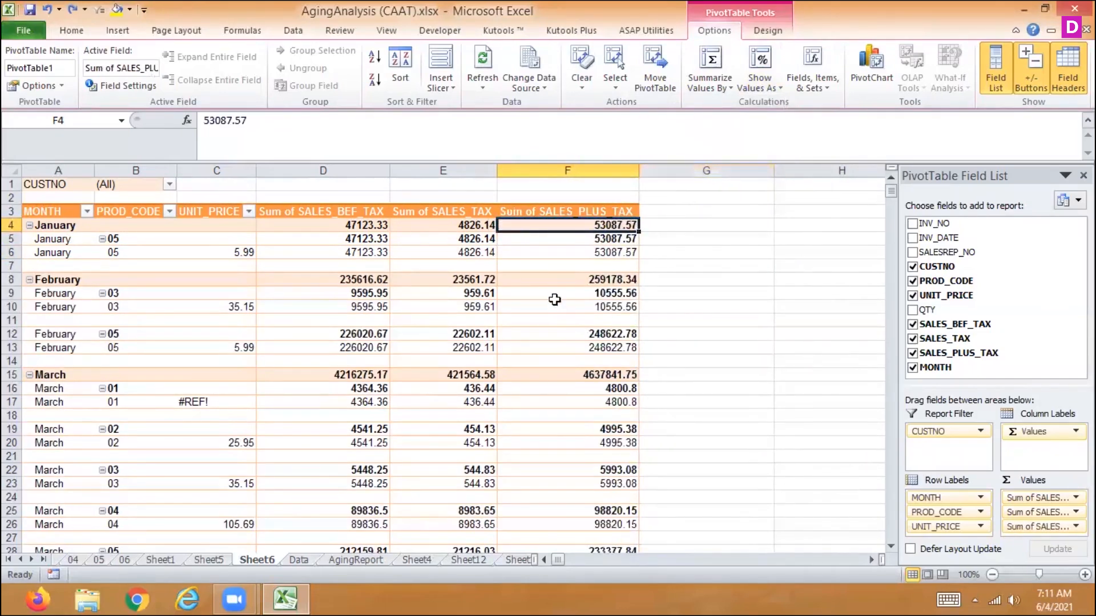
left_click(722, 88)
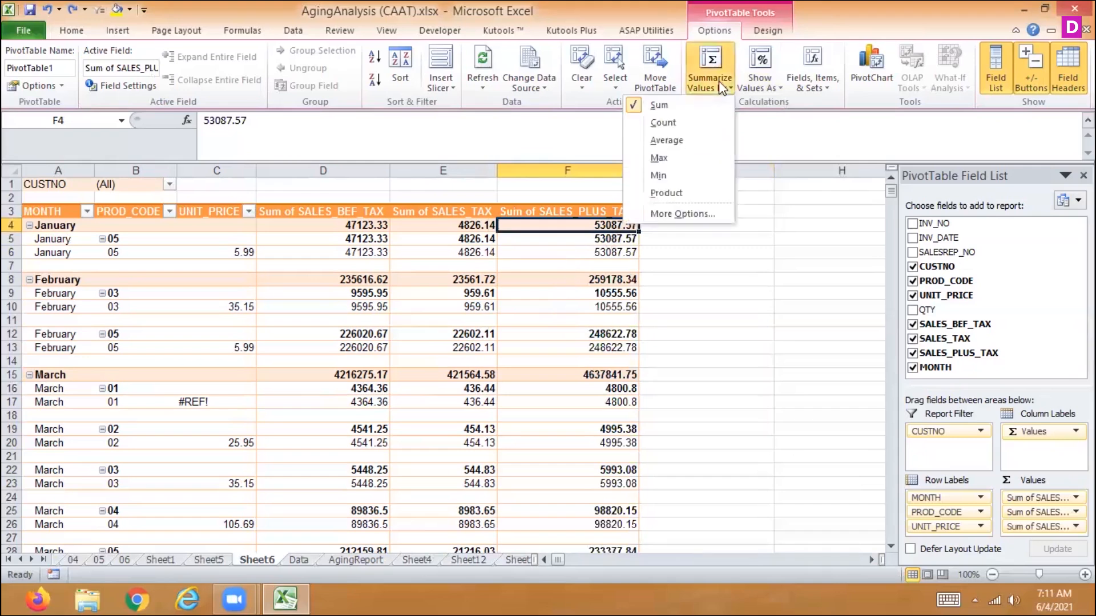
left_click(671, 178)
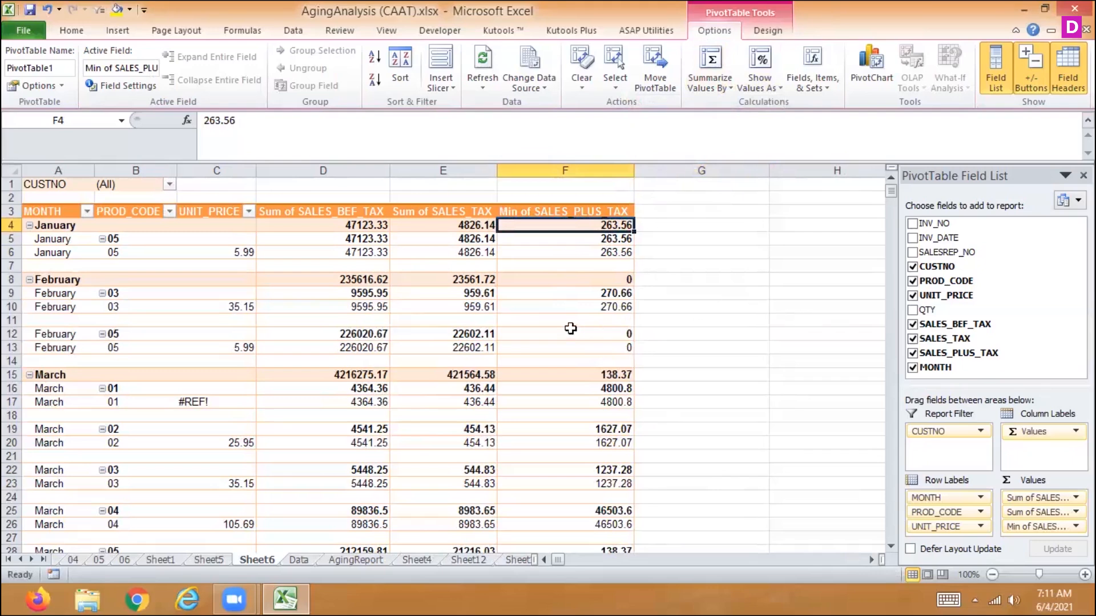
- Examine the SALES_PLUS_TAX minimums month by month down to the Grand Total row and back up to the August rows
left_click(571, 332)
key("Down")
key("Down")
key("Down")
key("Down")
key("Down")
key("Down")
key("Down")
key("Down")
key("Down")
key("Down")
key("Down")
key("Down")
key("Down")
key("Down")
key("Down")
key("Down")
key("Down")
key("Down")
key("Down")
key("Down")
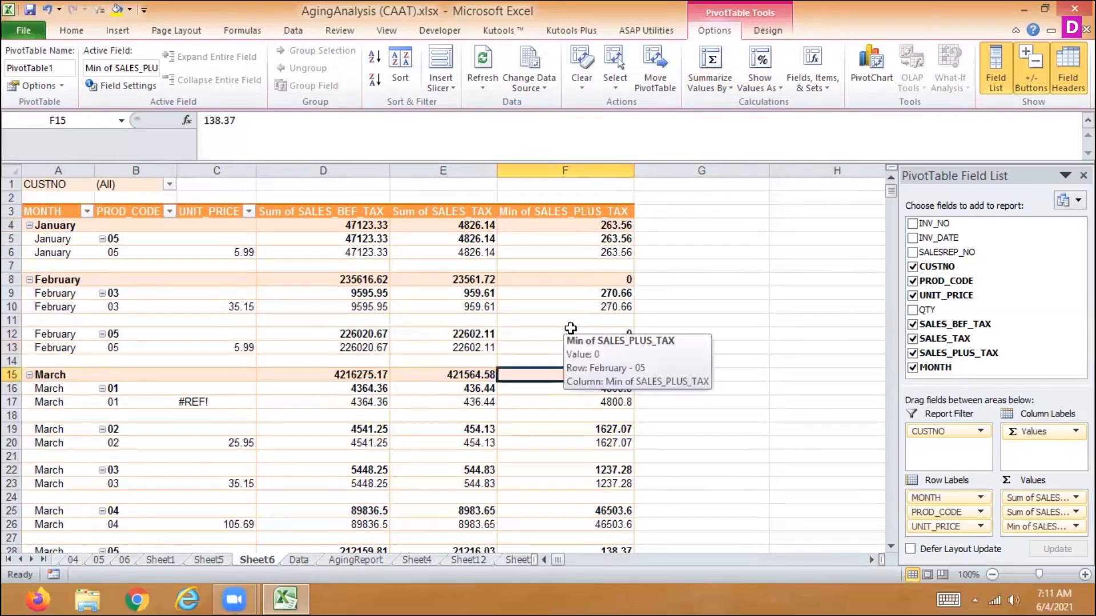
key("Down")
key("Down")
key("Down")
key("Down")
key("Down")
key("Down")
key("Down")
key("Down")
key("Down")
key("Down")
key("Down")
key("Down")
key("Down")
key("Down")
key("Down")
key("Down")
key("Down")
key("Down")
key("Down")
key("Down")
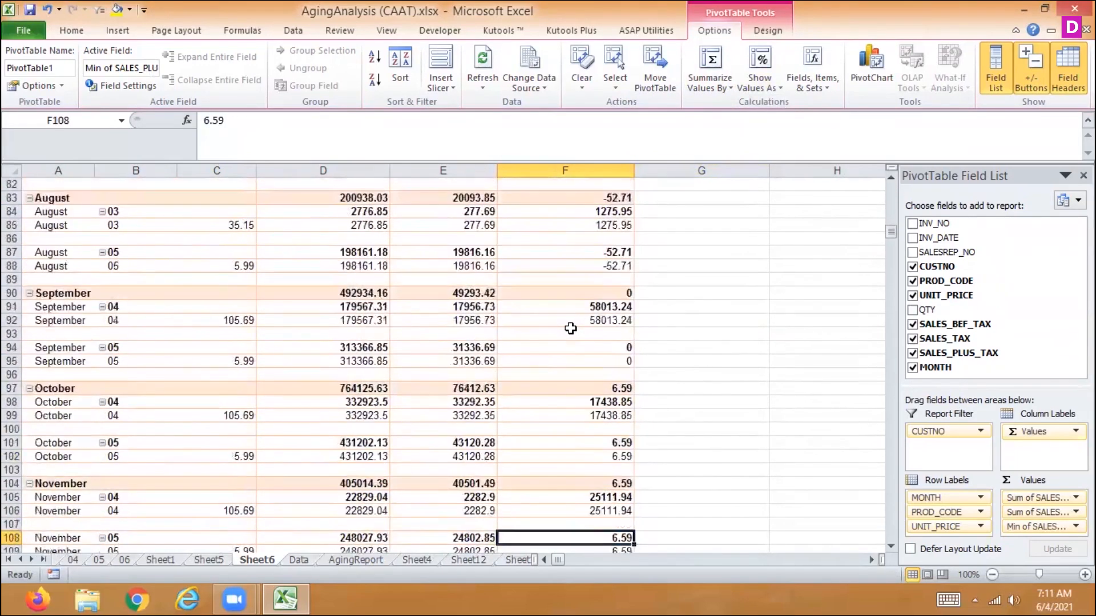
key("Down")
key("Down")
key("Down")
key("Down")
key("Down")
key("Down")
key("Down")
key("ctrl+Down")
key("ctrl+Up")
key("Up")
key("Up")
key("Up")
key("Up")
key("Up")
key("Up")
key("Up")
key("Up")
key("Up")
key("Up")
key("Up")
key("Up")
key("Up")
key("Up")
key("Up")
key("Up")
key("Up")
key("Up")
key("Up")
key("Up")
key("Up")
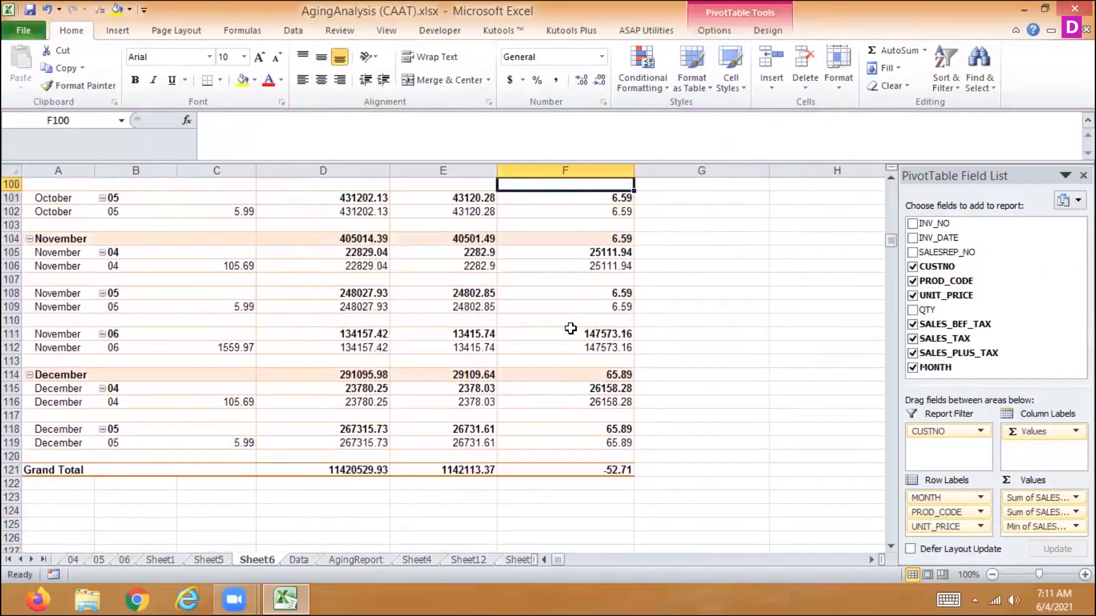
key("Up")
key("Up")
key("Up")
key("Up")
key("Up")
key("Up")
key("Up")
key("Up")
key("Up")
key("Up")
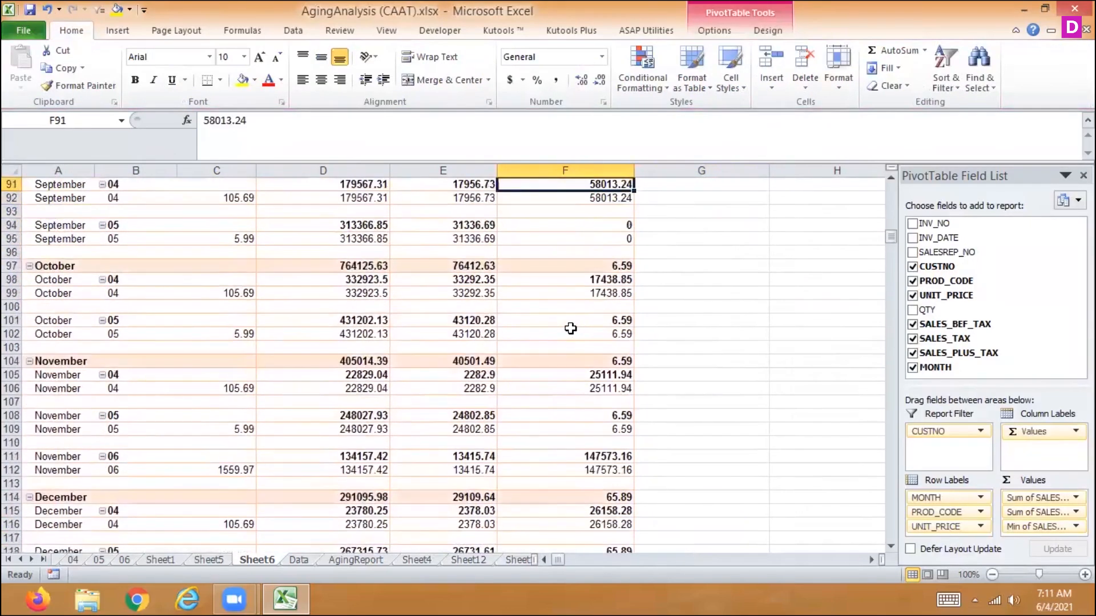
key("Up")
key("Up")
key("Up")
key("Up")
key("Up")
key("Up")
key("Up")
key("Up")
key("Up")
key("Down")
key("Down")
key("Down")
key("Down")
key("Down")
key("Down")
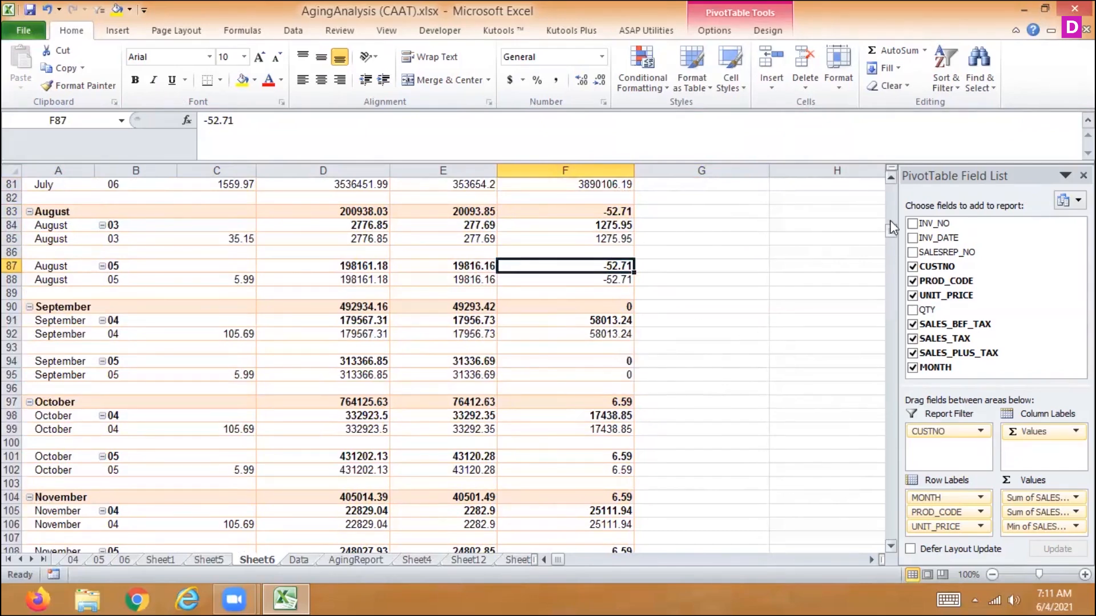
- Summarize the SALES_PLUS_TAX values by Product instead of Min
left_click_drag(892, 230, 891, 200)
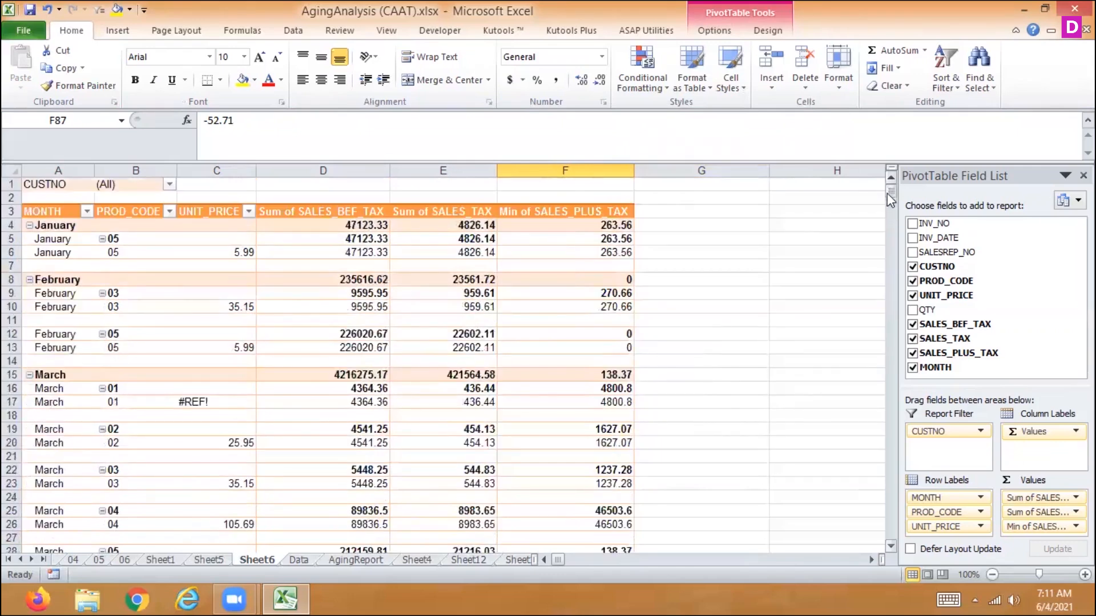
left_click(580, 266)
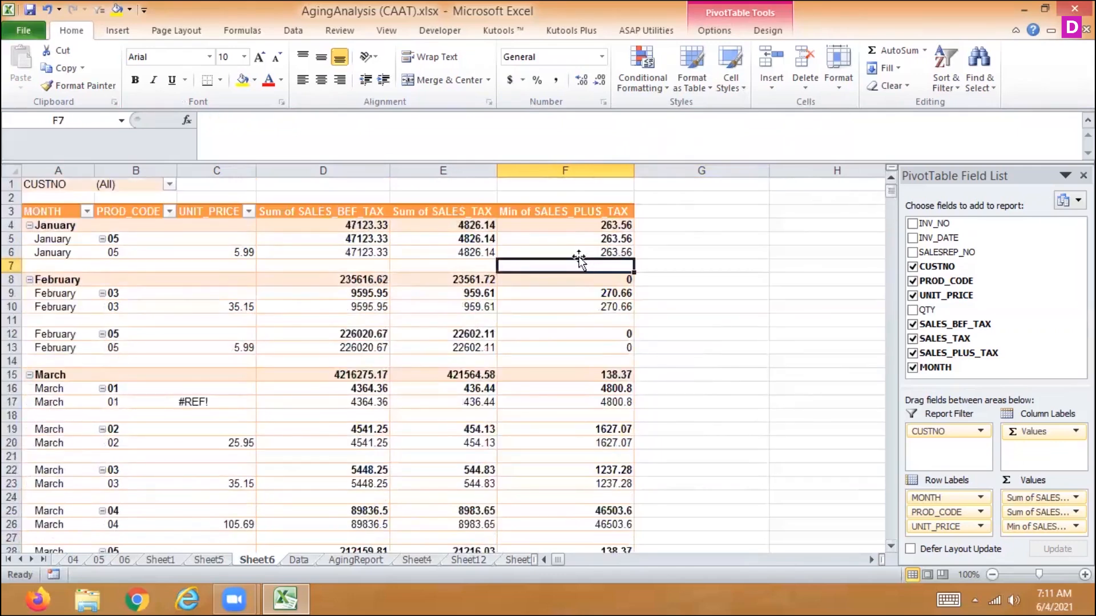
left_click(714, 31)
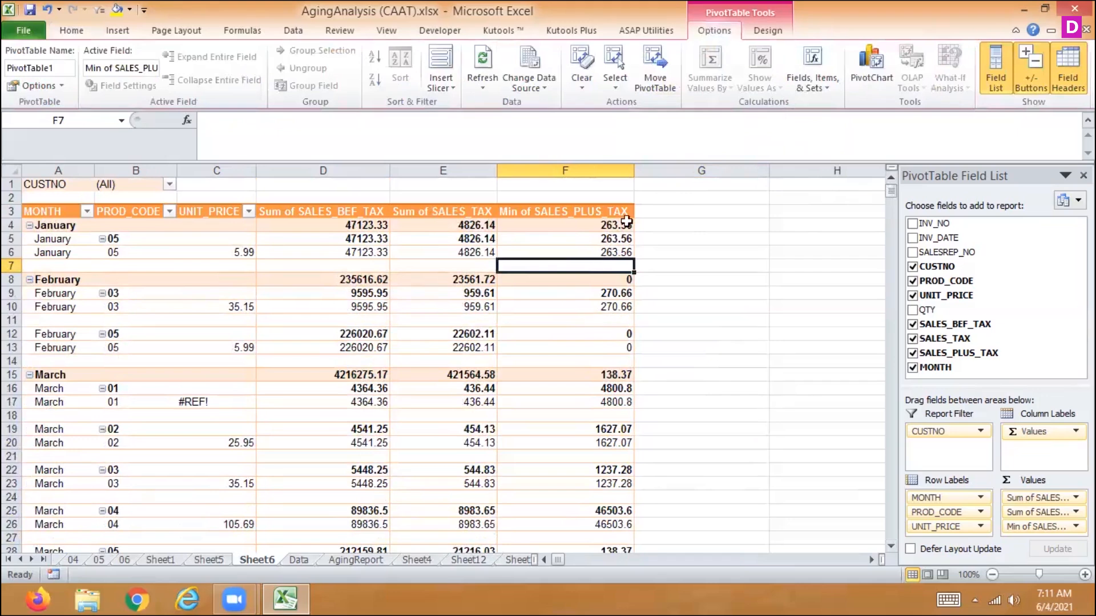
left_click(618, 226)
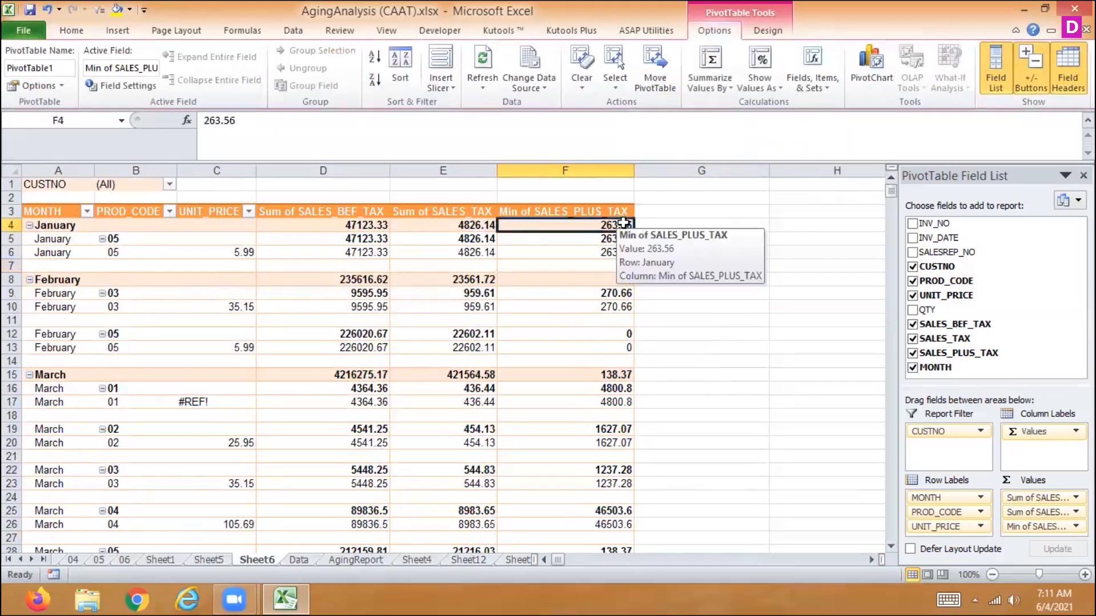
left_click(711, 89)
left_click(677, 192)
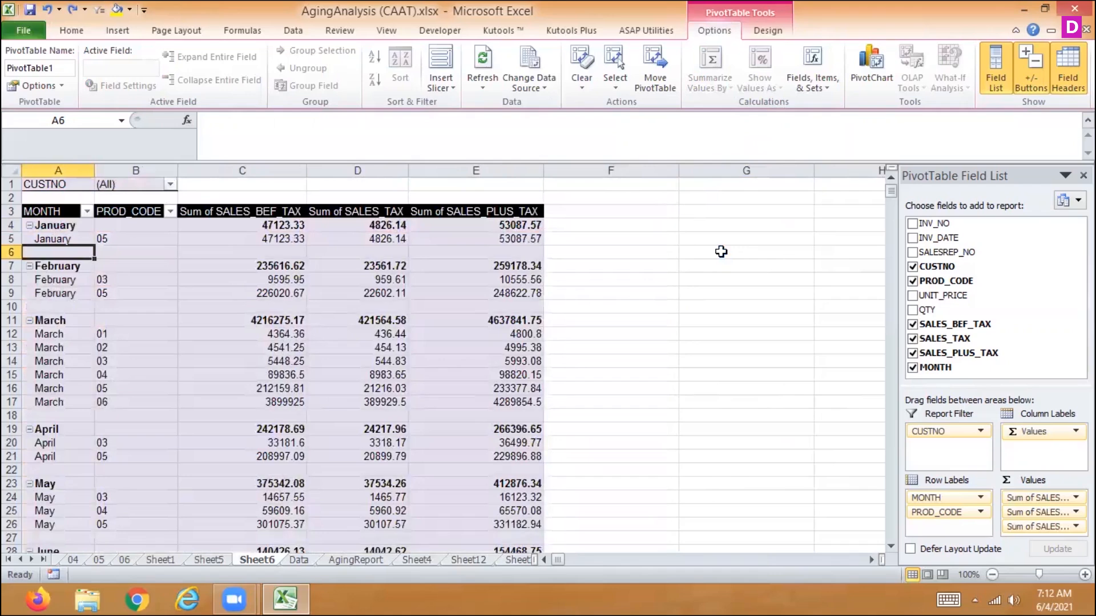
- View the summary functions and Show Values As calculations available for the SALES_PLUS_TAX field, leaving its settings as they are
left_click(513, 239)
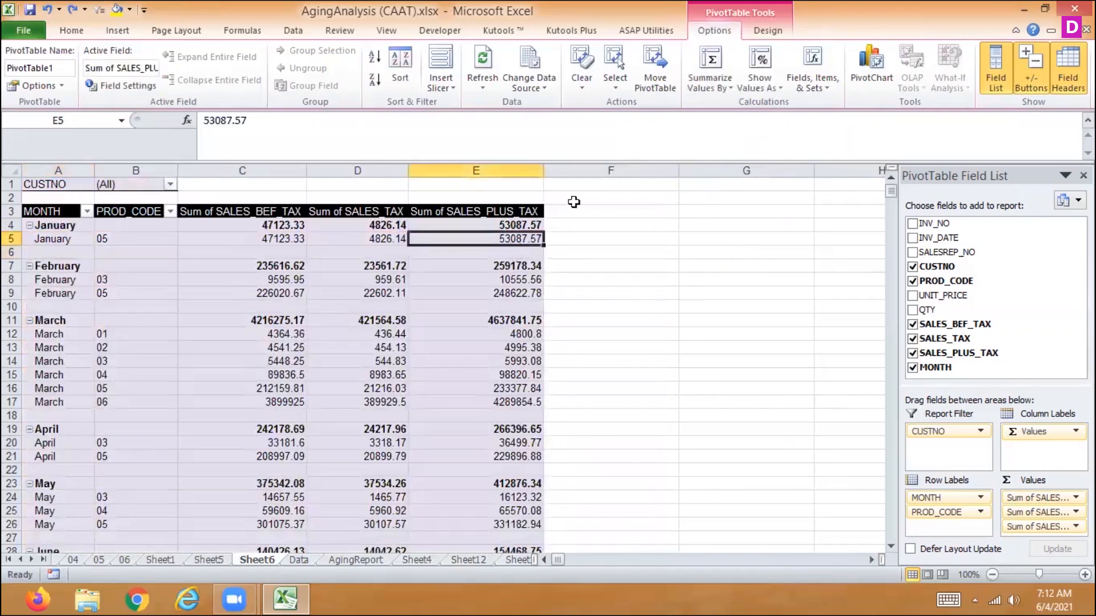
left_click(725, 80)
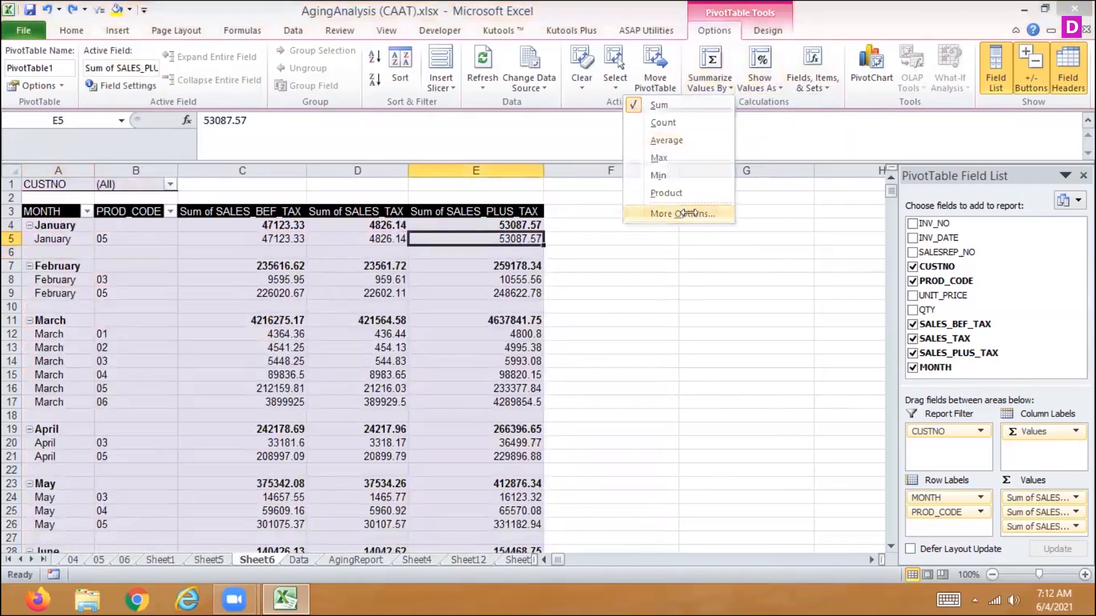
left_click(685, 214)
mouse_move(578, 256)
left_mouse_down()
mouse_move(580, 285)
mouse_move(578, 243)
left_mouse_up()
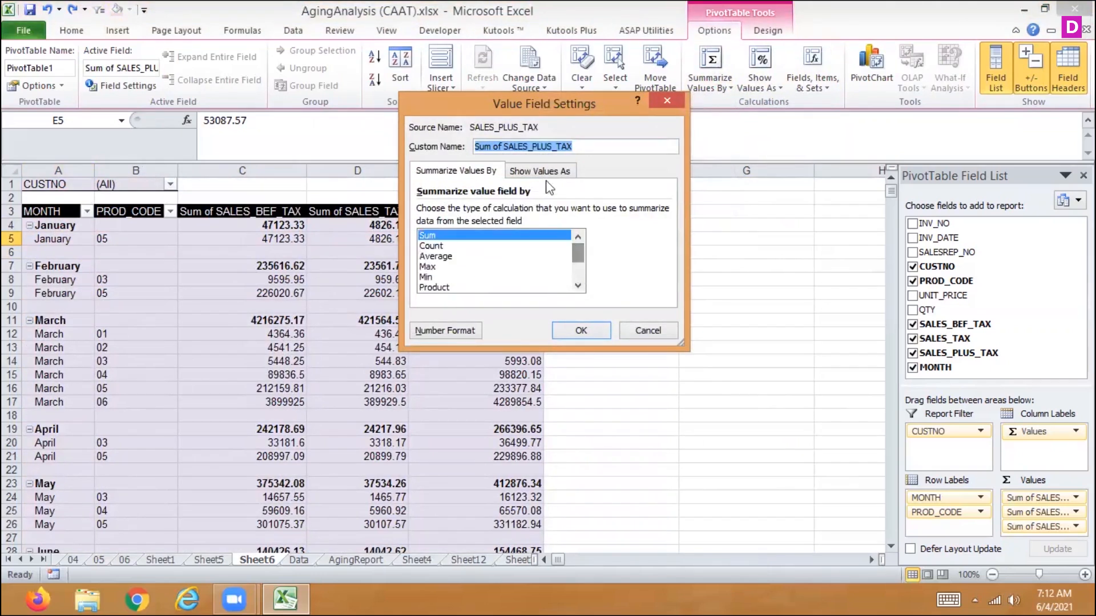
left_click(545, 171)
left_click(534, 212)
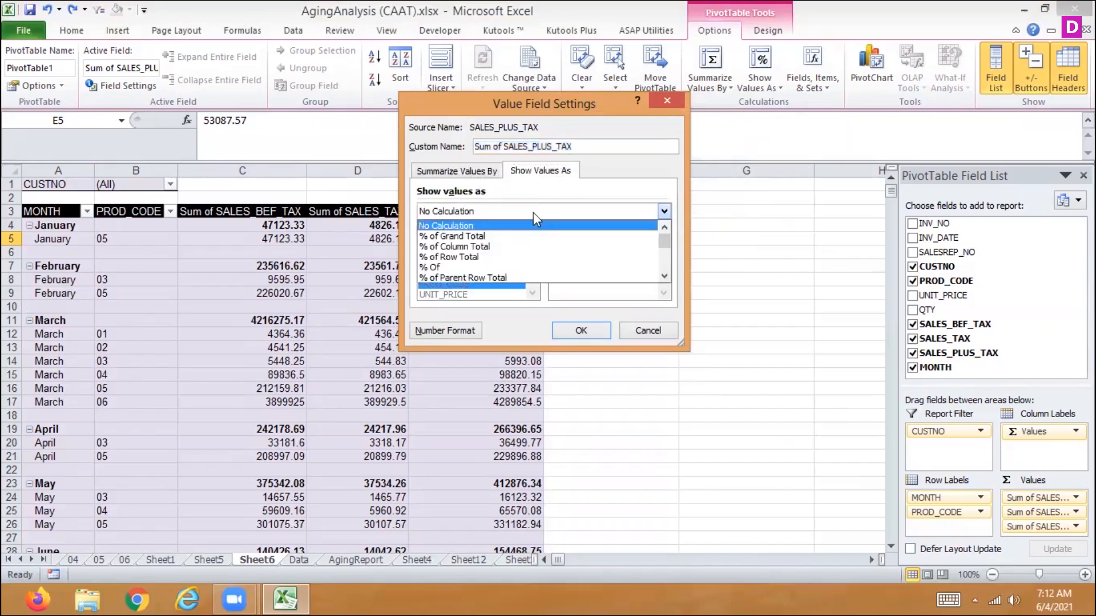
left_click(643, 332)
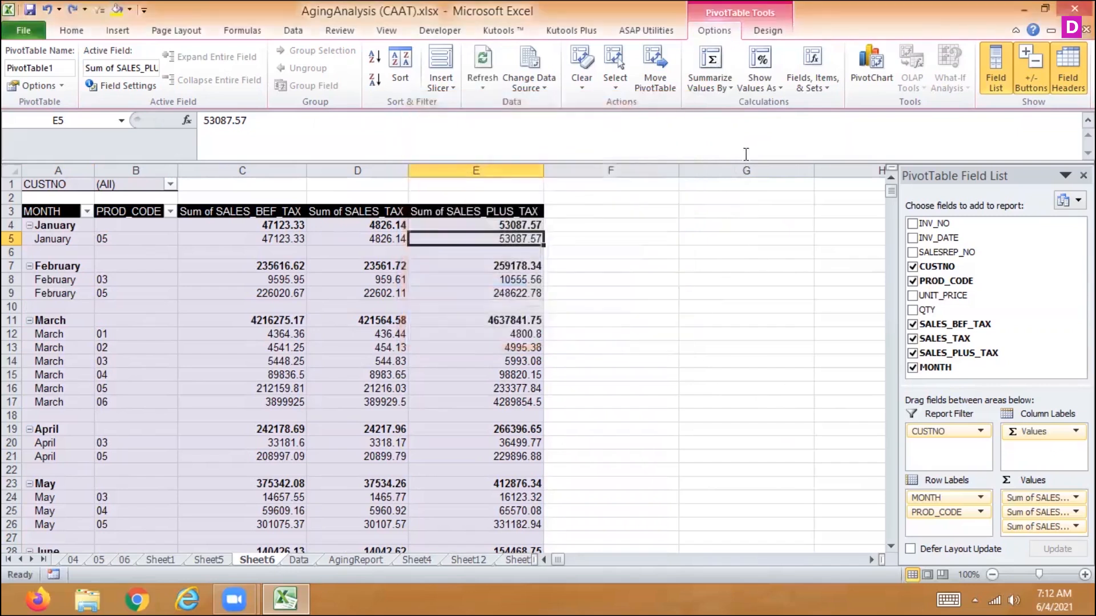
left_click(758, 85)
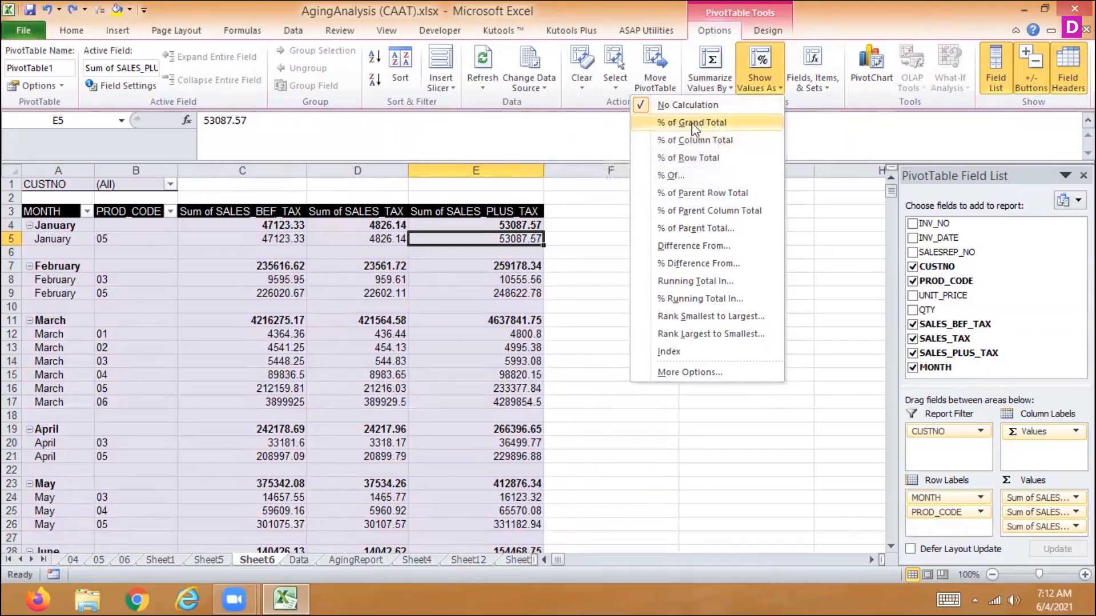
left_click(522, 246)
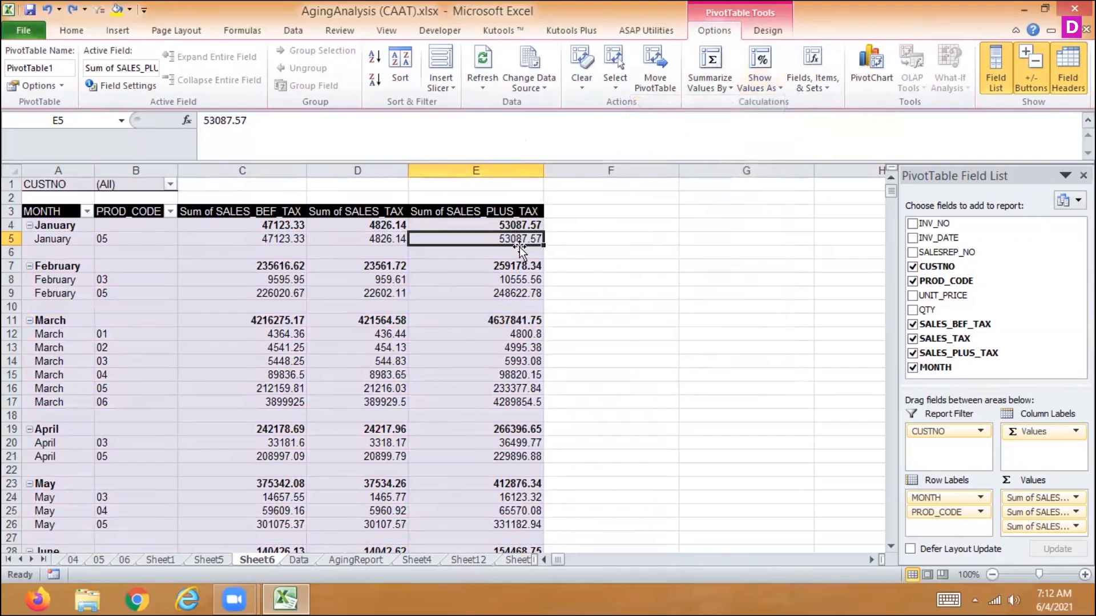
- Examine the Sum of SALES_PLUS_TAX column from January down to its Grand Total
key("ctrl+Down")
key("ctrl+Down")
key("ctrl+Down")
key("ctrl+Down")
key("ctrl+Down")
key("ctrl+Down")
key("ctrl+Down")
key("ctrl+Down")
key("ctrl+Down")
key("ctrl+Down")
key("ctrl+Down")
key("ctrl+Down")
key("ctrl+Down")
key("ctrl+Down")
key("ctrl+Down")
key("ctrl+Down")
key("ctrl+Down")
key("ctrl+Down")
key("ctrl+Down")
key("ctrl+Down")
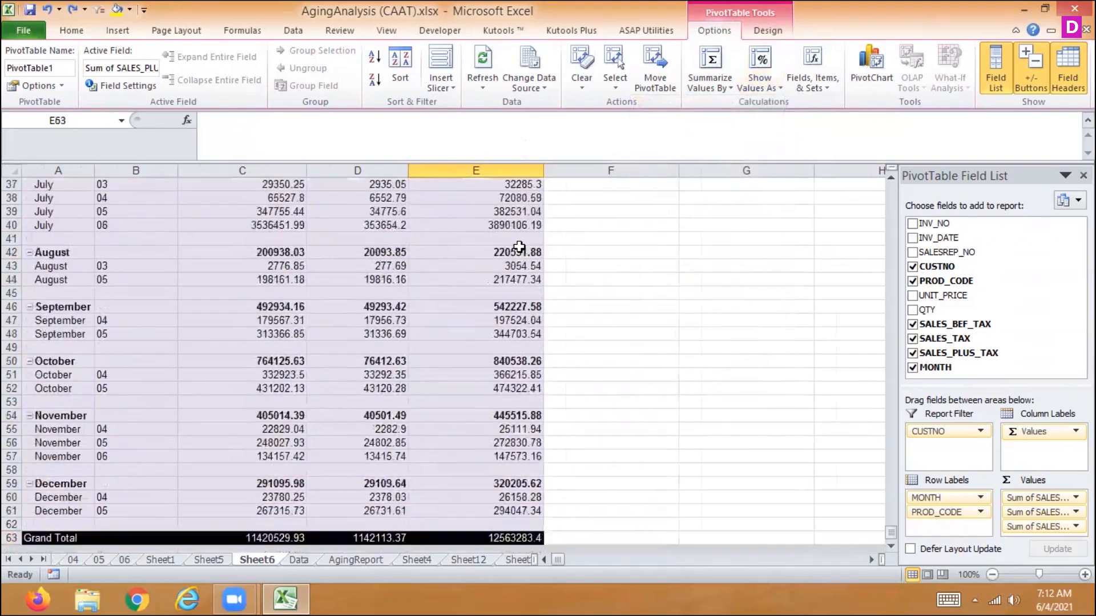
key("ctrl+Down")
key("ctrl+Up")
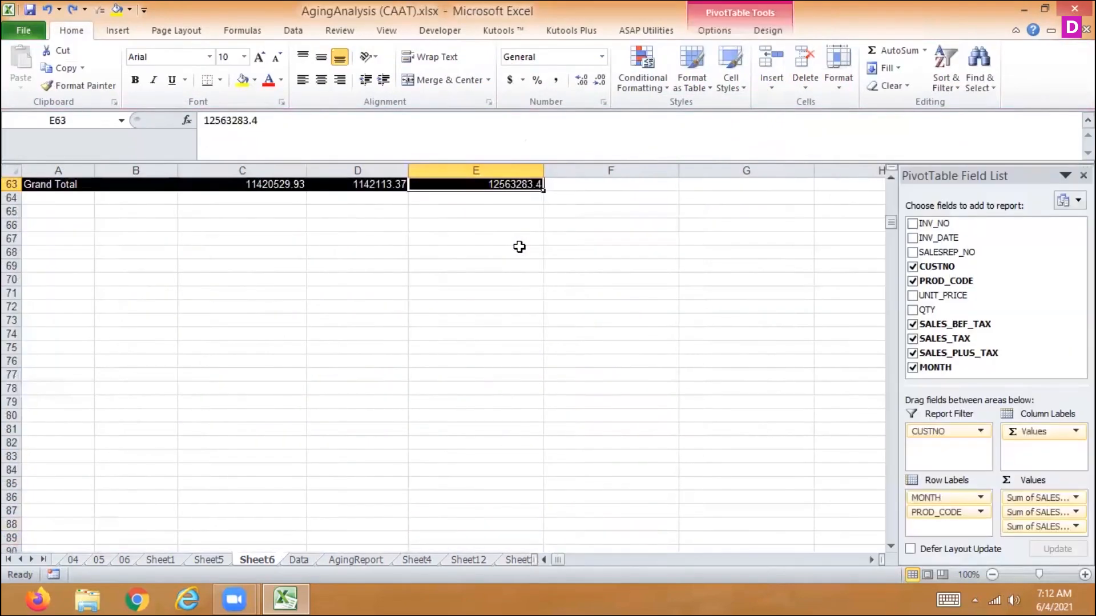
key("ctrl+Up")
key("ctrl+Down")
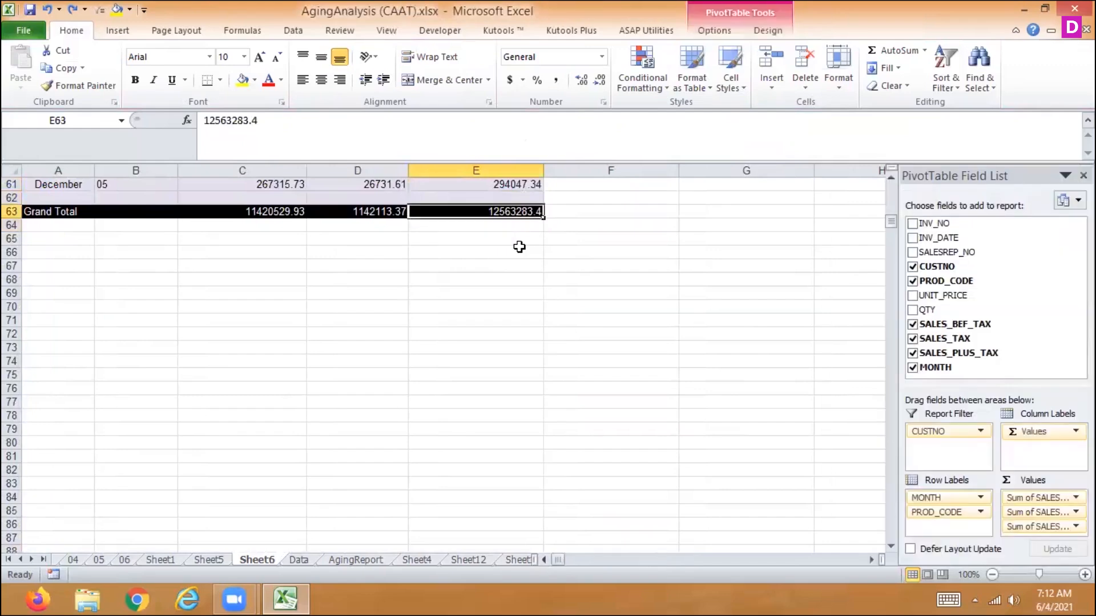
- Examine the Sum of SALES_PLUS_TAX column from its Grand Total back up to the column header
key("ctrl+Up")
key("ctrl+Up")
key("ctrl+Up")
key("ctrl+Up")
key("ctrl+Up")
key("ctrl+Up")
key("ctrl+Up")
key("ctrl+Up")
key("ctrl+Up")
key("ctrl+Up")
key("ctrl+Up")
key("ctrl+Up")
key("ctrl+Up")
key("ctrl+Up")
key("ctrl+Up")
key("ctrl+Up")
key("ctrl+Up")
key("ctrl+Up")
key("ctrl+Up")
key("ctrl+Up")
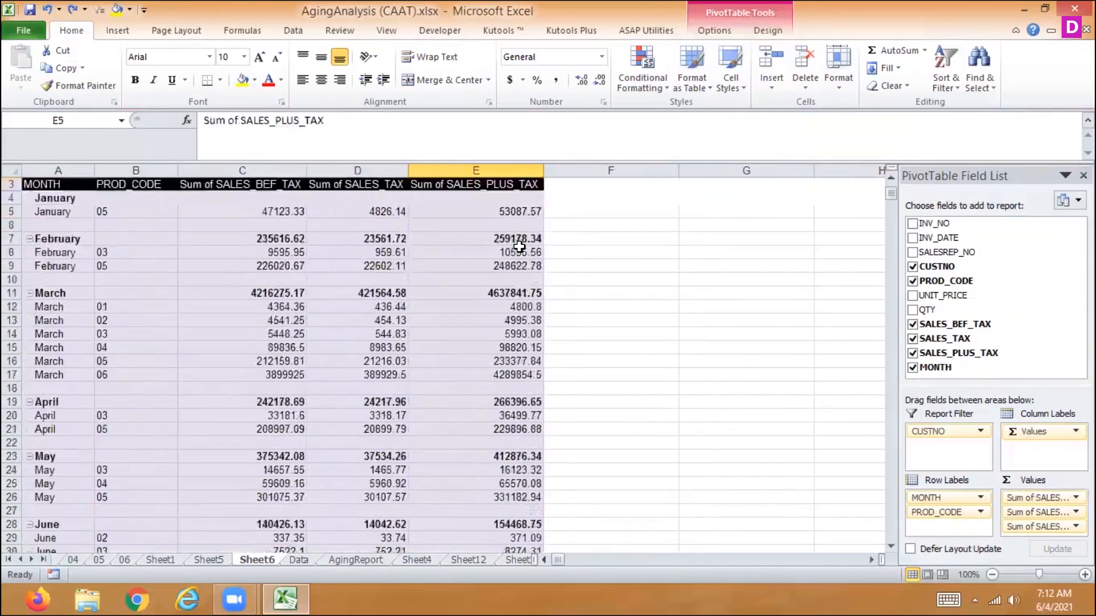
key("ctrl+Down")
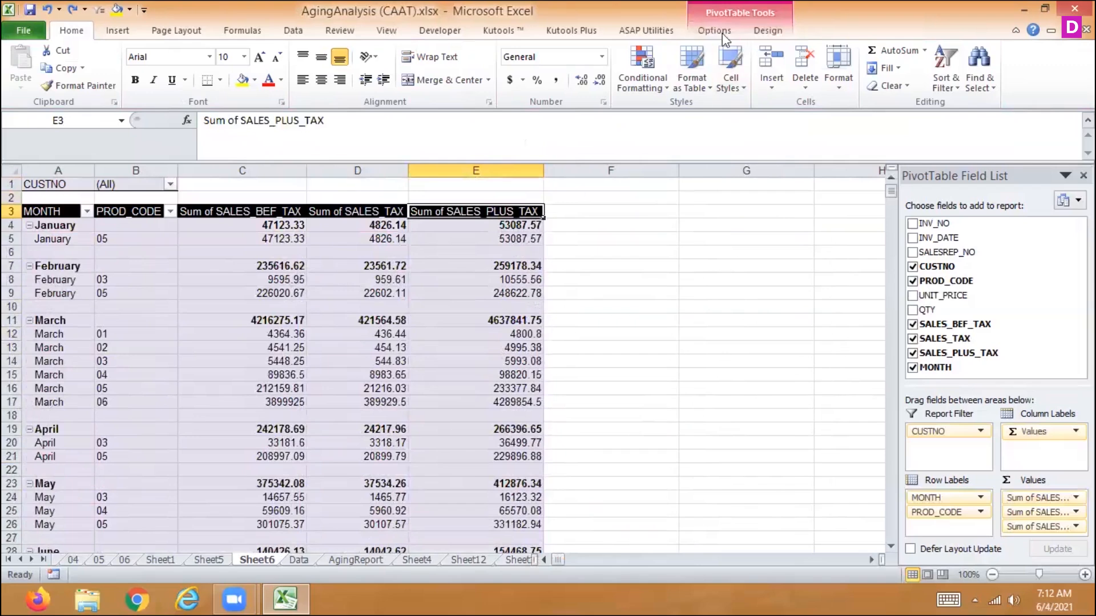
- Show the SALES_PLUS_TAX values as % of Grand Total
left_click(704, 29)
left_click(707, 82)
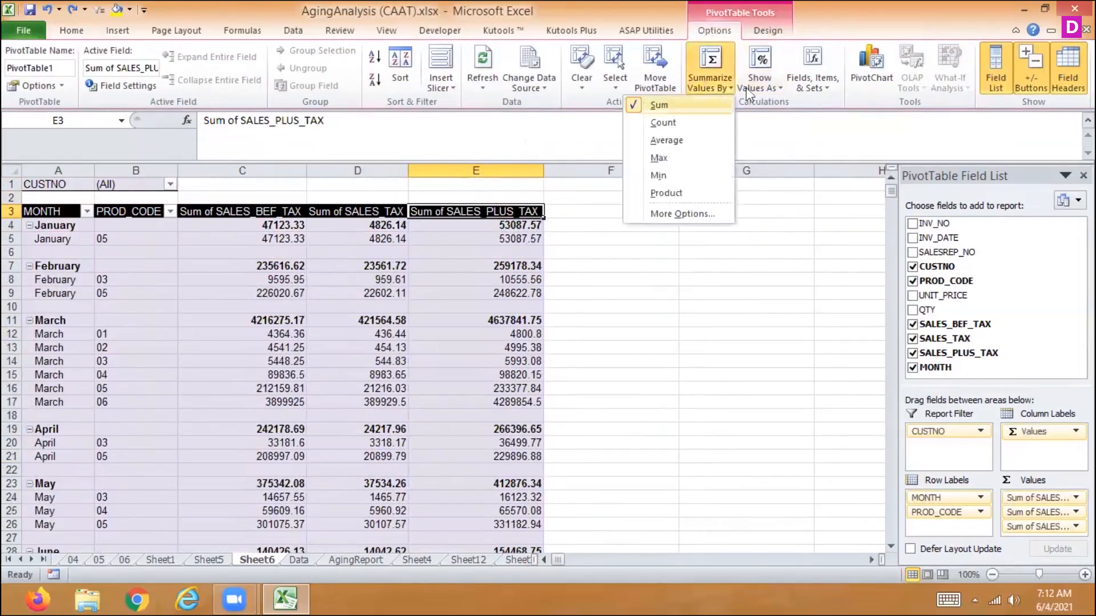
left_click(770, 86)
left_click(714, 110)
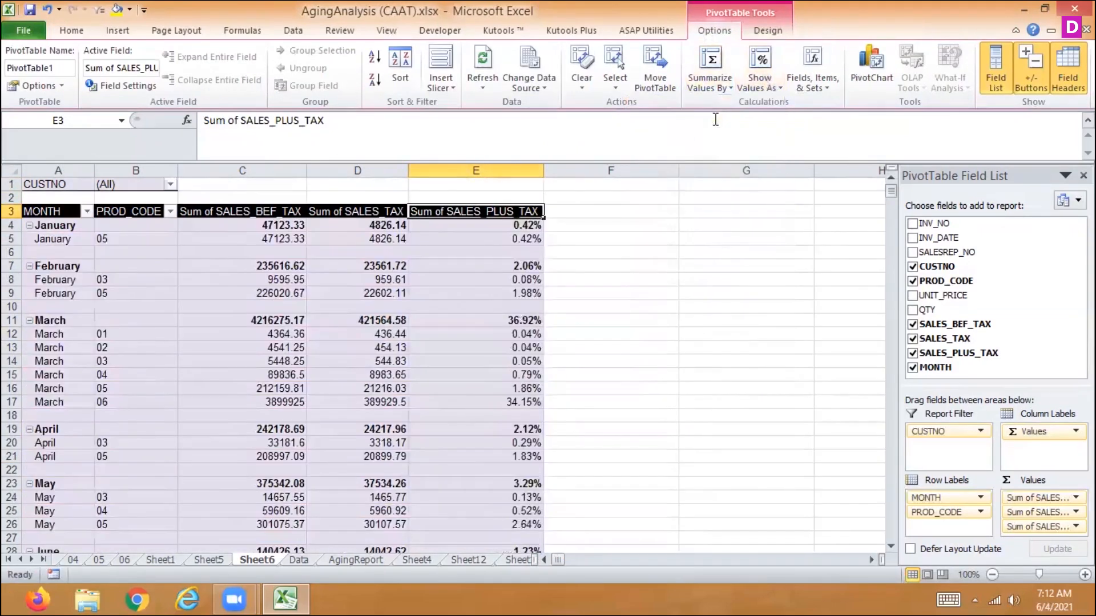
- Examine the SALES_PLUS_TAX percentages month by month down to the Grand Total row and back up to January
key("Down")
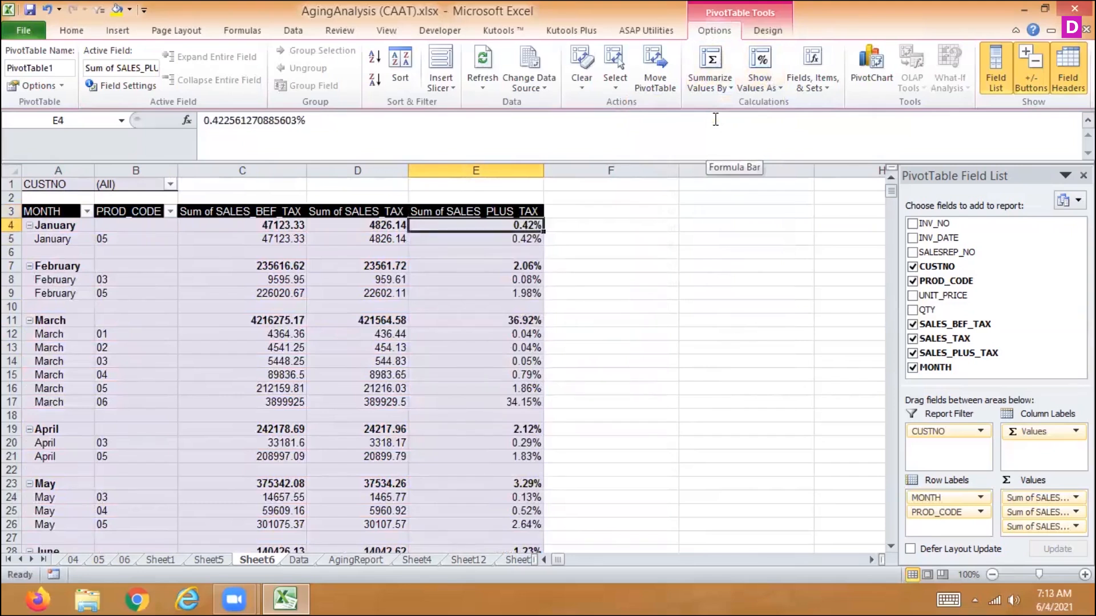
key("Down")
key("Down")
key("Down")
key("Down")
key("Down")
key("Down")
key("Down")
key("Down")
key("Down")
key("Down")
key("Down")
key("Down")
key("Down")
key("Down")
key("Down")
key("Down")
key("Down")
key("Down")
key("Down")
key("Down")
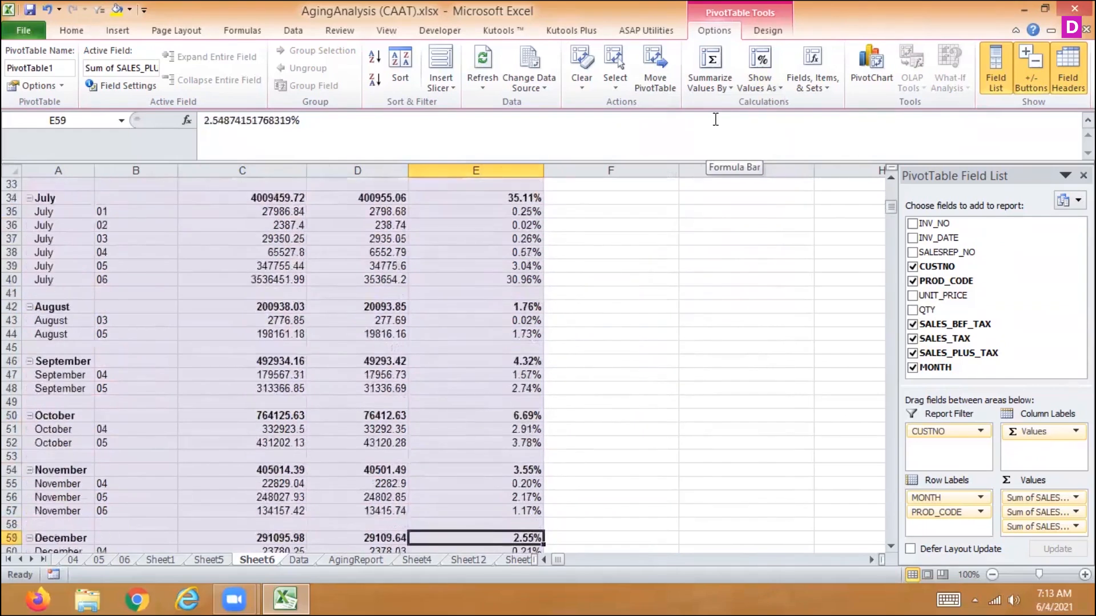
key("ctrl+Down")
key("ctrl+Down")
key("ctrl+Down")
key("ctrl+Up")
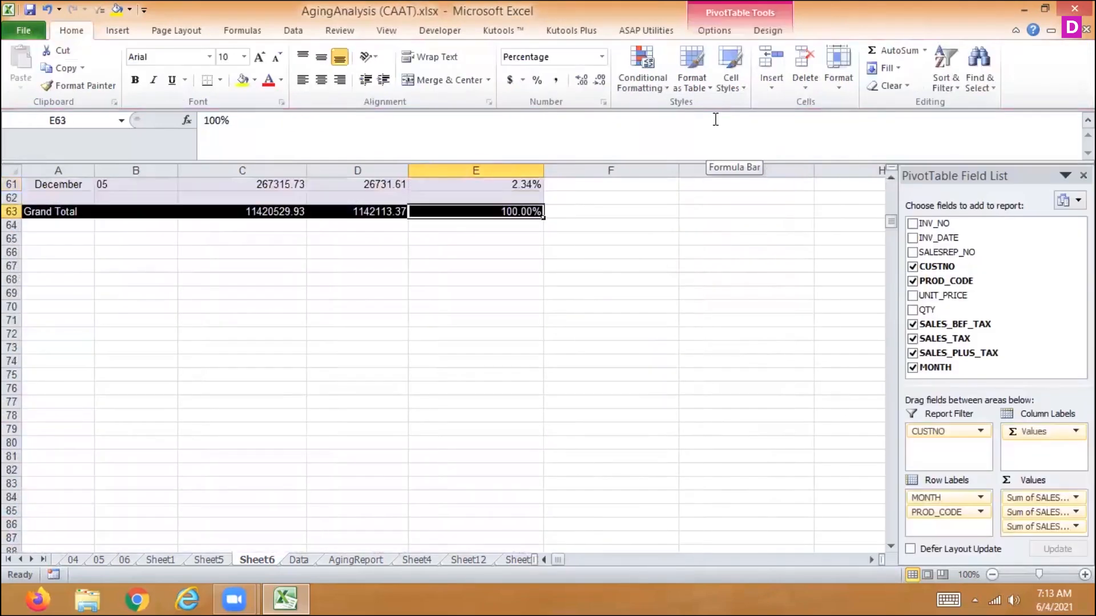
key("Up")
key("Up")
key("Up")
key("Up")
key("Up")
key("Up")
key("Up")
key("Up")
key("Up")
key("Up")
key("Up")
key("Up")
key("Up")
key("Up")
key("Up")
key("Up")
key("Up")
key("Up")
key("Up")
key("Up")
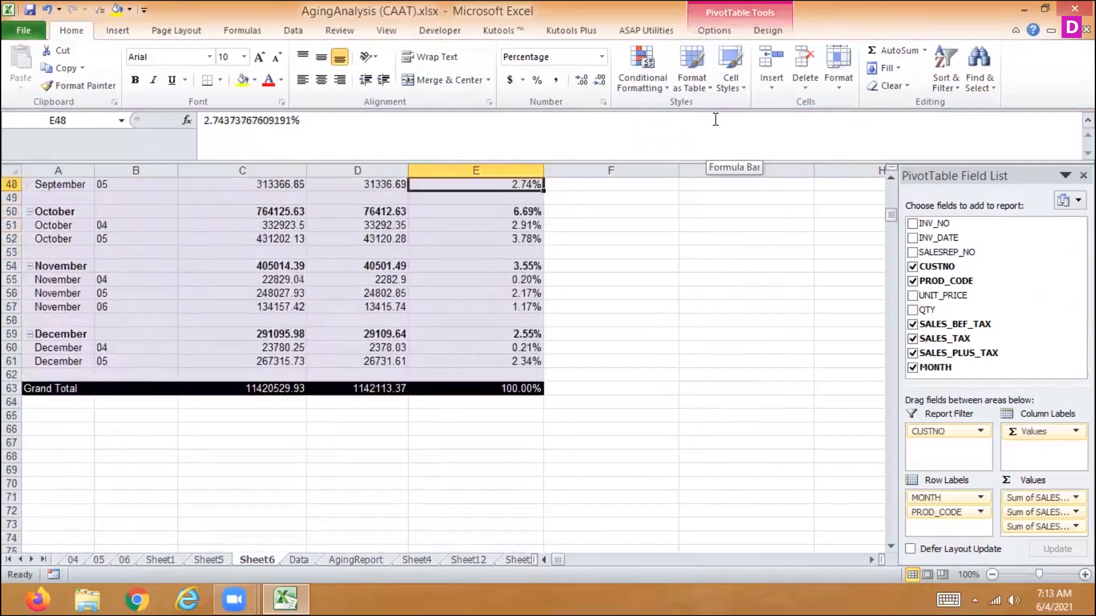
key("Up")
key("Up")
key("Up")
key("Up")
key("Up")
key("Up")
key("Up")
key("Up")
key("Up")
key("Up")
key("Up")
key("Up")
key("Up")
key("Up")
key("Up")
key("Up")
key("Up")
key("Up")
key("Up")
key("Up")
key("Down")
key("Down")
key("Down")
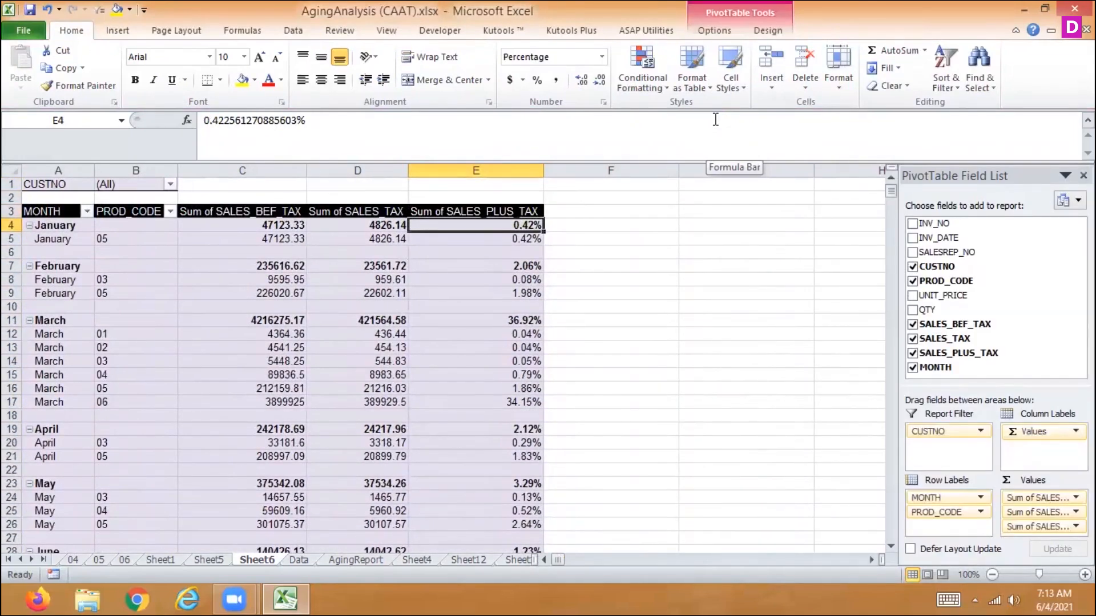
- Reset the SALES_PLUS_TAX values to No Calculation and show them as % of Column Total
left_click(712, 31)
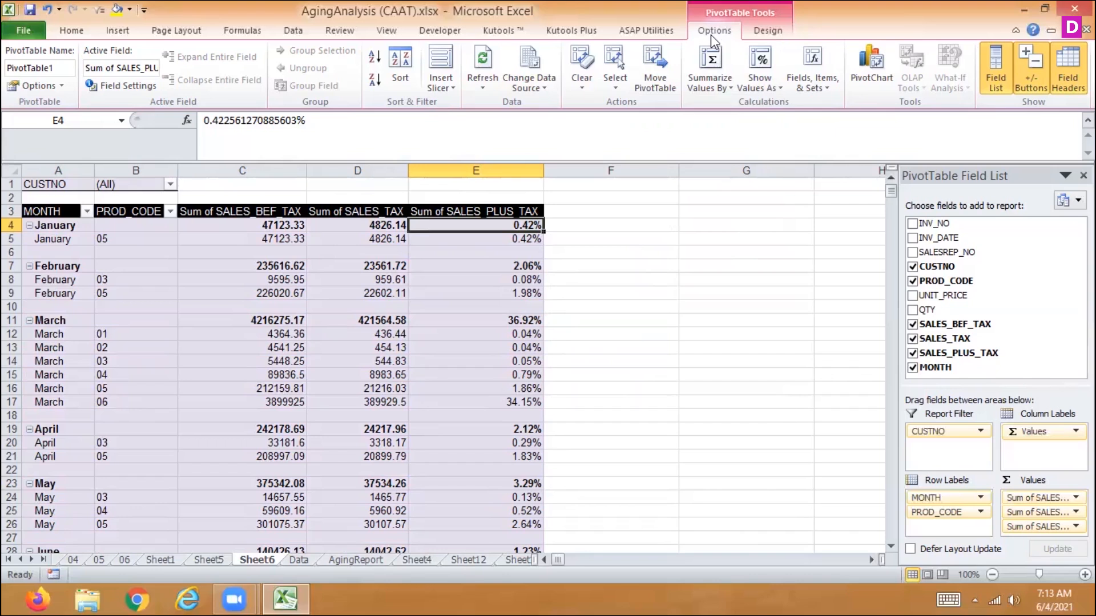
left_click(693, 84)
left_click(760, 89)
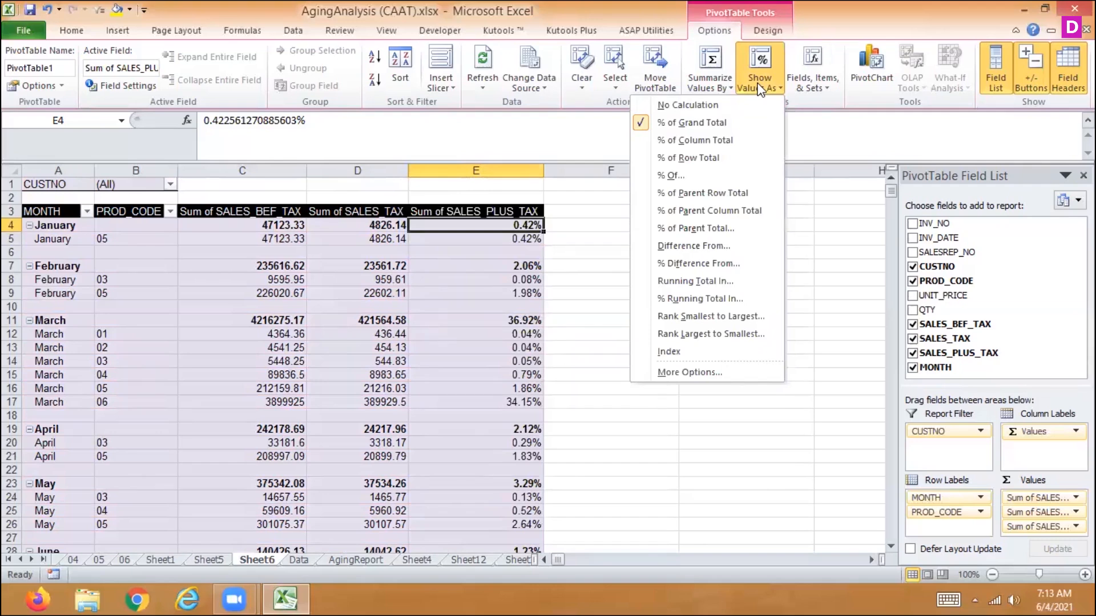
left_click(713, 104)
left_click(759, 87)
left_click(715, 140)
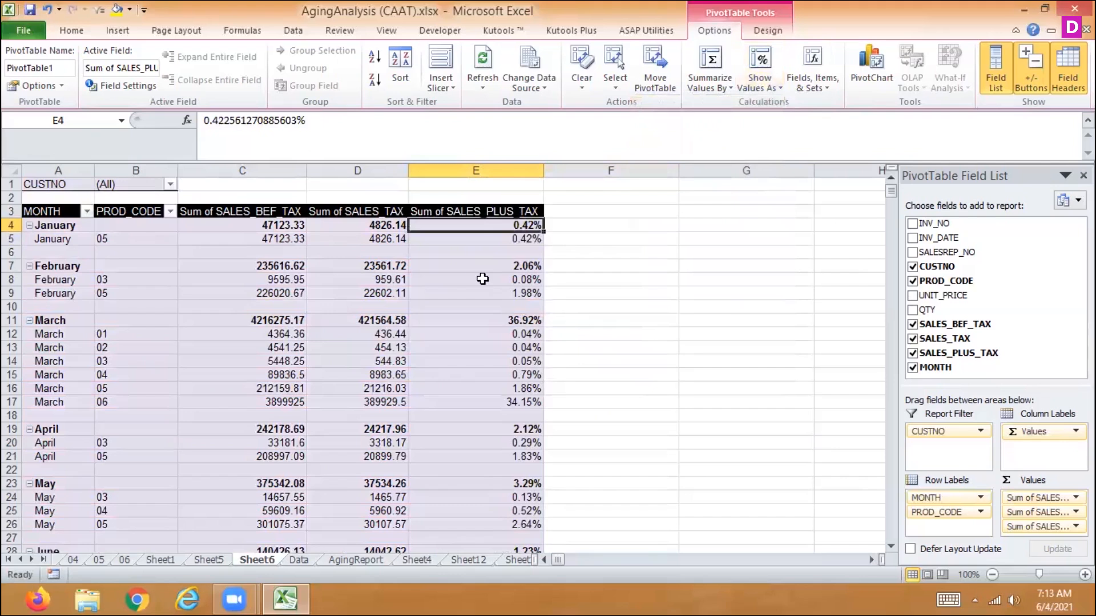
- Return the SALES_PLUS_TAX values to No Calculation and show them as % of Row Total
mouse_move(520, 337)
left_click(710, 87)
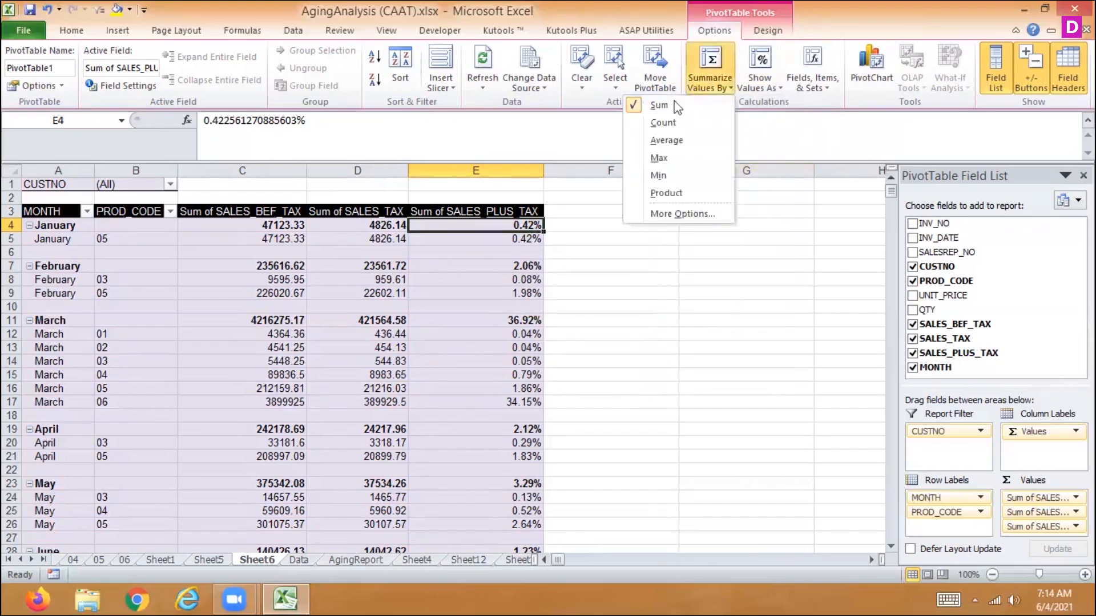
left_click(765, 84)
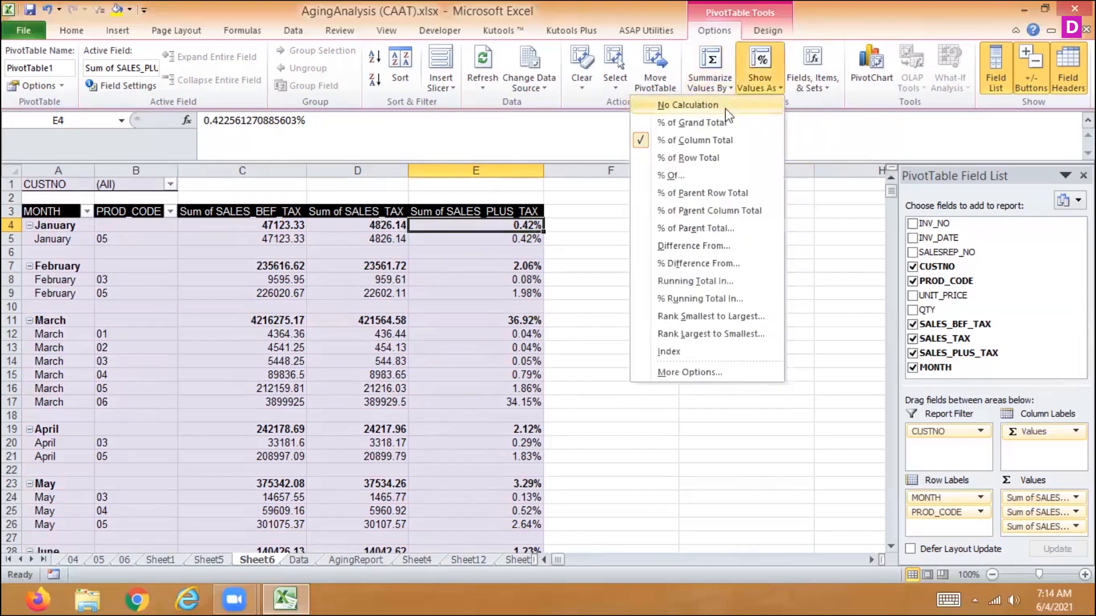
left_click(726, 106)
left_click(759, 85)
left_click(759, 87)
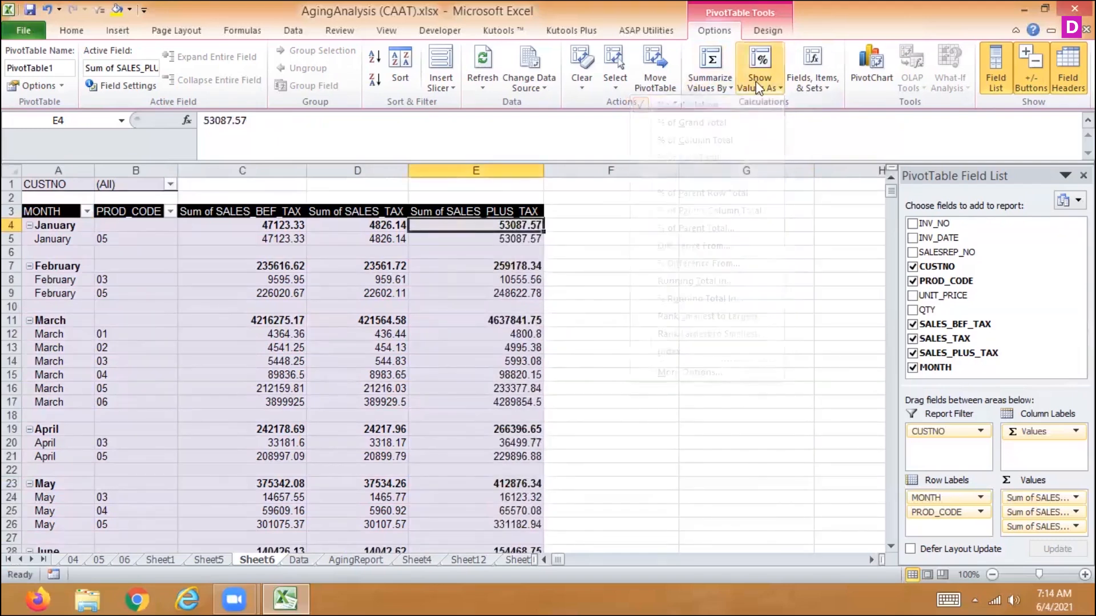
left_click(759, 87)
left_click(688, 158)
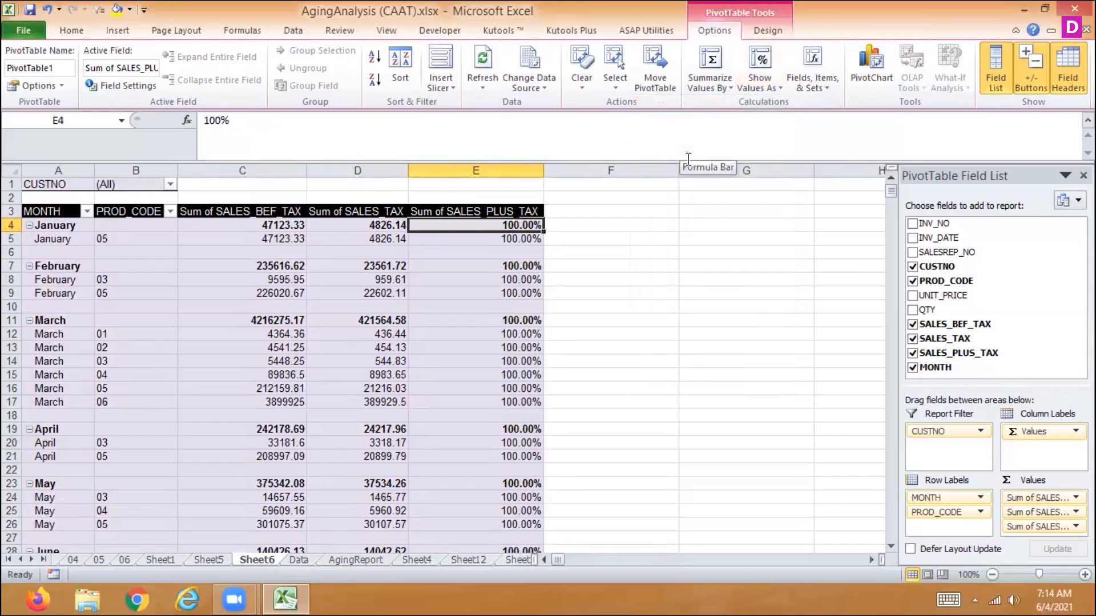
- Examine the SALES_PLUS_TAX % of Row Total values down through the months and back up above the header
key("Down")
key("Down")
key("Down")
key("Down")
key("Down")
key("Down")
key("Down")
key("Down")
key("Down")
key("Down")
key("Down")
key("Down")
key("Down")
key("Down")
key("Down")
key("Down")
key("Down")
key("Down")
key("Down")
key("Down")
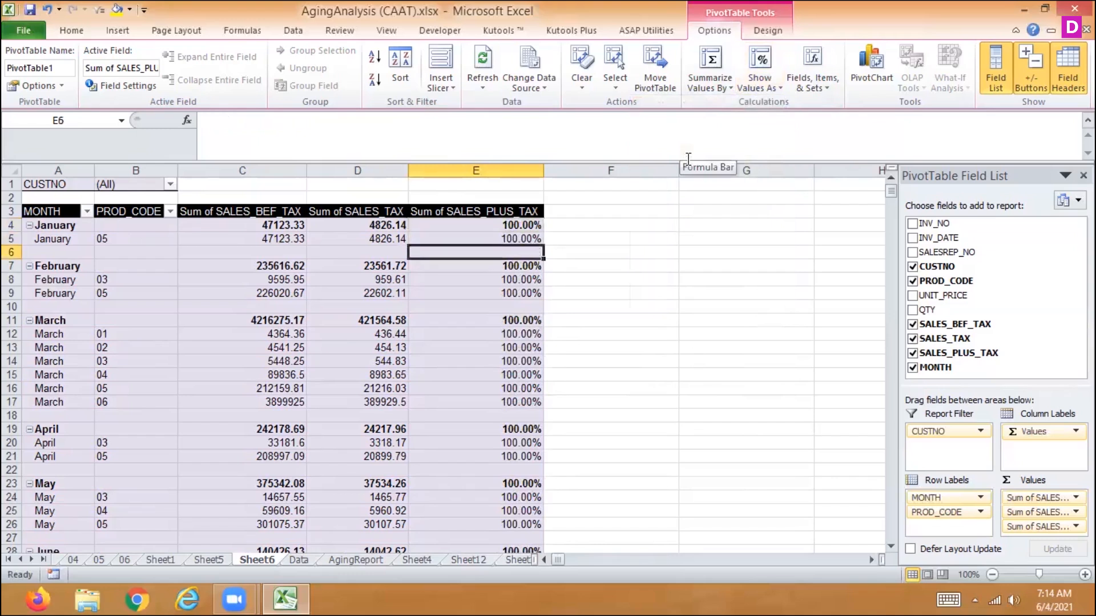
key("Down")
key("Down")
key("Down")
key("Down")
key("Down")
key("Down")
key("Down")
key("Down")
key("Down")
key("Down")
key("Down")
key("Down")
key("Up")
key("Up")
key("Up")
key("Up")
key("Up")
key("Up")
key("Up")
key("Up")
key("Up")
key("Up")
key("Up")
key("Up")
key("Up")
key("Up")
key("Up")
key("Up")
key("Up")
key("Up")
key("Up")
key("Up")
key("Up")
key("Up")
key("Up")
key("Up")
key("Up")
key("Up")
key("Up")
key("Up")
key("Up")
key("Up")
key("Up")
key("Up")
key("Up")
key("Up")
key("Up")
key("Up")
key("Up")
key("Up")
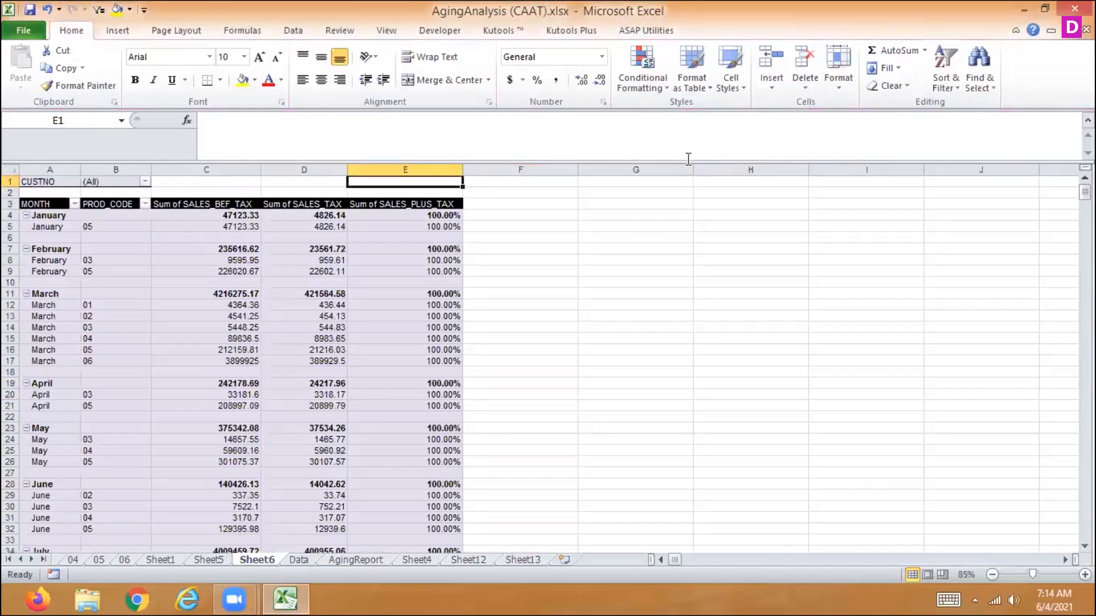
- Drill down into January's product 05 SALES_PLUS_TAX value to list its detail records on a new sheet
scroll(691, 161, "up", 2)
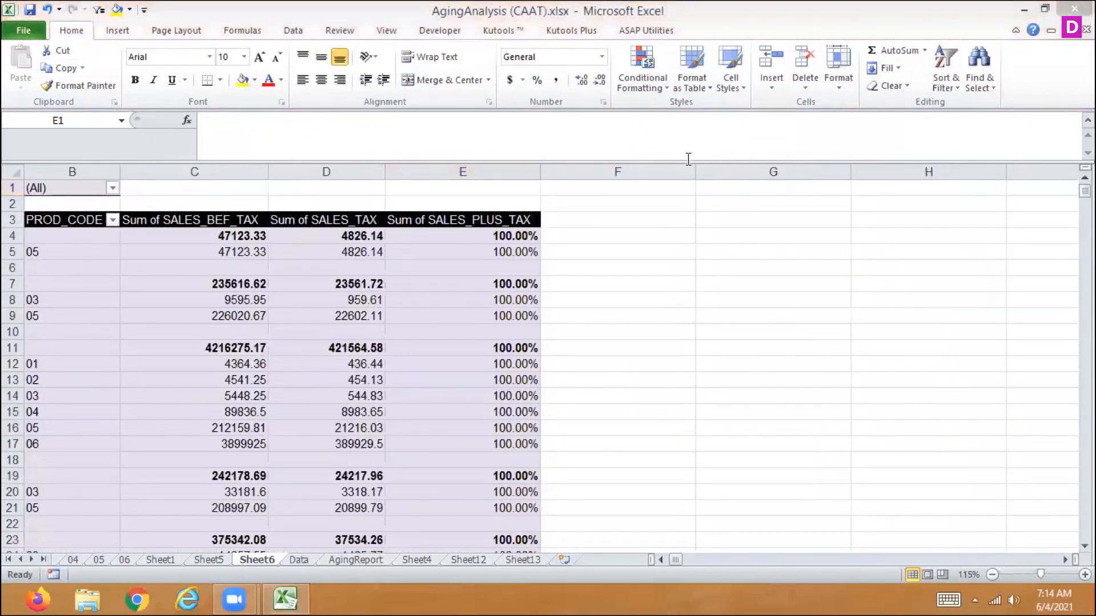
scroll(522, 455, "up", 1)
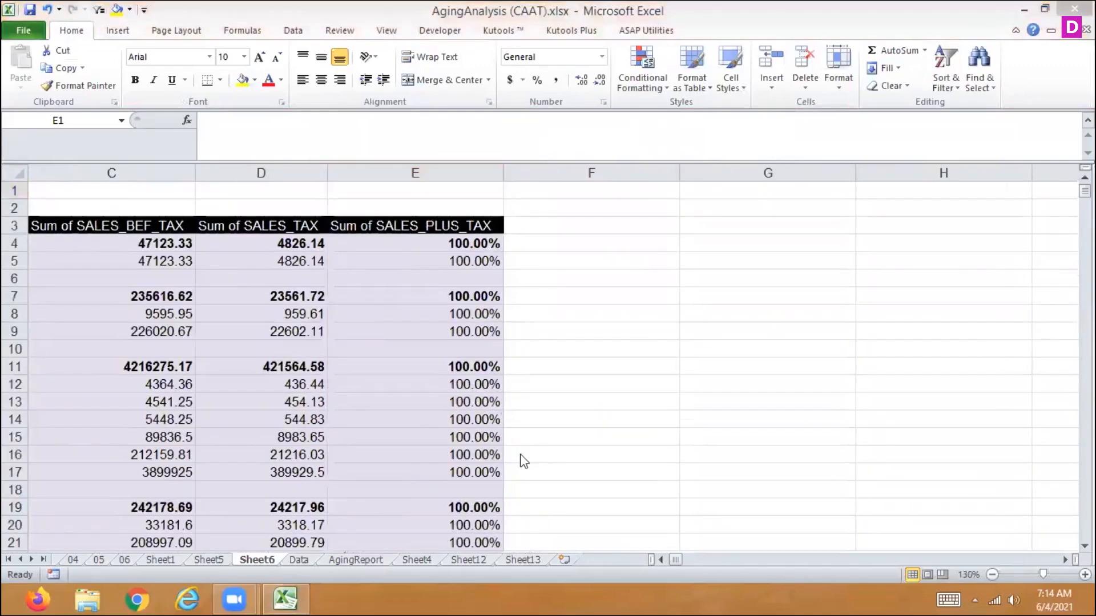
left_click(661, 560)
left_click(661, 560)
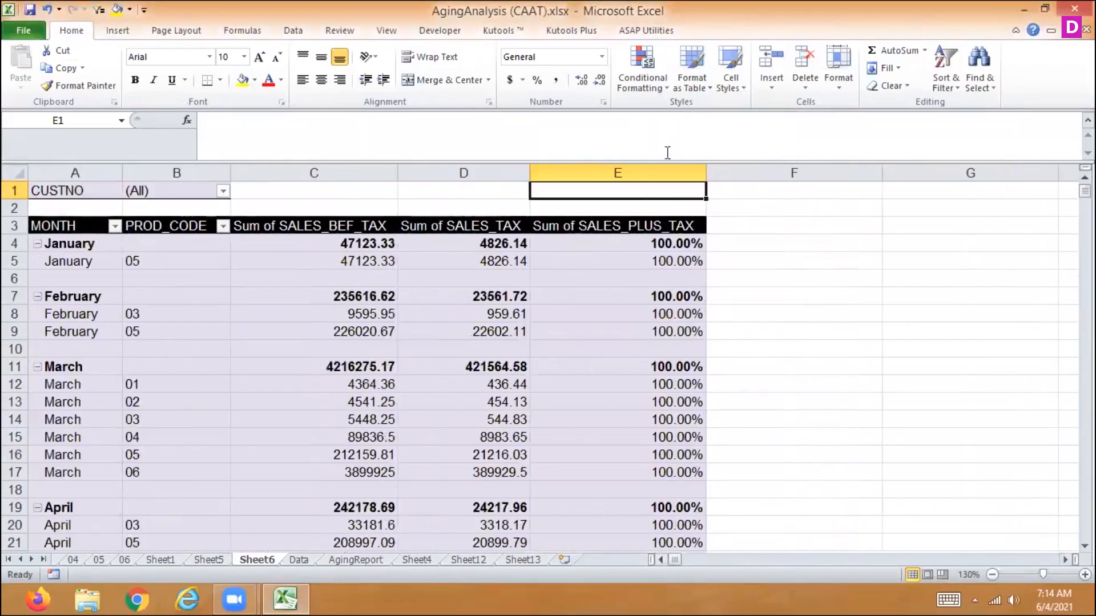
left_click(634, 260)
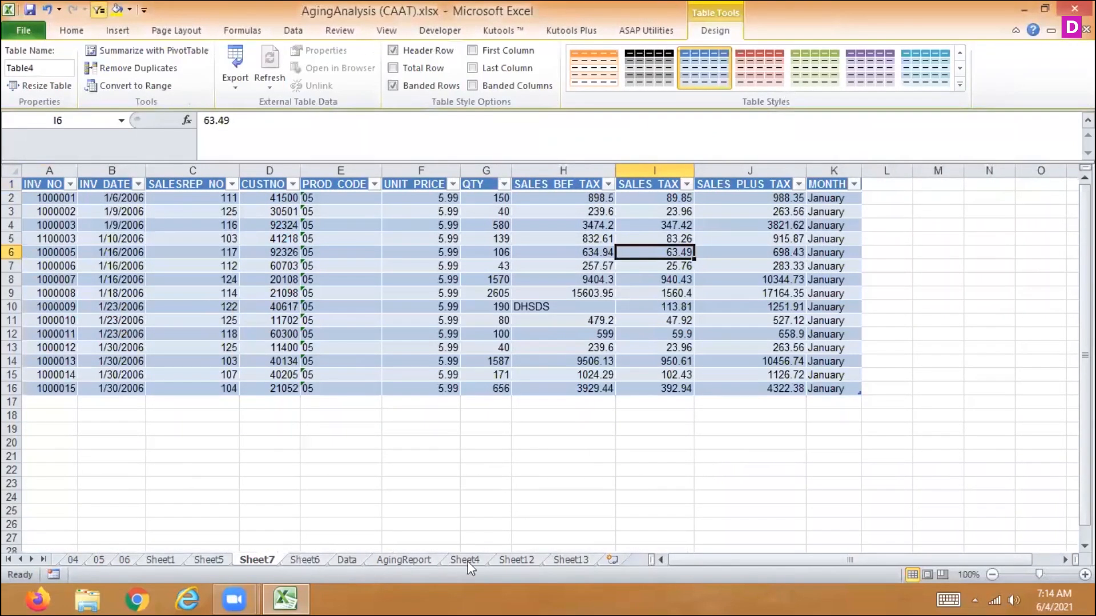
- Look through the workbook's other sheets, including Sheet13, Sheet12, Sheet4, Sheet11, Sheet2, Sheet7 and AgingReport
left_click(571, 560)
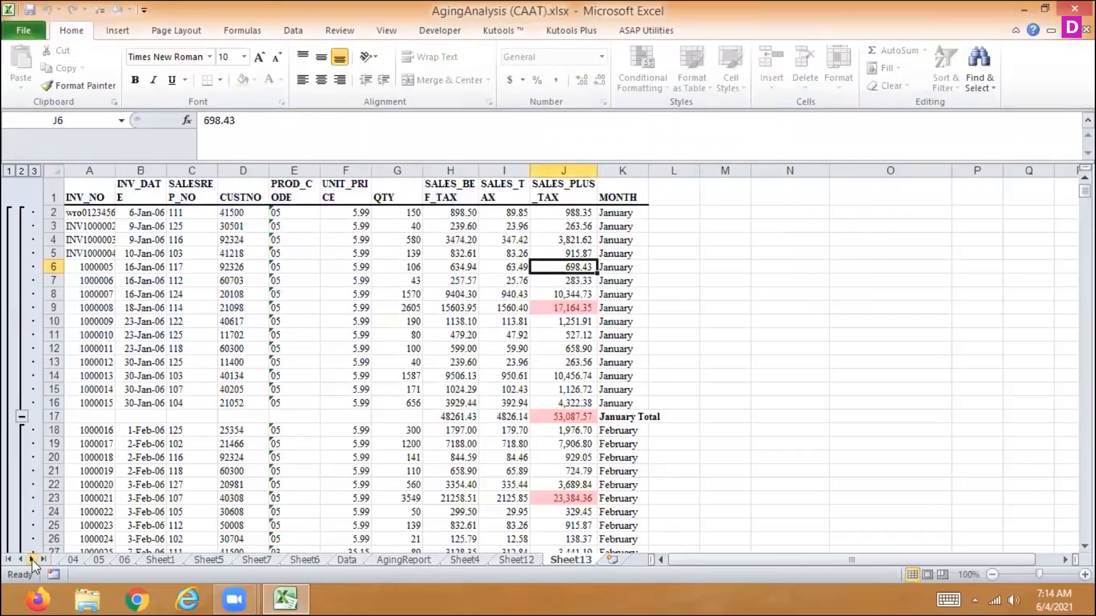
left_click(528, 562)
left_click(474, 559)
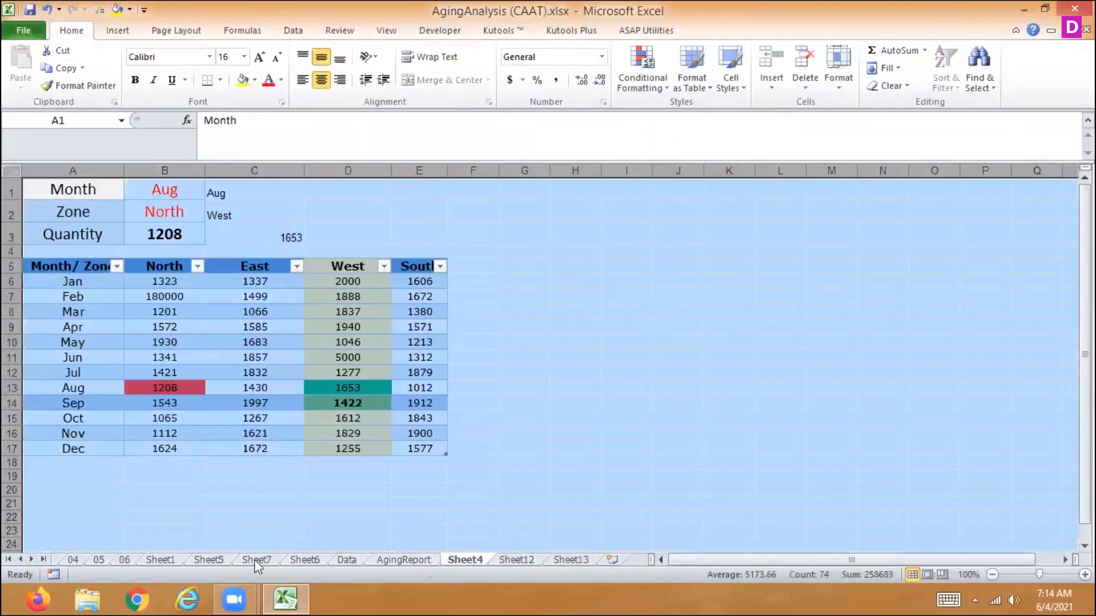
left_click(20, 559)
left_click(20, 560)
left_click(20, 560)
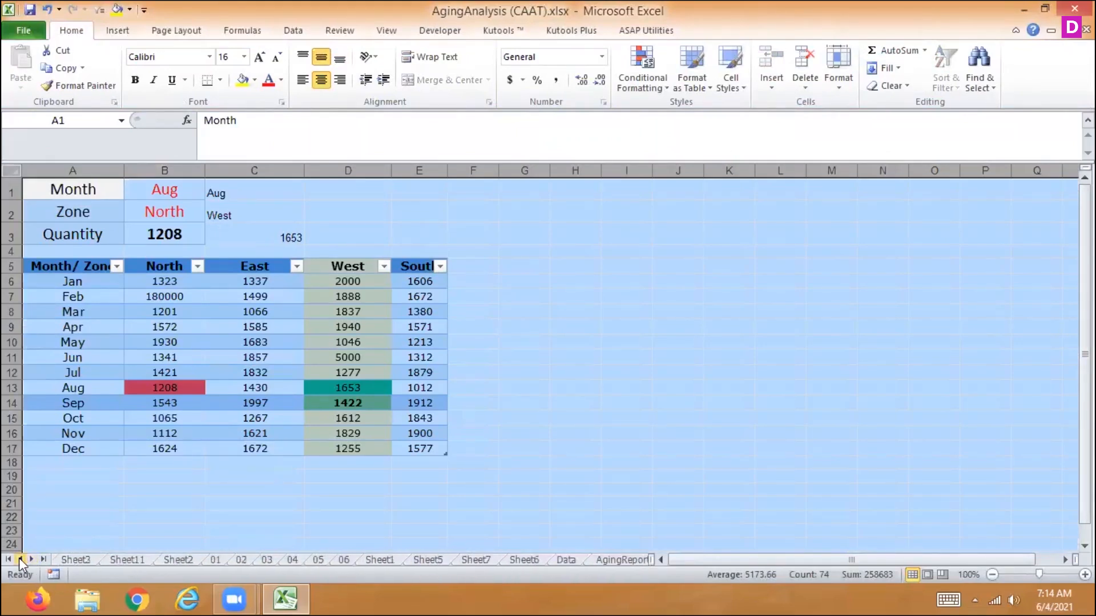
left_click(69, 561)
left_click(123, 560)
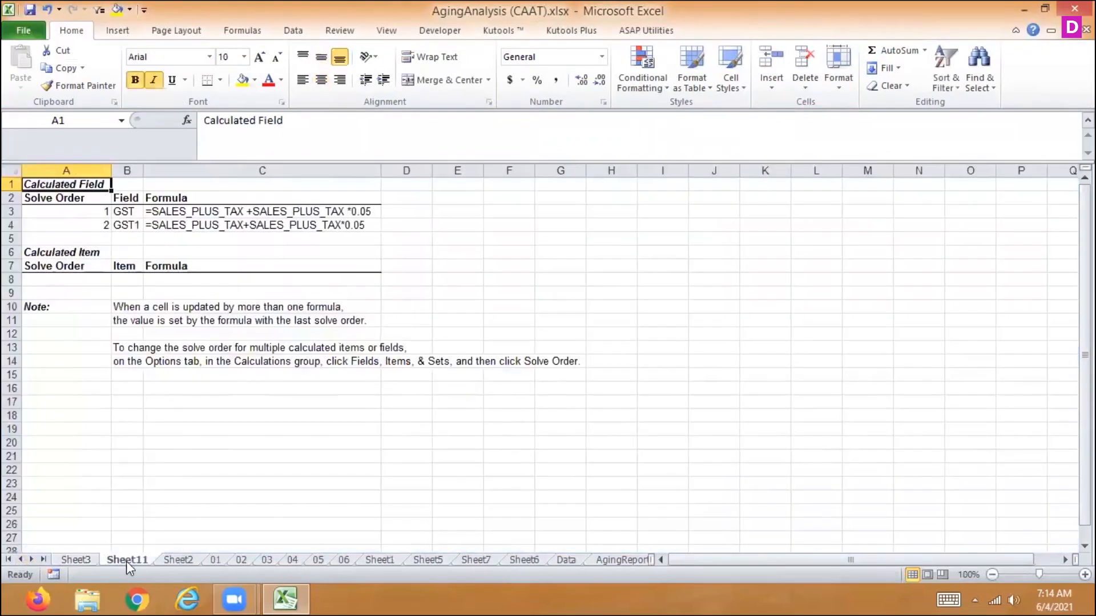
left_click(182, 559)
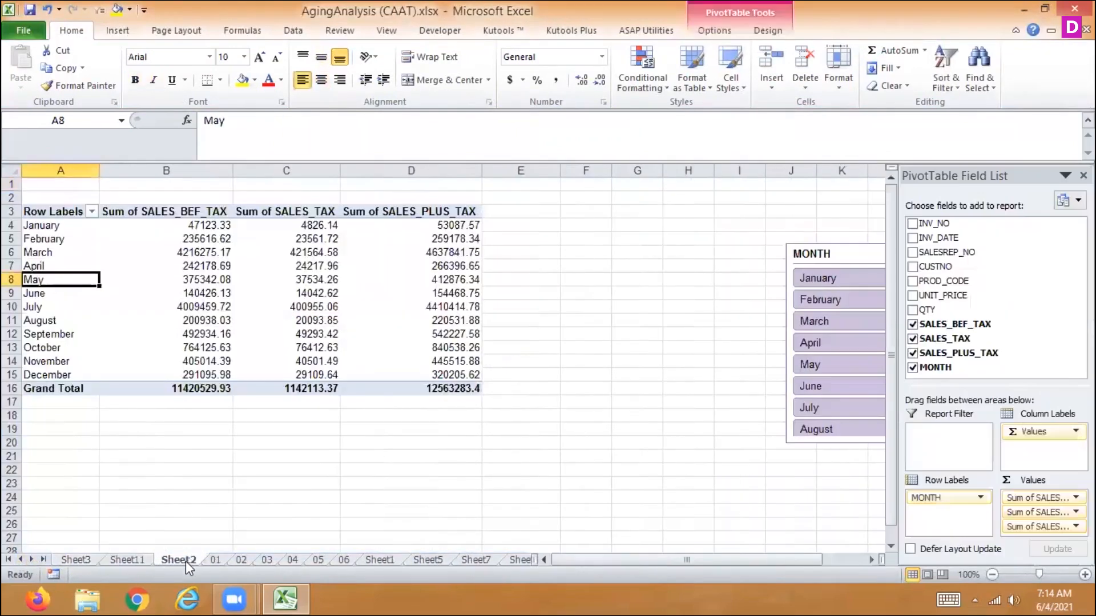
left_click(425, 560)
left_click(474, 562)
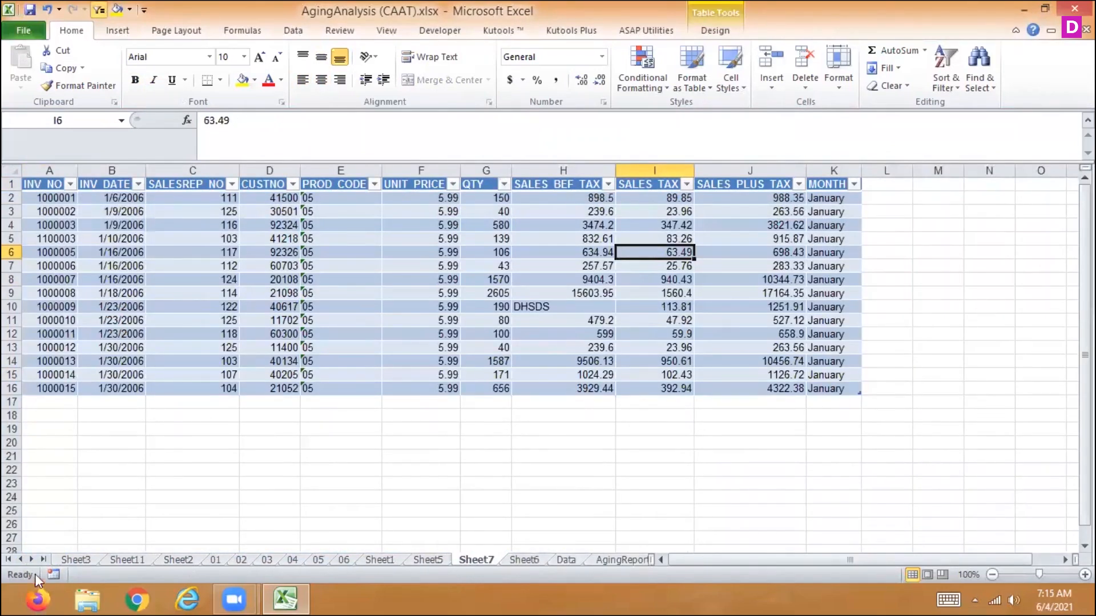
left_click(32, 559)
left_click(32, 560)
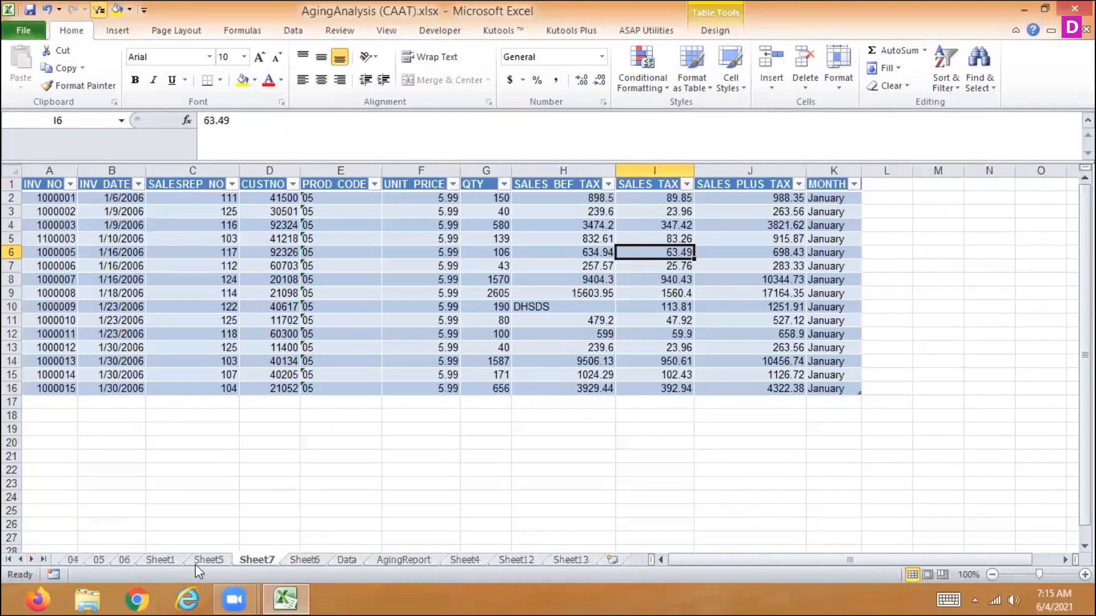
left_click(564, 558)
left_click(502, 561)
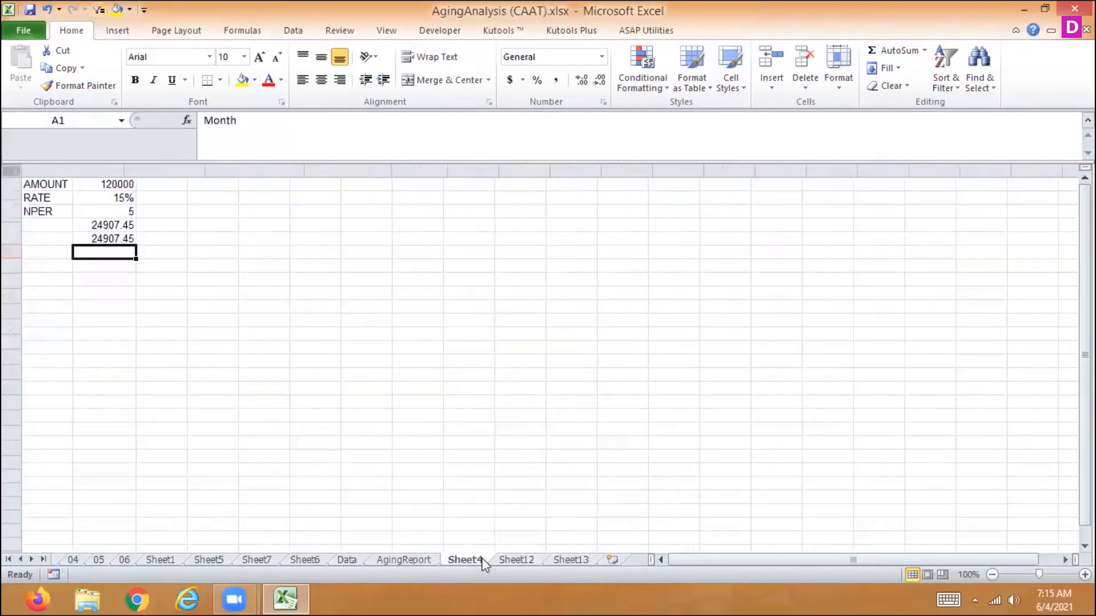
left_click(471, 560)
left_click(409, 558)
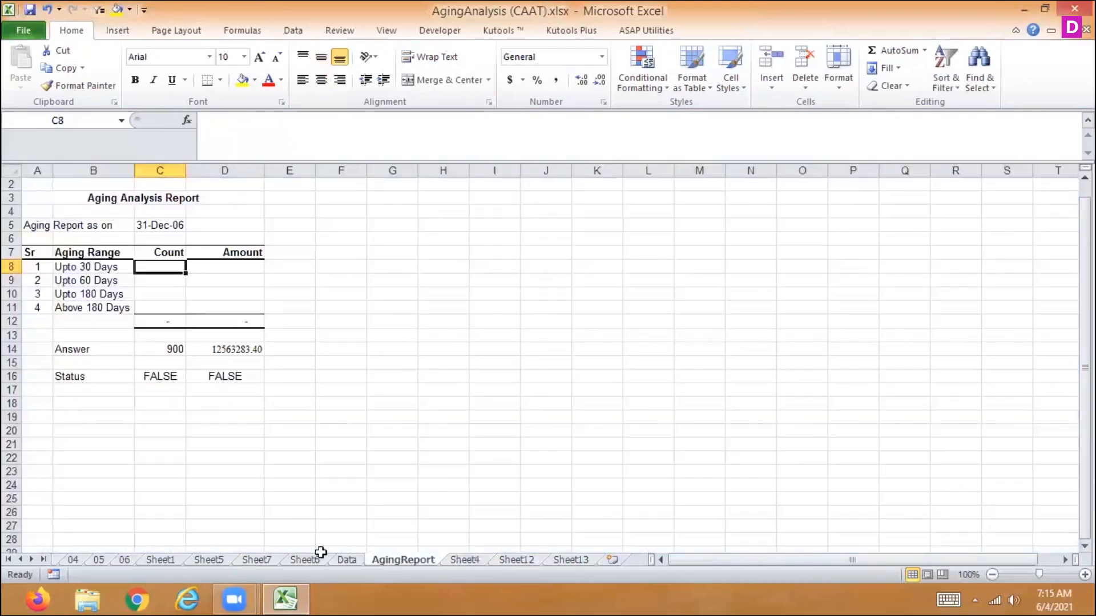
- Create a second PivotTable on a new worksheet from the sales invoice table on the Data sheet
left_click(347, 559)
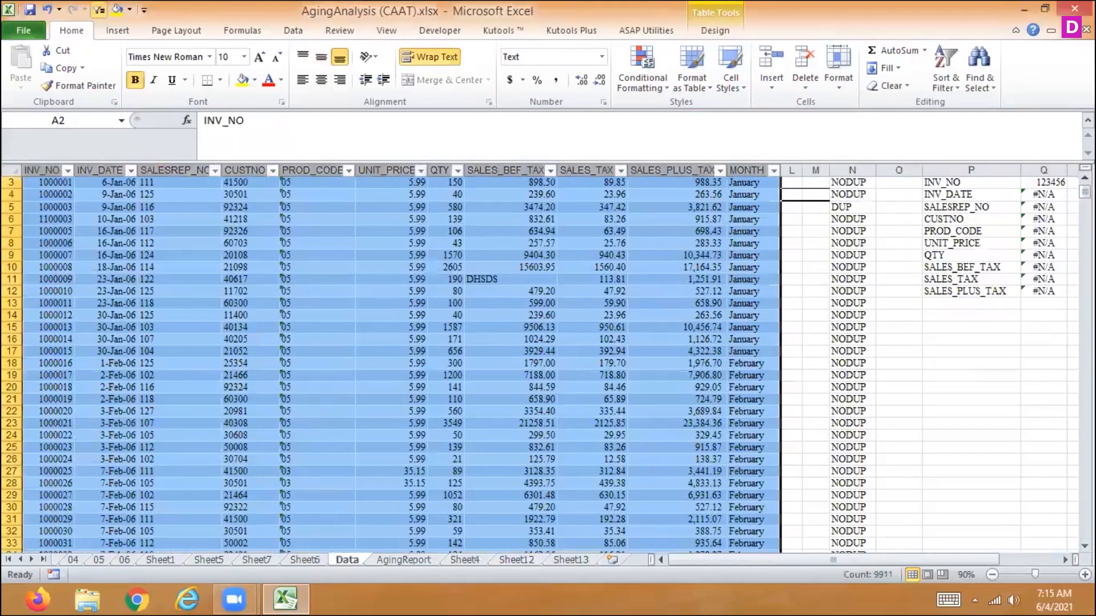
scroll(751, 275, "up", 1)
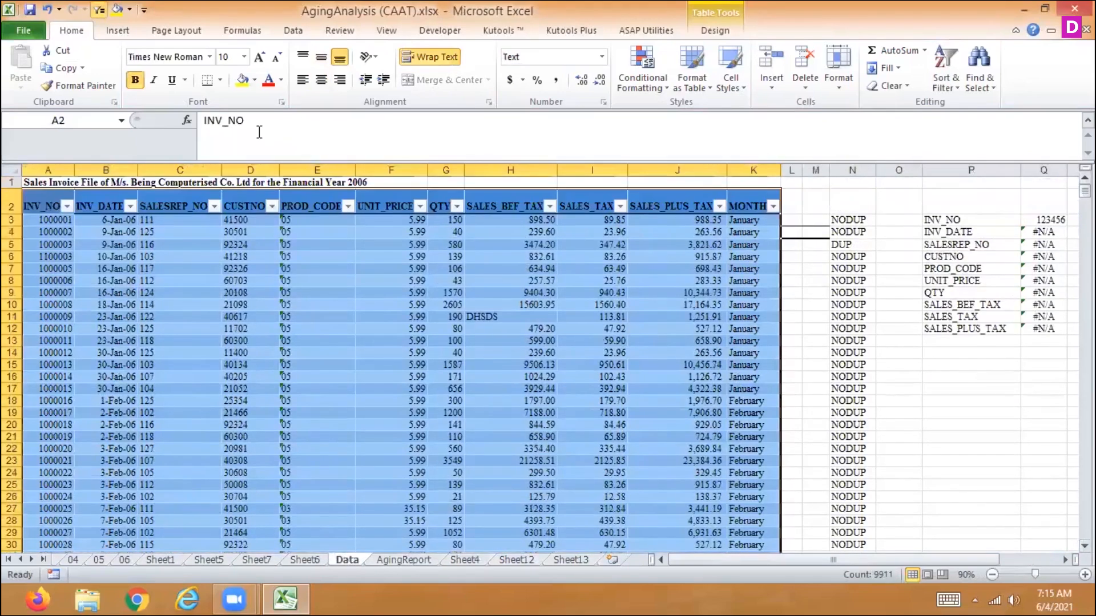
left_click(118, 31)
left_click(27, 59)
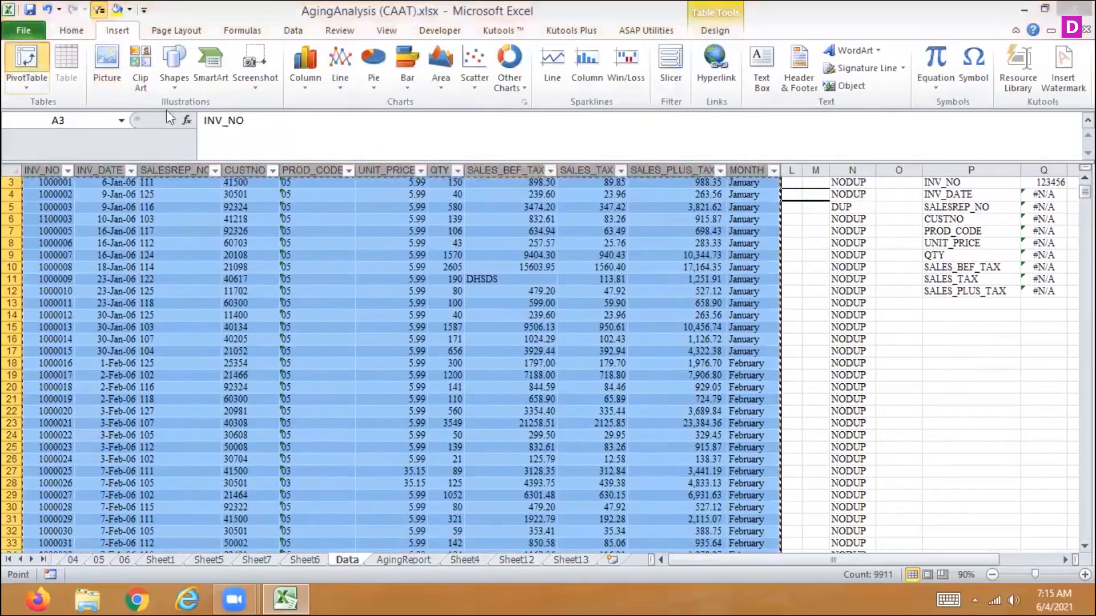
left_click(594, 317)
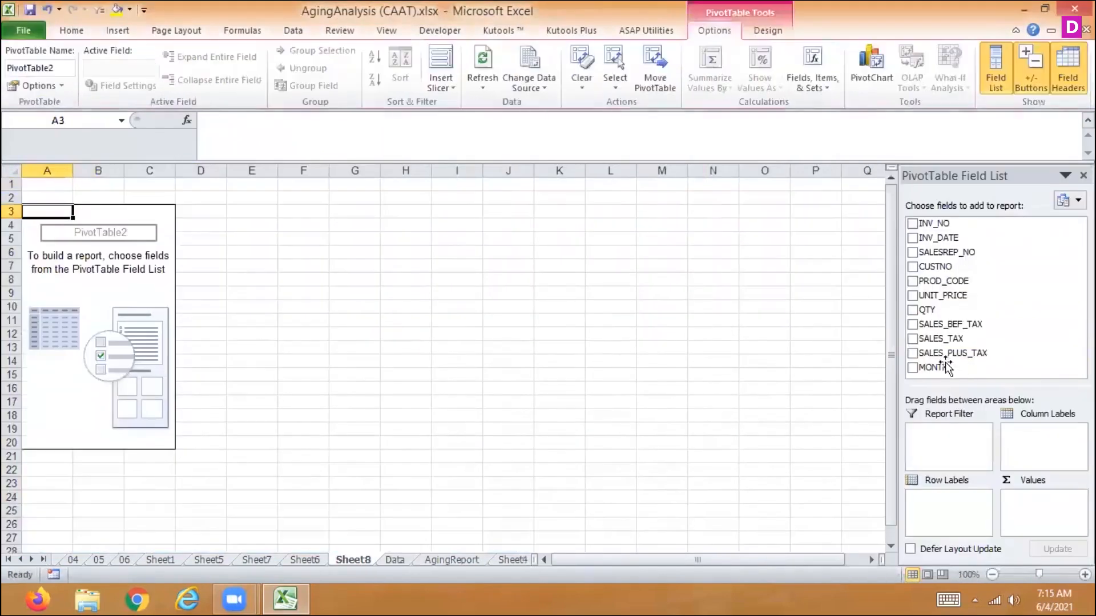
- Place MONTH, PROD_CODE and UNIT_PRICE in the row labels and SALES_TAX, SALES_PLUS_TAX and SALES_BEF_TAX in the values
left_click(913, 369)
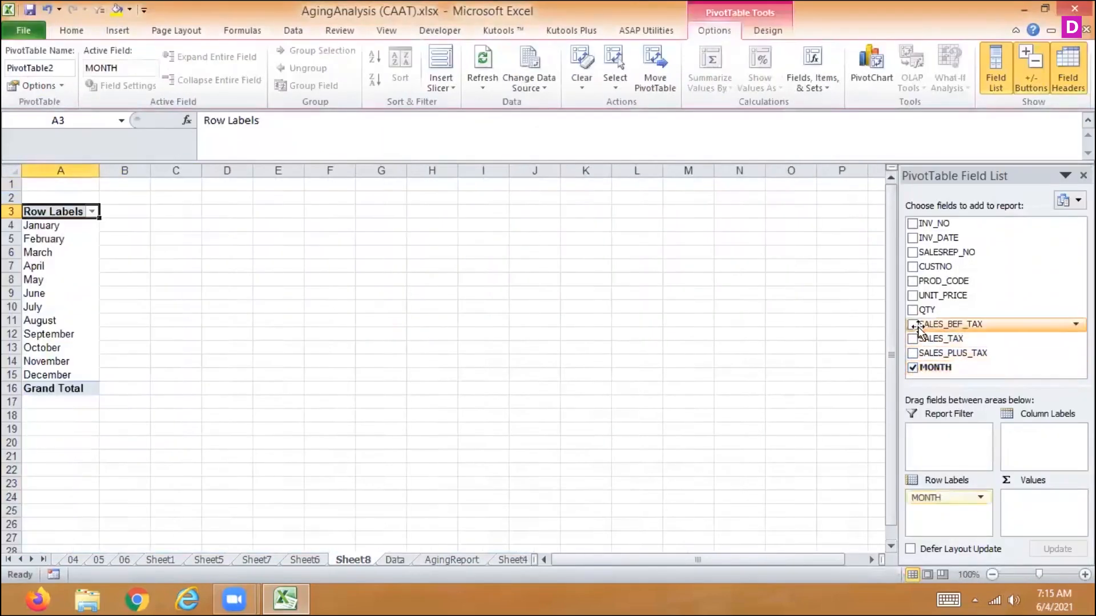
left_click(913, 324)
left_click(913, 339)
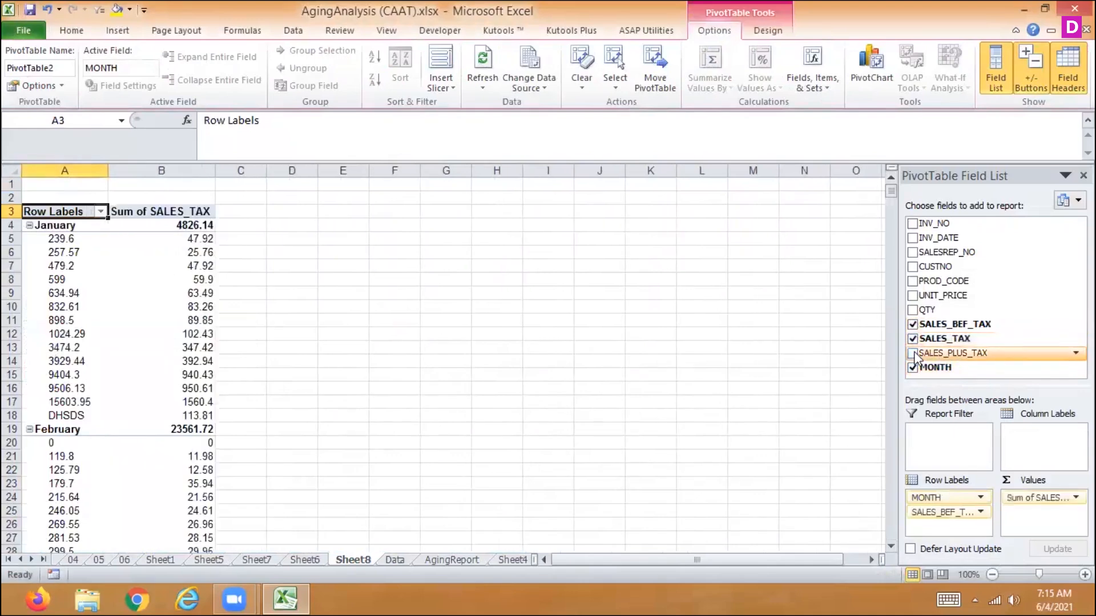
left_click(913, 354)
left_click_drag(940, 510, 1034, 533)
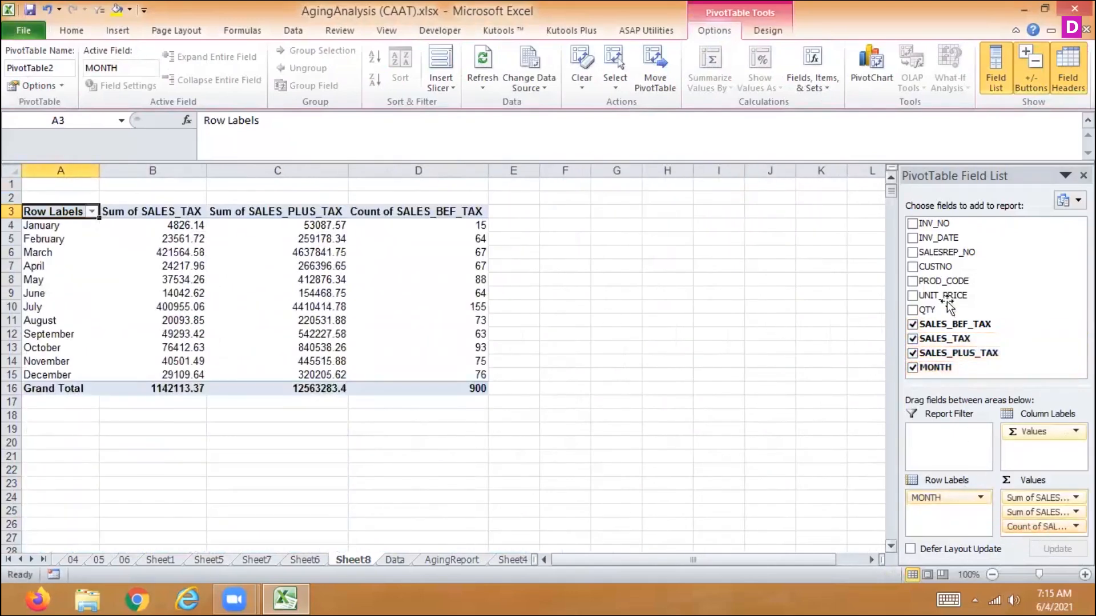
left_click_drag(944, 283, 953, 516)
left_click_drag(939, 294, 942, 525)
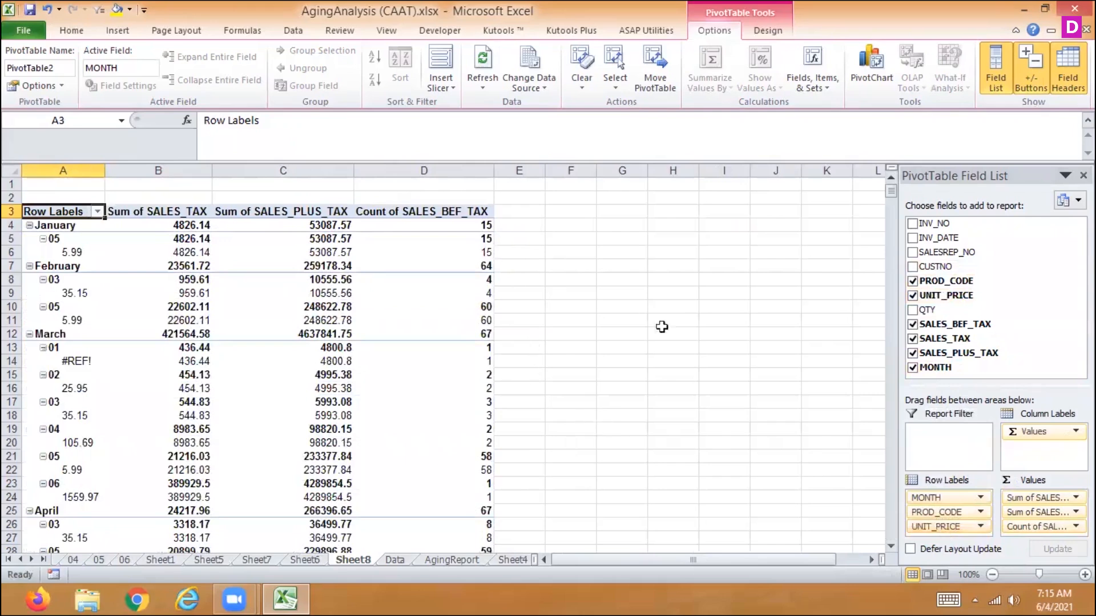
- Summarize the SALES_BEF_TAX value field by Sum
left_click(1041, 528)
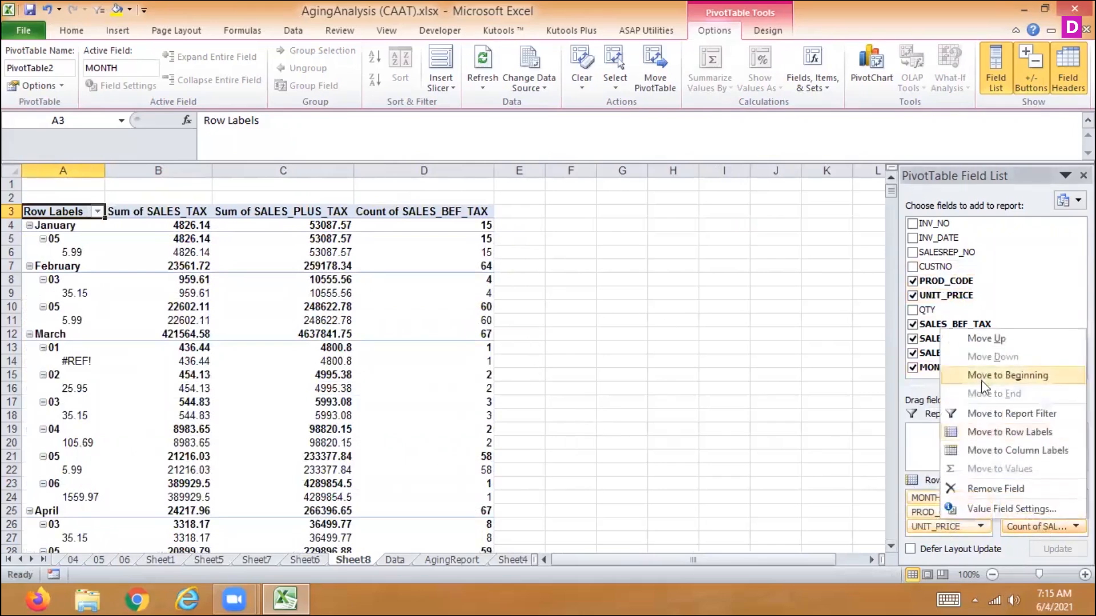
left_click(983, 509)
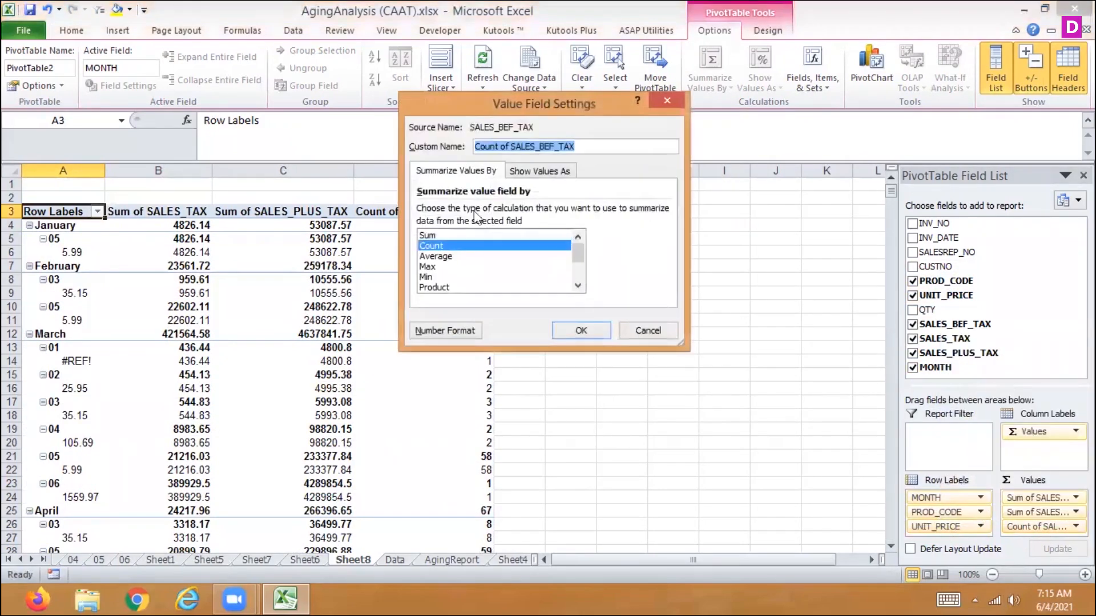
left_click(435, 236)
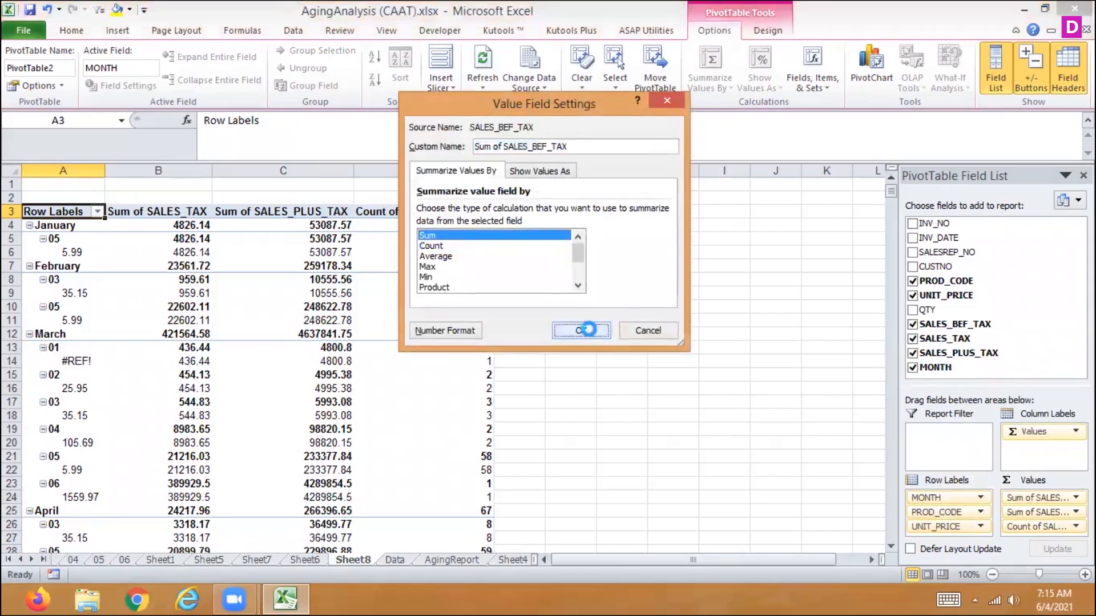
left_click(580, 331)
- Apply Compact Form to the new PivotTable and switch its report layout to Outline Form
left_click(758, 36)
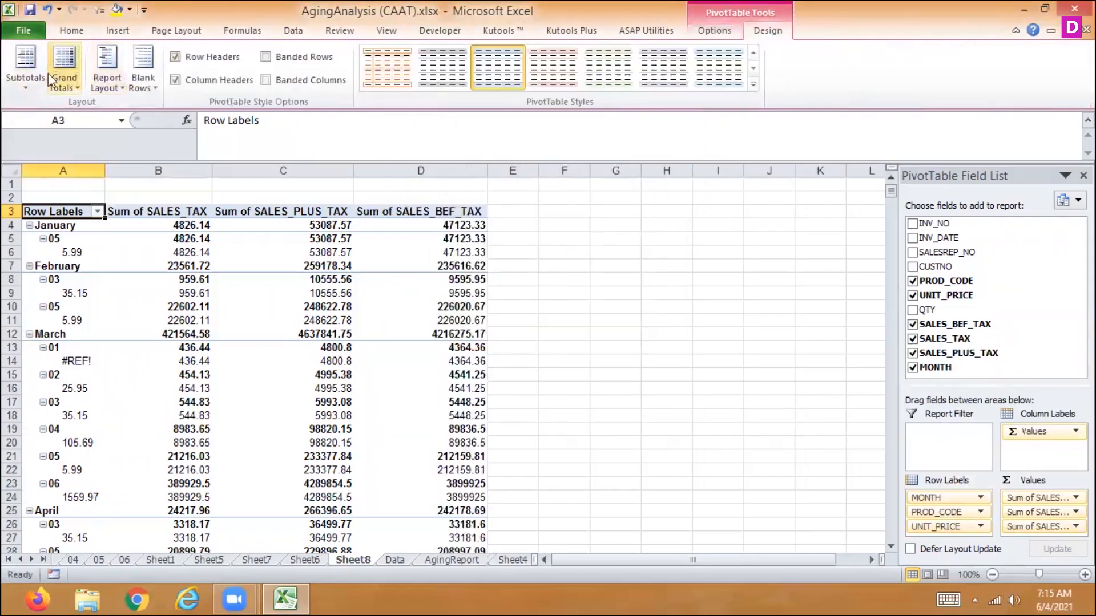
left_click(104, 84)
left_click(87, 113)
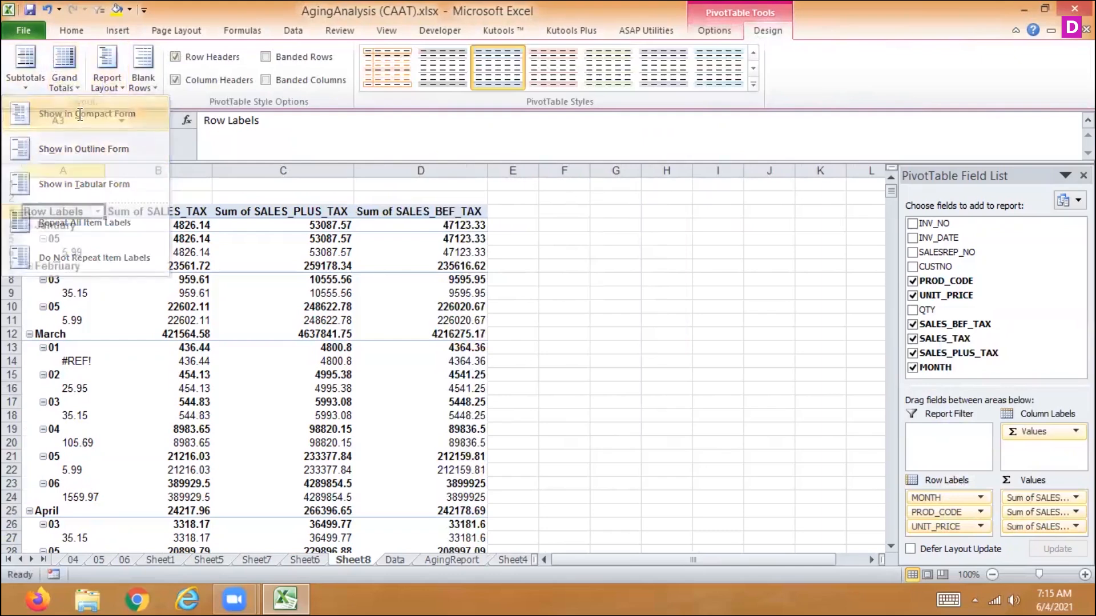
left_click(97, 87)
left_click(64, 149)
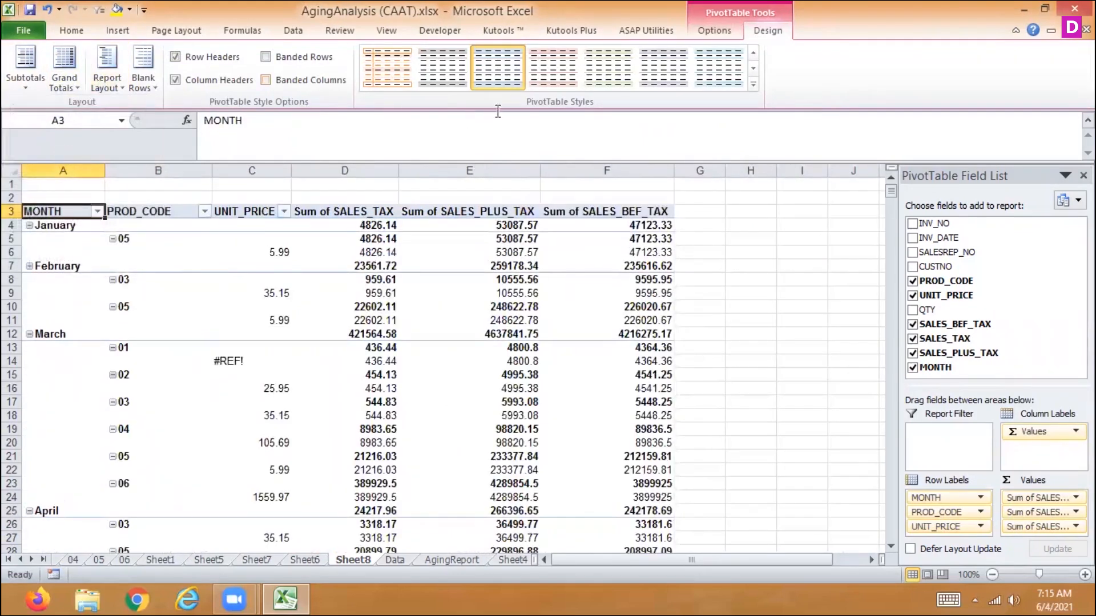
- Show the SALES_BEF_TAX values of the new PivotTable as % of Row Total
left_click(722, 33)
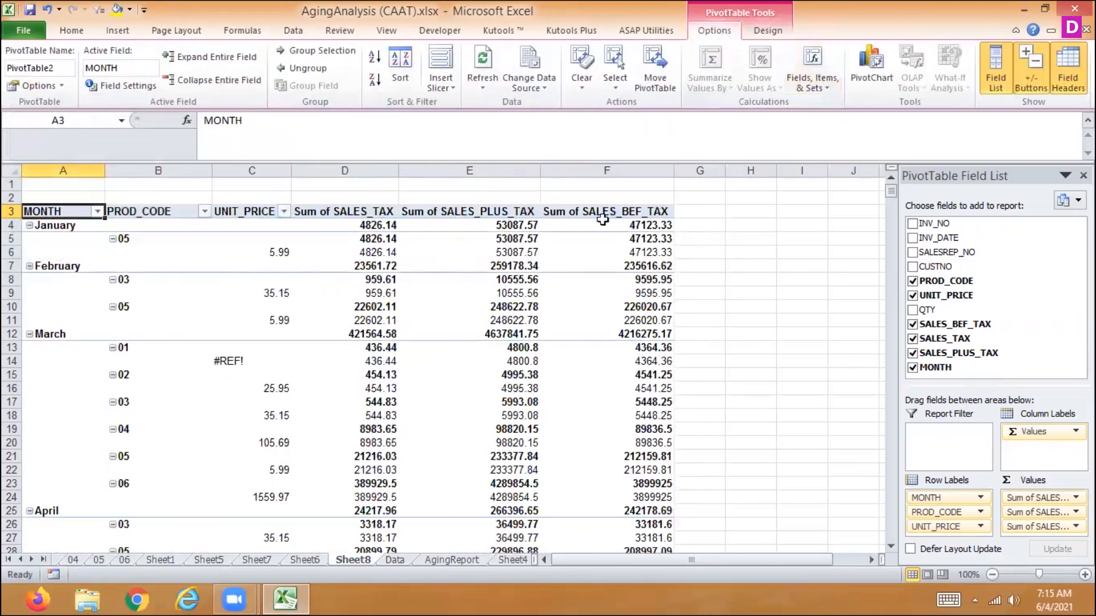
left_click(596, 238)
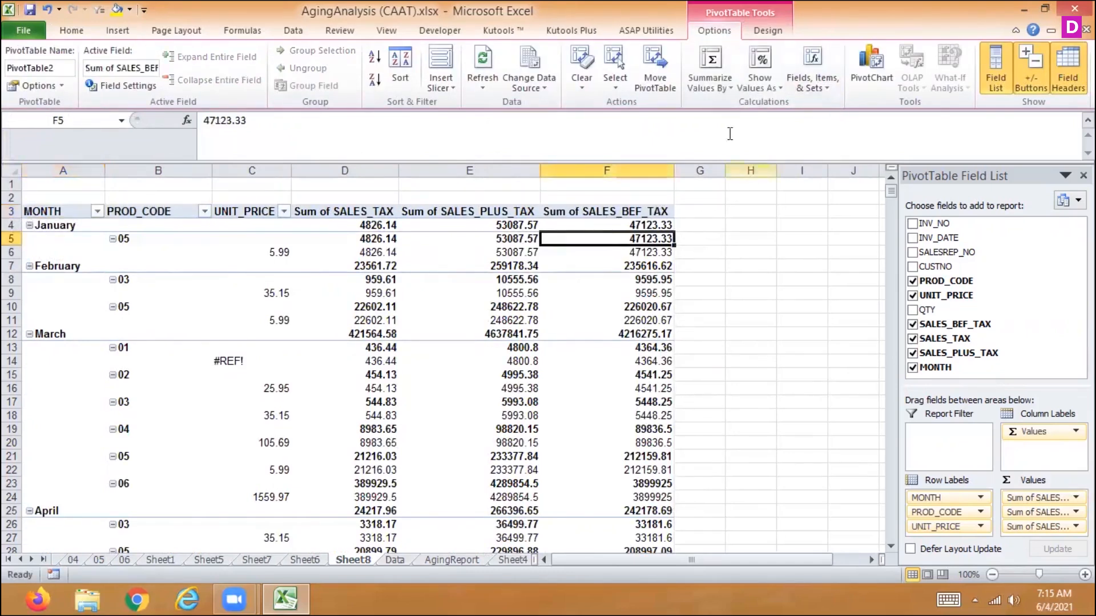
left_click(749, 70)
left_click(695, 159)
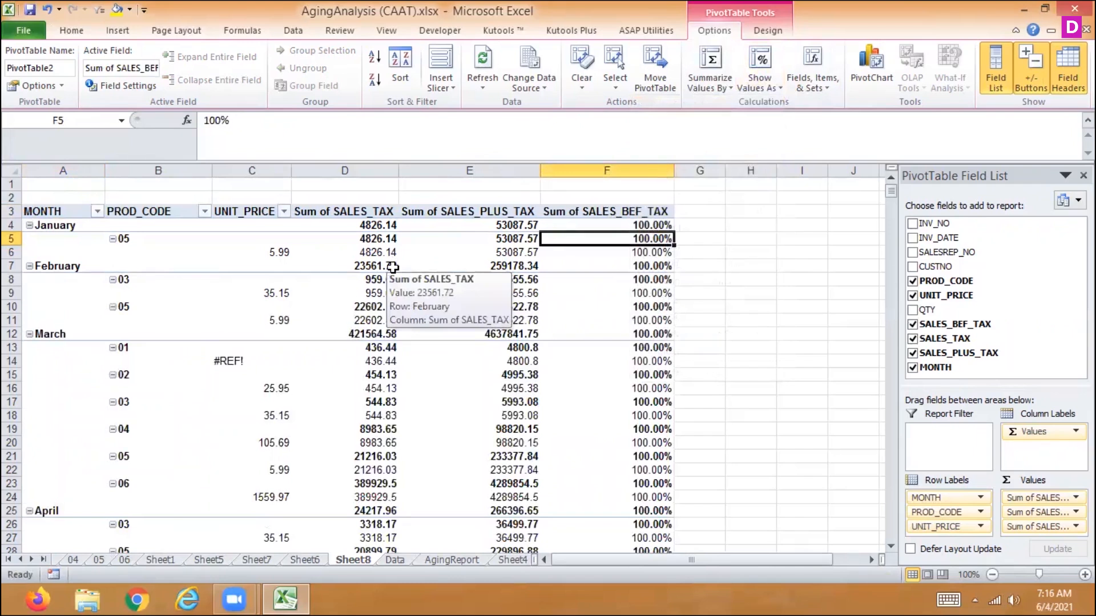
- Turn off all subtotals in the PivotTable so that groups show no subtotal values
key("Left")
key("Up")
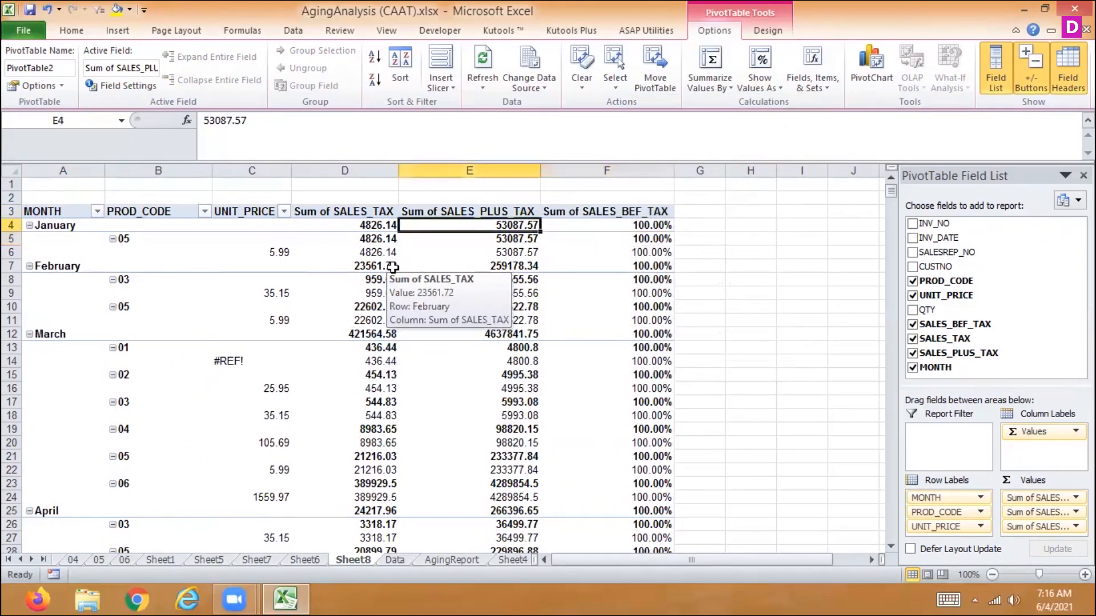
left_click(497, 238)
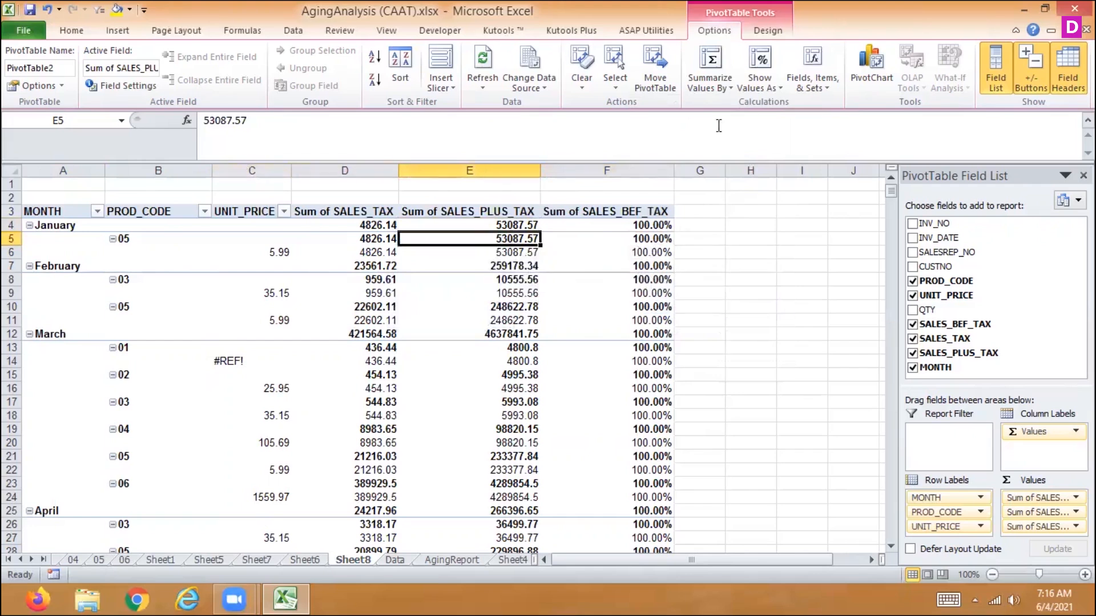
left_click(765, 31)
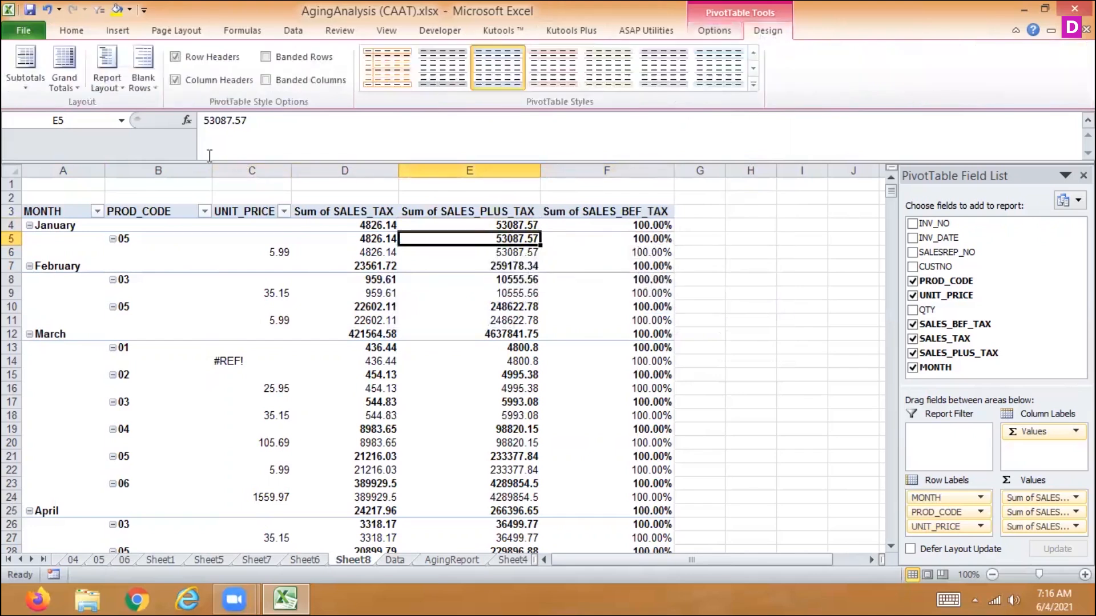
left_click(27, 73)
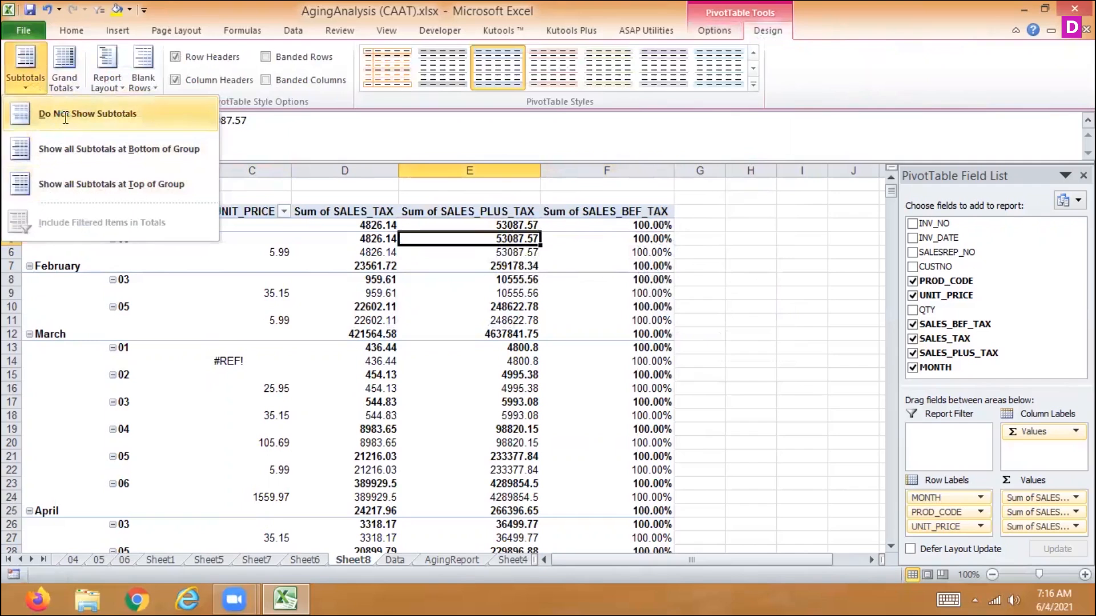
left_click(64, 118)
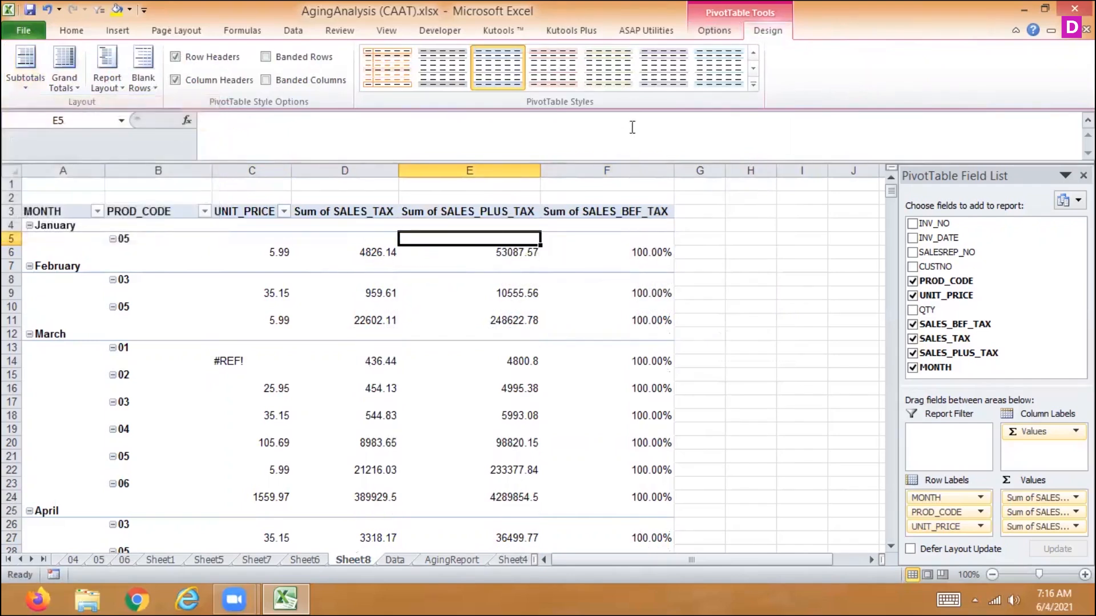
- Show the SALES_PLUS_TAX values as % of Row Total, and set them back to No Calculation
left_click(722, 35)
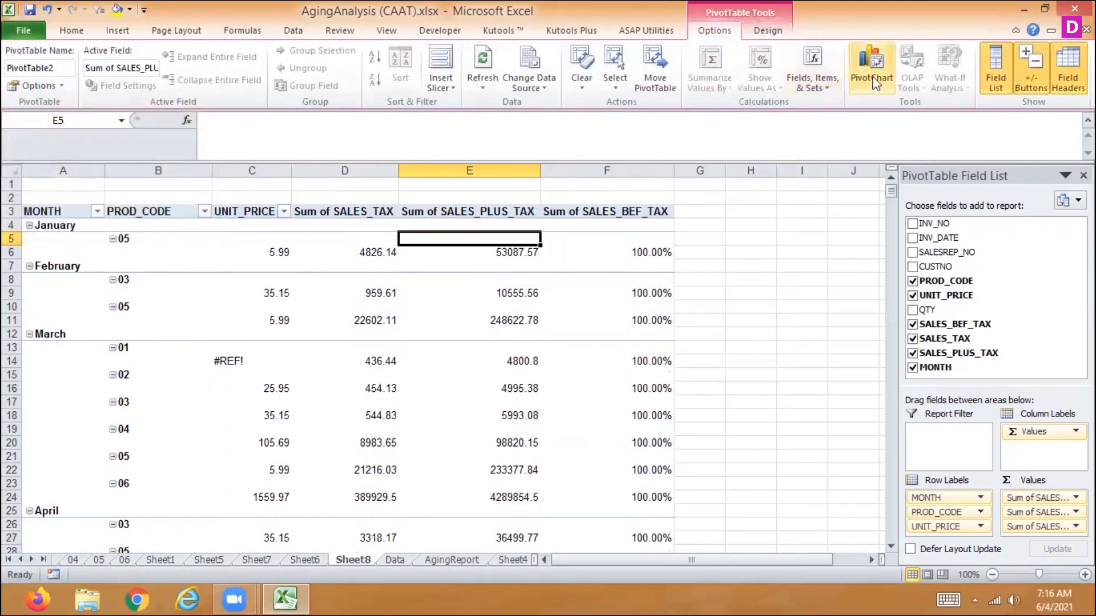
left_click(521, 253)
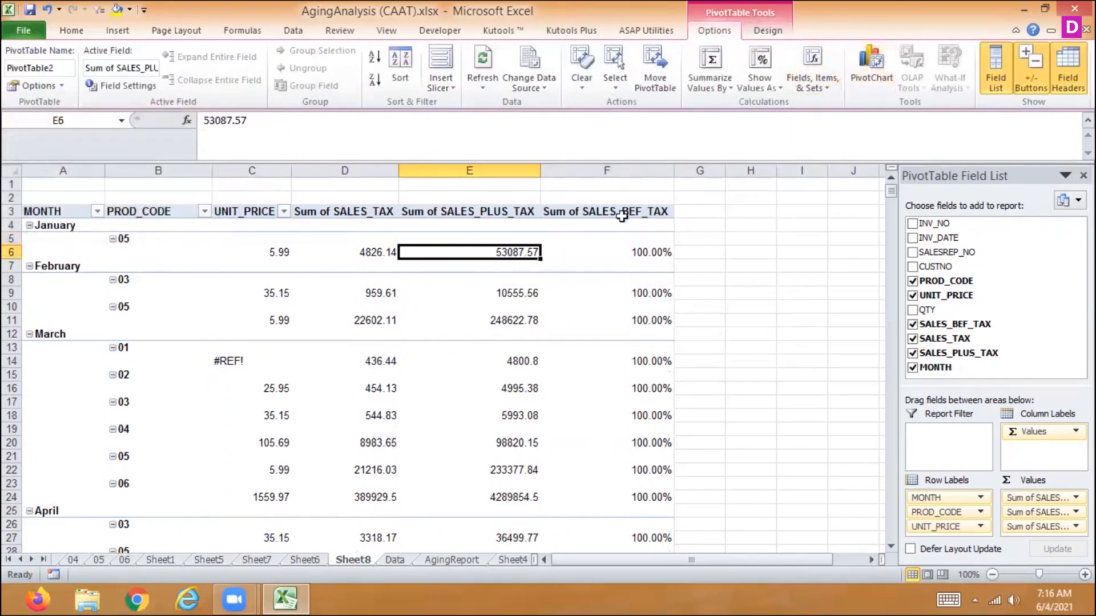
left_click(742, 77)
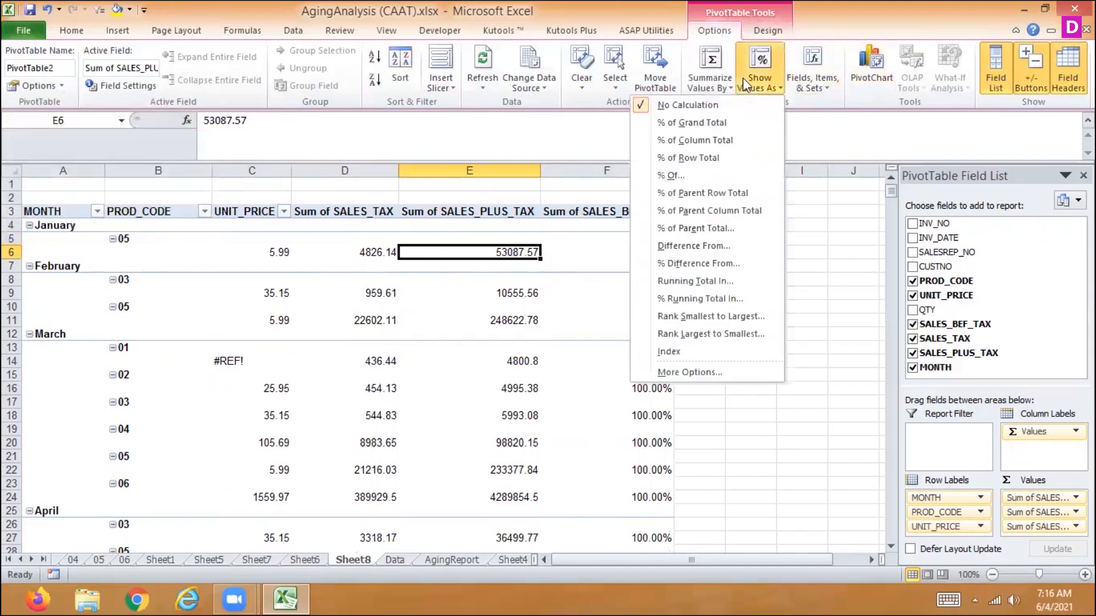
left_click(696, 158)
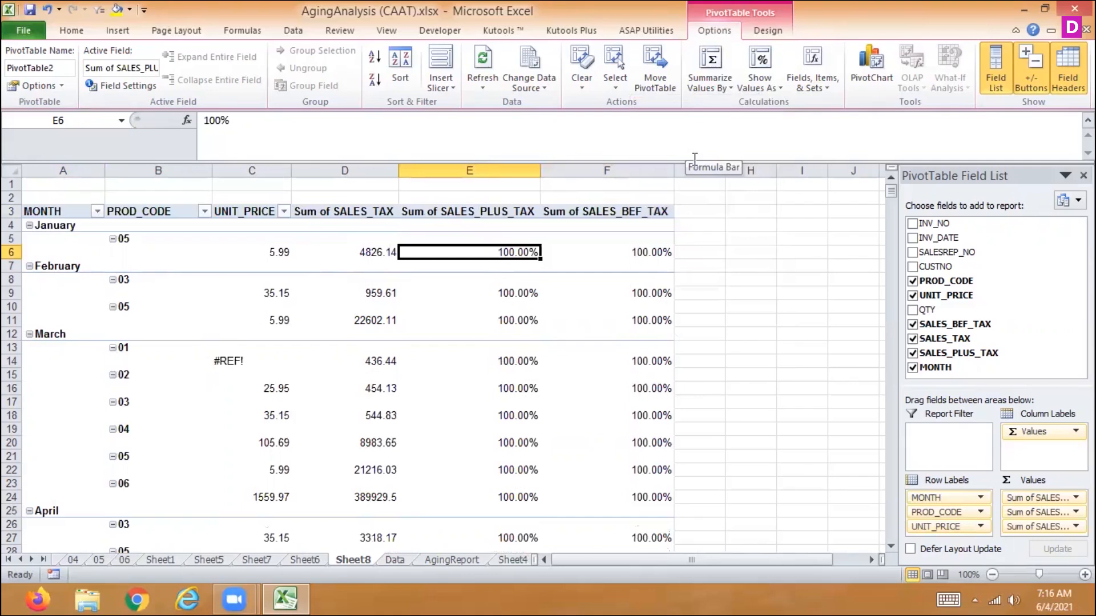
left_click(759, 87)
left_click(662, 105)
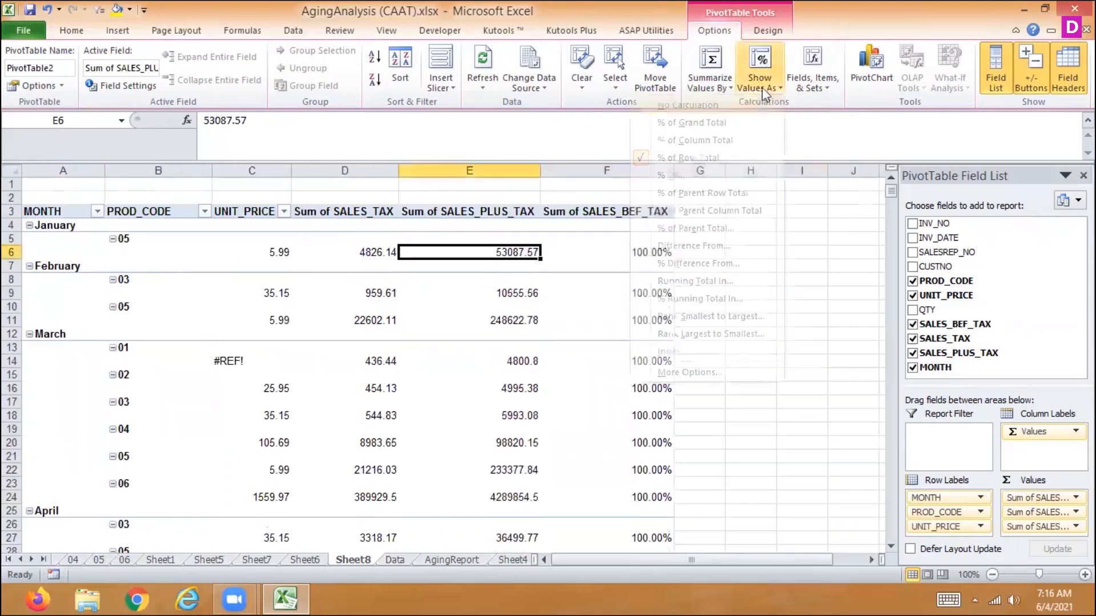
- Show the Sum of SALES_PLUS_TAX values as % Of, with MONTH as base field and January as base item
left_click(762, 82)
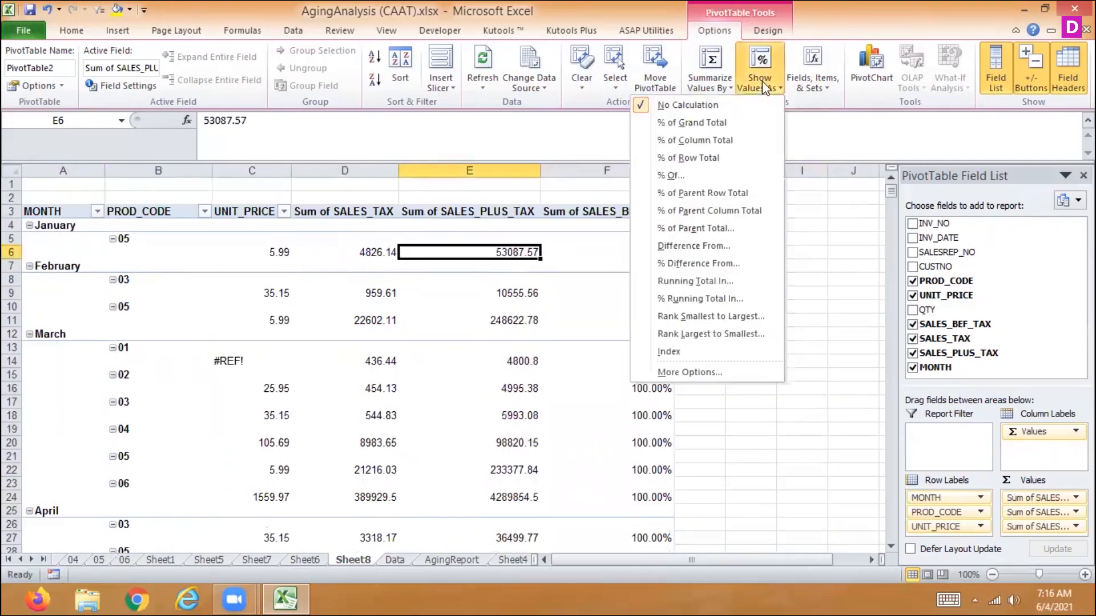
left_click(691, 176)
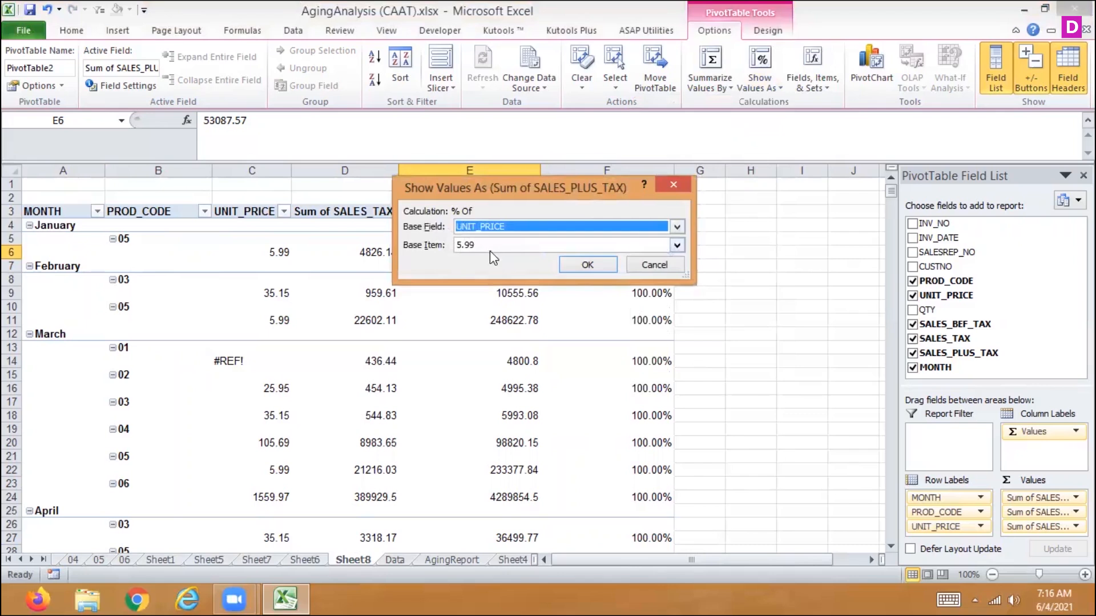
left_click(497, 231)
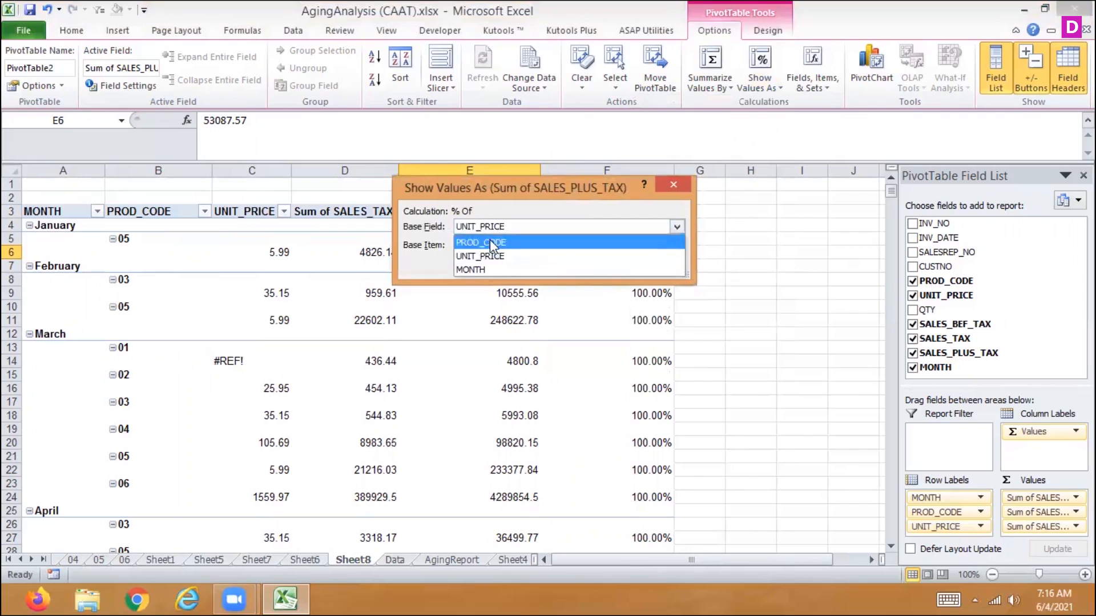
left_click(490, 241)
left_click(539, 248)
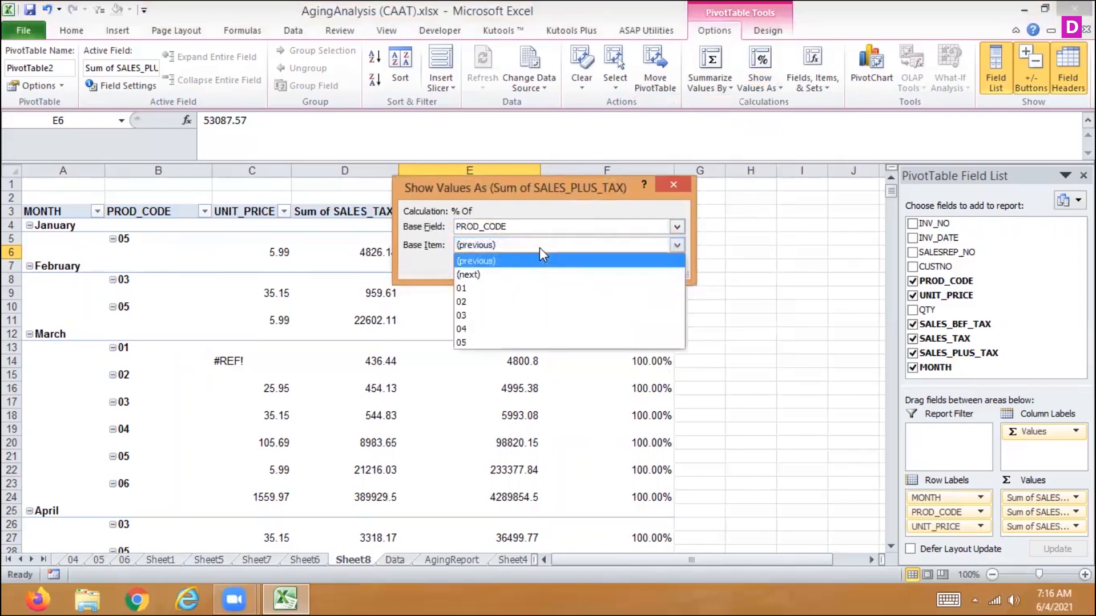
left_click(522, 227)
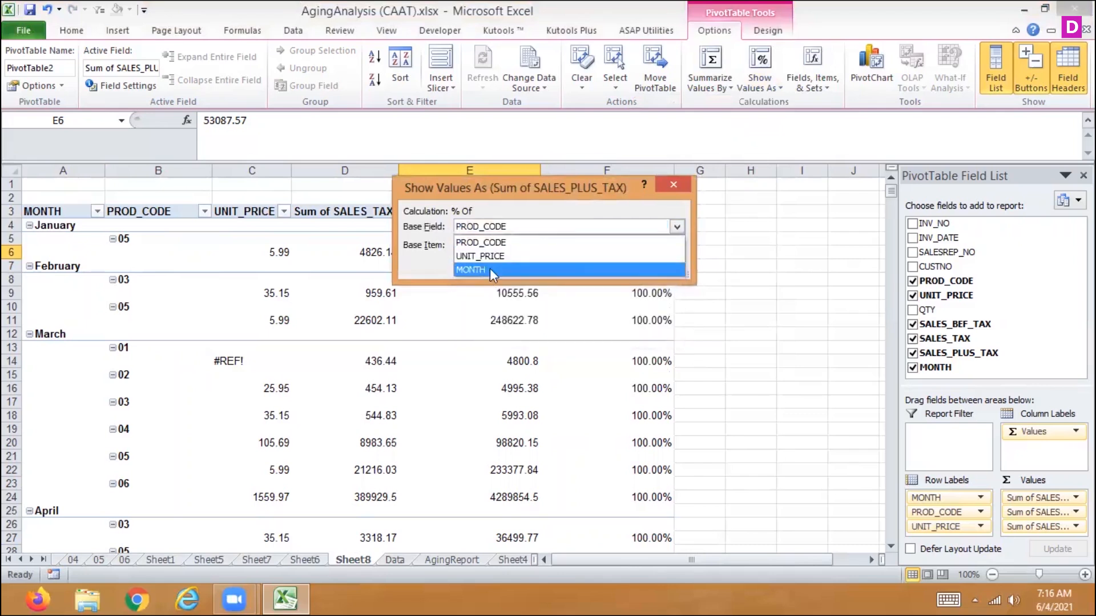
left_click(490, 268)
left_click(504, 246)
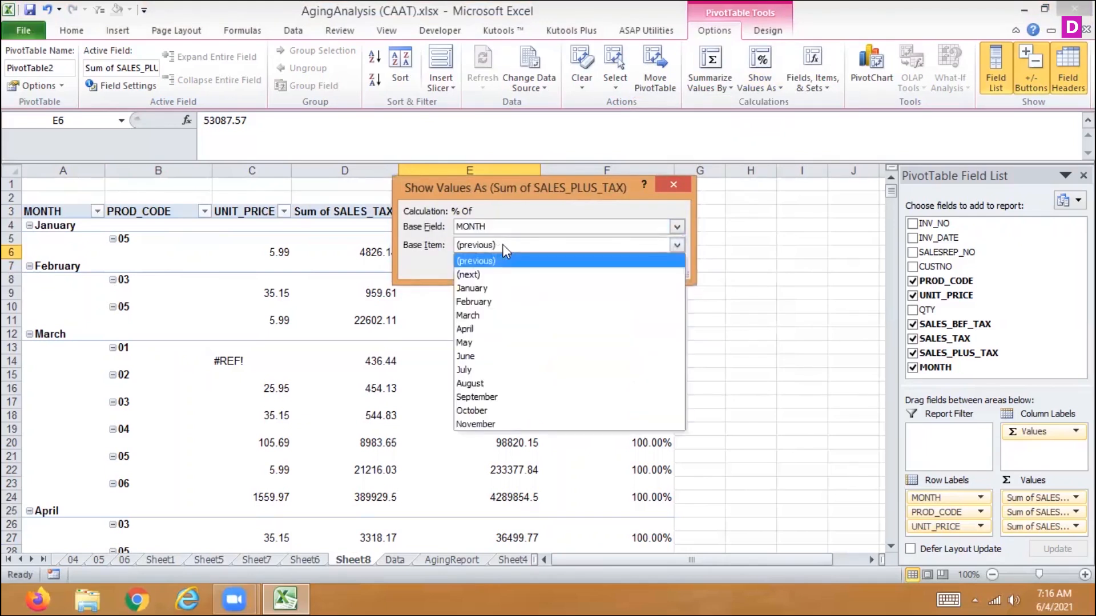
left_click(481, 287)
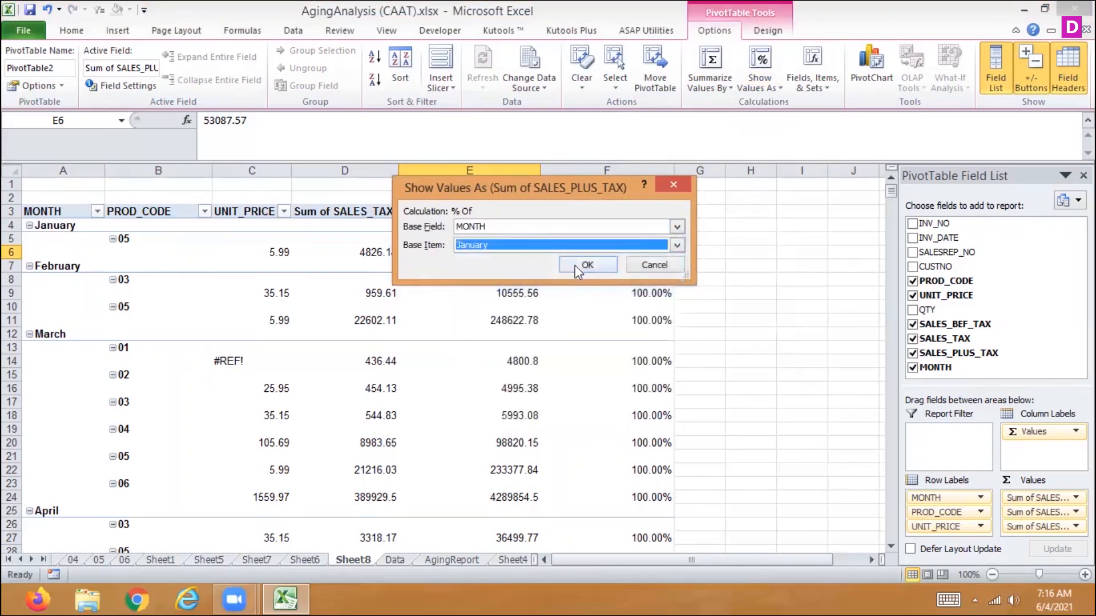
left_click(583, 264)
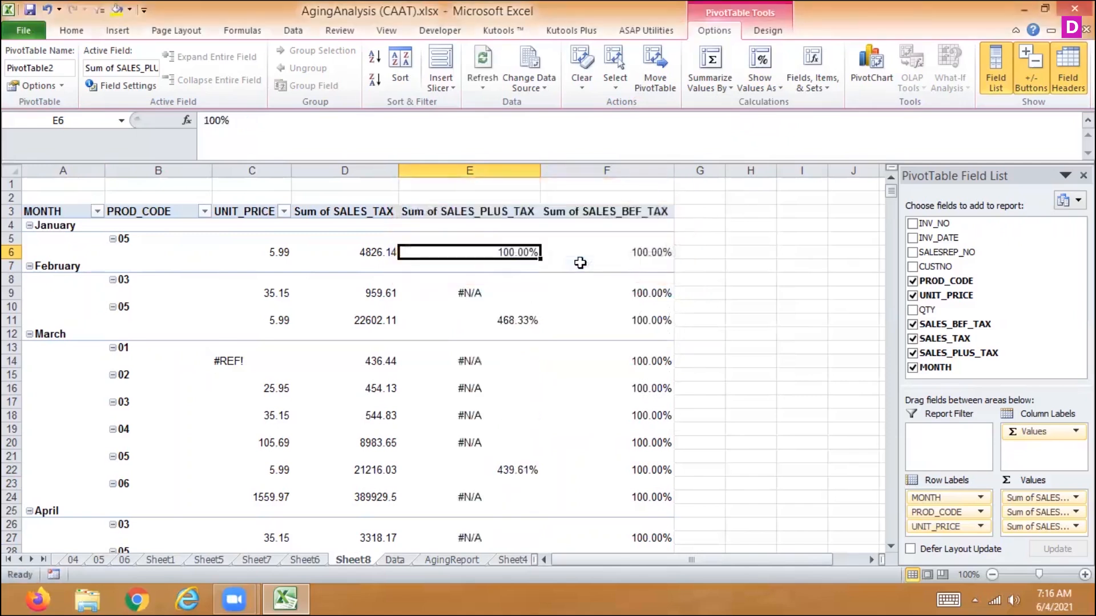
- Examine the Sum of SALES_PLUS_TAX percentages for January and February, comparing product code 05 against the January base
left_click(506, 320)
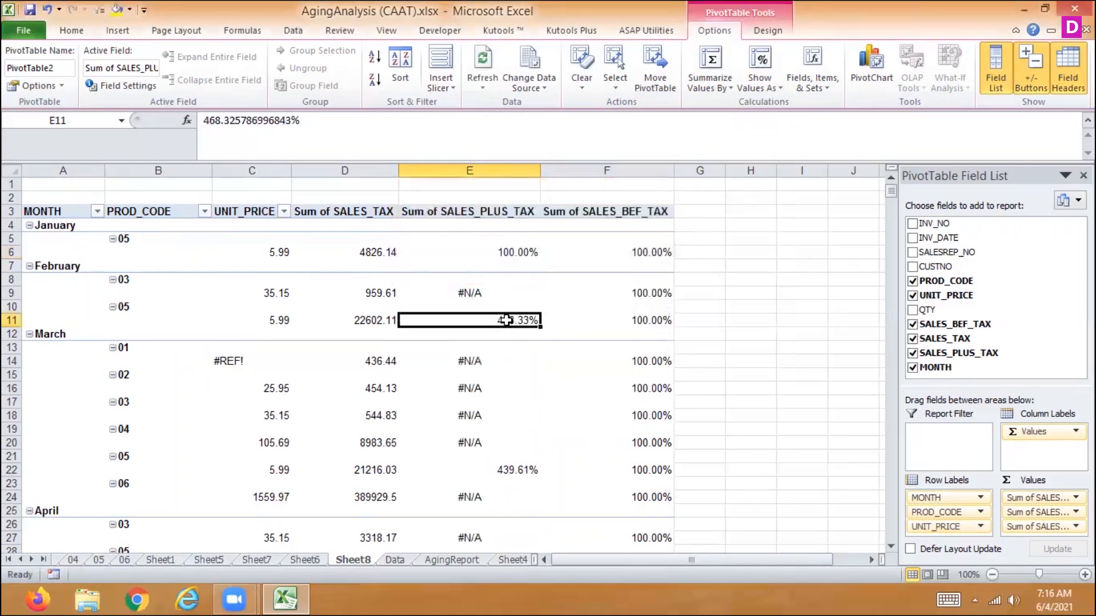
key("Up")
key("Up")
key("Up")
key("Up")
key("Up")
key("Up")
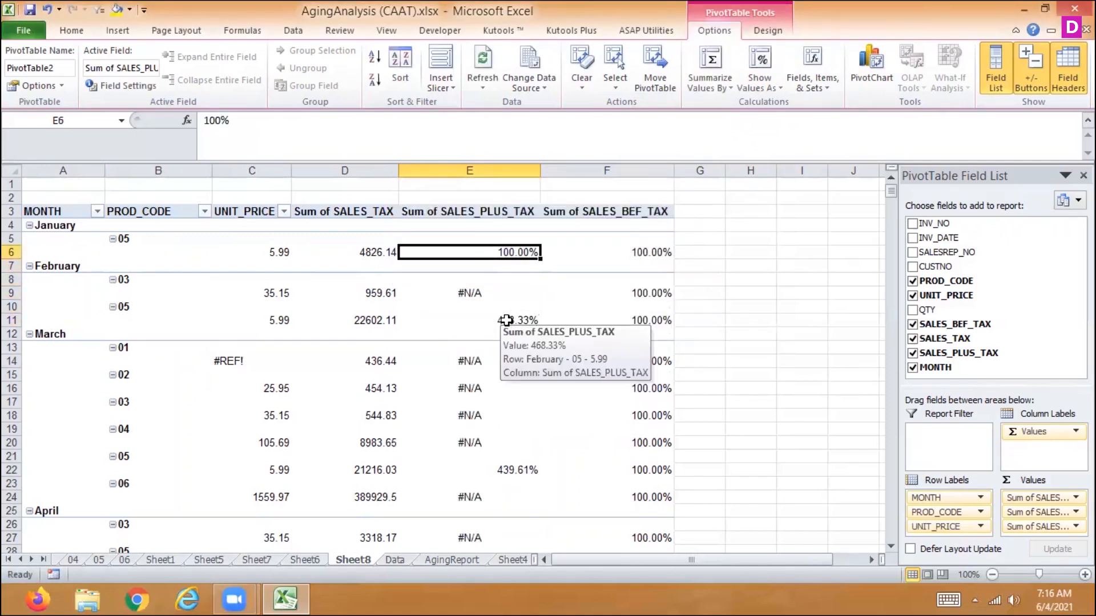
key("Down")
key("Down")
key("Down")
key("Down")
key("Down")
key("Down")
key("Down")
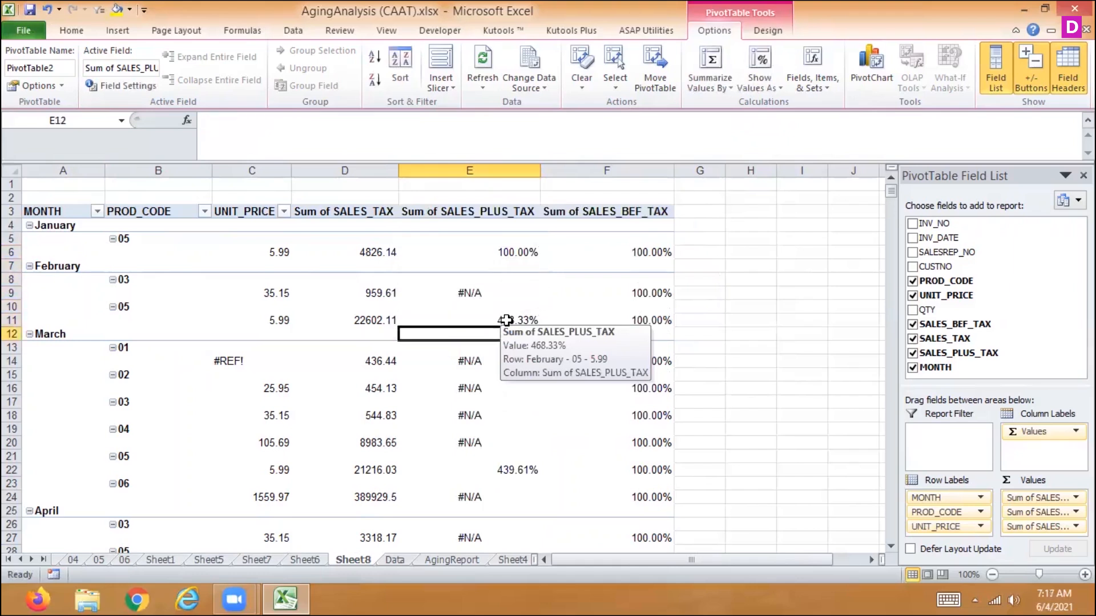
- Show Sum of SALES_PLUS_TAX as % Of base field UNIT_PRICE with base item 5.99, and reset it to No Calculation
left_click(507, 320)
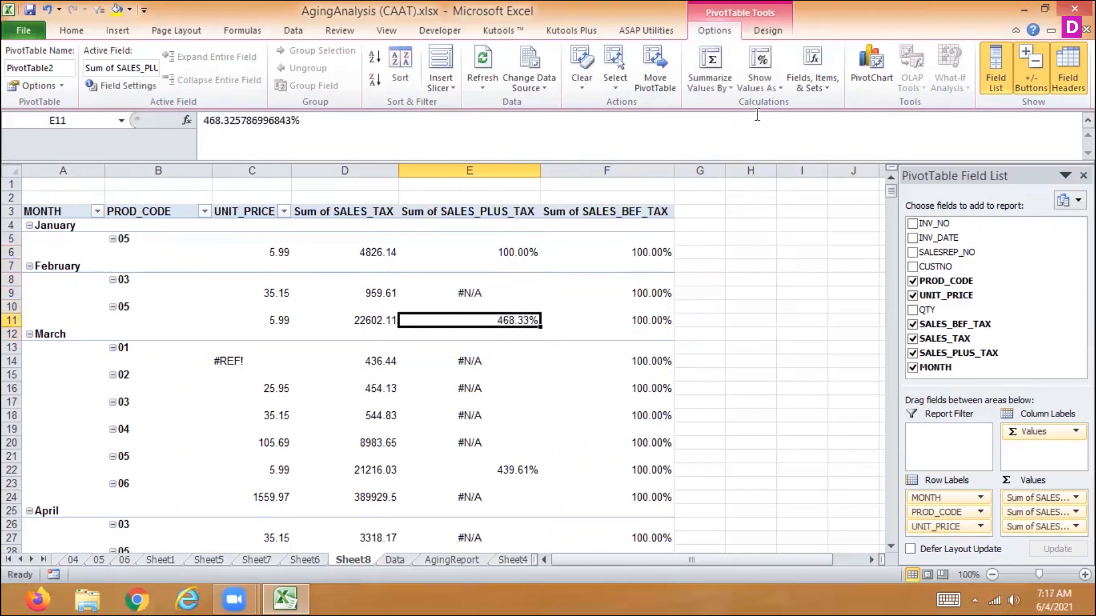
left_click(763, 83)
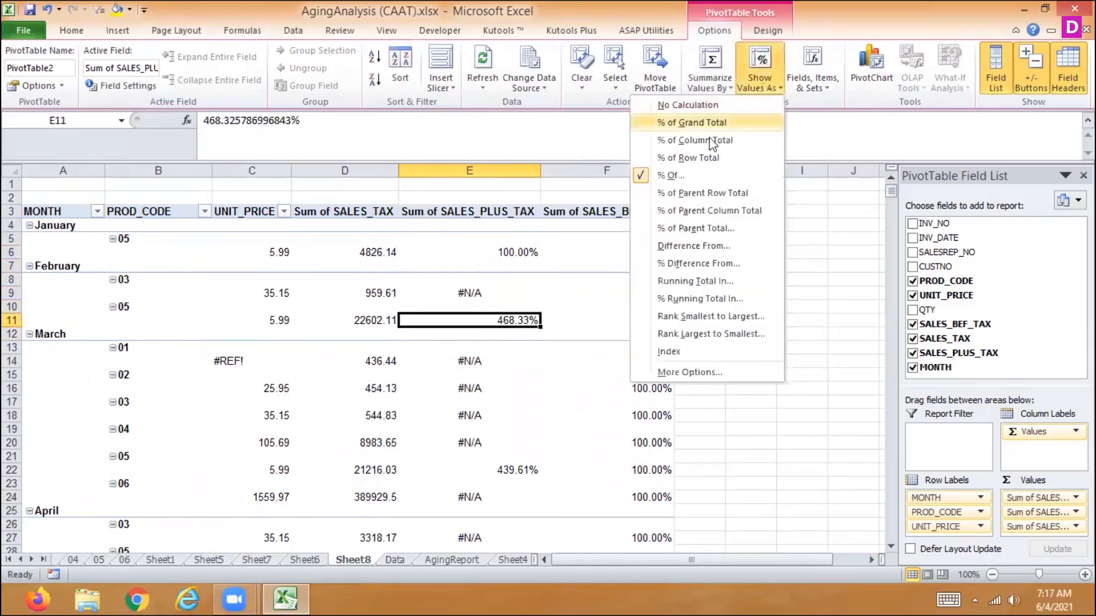
left_click(680, 177)
left_click(536, 227)
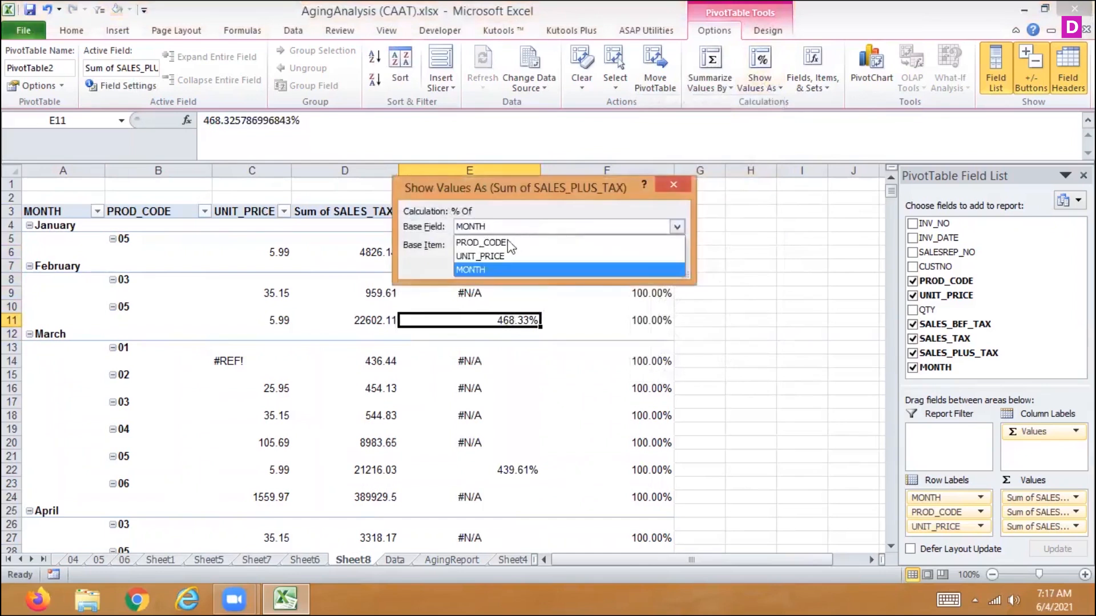
left_click(499, 246)
left_click(500, 245)
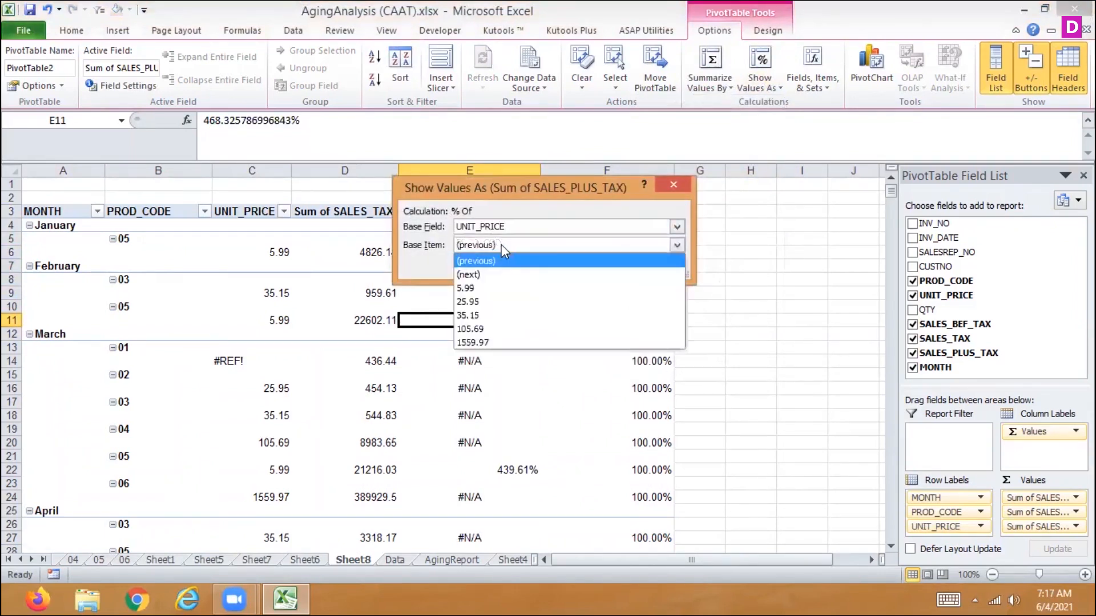
left_click(557, 290)
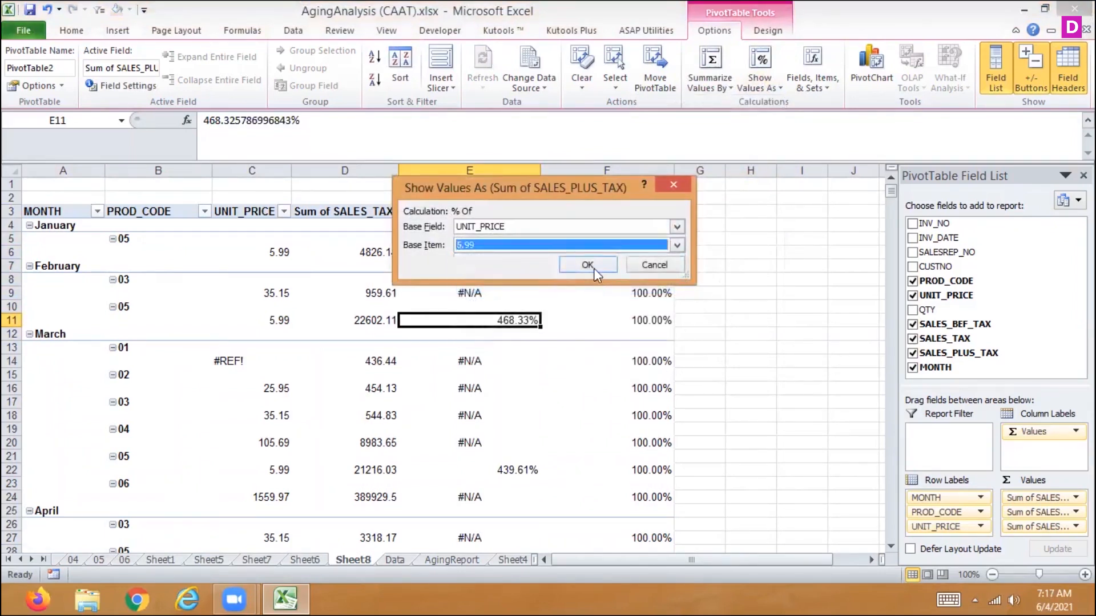
left_click(593, 266)
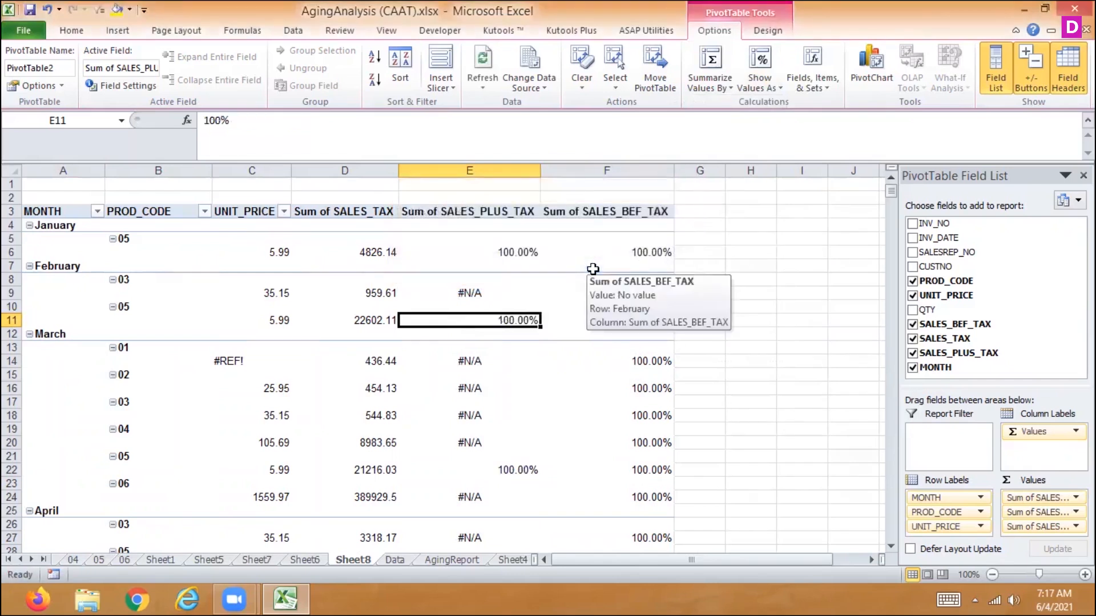
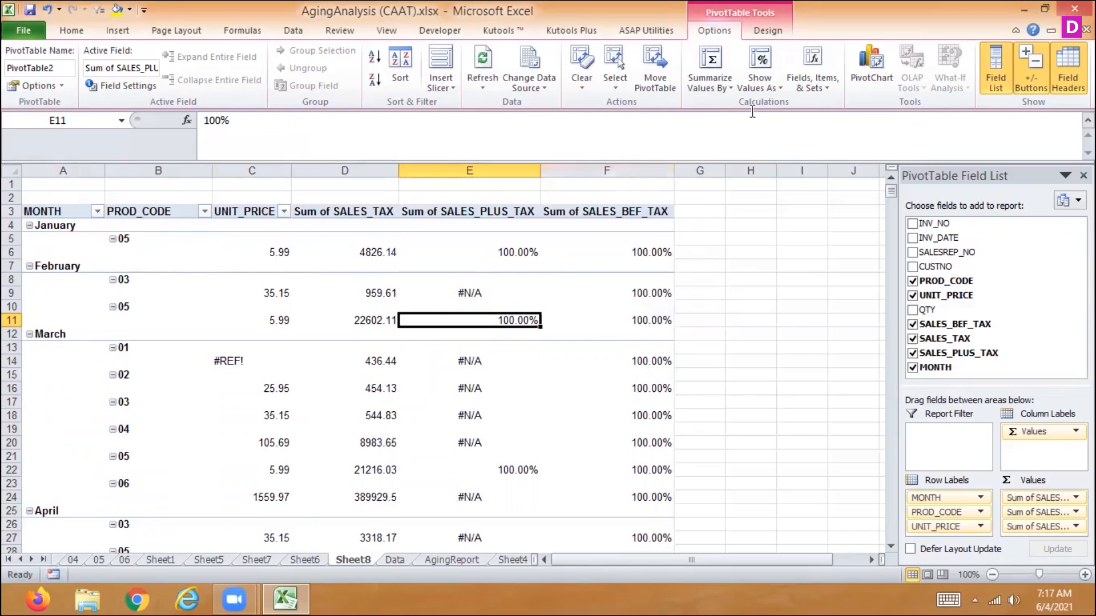
left_click(761, 89)
left_click(717, 106)
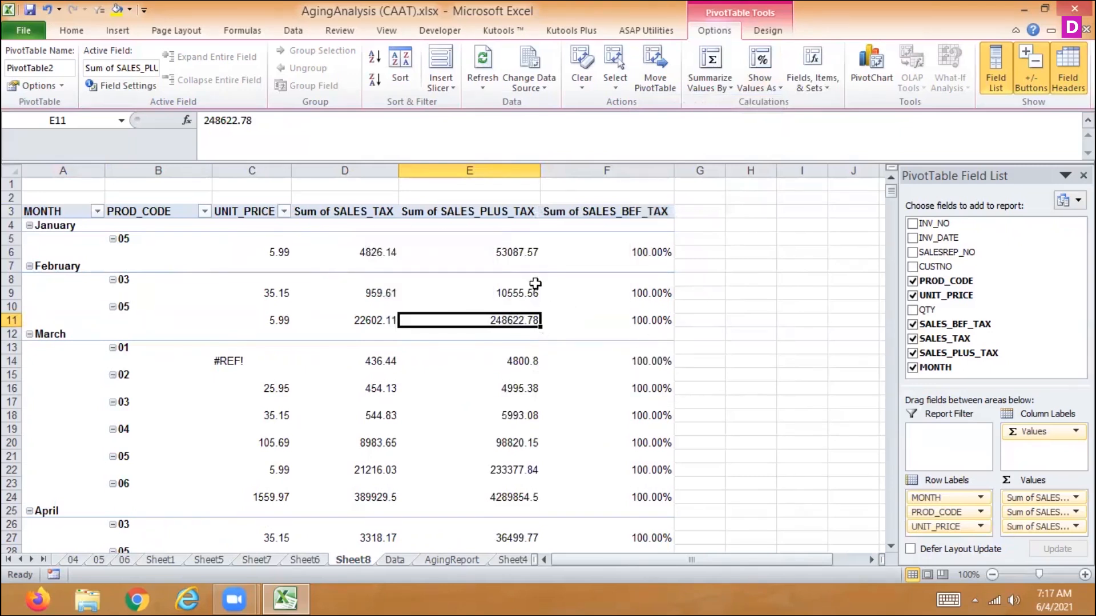
- Review the plain Sum of SALES_PLUS_TAX amounts row by row through the February and March product codes
left_click(376, 294)
key("Right")
key("Down")
key("Down")
key("Down")
key("Down")
key("Down")
key("Down")
key("Down")
key("Down")
key("Down")
key("Down")
key("Down")
key("Down")
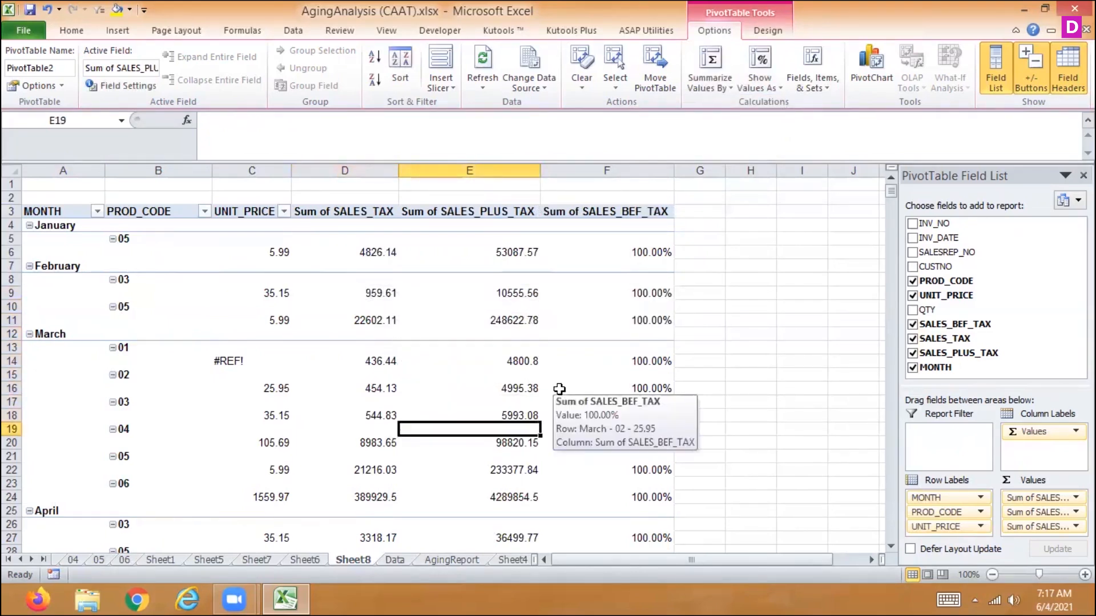
- Show the Sum of SALES_PLUS_TAX values as % of Parent Row Total
left_click(513, 291)
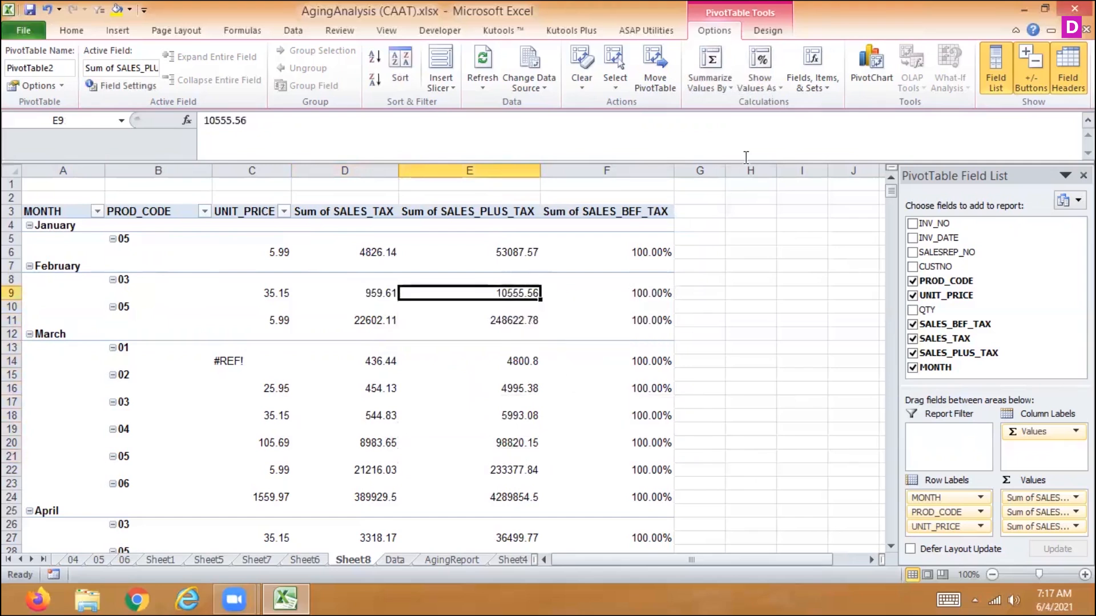
left_click(767, 89)
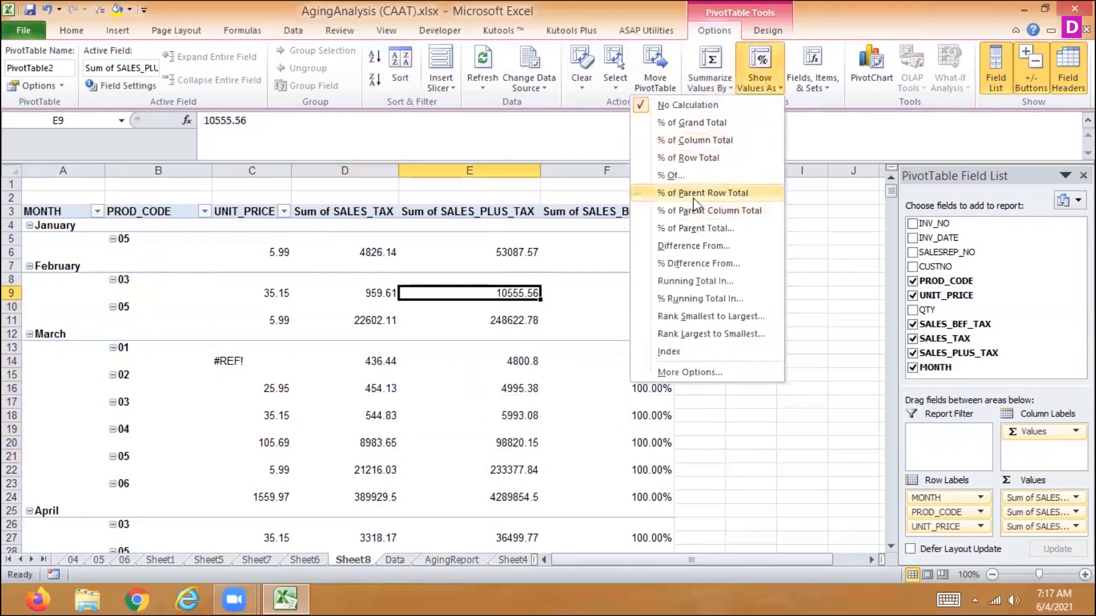
left_click(693, 194)
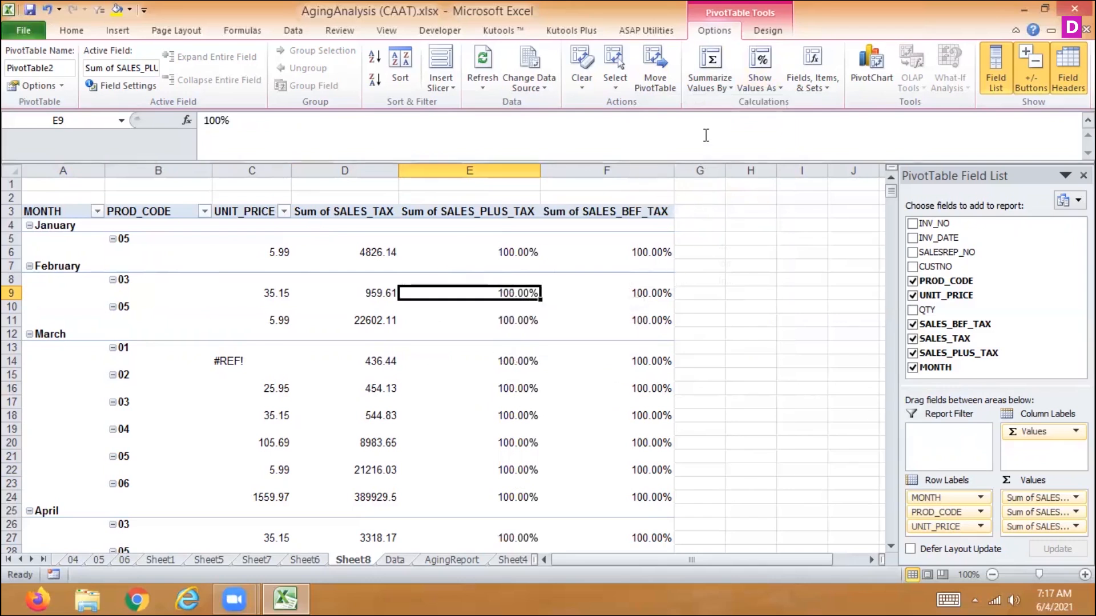
- Show the Sum of SALES_PLUS_TAX values as Rank Smallest to Largest, with MONTH as base field
left_click(767, 86)
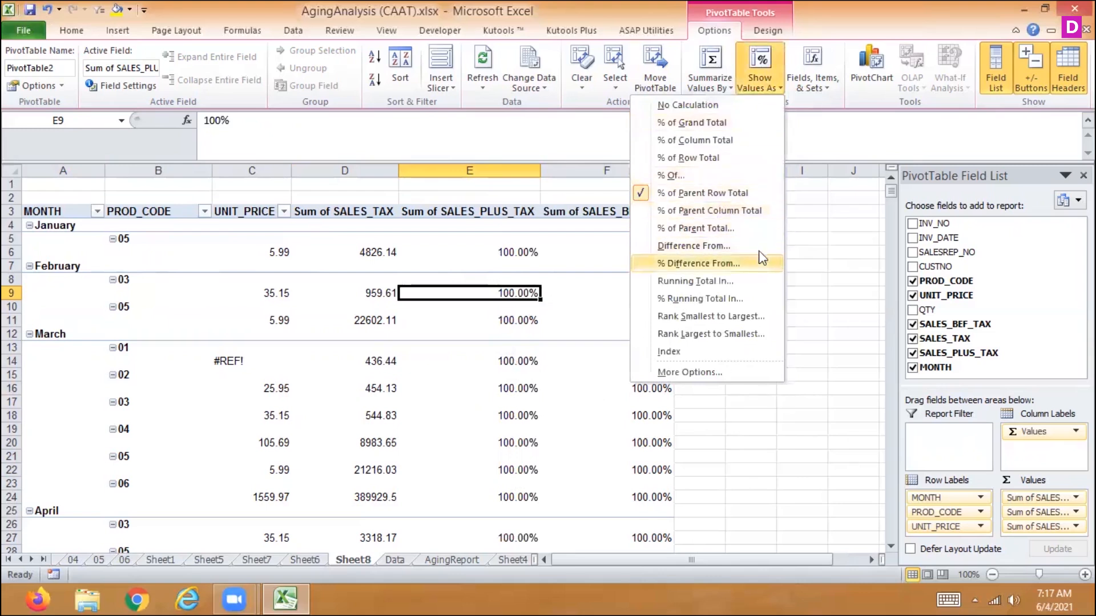
left_click(701, 317)
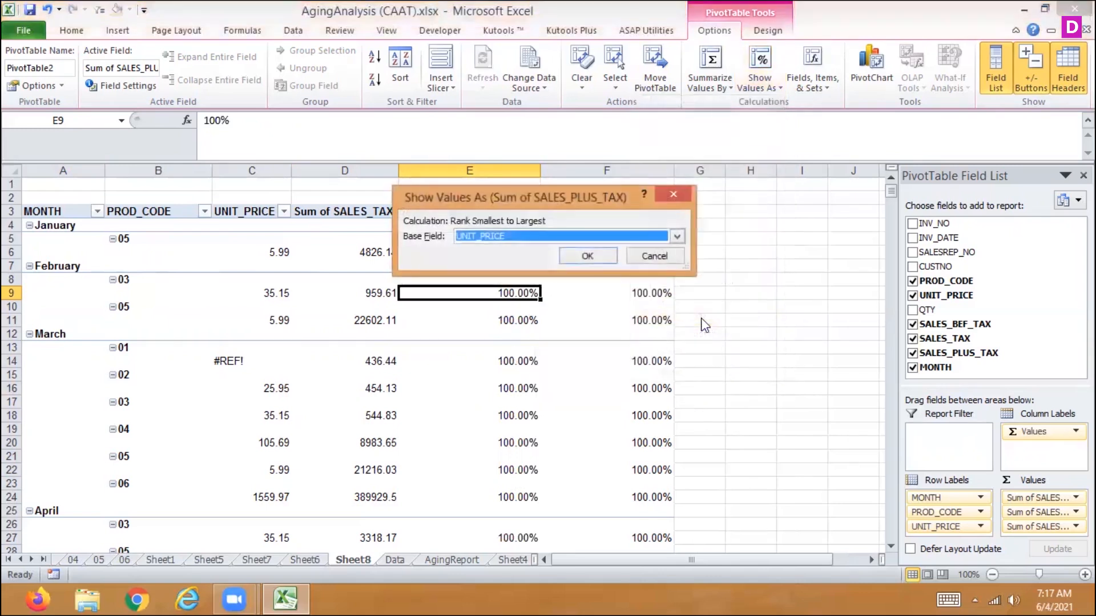
left_click(540, 237)
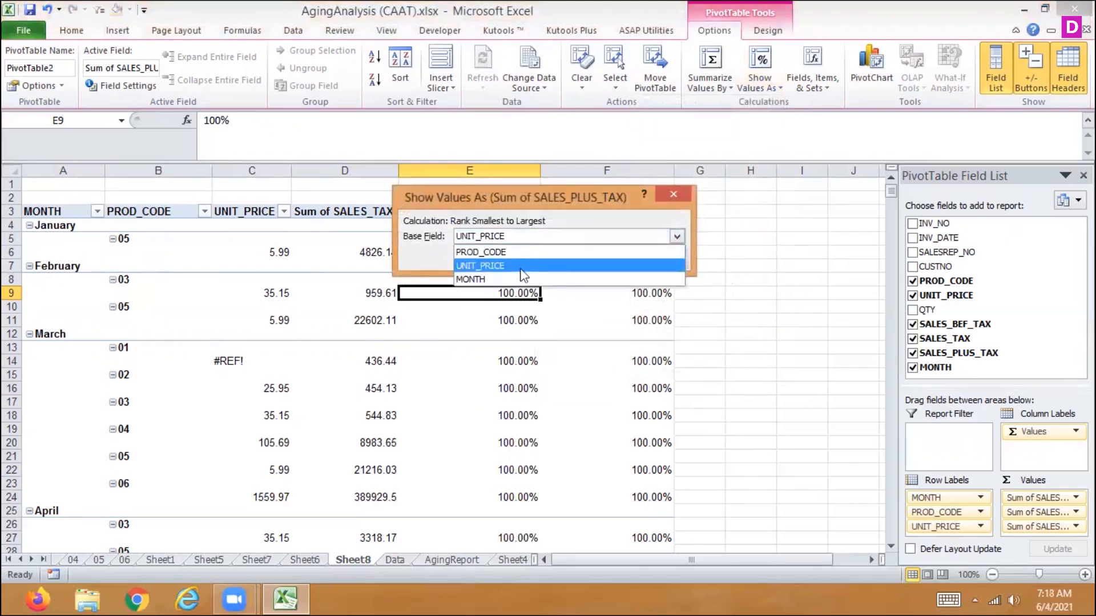
left_click(520, 280)
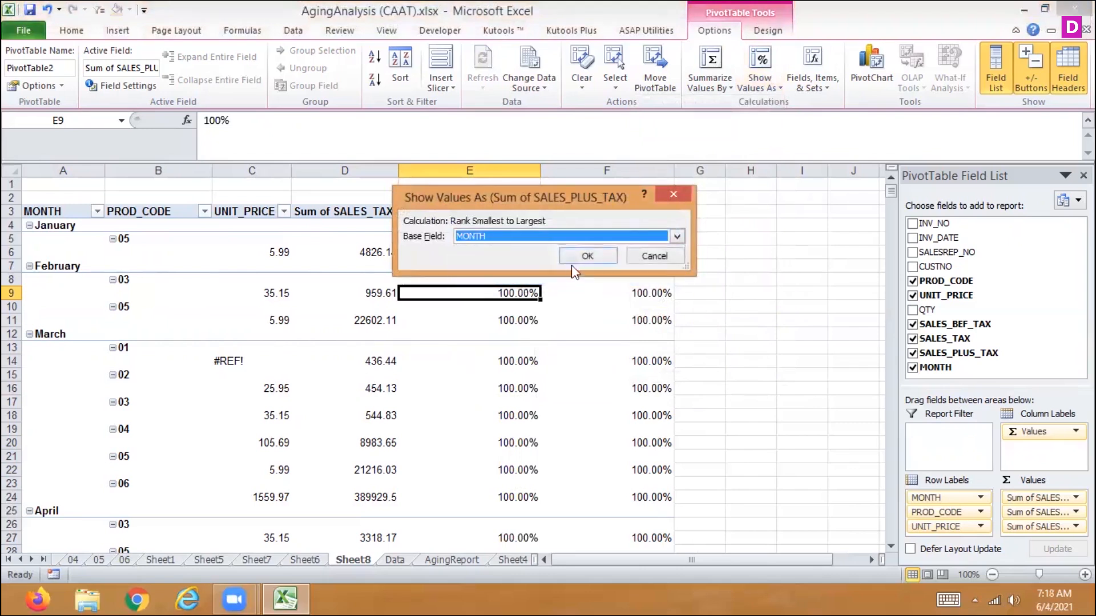
left_click(581, 257)
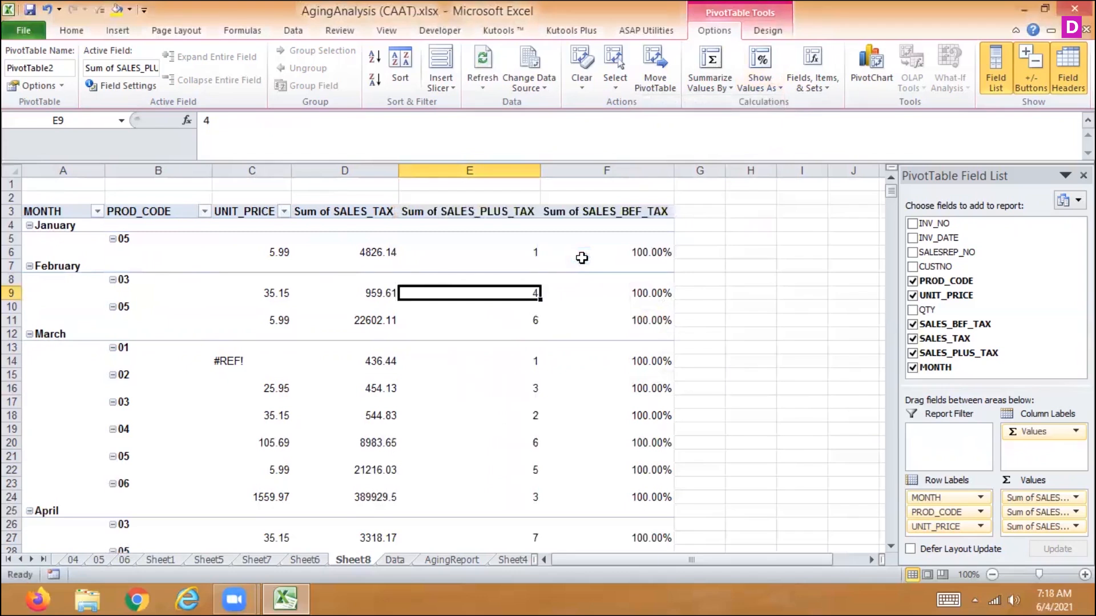
- Examine the Sum of SALES_PLUS_TAX ranks for each product code from January down to June
left_click(504, 242)
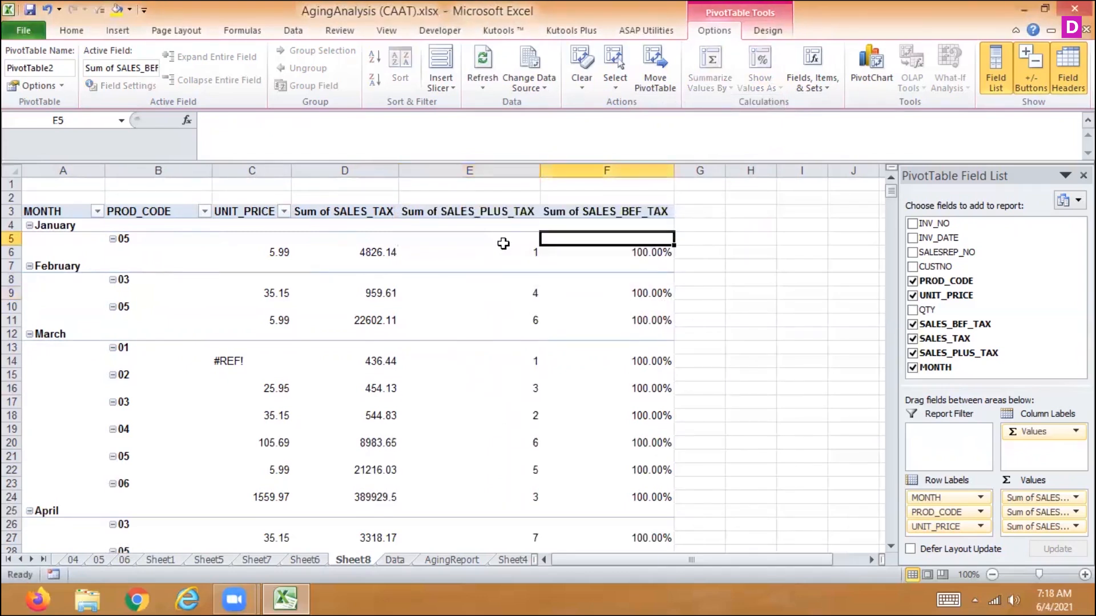
key("Down")
key("Down")
key("Down")
key("Down")
key("Down")
key("Down")
key("Down")
key("Down")
key("Down")
key("Down")
key("Down")
key("Down")
key("Down")
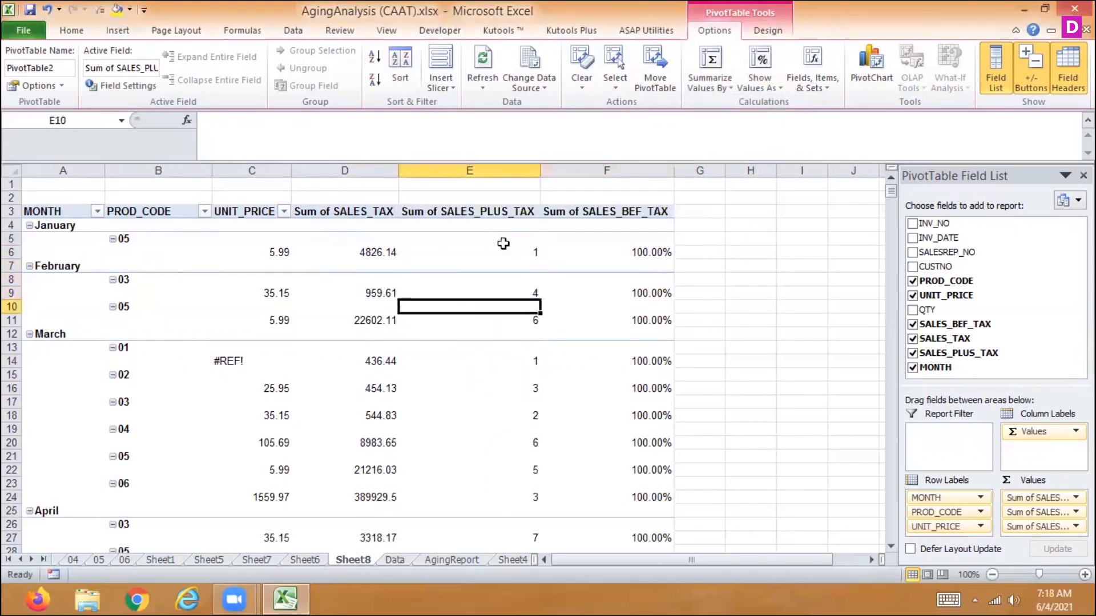
key("Down")
key("Down")
key("Down")
key("Down")
key("Down")
key("Down")
key("Down")
key("Down")
key("Down")
key("Down")
key("Down")
key("Down")
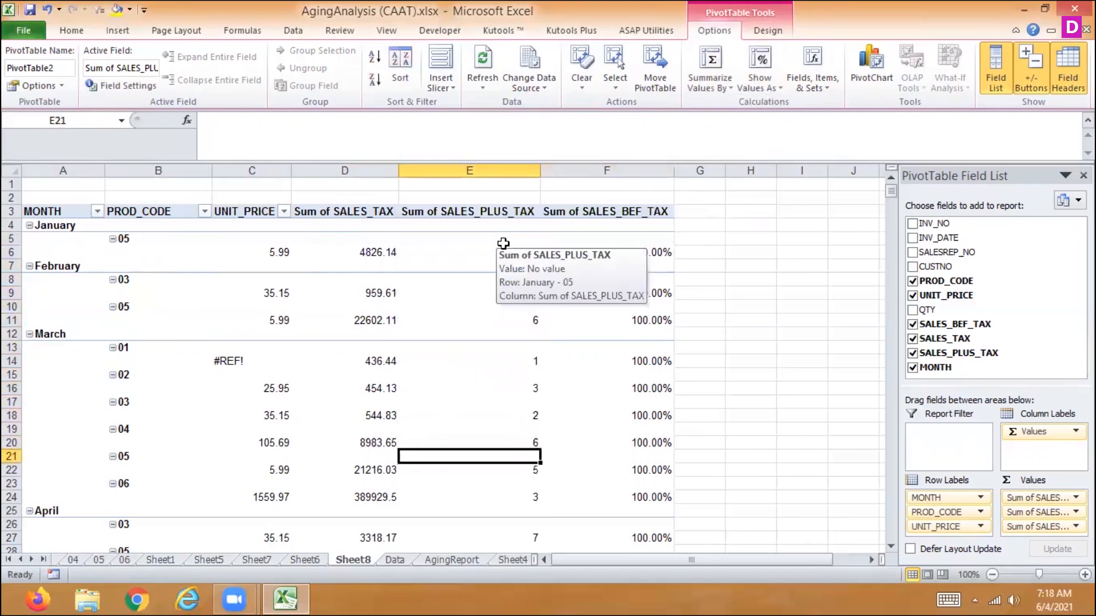
key("Down")
key("Down")
key("Down")
key("Down")
key("Down")
key("Down")
key("Down")
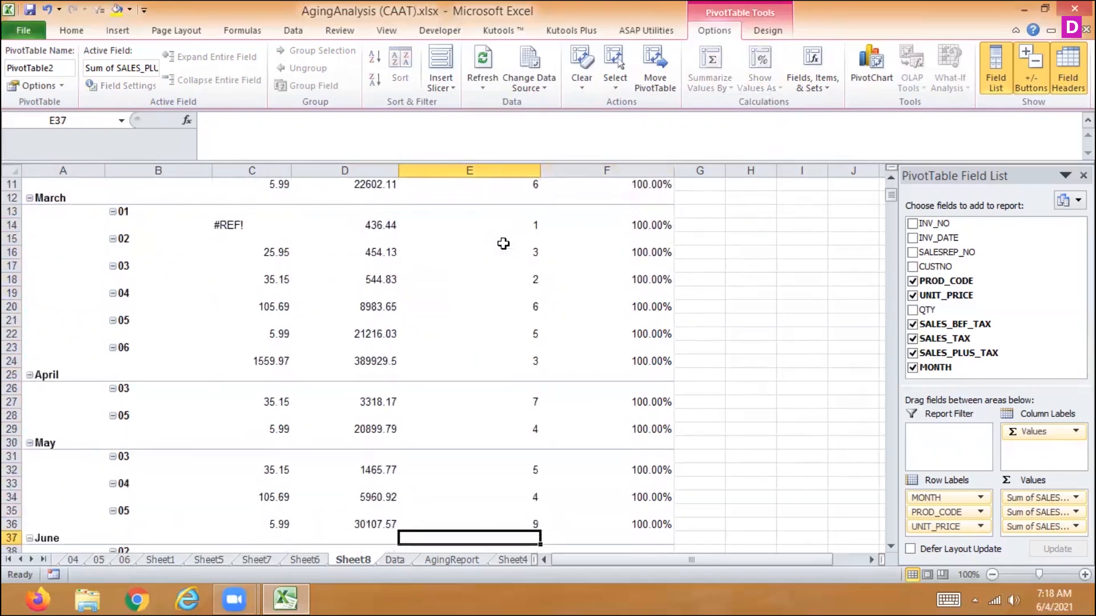
key("Up")
key("Up")
key("Up")
key("Up")
key("Up")
key("Up")
key("Up")
key("Up")
key("Up")
key("Up")
key("Up")
key("Up")
key("Up")
key("Up")
key("Up")
key("Up")
key("Up")
key("Up")
key("Up")
key("Up")
key("Up")
key("Up")
key("Up")
key("Up")
key("Down")
key("Down")
key("Down")
key("Down")
key("Down")
key("Down")
key("Down")
key("Down")
key("Down")
key("Down")
key("Down")
key("Down")
key("Down")
key("Down")
key("Down")
key("Down")
key("Down")
key("Down")
key("Down")
key("Down")
key("Down")
key("Down")
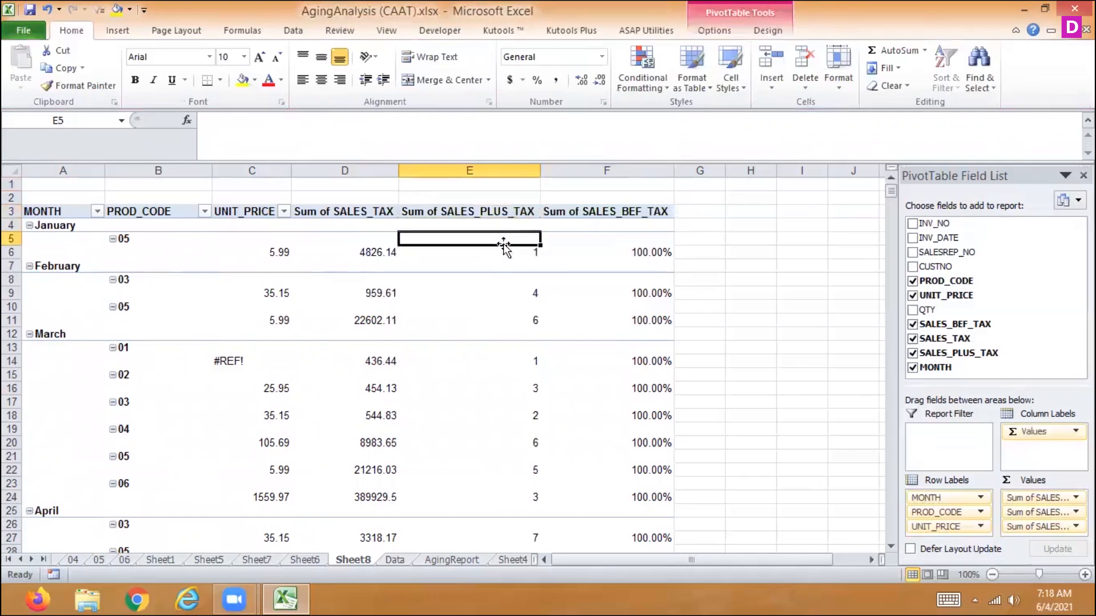
key("Down")
key("Down")
key("Down")
key("Down")
key("Down")
key("Down")
key("Down")
key("Down")
key("Down")
key("Down")
key("Down")
key("Down")
key("Down")
key("Down")
key("Down")
key("Down")
key("Down")
key("Down")
key("Down")
key("Down")
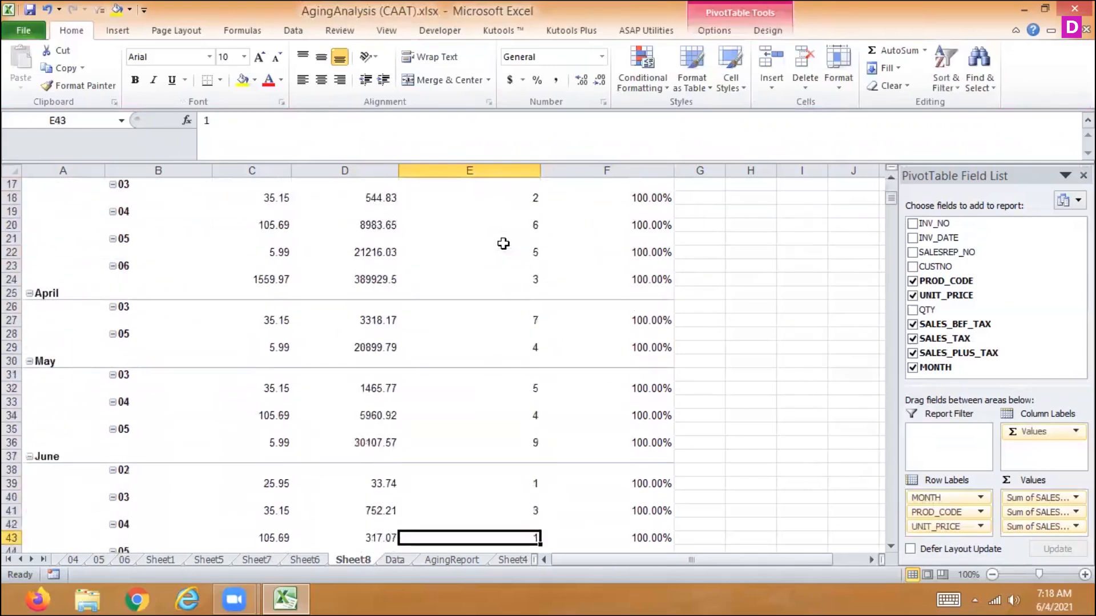
- Show the Sum of SALES_PLUS_TAX values as Rank Smallest to Largest, with PROD_CODE as base field
key("Up")
key("Up")
key("Up")
key("Up")
key("Up")
key("Up")
key("Up")
key("Up")
key("Up")
key("Up")
key("Up")
key("Up")
key("Up")
key("Up")
key("Up")
key("Up")
key("Up")
key("Up")
key("Up")
key("Up")
key("Up")
key("Up")
key("Up")
key("Up")
key("Up")
key("Up")
key("Up")
key("Up")
key("Up")
key("Up")
key("Up")
key("Up")
key("Up")
key("Up")
key("Up")
key("Up")
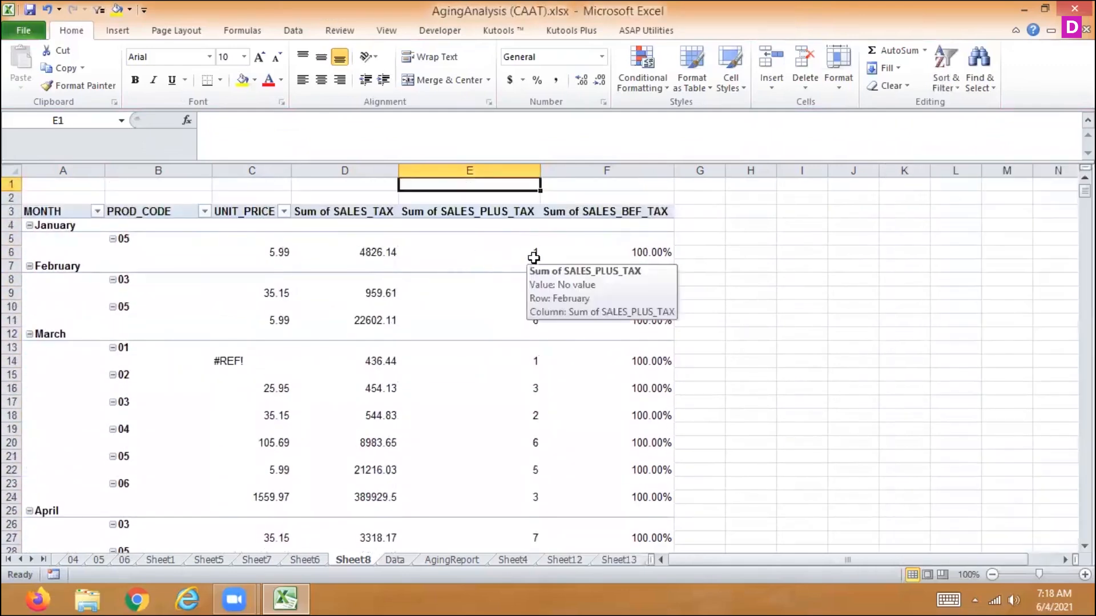
left_click(531, 252)
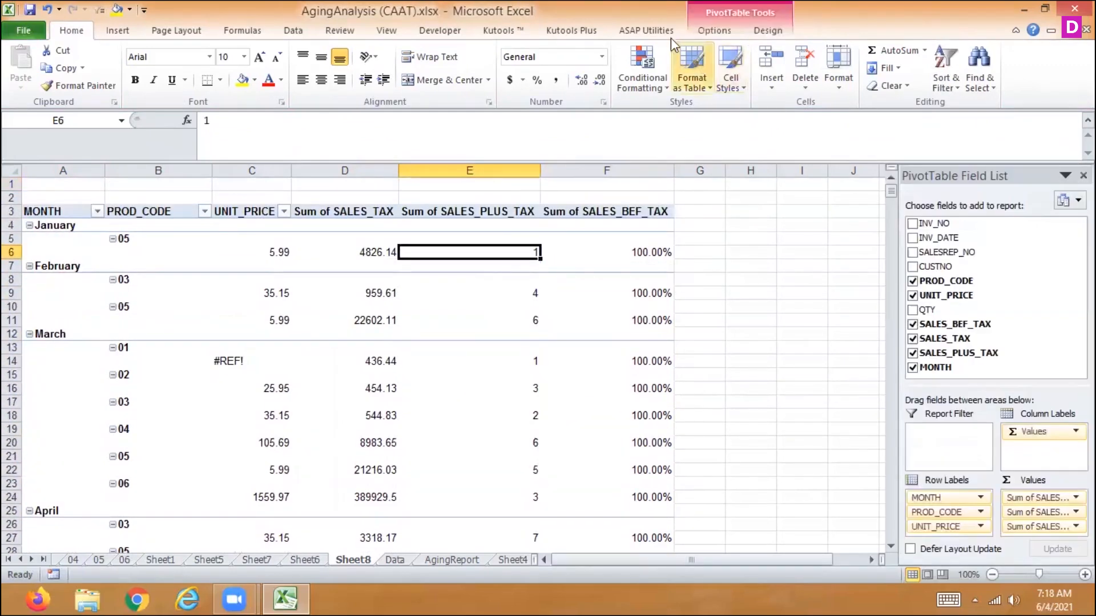
left_click(714, 30)
left_click(760, 85)
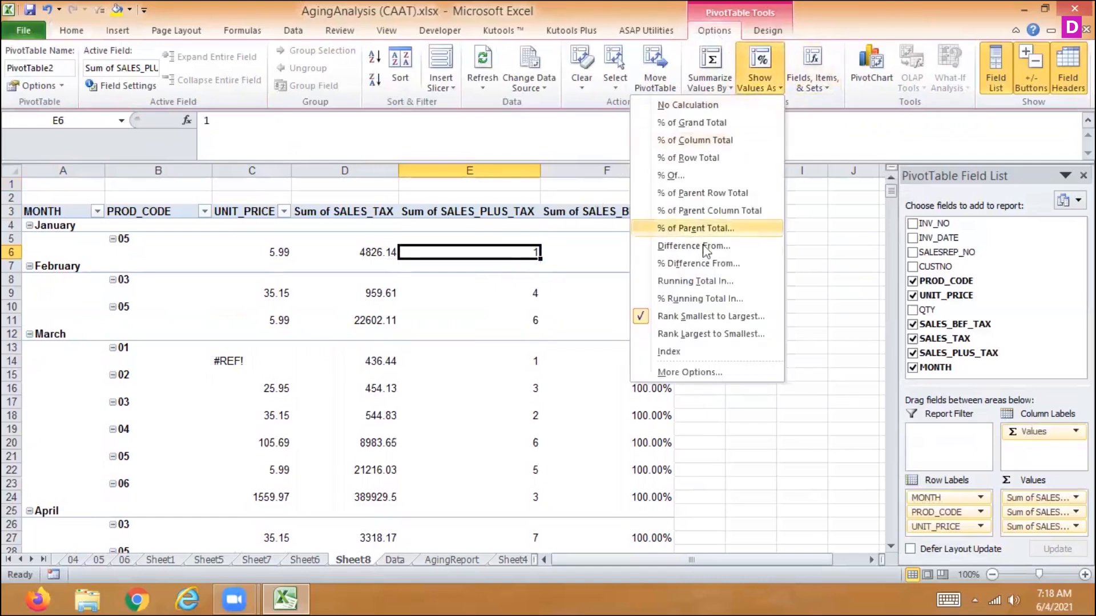
left_click(678, 318)
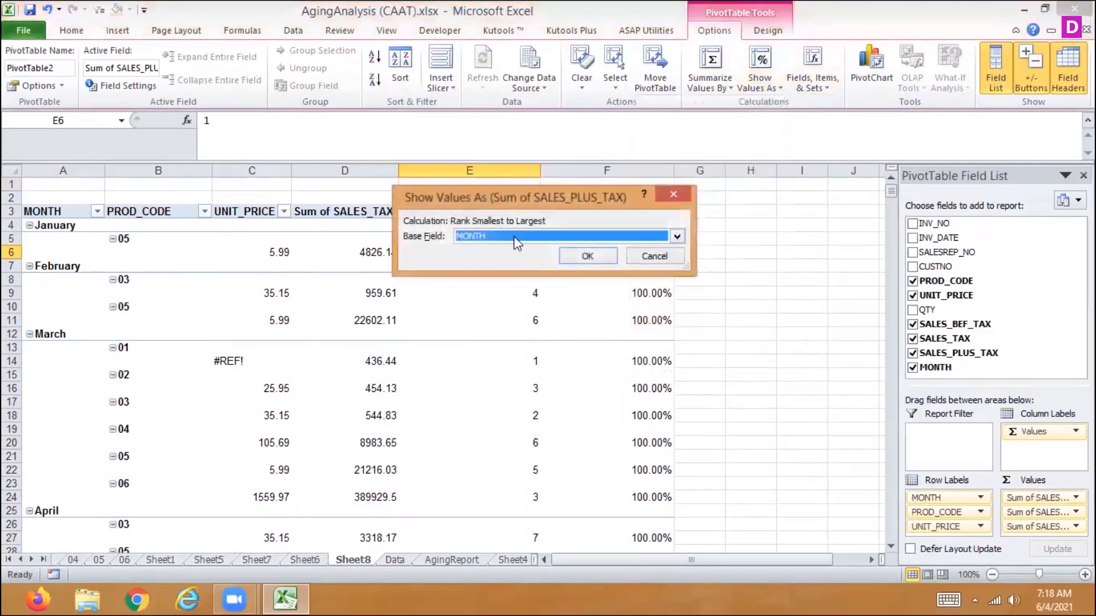
left_click(516, 236)
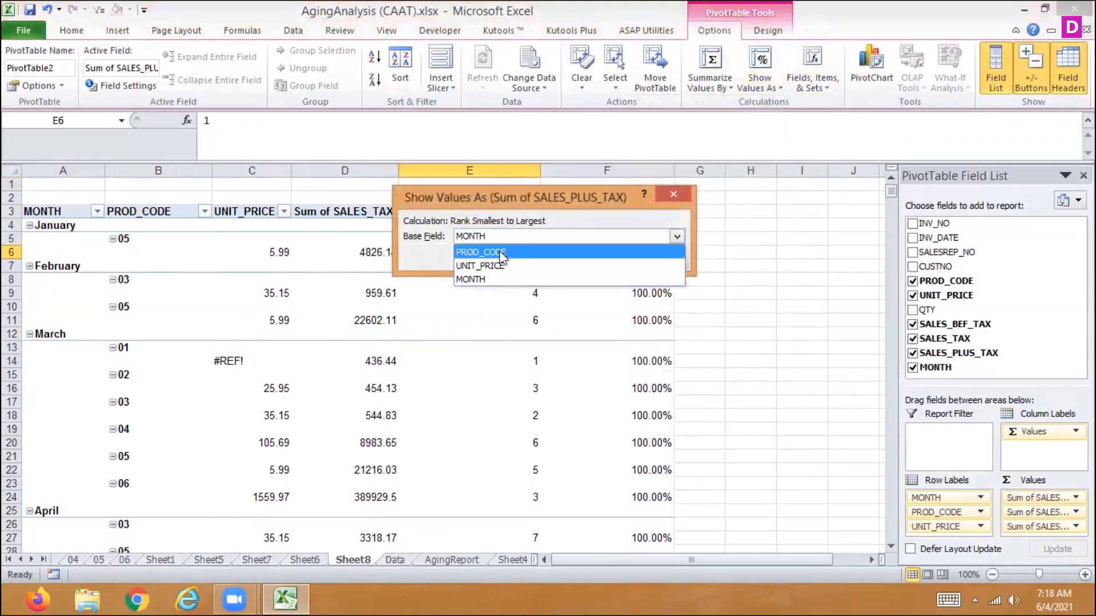
left_click(499, 251)
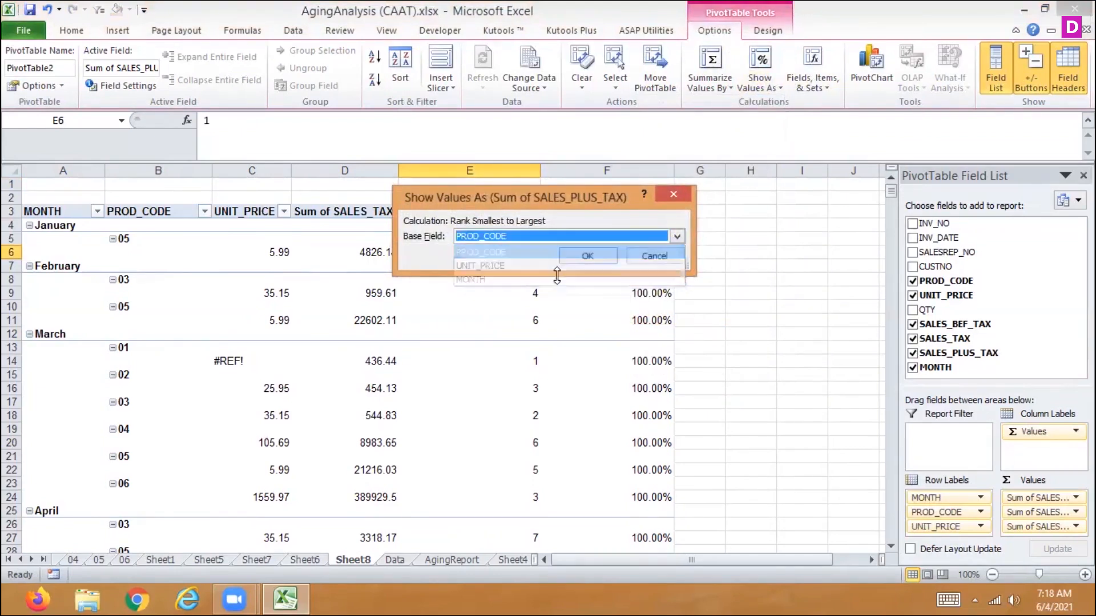
left_click(604, 255)
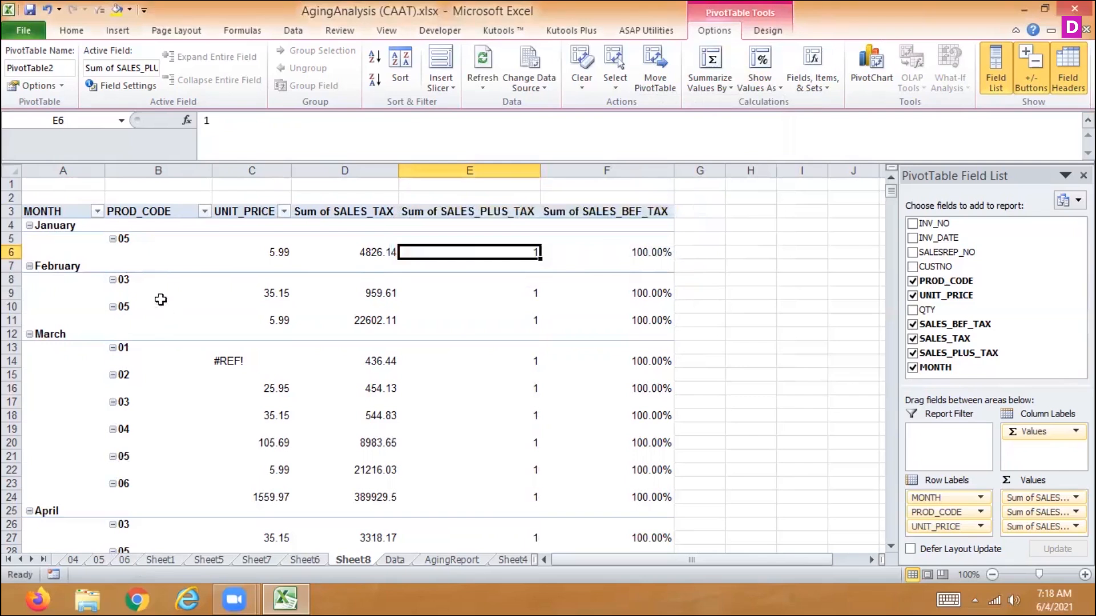
- Switch the Sum of SALES_PLUS_TAX values to Rank Largest to Smallest, with MONTH as base field
left_click(761, 80)
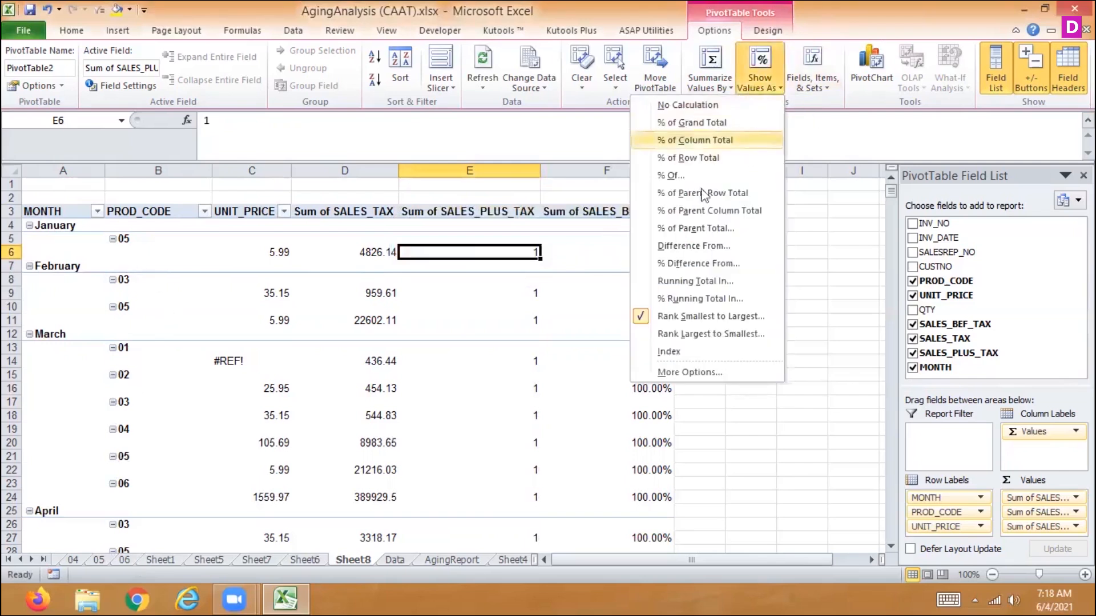
left_click(711, 334)
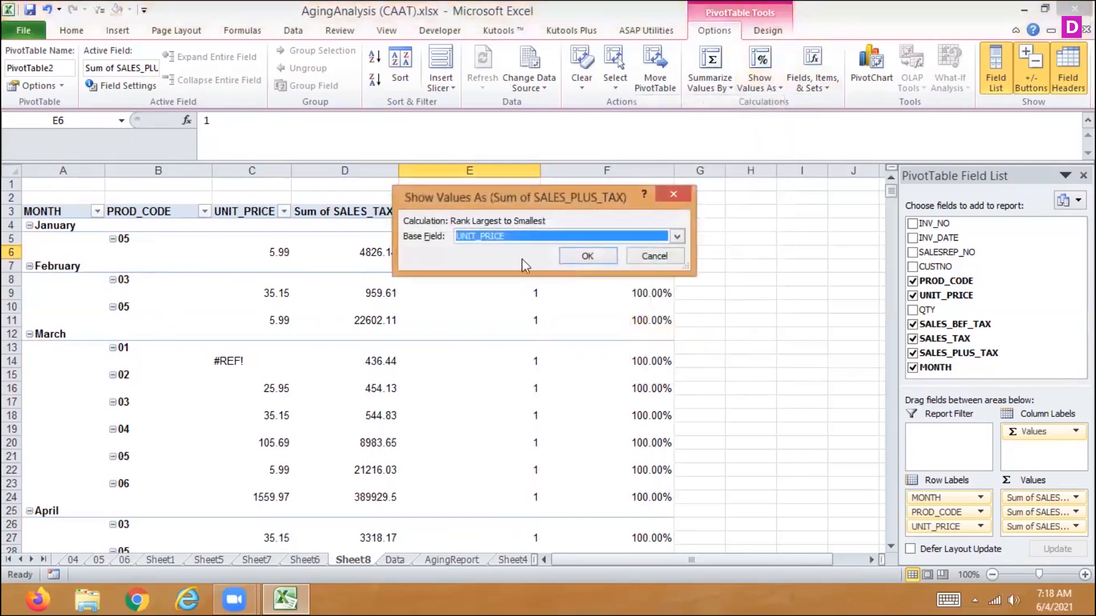
left_click(573, 244)
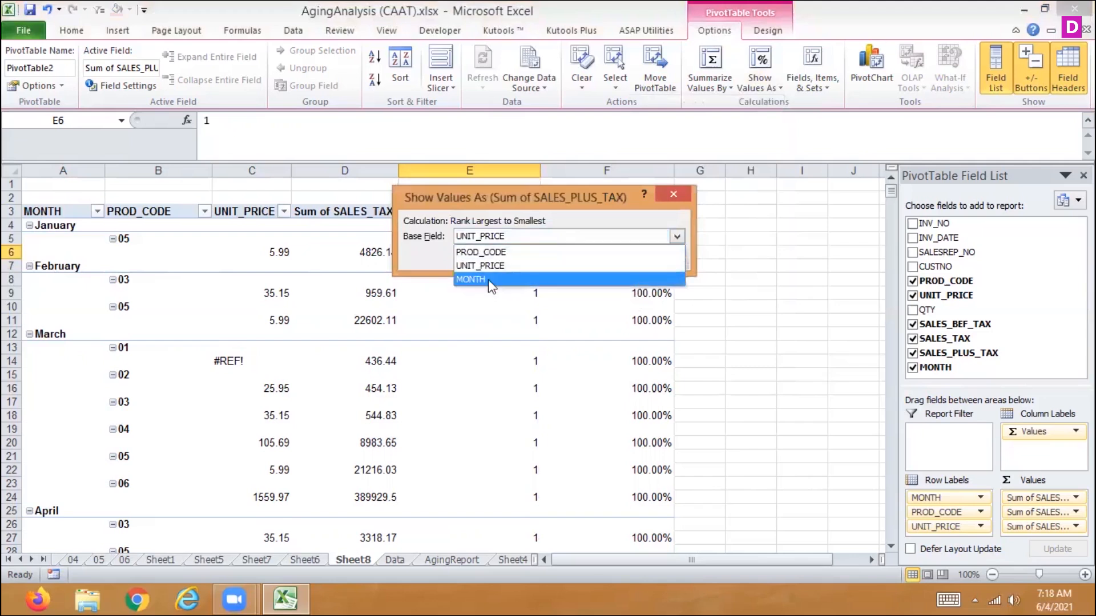
left_click(491, 281)
left_click(585, 256)
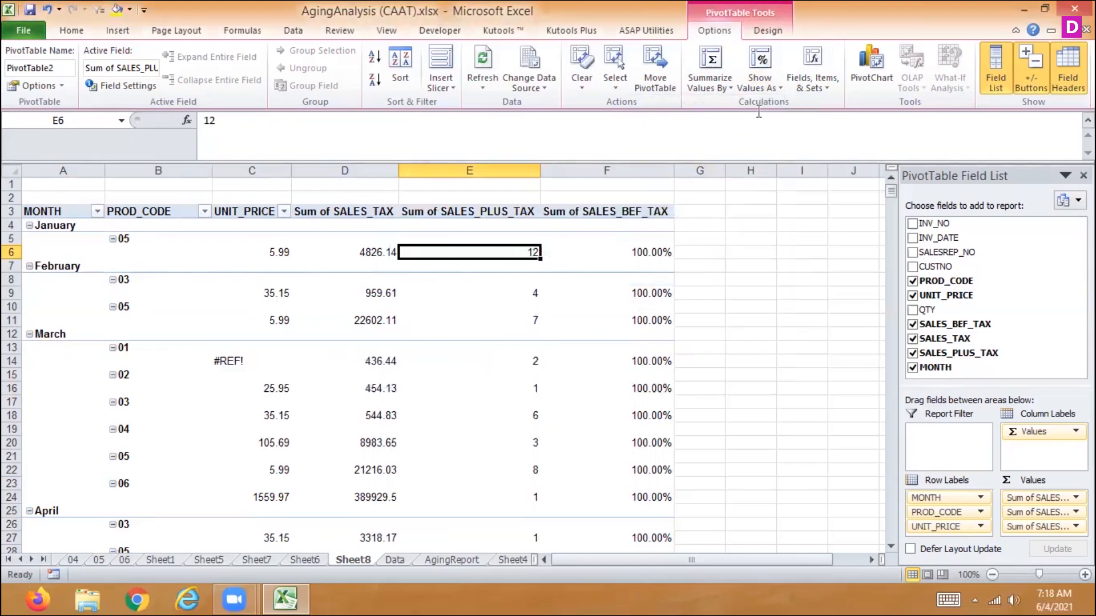
- Reset Sum of SALES_PLUS_TAX to No Calculation and show it as Rank Smallest to Largest, with MONTH as base field
left_click(762, 88)
left_click(711, 106)
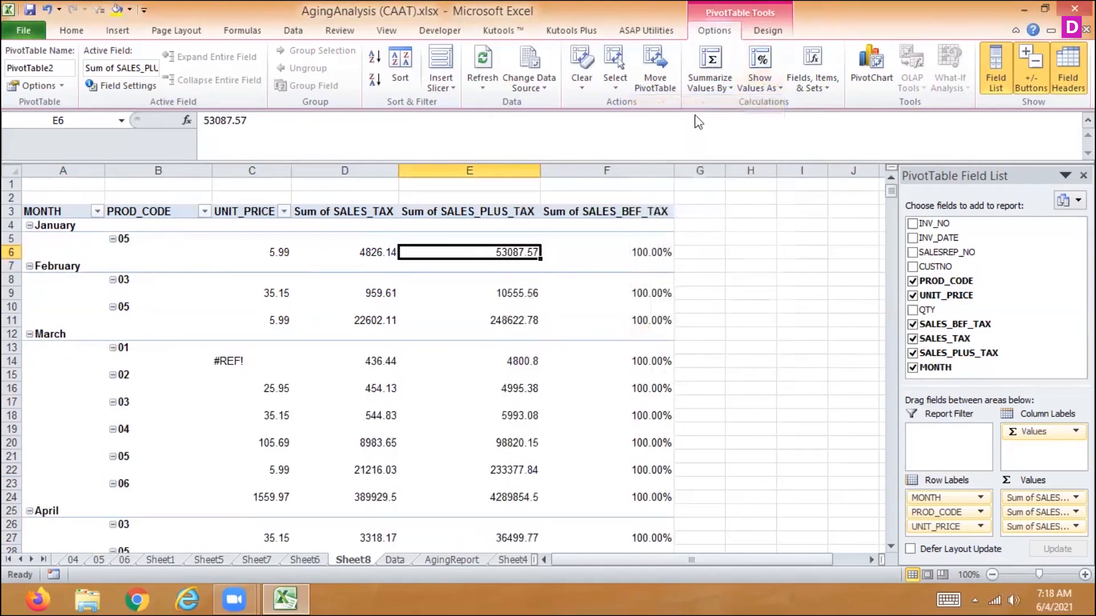
left_click(769, 87)
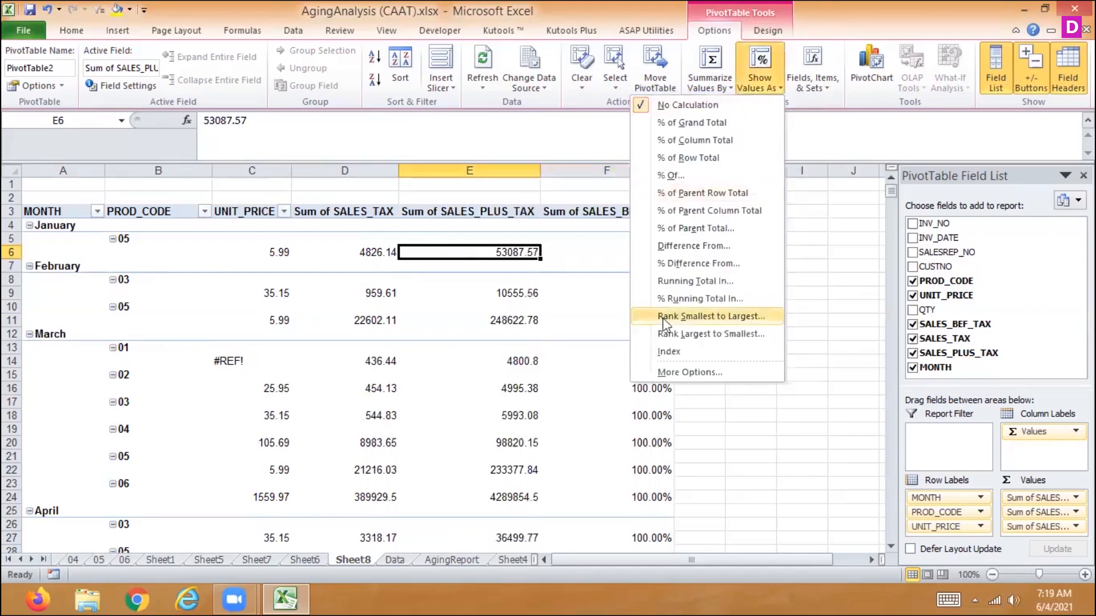
left_click(677, 318)
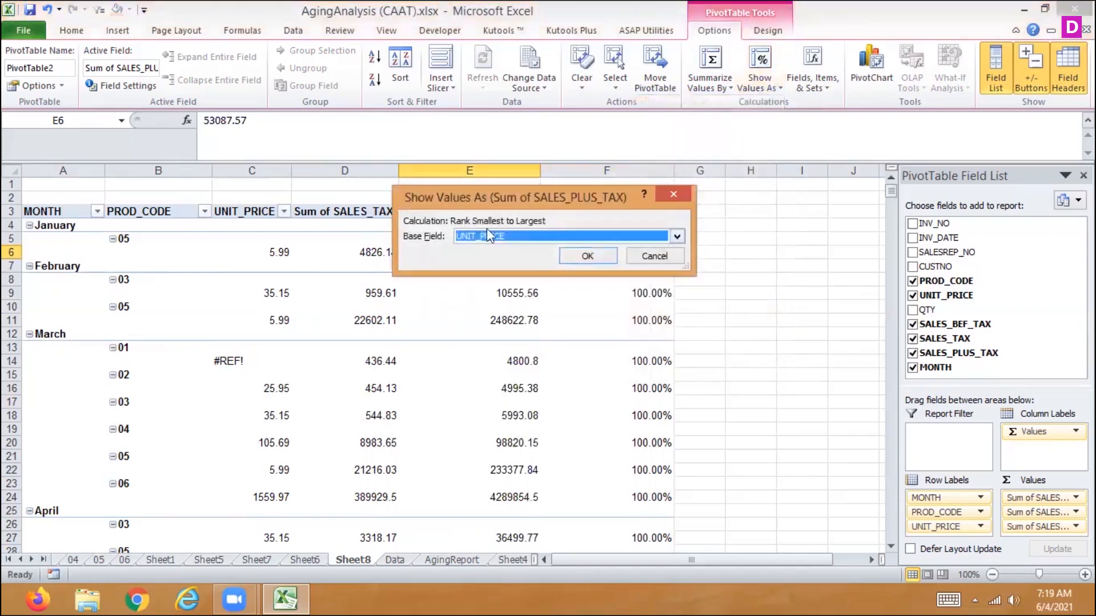
left_click(481, 236)
left_click(471, 279)
left_click(587, 258)
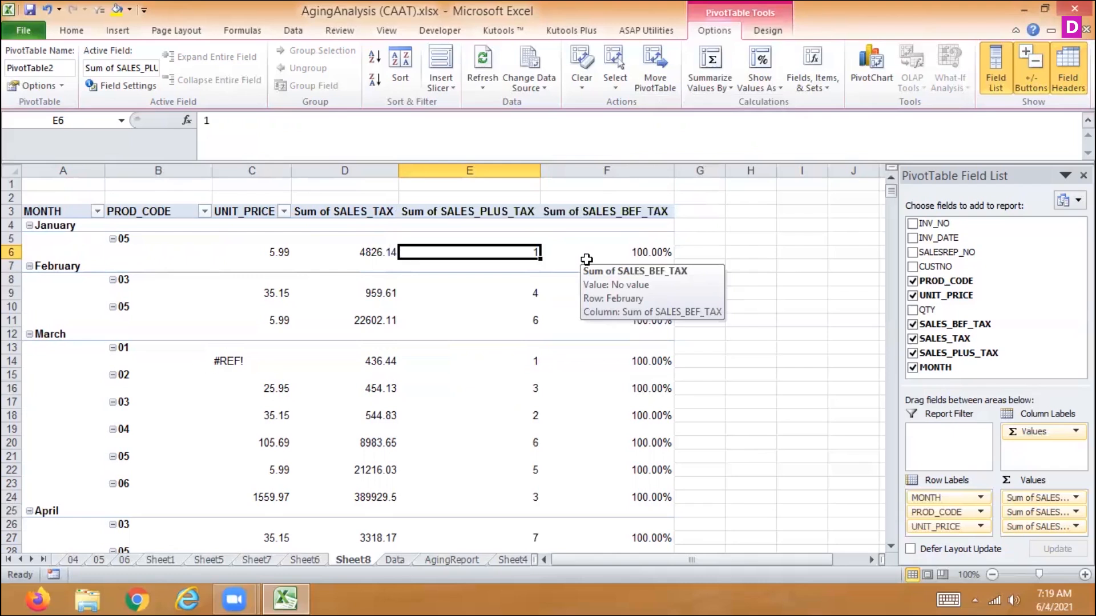
- Change the Sum of SALES_PLUS_TAX ranking to Rank Largest to Smallest, based on MONTH
left_click(760, 87)
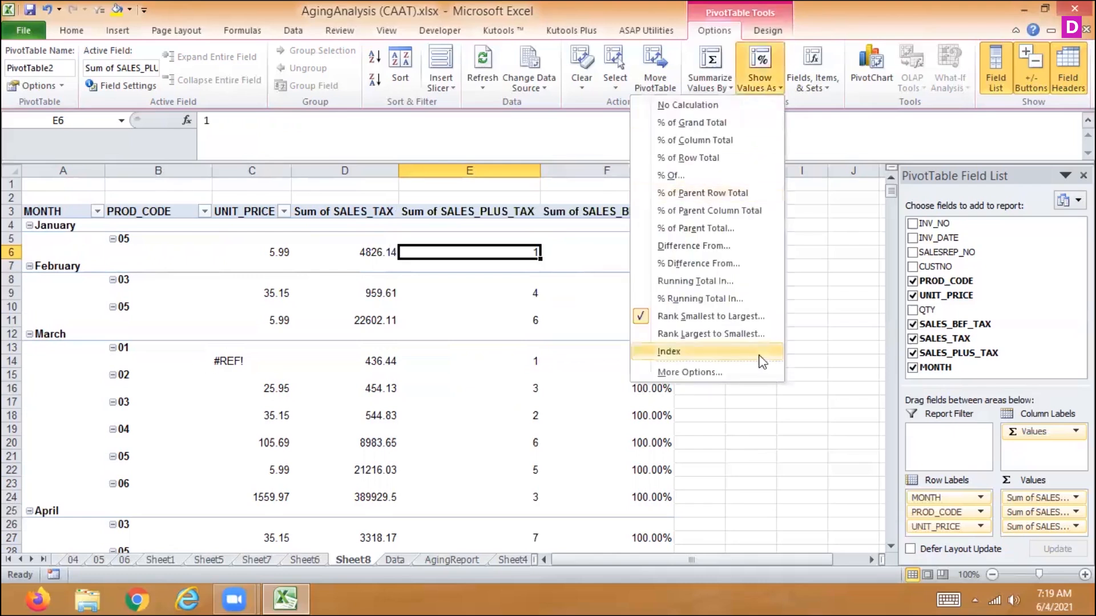
left_click(733, 339)
left_click(597, 238)
left_click(547, 265)
left_click(565, 244)
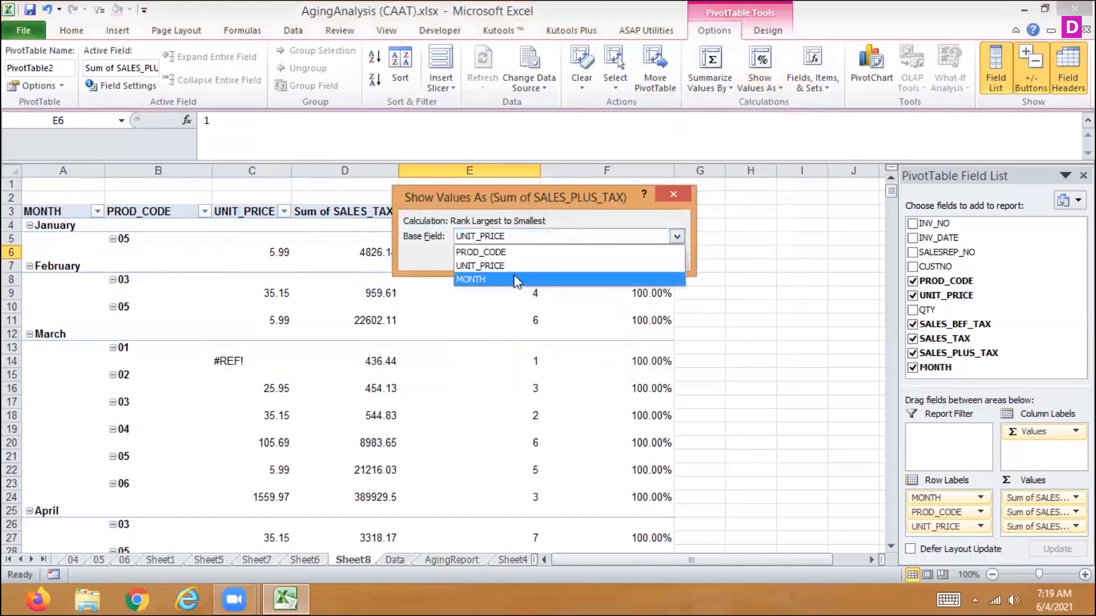
left_click(521, 276)
left_click(580, 257)
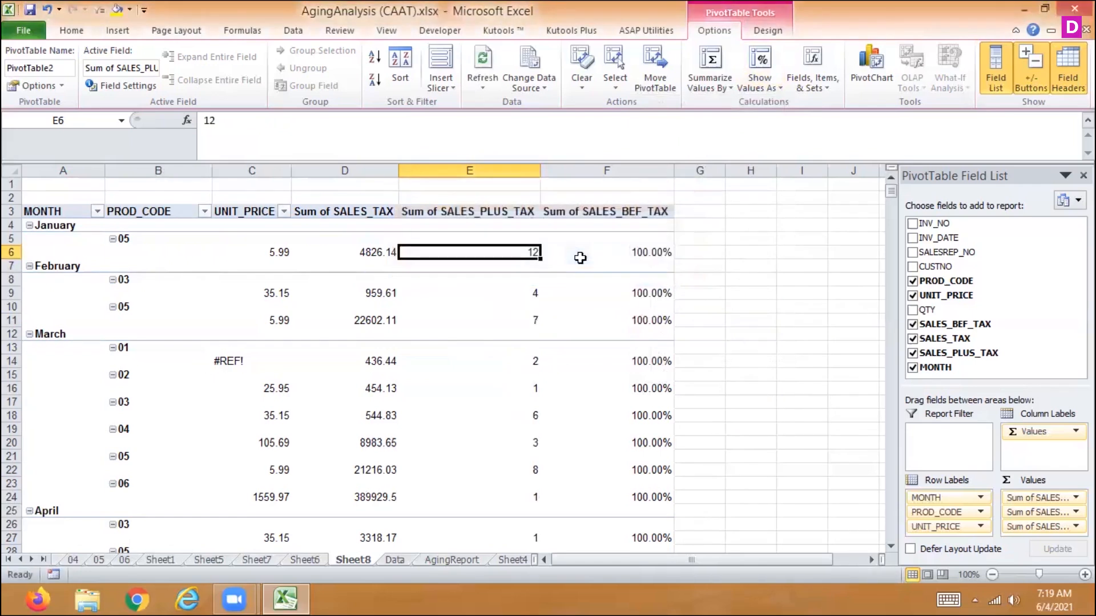
- Show the Sum of SALES_PLUS_TAX values as Rank Largest to Smallest, with PROD_CODE as base field
left_click(794, 79)
left_click(758, 85)
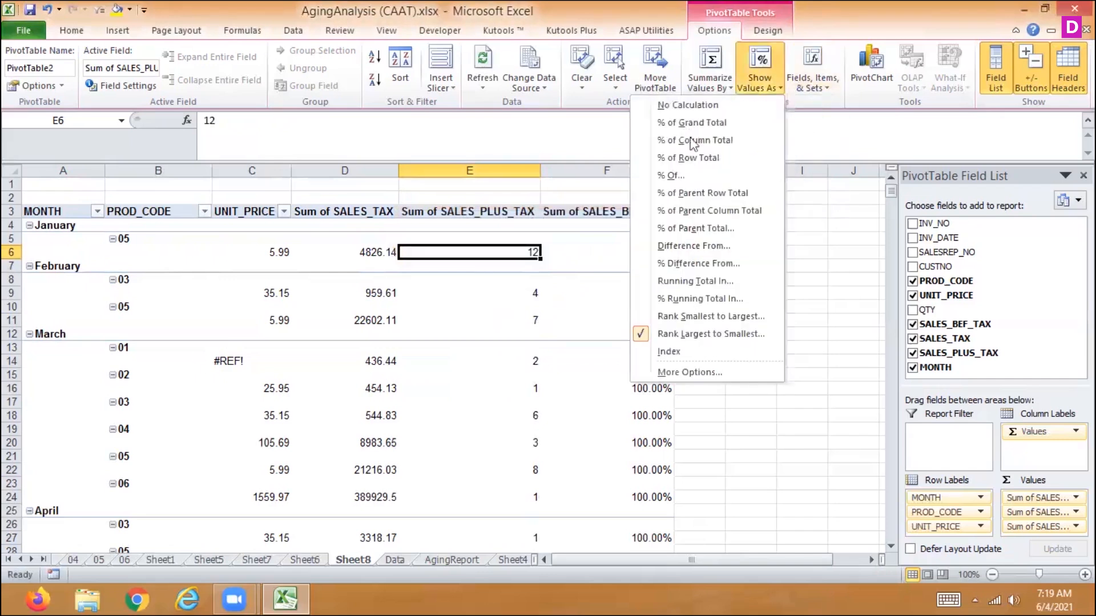
left_click(674, 334)
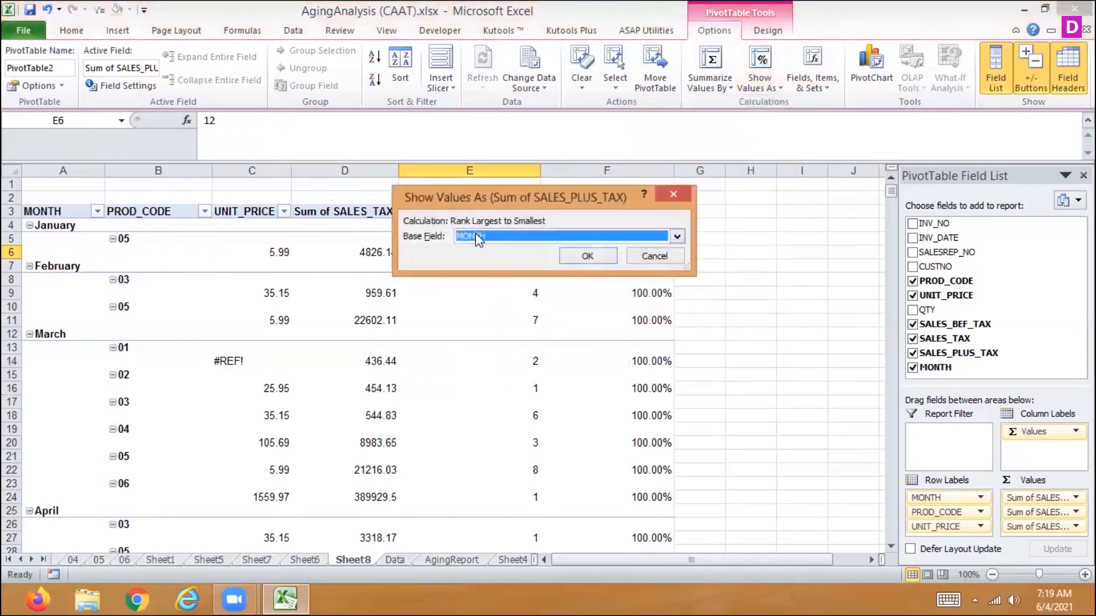
left_click(475, 236)
left_click(473, 264)
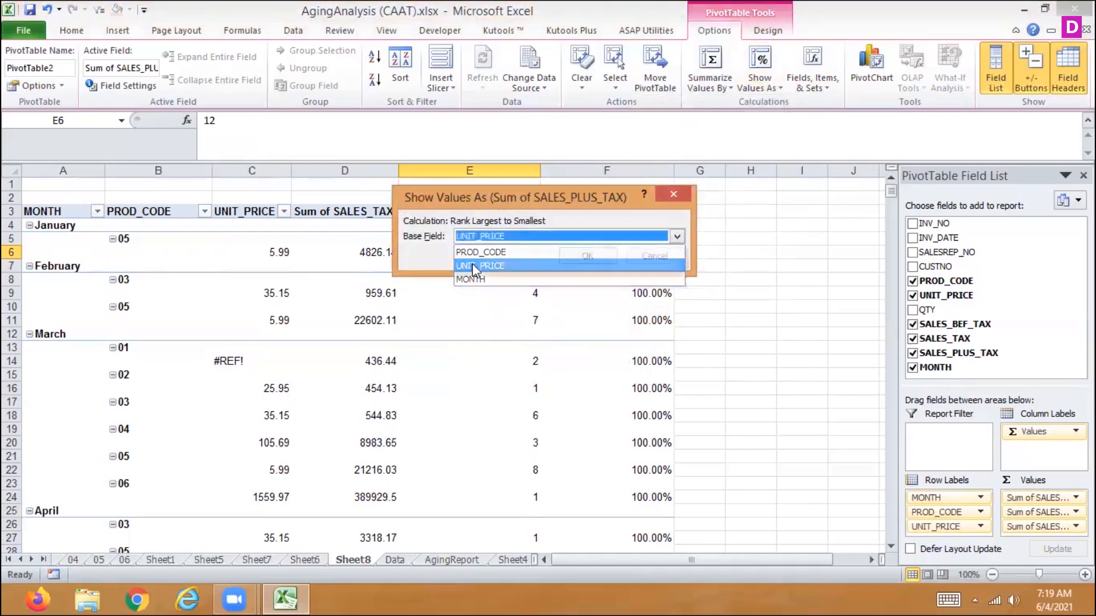
left_click(484, 236)
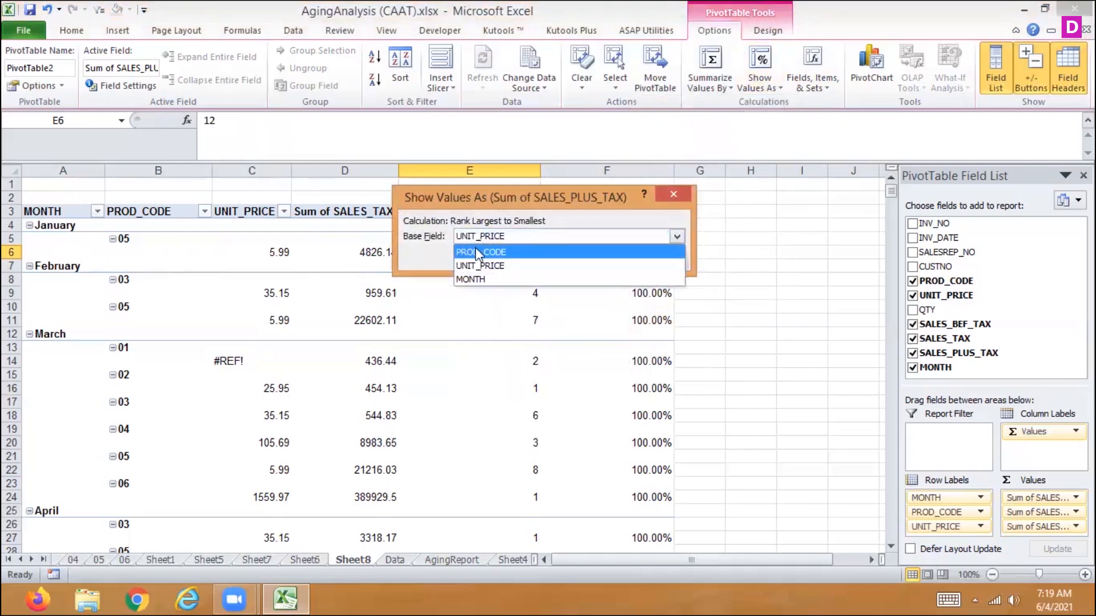
left_click(475, 250)
left_click(586, 258)
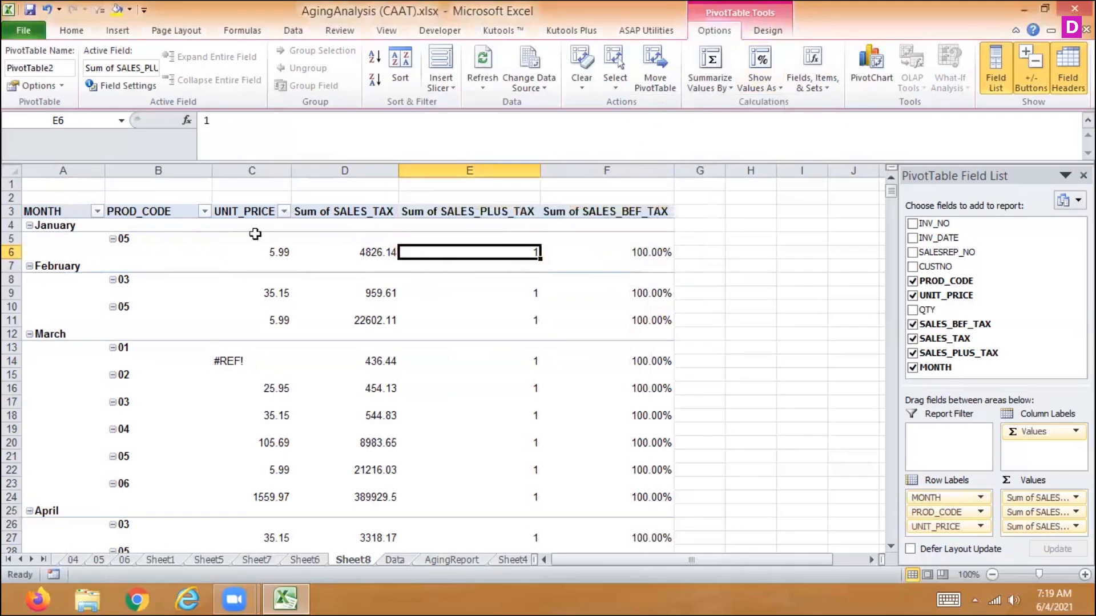
- Examine the product codes and their Sum of SALES_PLUS_TAX ranks from January down to April
left_click(140, 241)
key("Down")
key("Down")
key("Down")
key("Down")
key("Down")
key("Down")
key("Down")
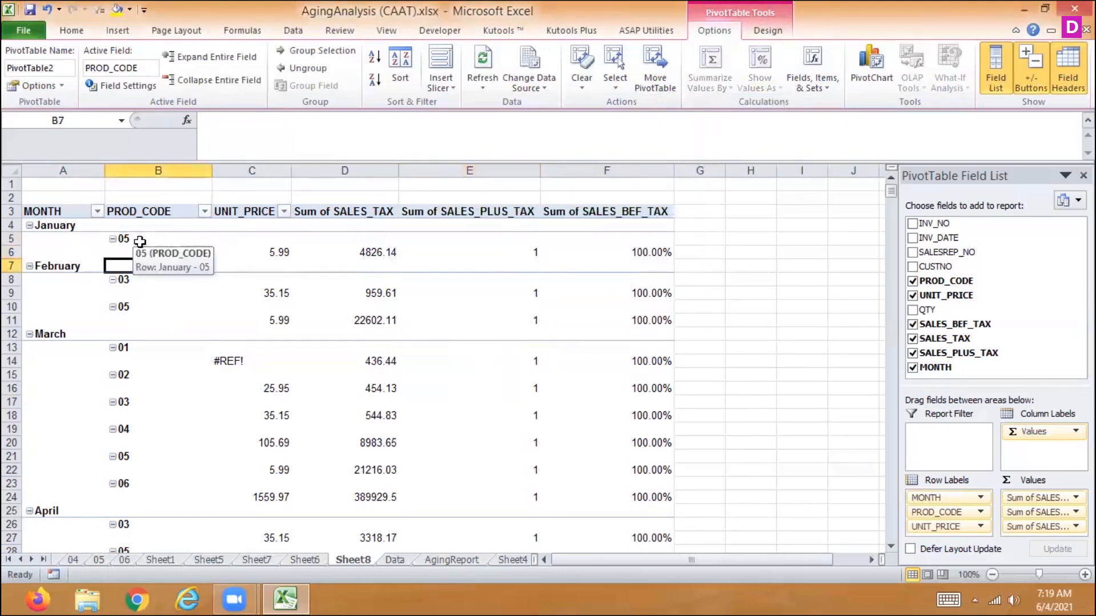
key("Down")
key("Down")
key("Down")
key("Down")
key("Down")
key("Down")
key("Down")
key("Down")
key("Down")
key("Down")
key("Down")
key("Down")
key("Down")
key("Down")
key("Down")
key("Down")
key("Down")
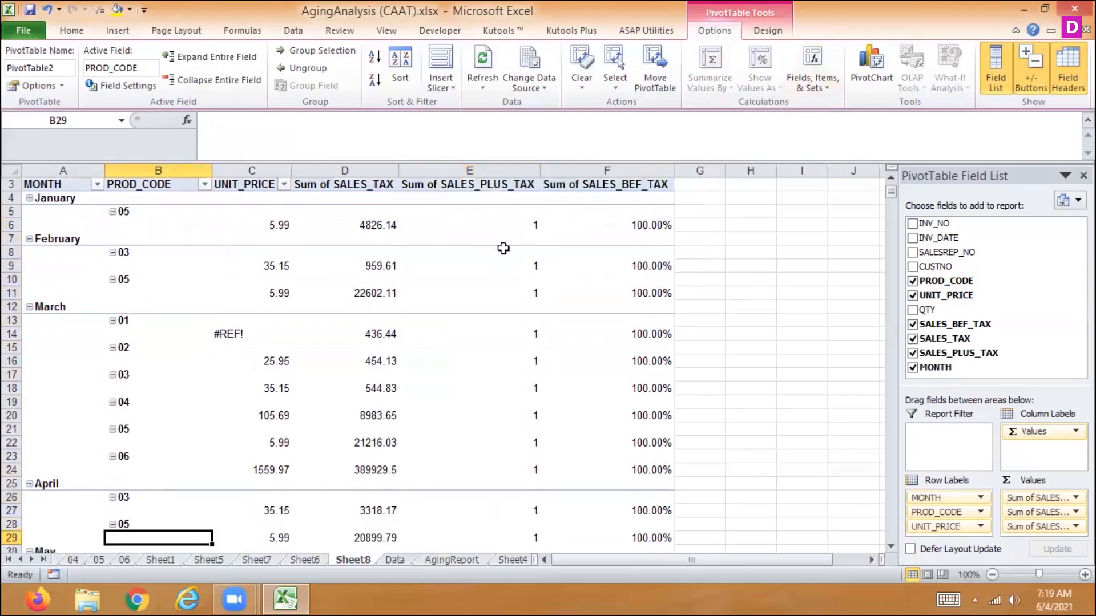
- Show the Sum of SALES_TAX values as Difference From, with base field UNIT_PRICE and base item 35.15
left_click(399, 272)
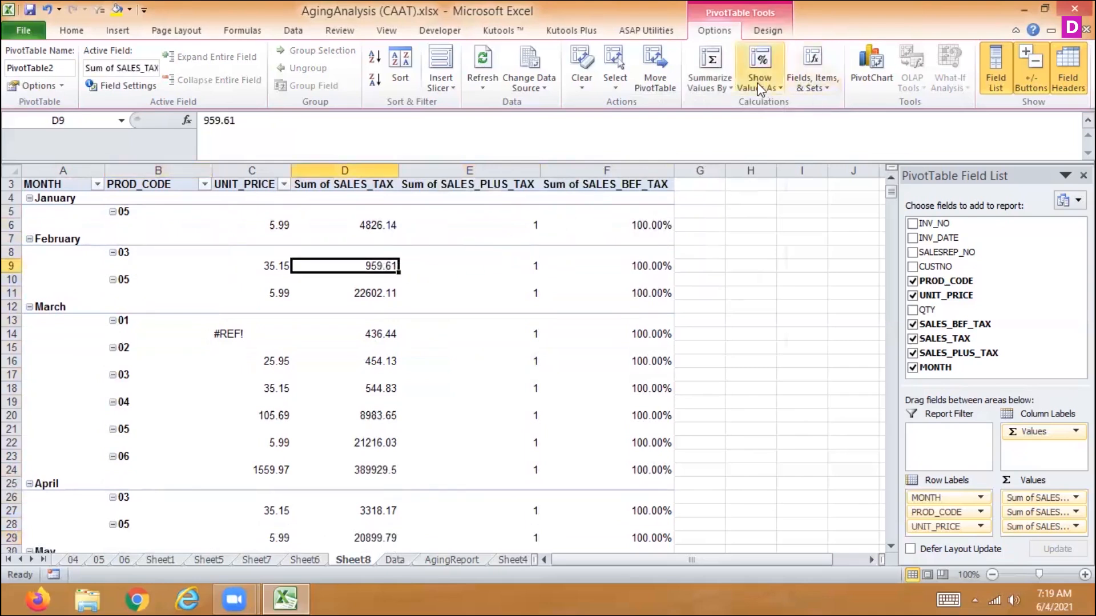
left_click(759, 80)
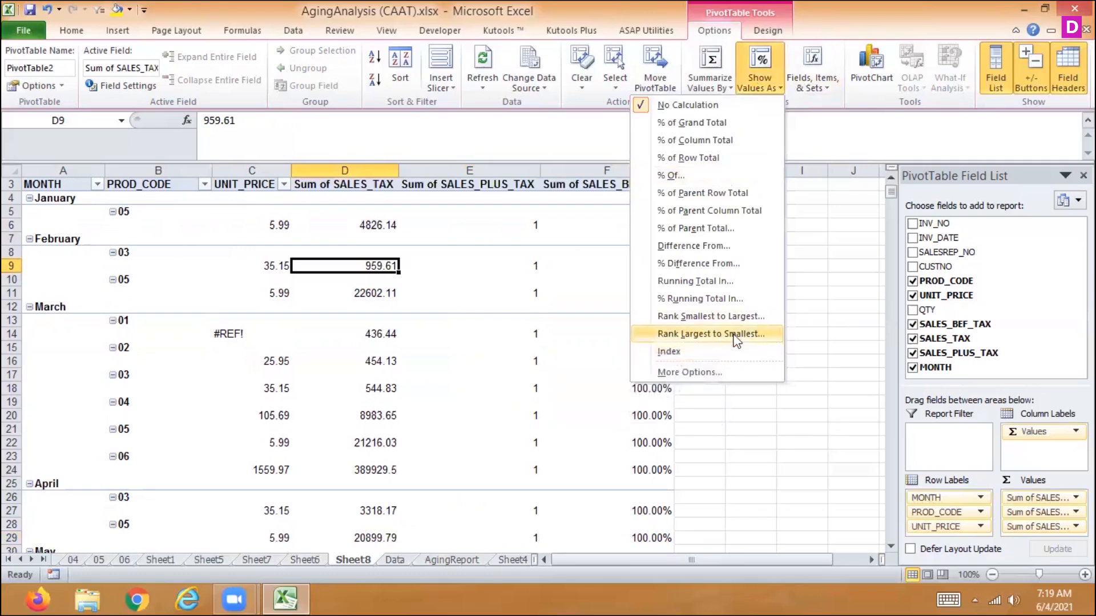
left_click(687, 247)
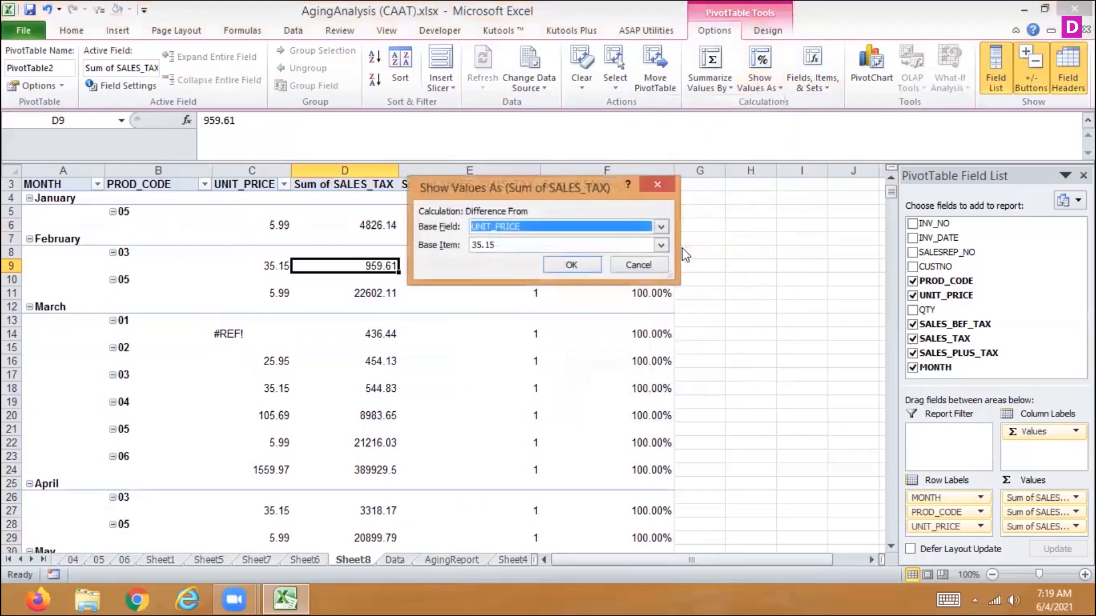
left_click(525, 246)
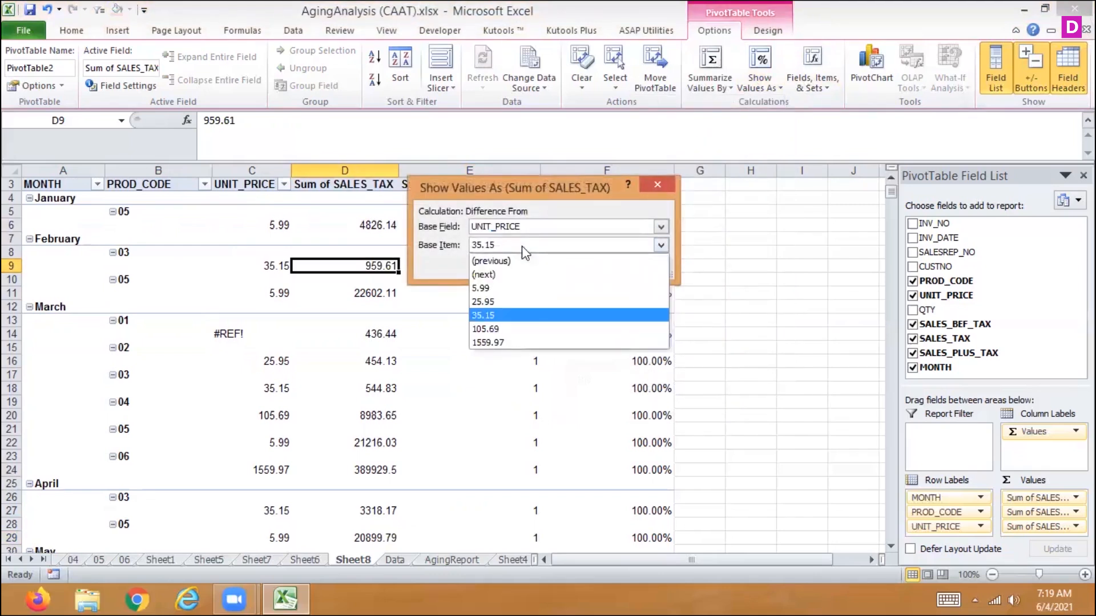
left_click(523, 248)
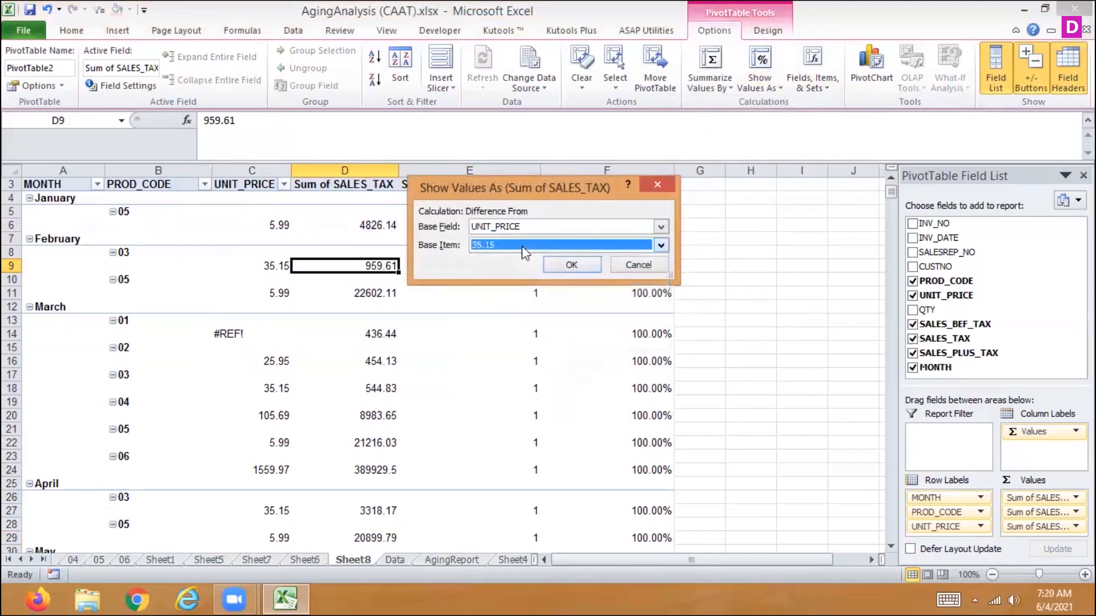
left_click(572, 266)
- Examine the Sum of SALES_TAX differences for each unit price from January down to July
left_click(340, 227)
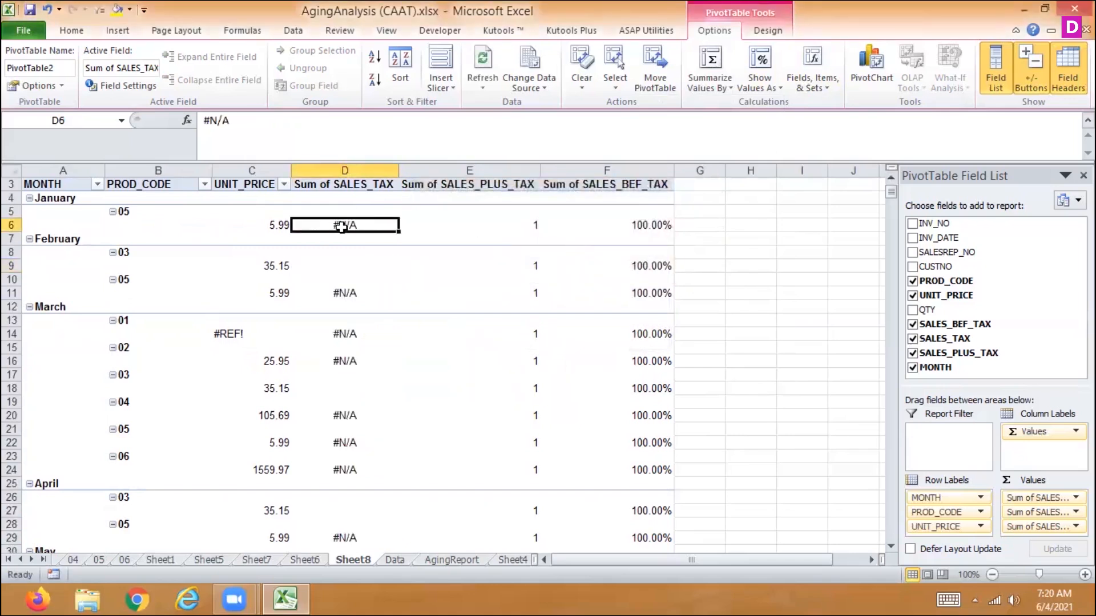
key("Down")
key("Down")
key("Down")
key("Down")
key("Down")
key("Down")
key("Down")
key("Down")
key("Down")
key("Down")
key("Down")
key("Down")
key("Down")
key("Down")
key("Down")
key("Down")
key("Down")
key("Down")
key("Down")
key("Down")
key("Down")
key("Down")
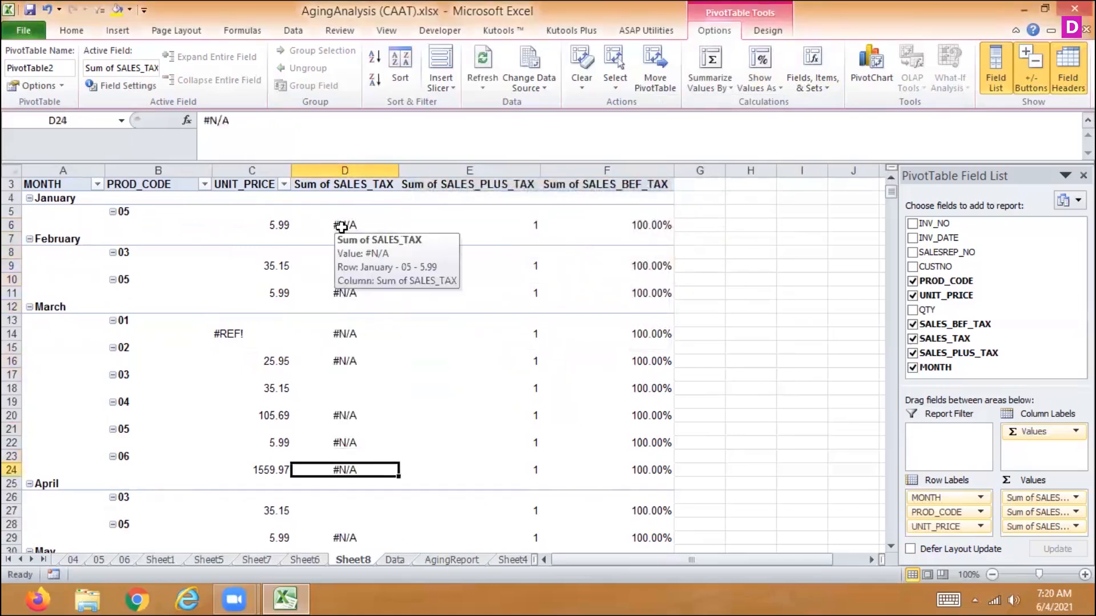
key("Down")
key("Down")
key("Down")
key("Down")
key("Down")
key("Down")
key("Down")
key("Down")
key("Down")
key("Down")
key("Down")
key("Down")
key("Down")
key("Down")
key("Down")
key("Down")
key("Down")
key("Down")
key("Down")
key("Down")
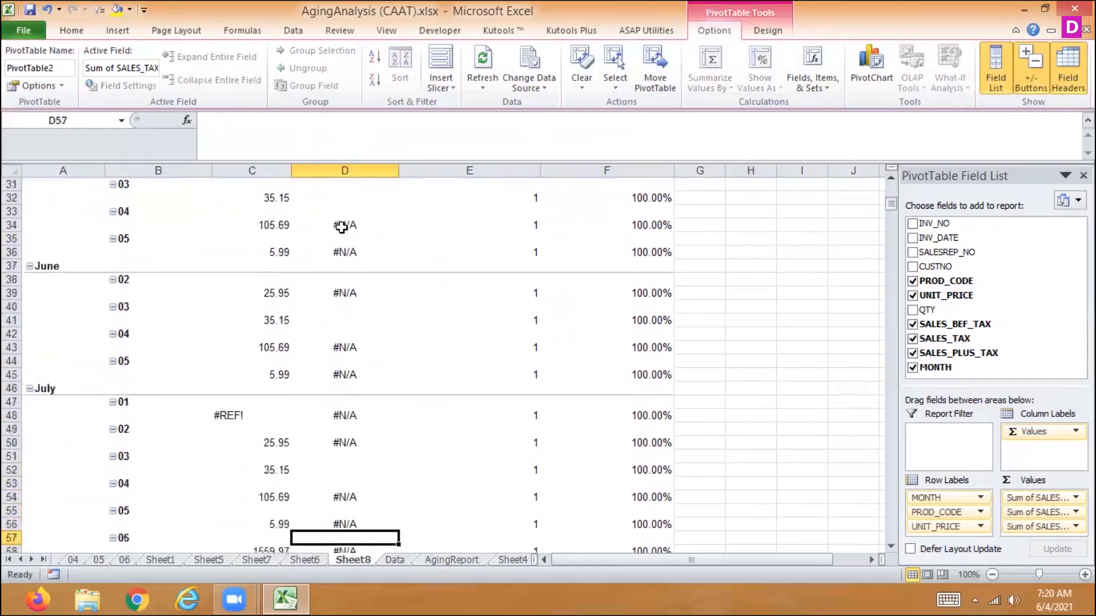
- Examine the Sum of SALES_TAX differences from July down to September and back up to January
key("Down")
key("Down")
key("Down")
key("Down")
key("Down")
key("Down")
key("Down")
key("Down")
key("Down")
key("Up")
key("Up")
key("Up")
key("Up")
key("Up")
key("Up")
key("Up")
key("Up")
key("Up")
key("Up")
key("Up")
key("Up")
key("Up")
key("Up")
key("Up")
key("Up")
key("Up")
key("Up")
key("Up")
key("Up")
key("Up")
key("Up")
key("Up")
key("Up")
key("Up")
key("Up")
key("Up")
key("Up")
key("Up")
key("Up")
key("Up")
key("Up")
key("Up")
key("Up")
key("Up")
key("Up")
key("Up")
key("Up")
key("Up")
key("Up")
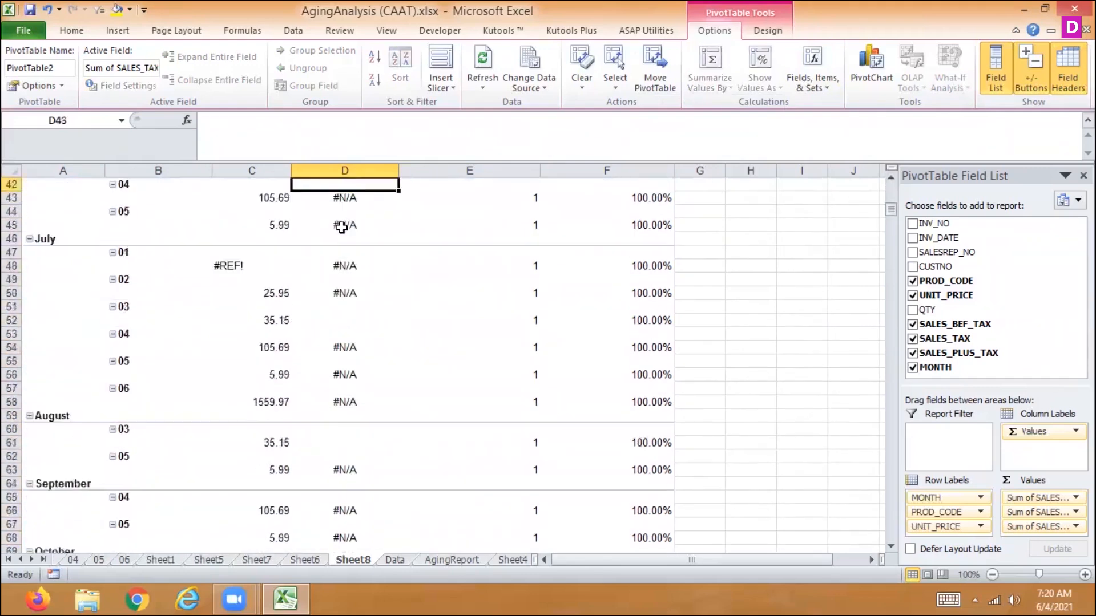
key("Down")
key("Down")
key("Down")
key("Down")
key("Down")
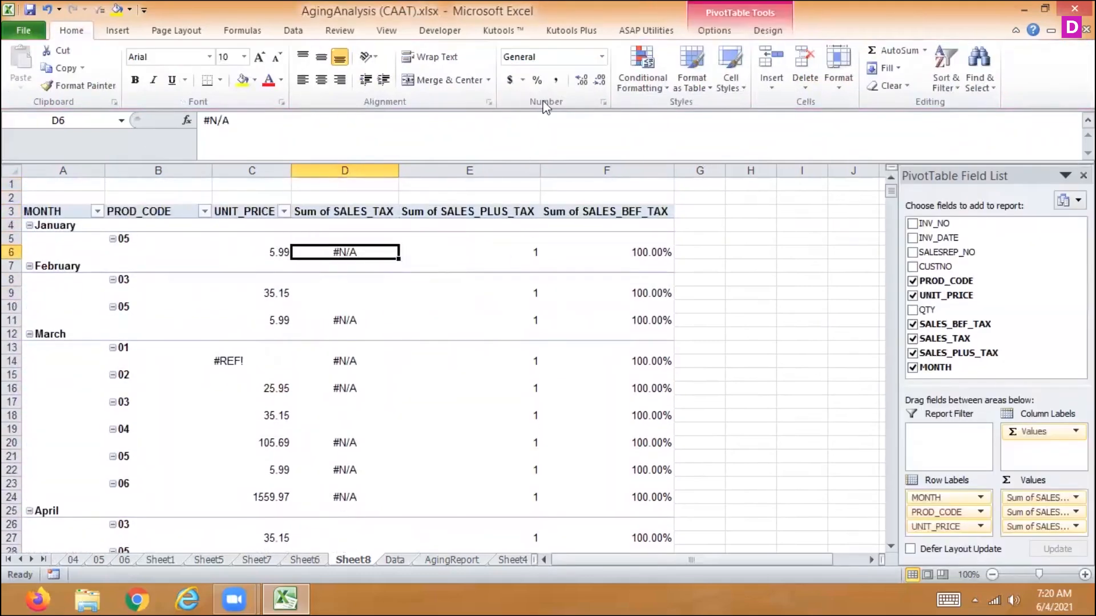
- Set the Sum of SALES_TAX values back to No Calculation
left_click(693, 36)
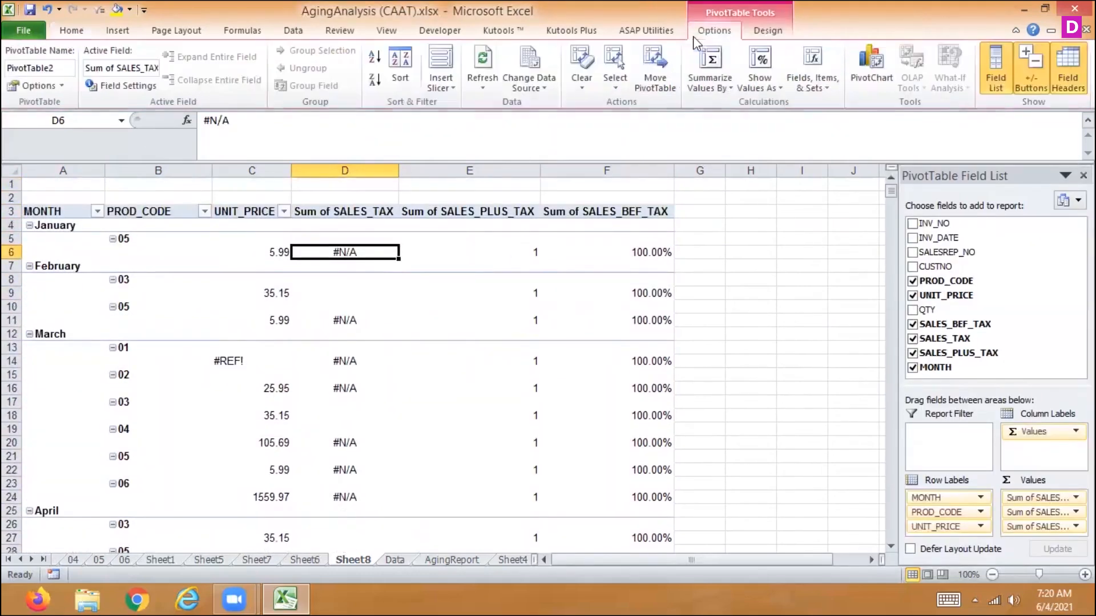
left_click(761, 85)
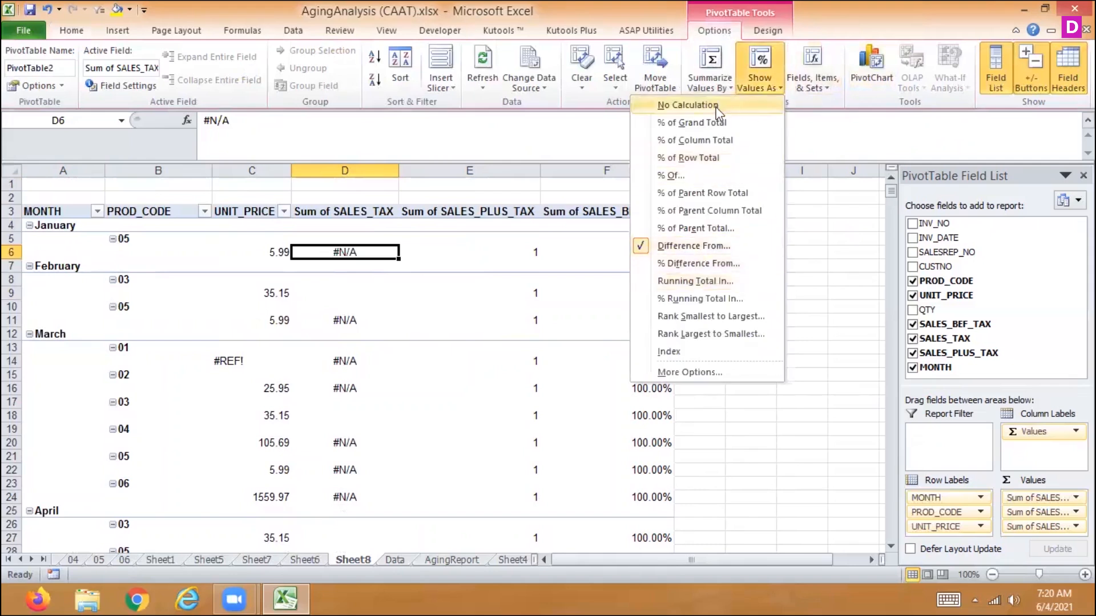
left_click(716, 106)
left_click(764, 80)
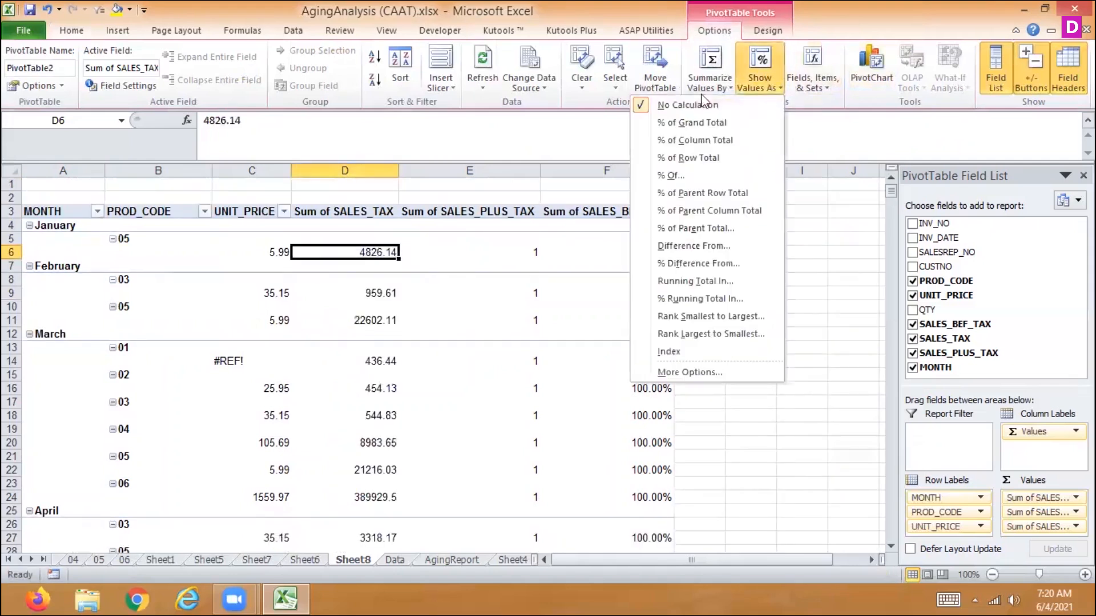
left_click(266, 252)
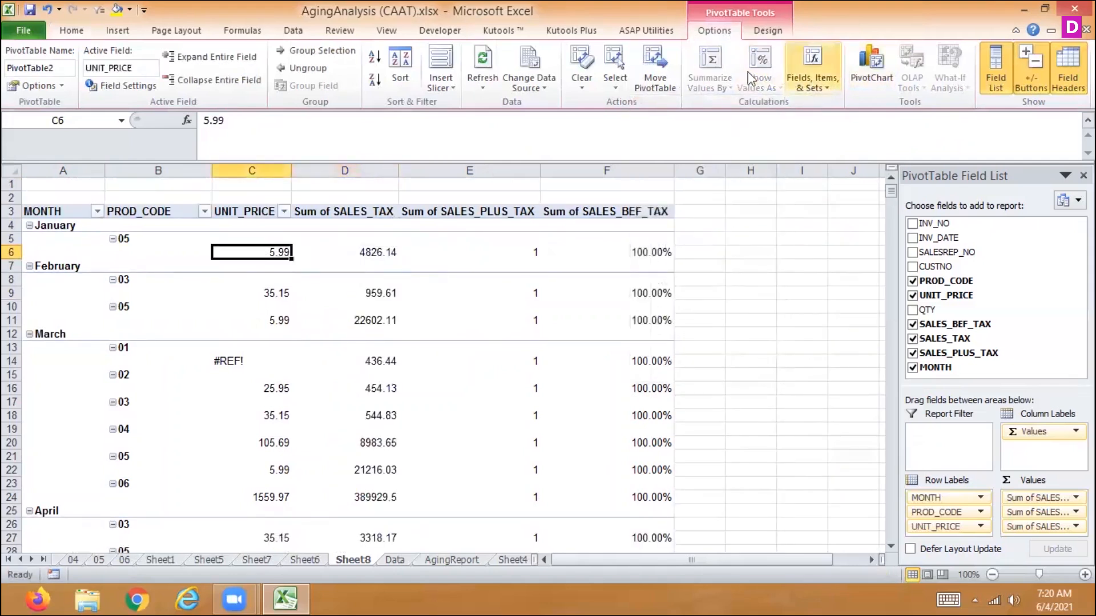
left_click(389, 257)
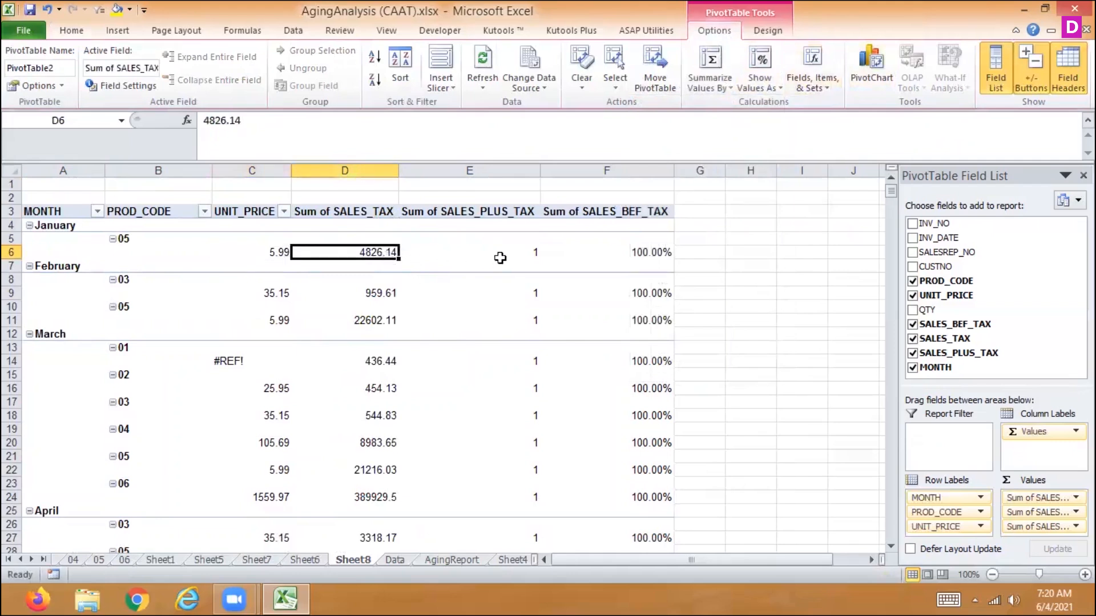
- Set both the Sum of SALES_PLUS_TAX and the Sum of SALES_BEF_TAX values back to No Calculation
left_click(501, 249)
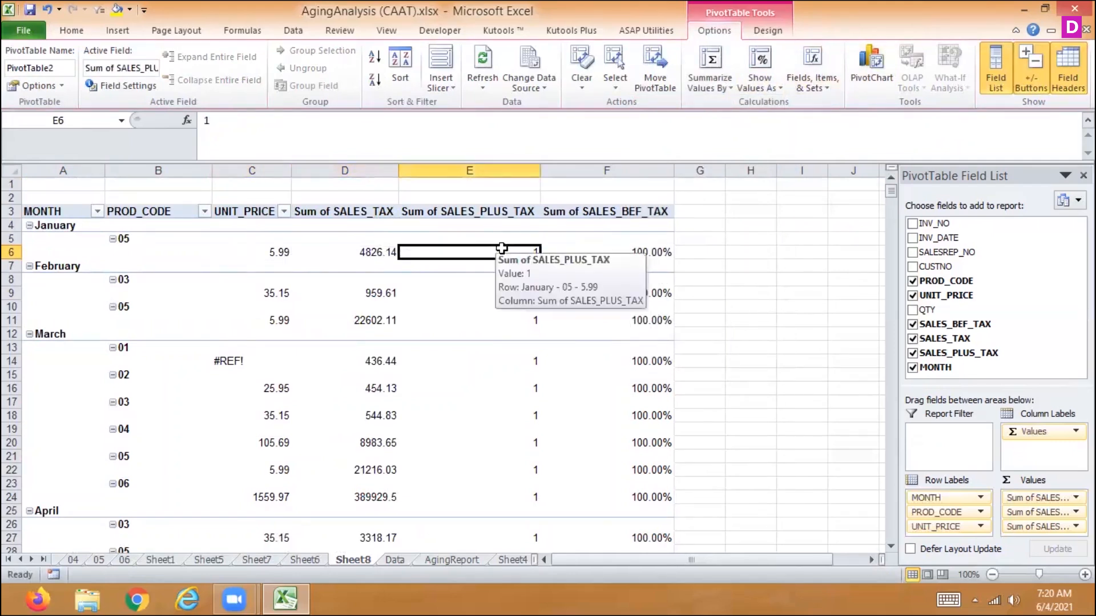
left_click(760, 74)
left_click(737, 105)
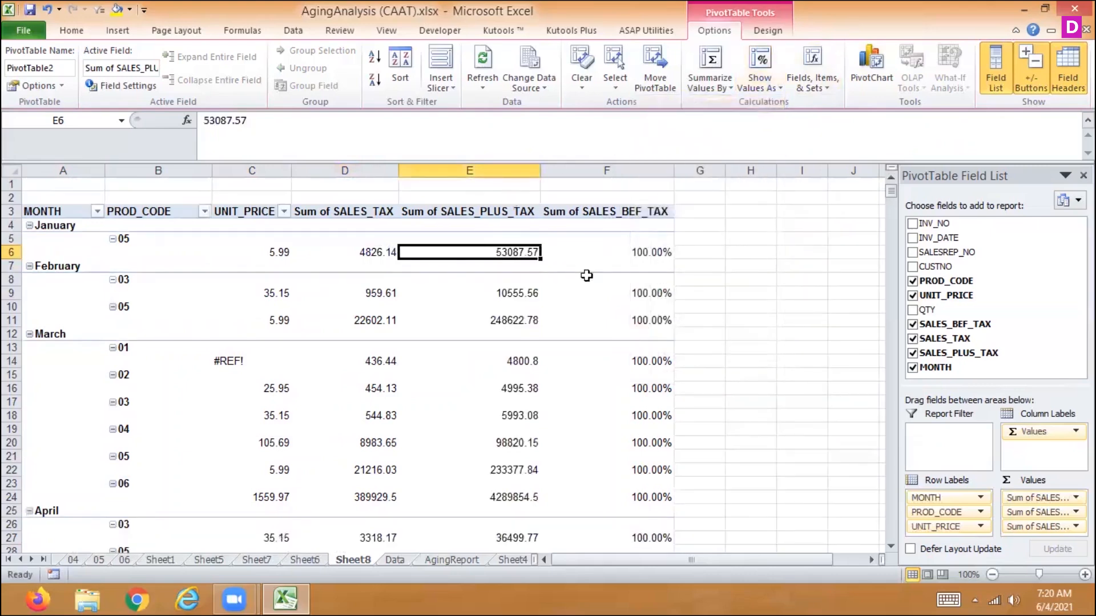
left_click(609, 262)
left_click(618, 250)
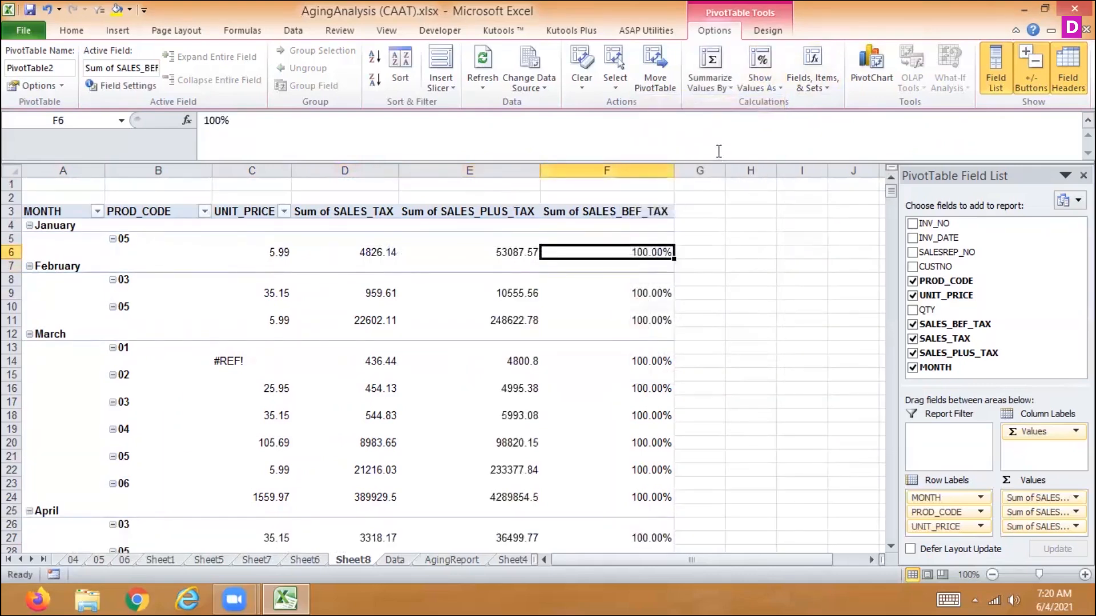
left_click(760, 80)
left_click(738, 104)
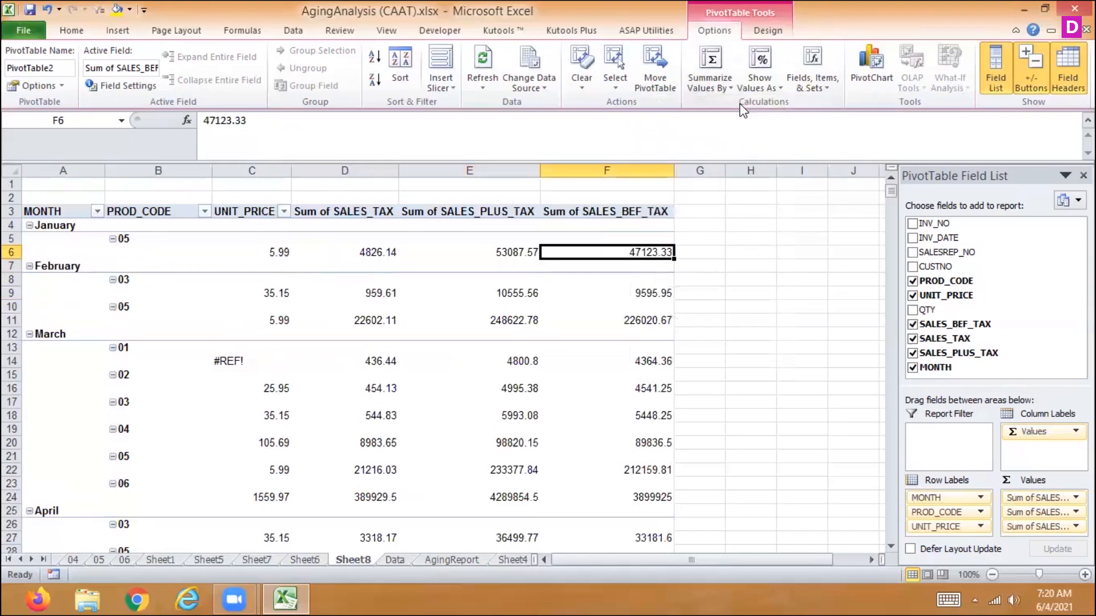
left_click(267, 251)
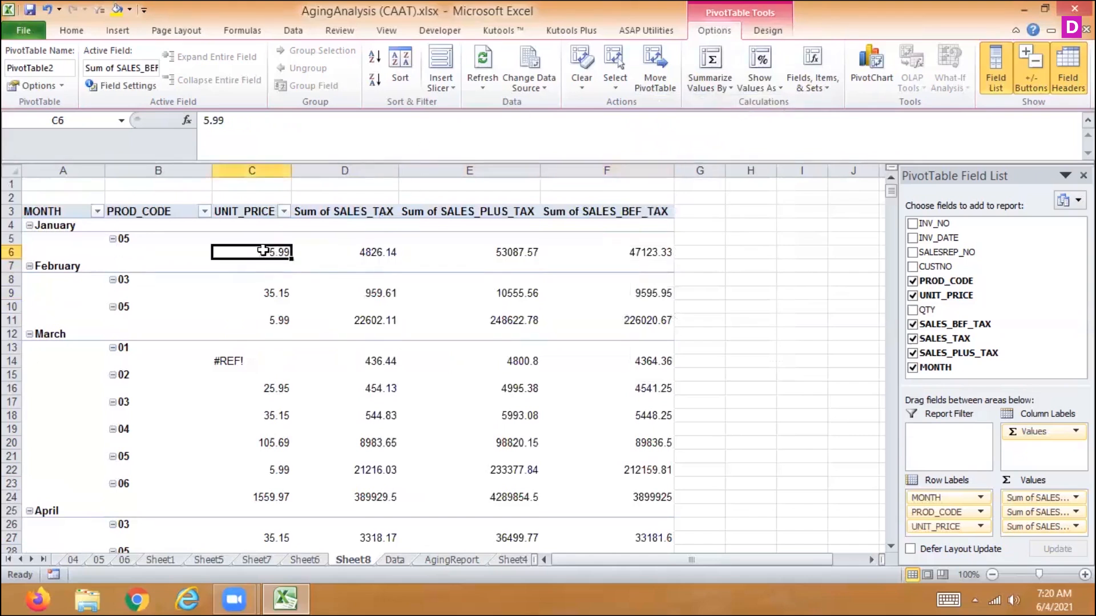
left_click(364, 251)
left_click(774, 92)
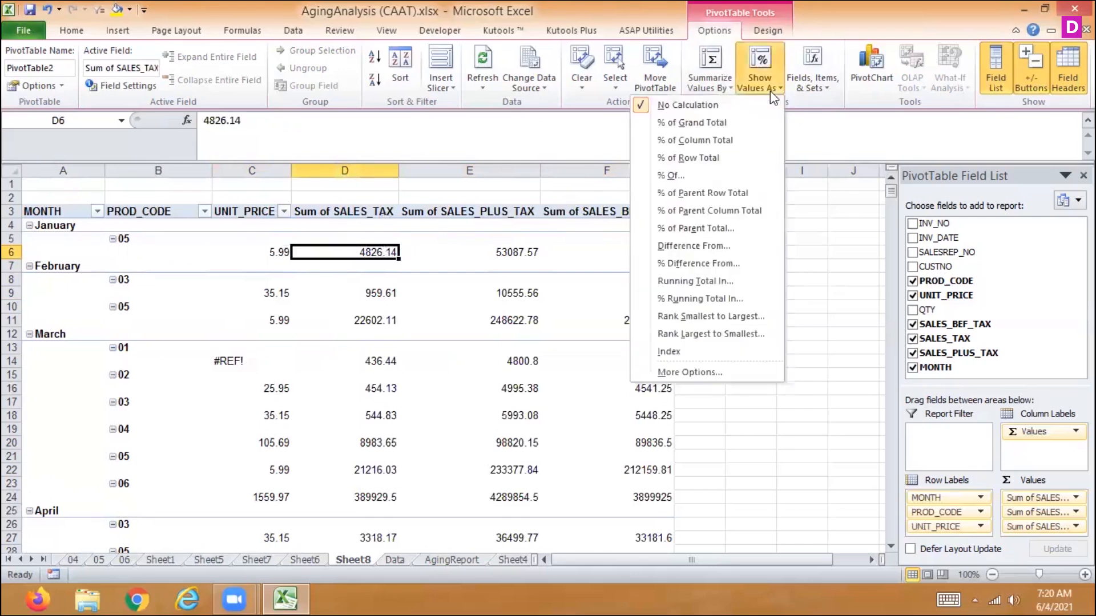
left_click(707, 245)
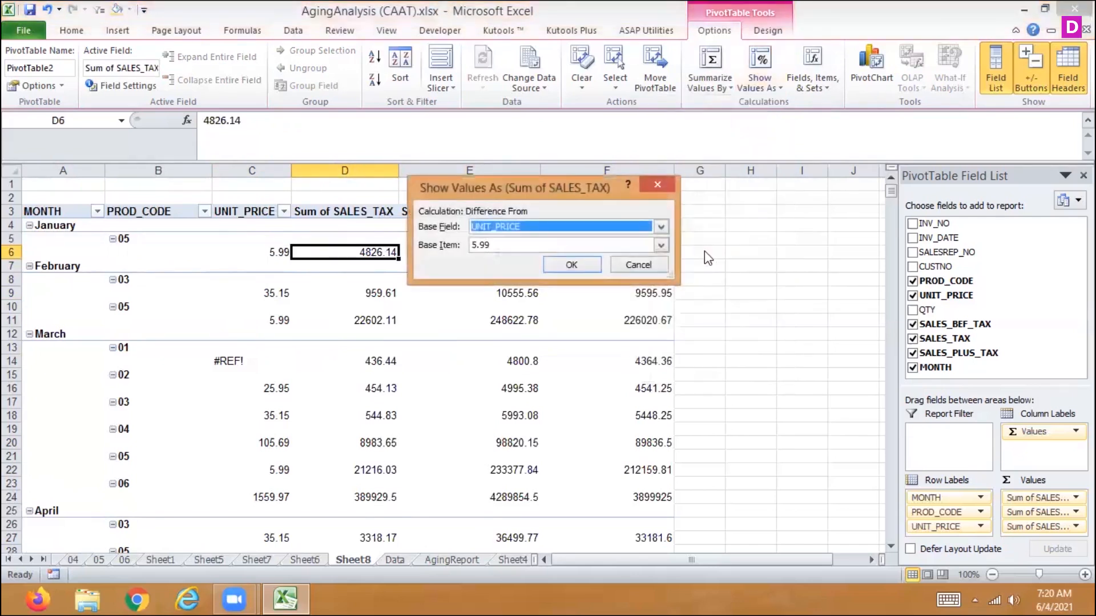
left_click(505, 226)
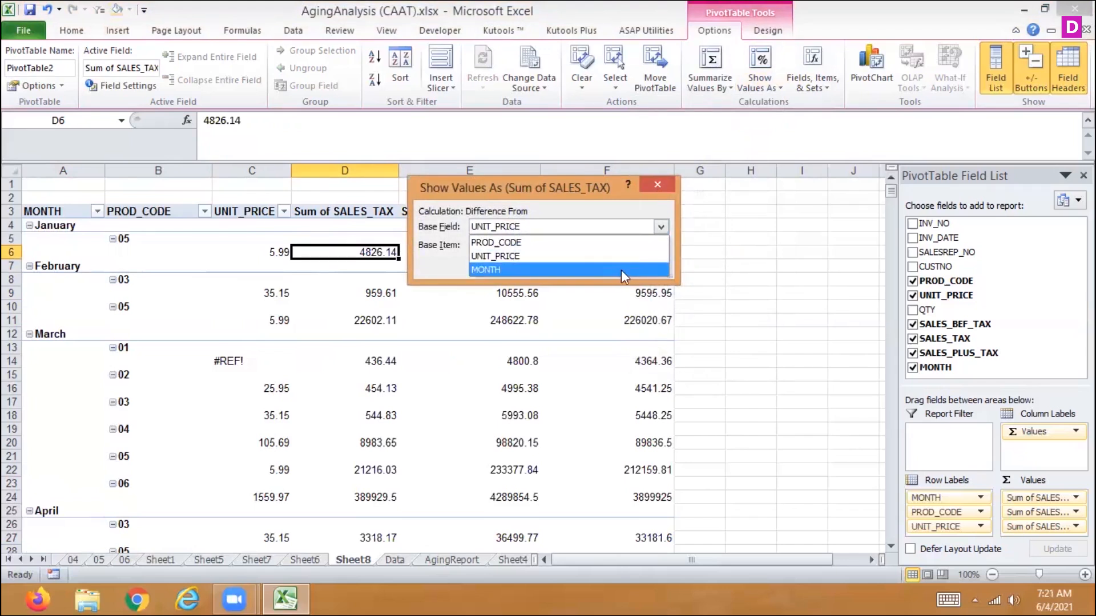
left_click(720, 277)
left_click(636, 265)
left_click(492, 252)
left_click(753, 84)
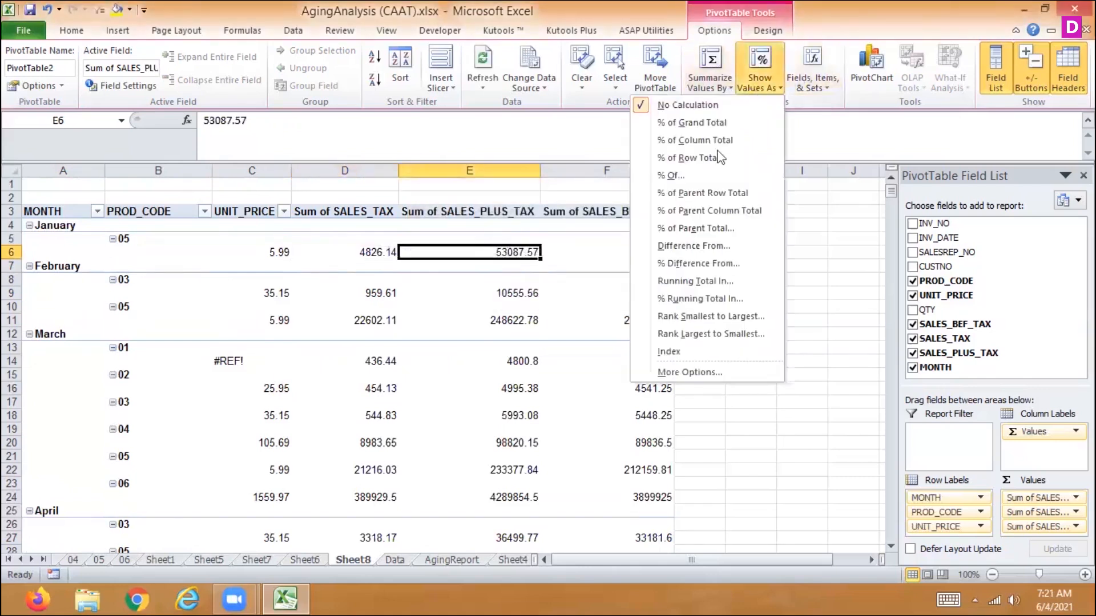
left_click(685, 246)
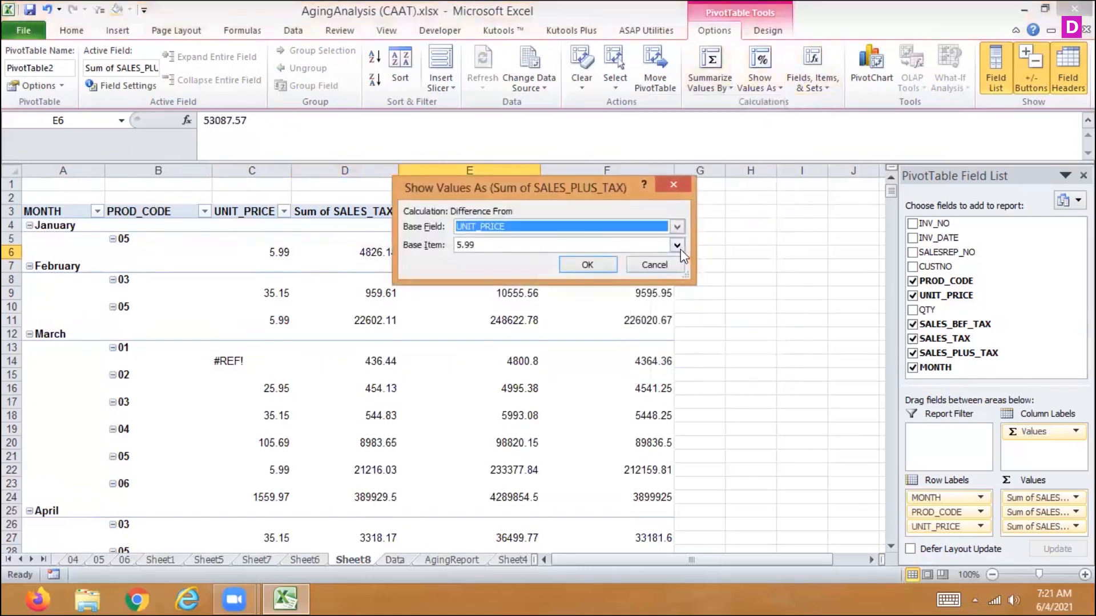
left_click(619, 231)
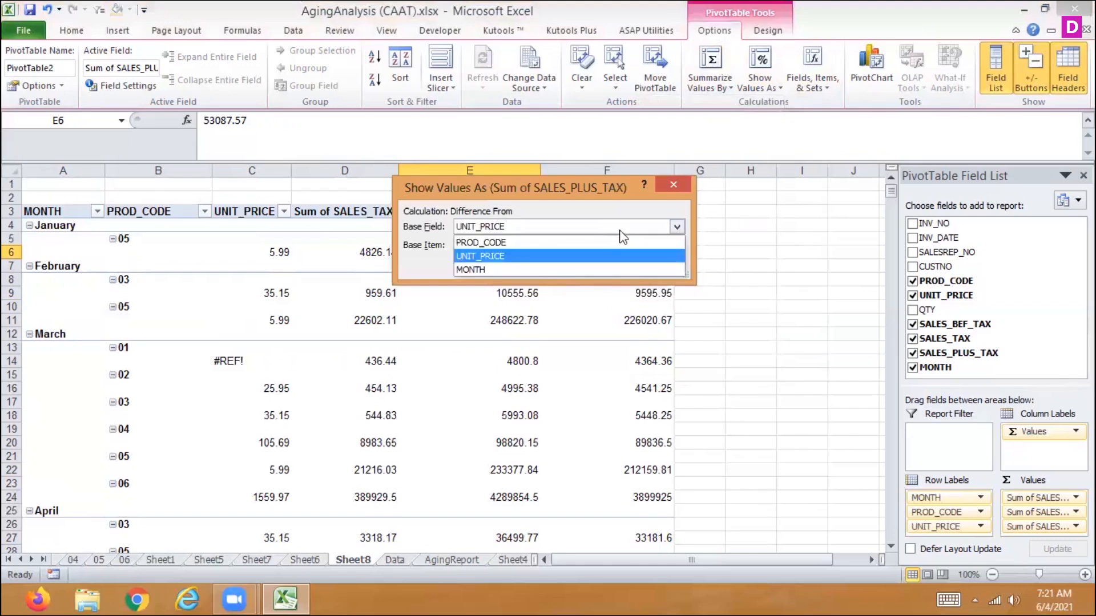
left_click(655, 265)
left_click(655, 265)
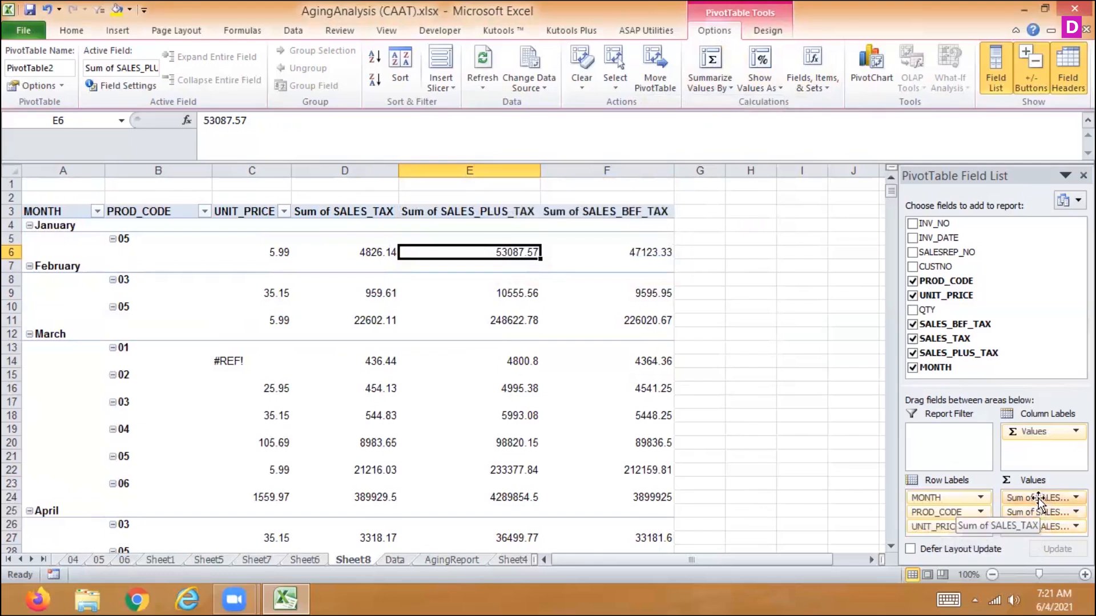
- Move SALES_PLUS_TAX from the PivotTable's values to its row labels, below UNIT_PRICE
left_click_drag(1039, 498, 950, 532)
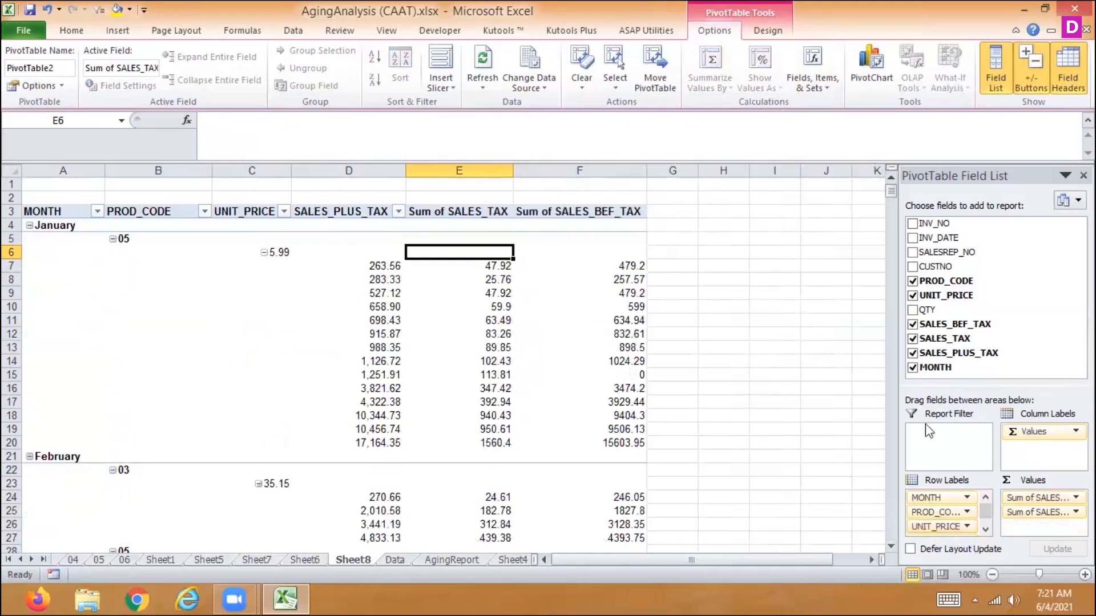
left_click(363, 279)
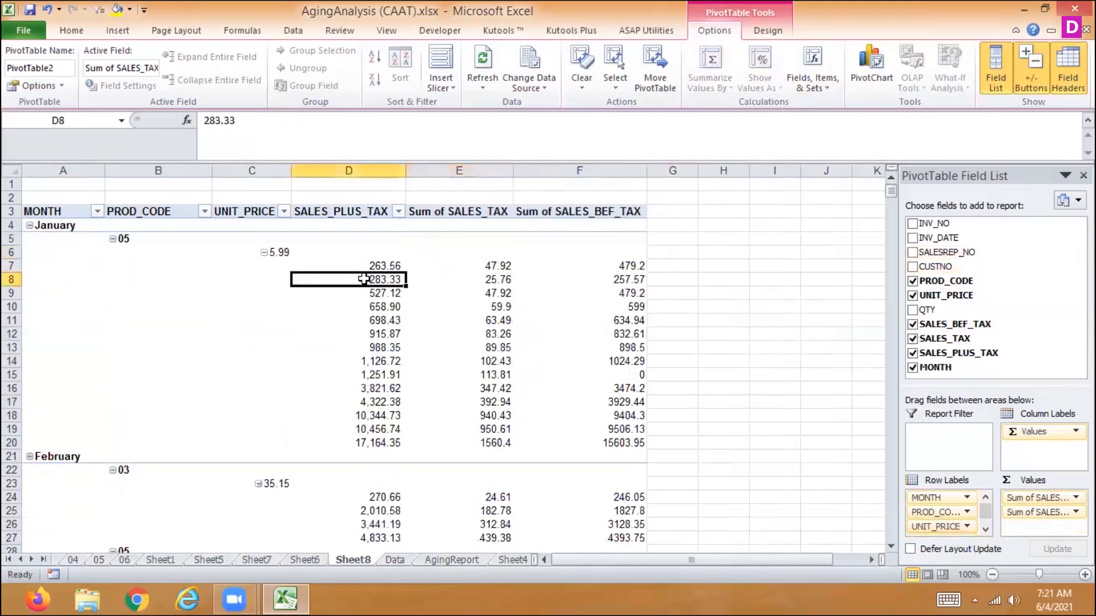
- Show the Sum of SALES_TAX values as Difference From, with base field SALES_PLUS_TAX and base item 283.33
left_click(499, 277)
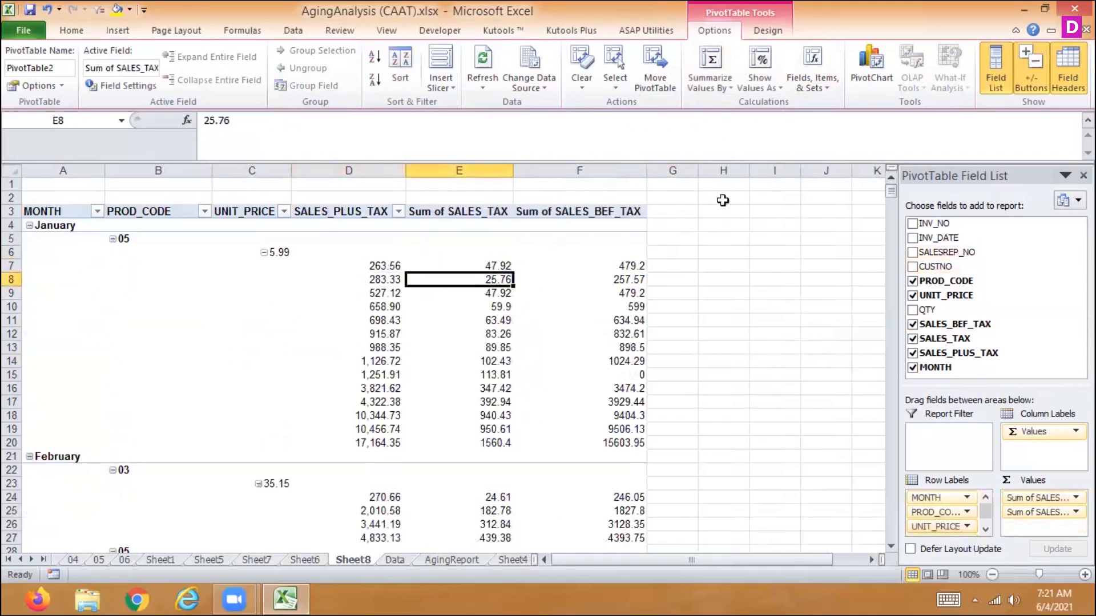
left_click(762, 84)
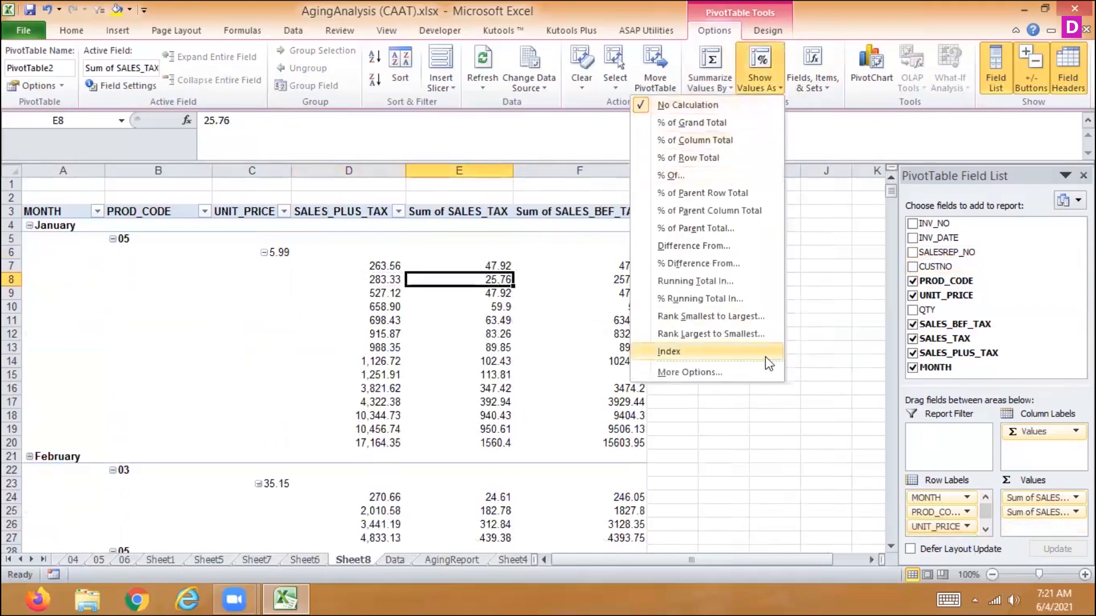
left_click(707, 245)
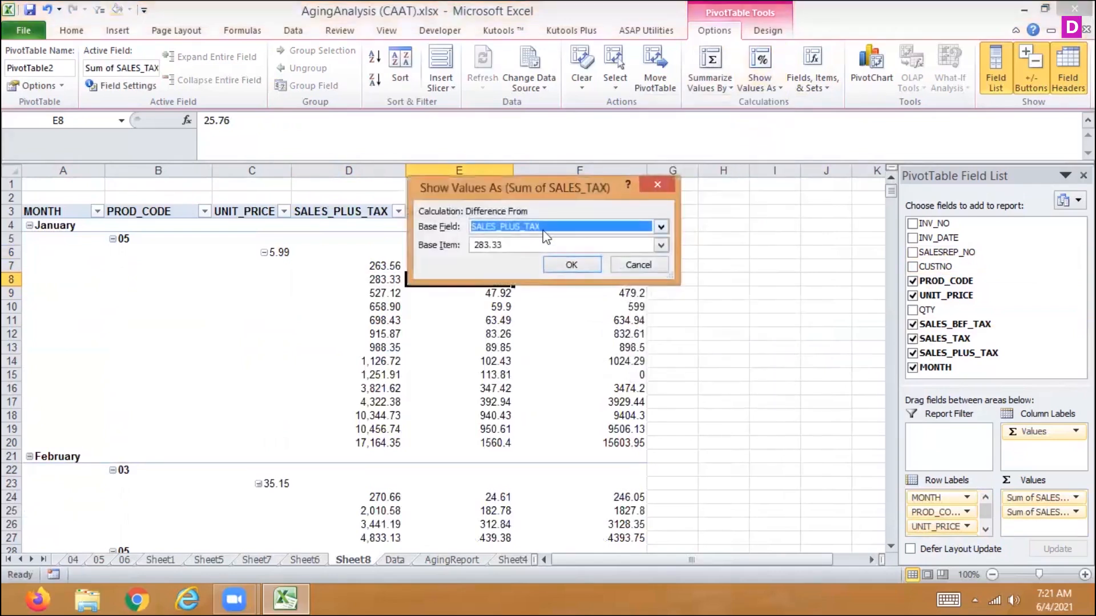
left_click(546, 228)
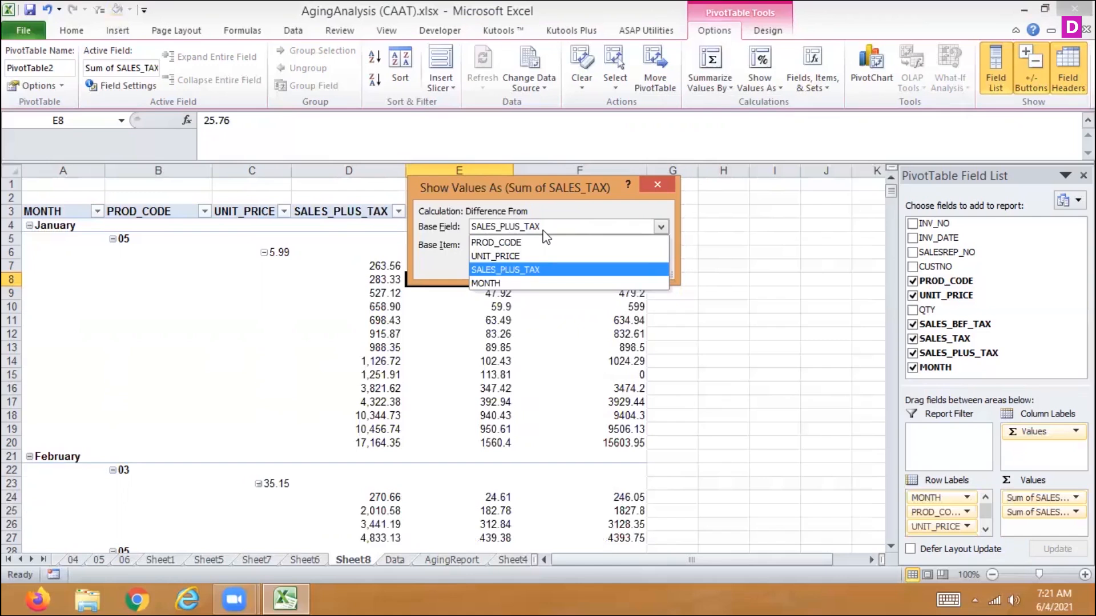
left_click(548, 270)
left_click(565, 264)
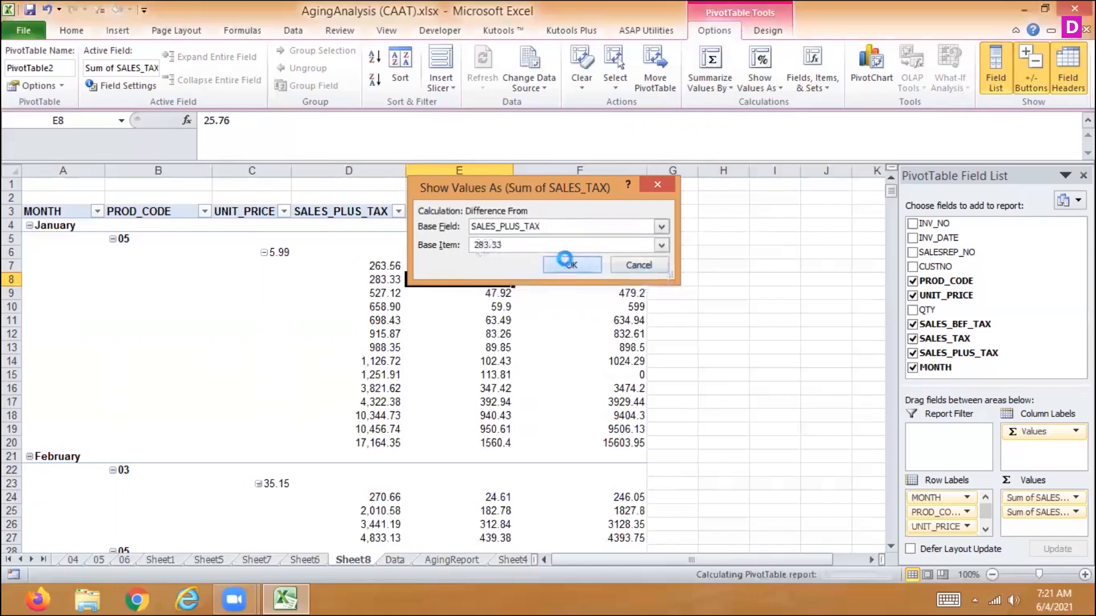
- Check the first January Sum of SALES_TAX difference and set the field back to No Calculation
left_click(474, 266)
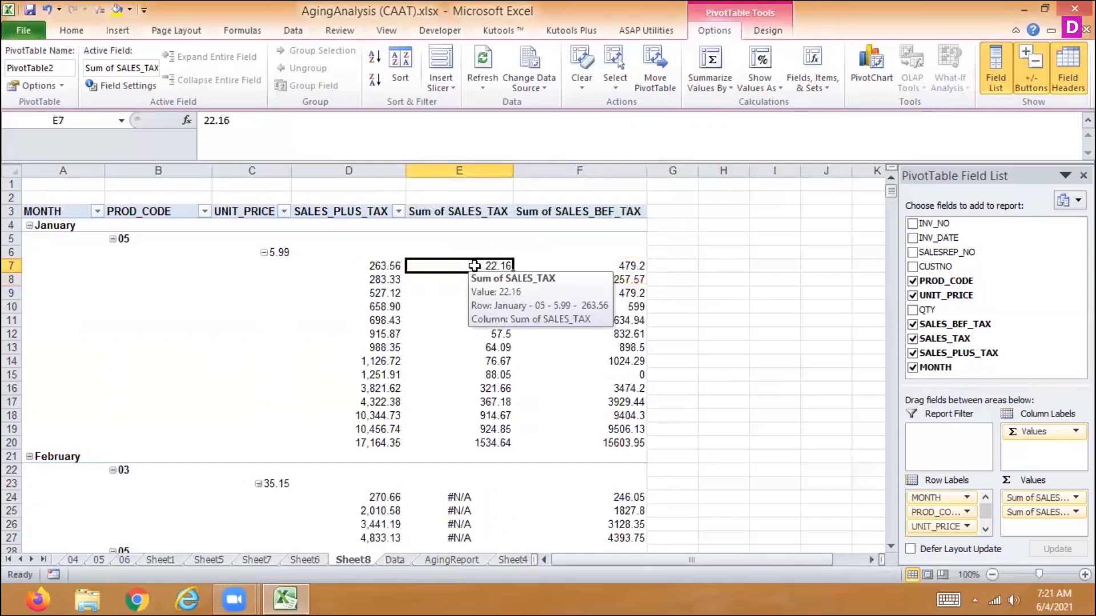
key("Left")
key("Right")
left_click(770, 94)
left_click(736, 105)
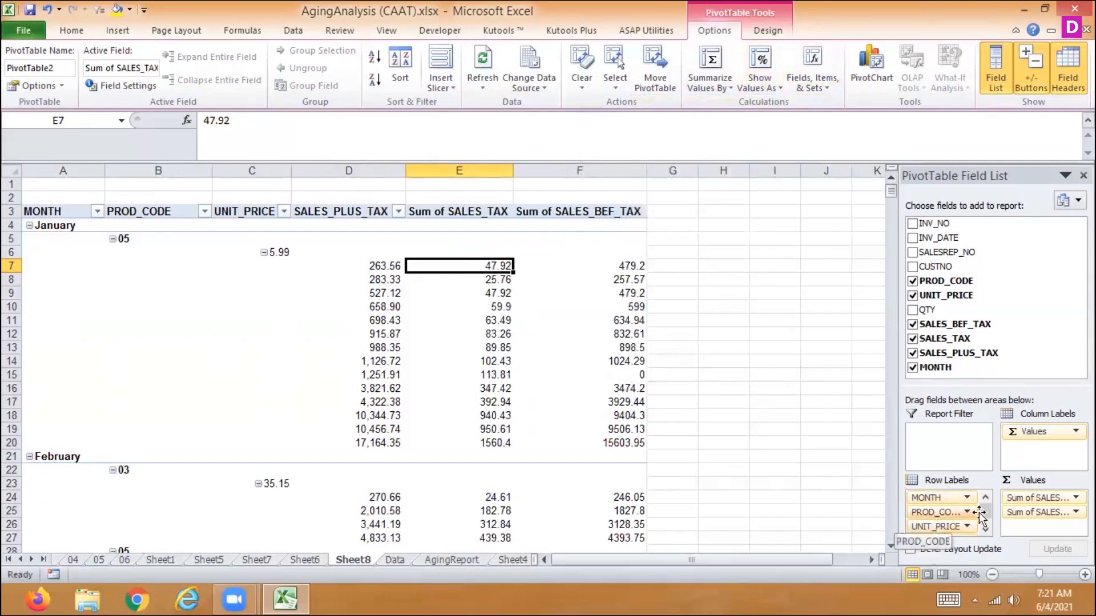
left_click(1037, 497)
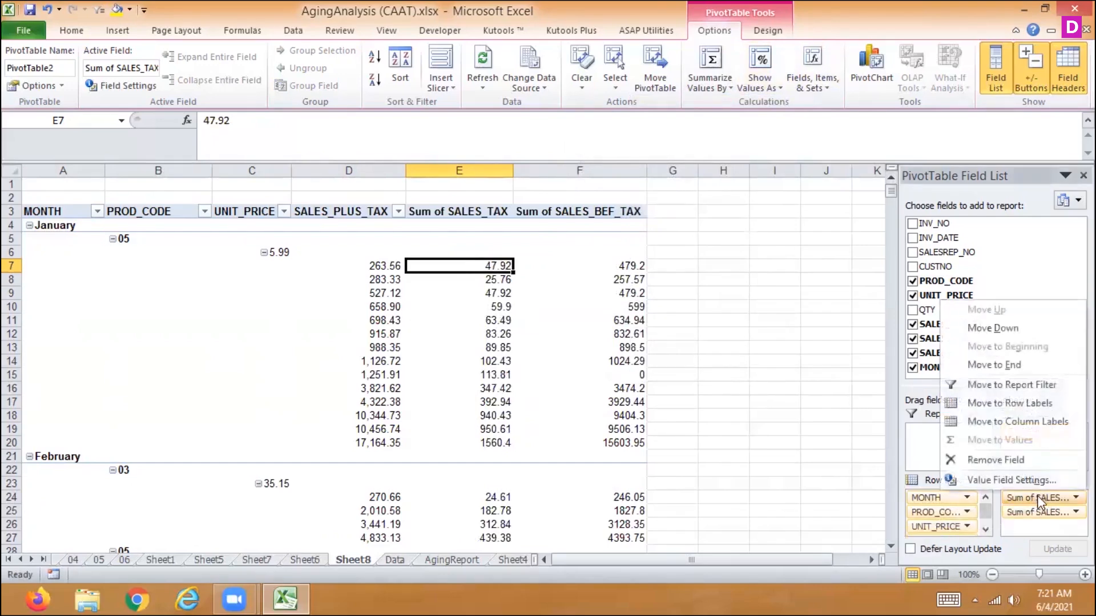
left_click(759, 469)
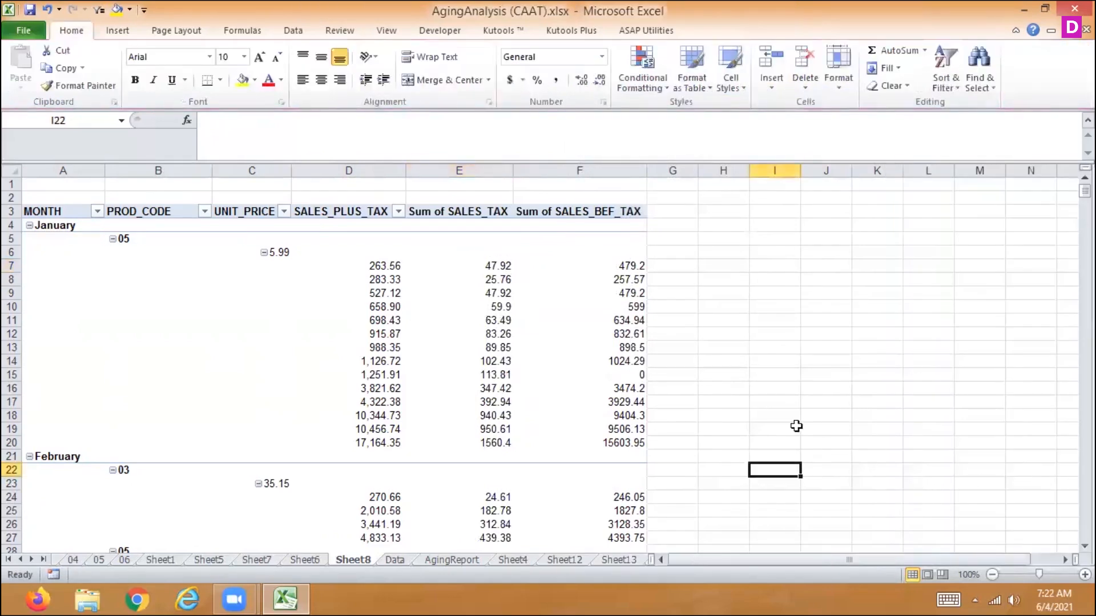
left_click(465, 403)
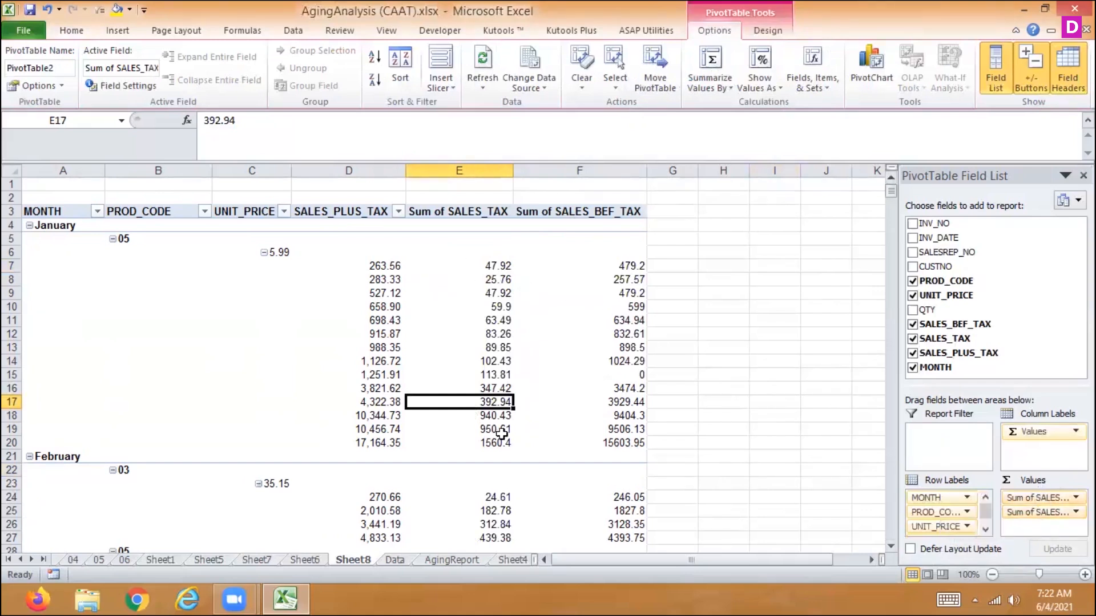
left_click(485, 266)
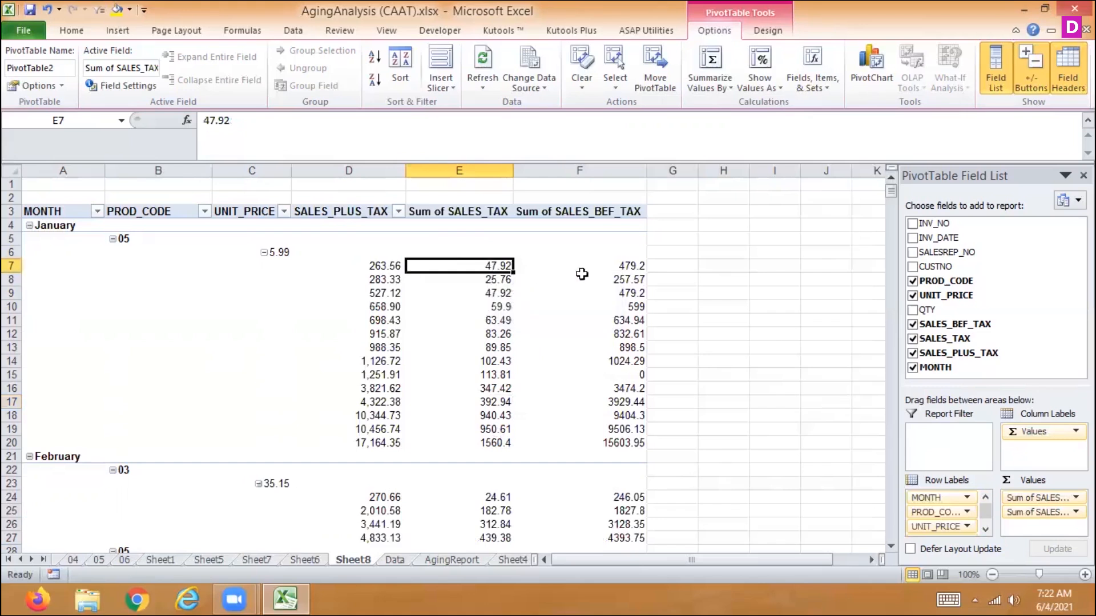
- Calculate =263.56-47.92 in cell H7 beside the PivotTable and clear the cell
left_click(708, 265)
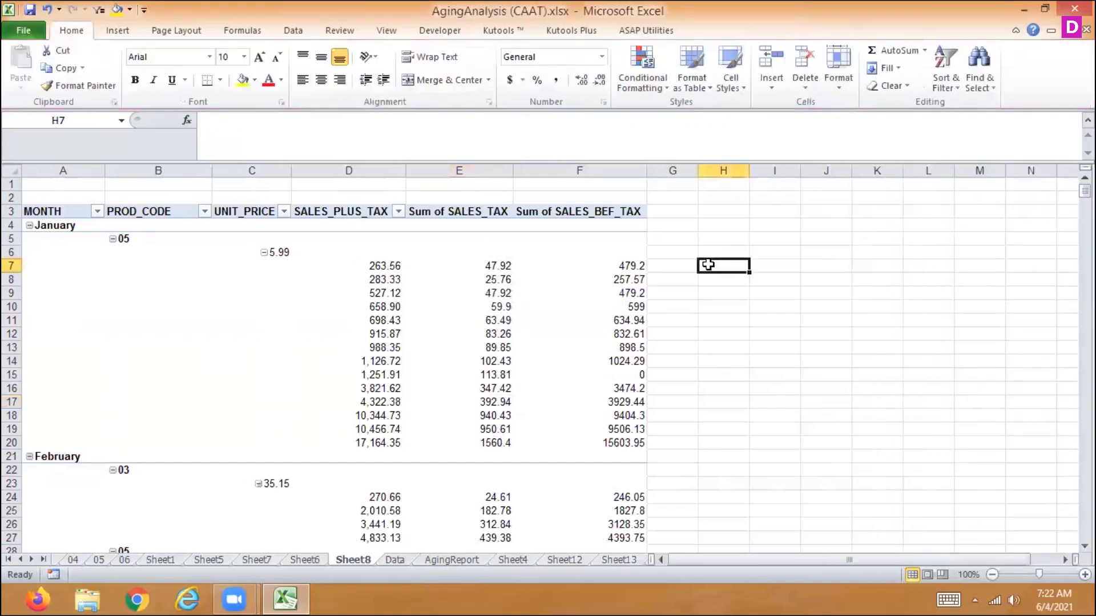
type("=263.56")
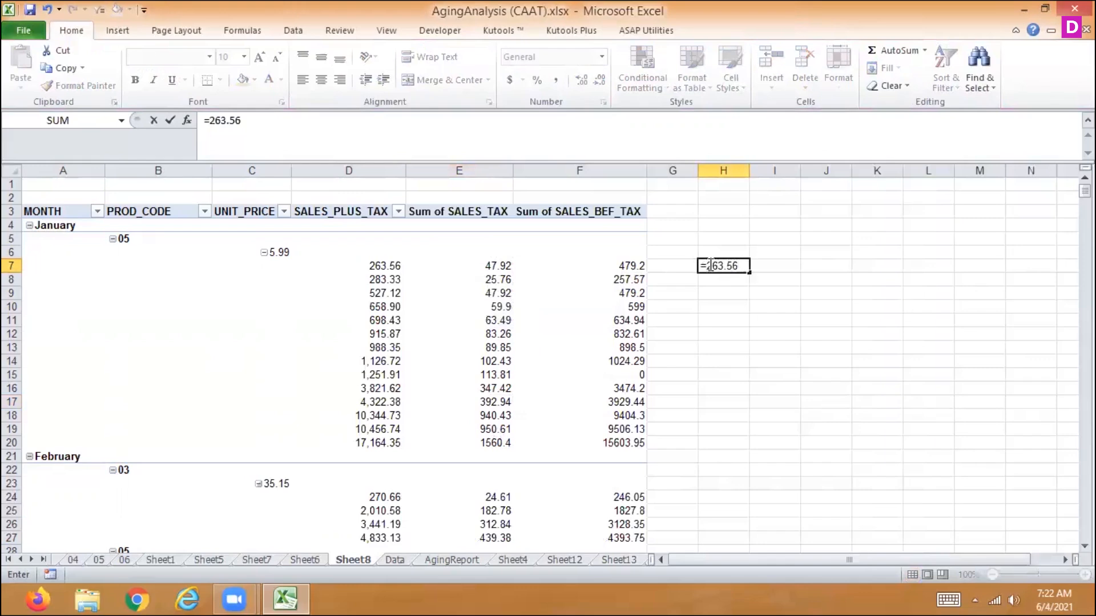
type("-47.92")
key("Return")
left_click(709, 265)
key("Delete")
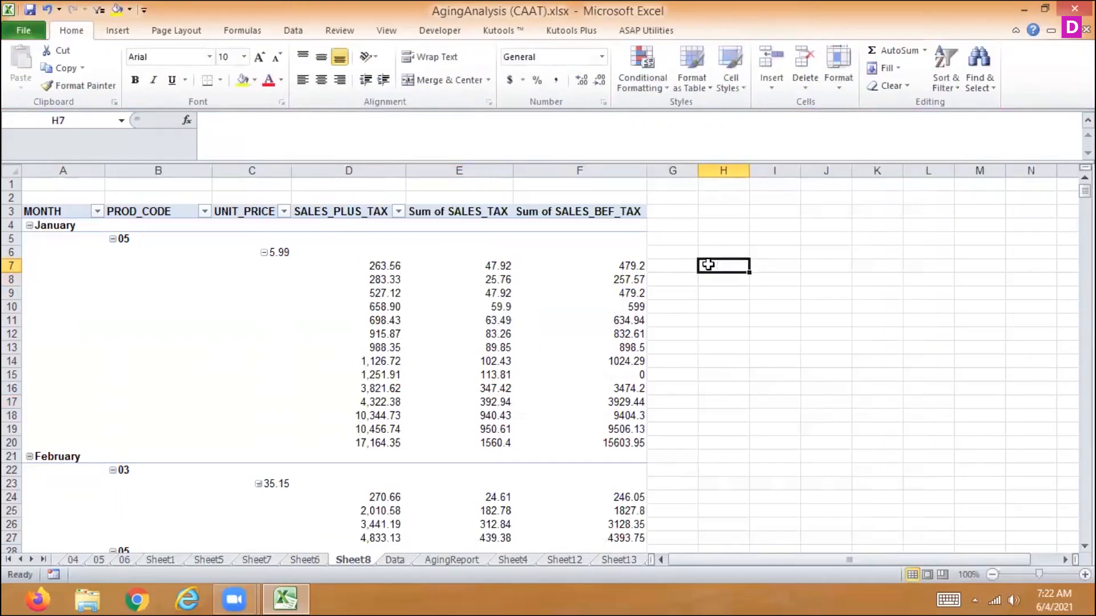
- Enlarge the zoom of the PivotTable sheet to 130%, showing the report from its first row
scroll(709, 266, "down", 2)
left_click(707, 265)
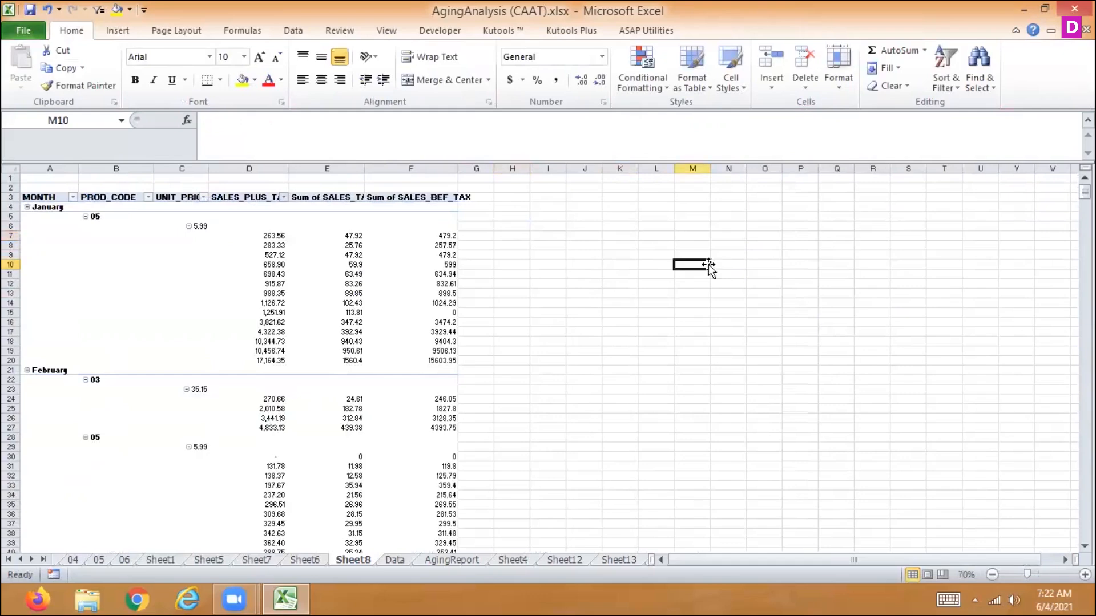
left_click(1085, 575)
left_click(1084, 574)
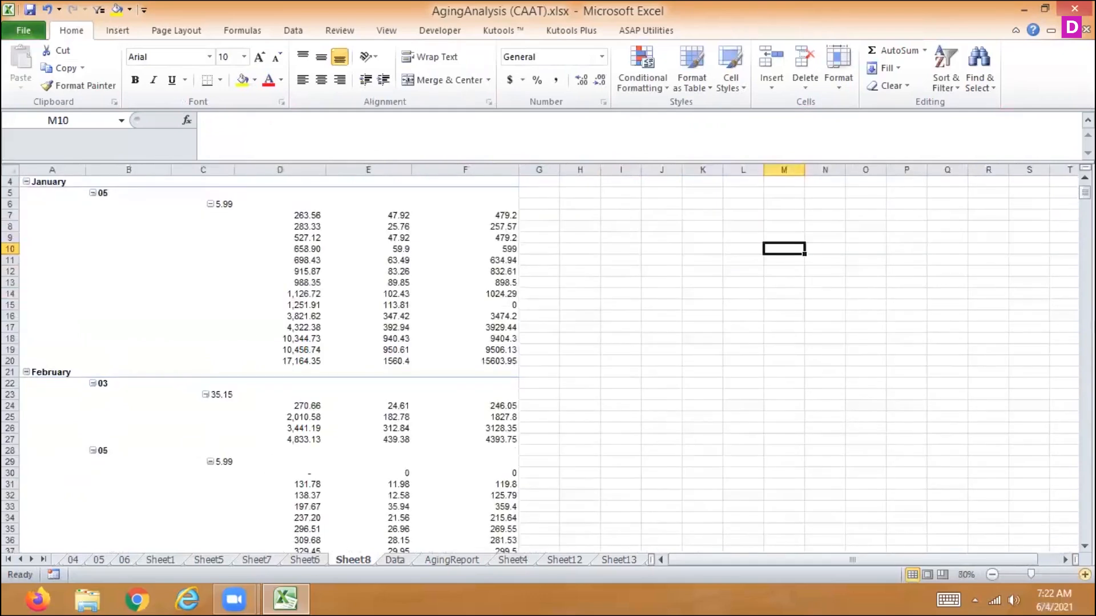
left_click(1085, 575)
left_click(1085, 575)
left_click(1084, 575)
left_click(1084, 575)
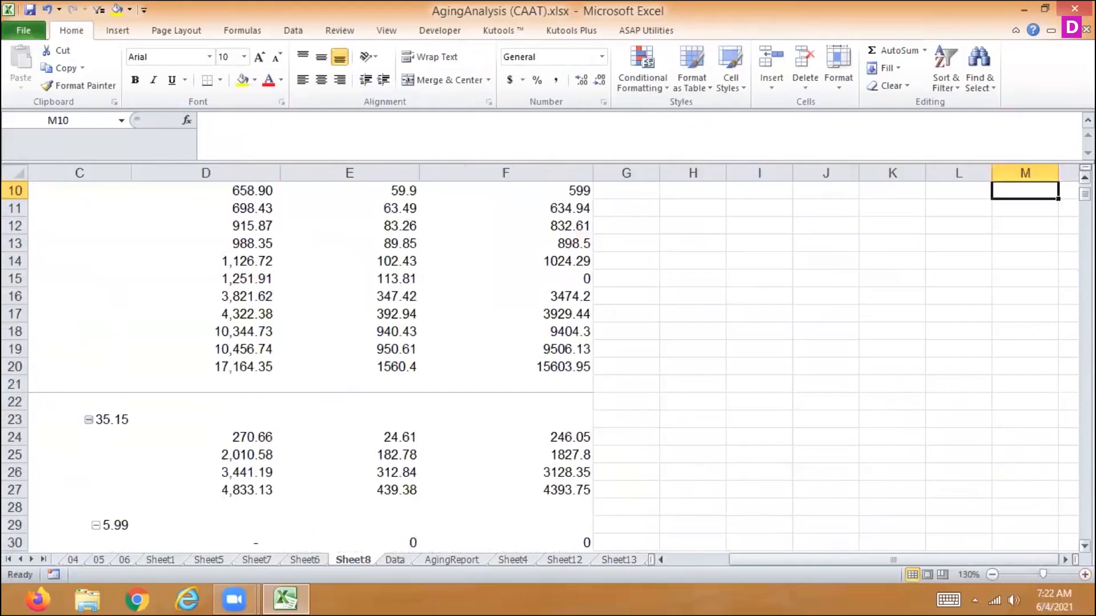
scroll(778, 274, "up", 3)
- Try showing the Sum of SALES_TAX values as Difference From, and undo the calculation
left_click(383, 298)
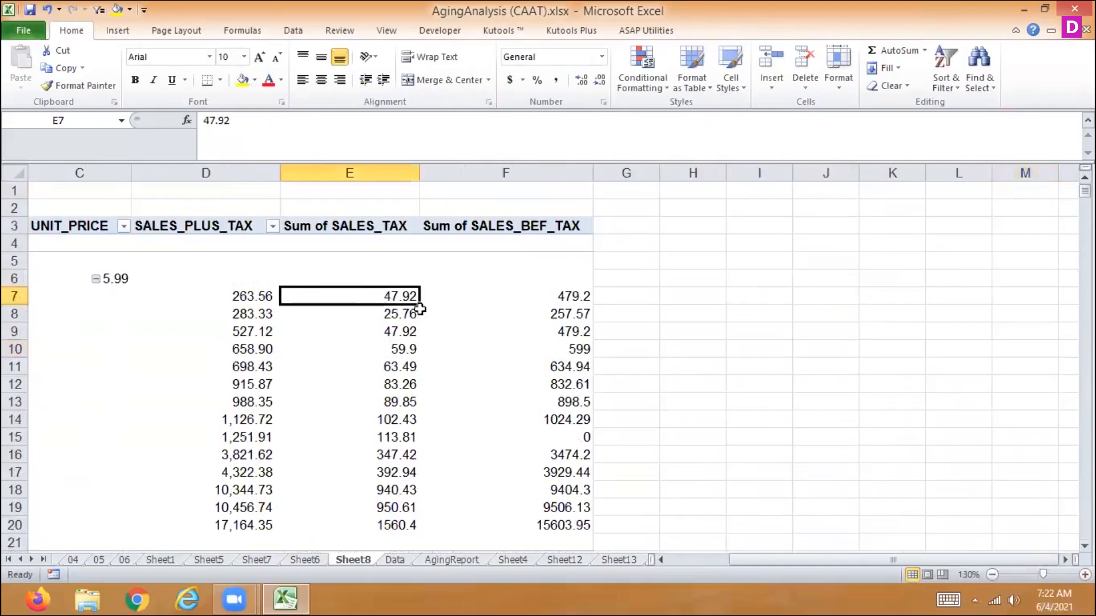
left_click_drag(581, 547, 581, 548)
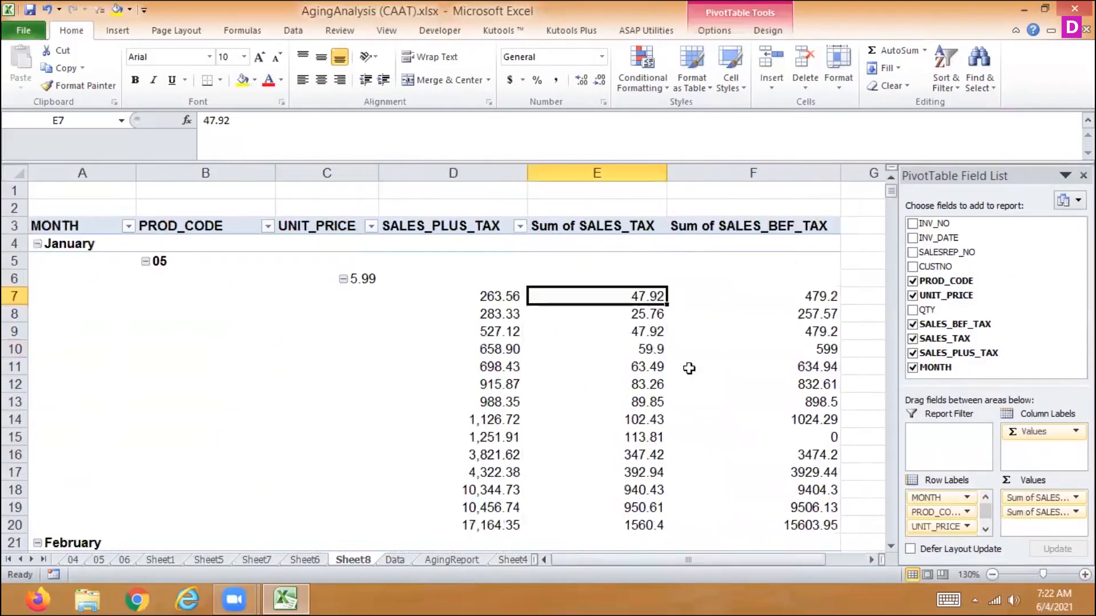
left_click(713, 33)
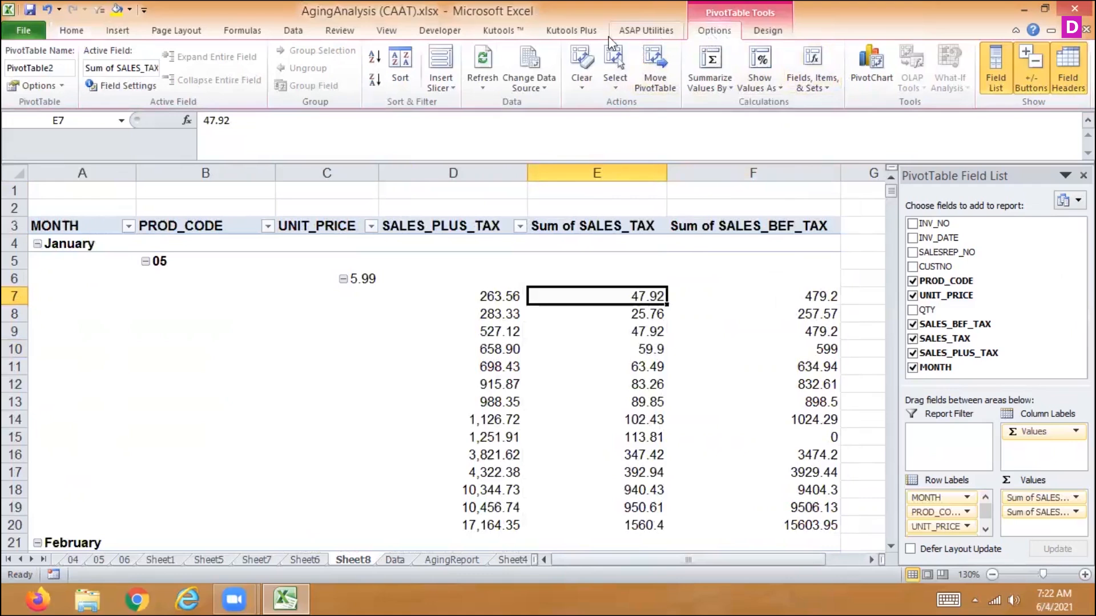
left_click(752, 87)
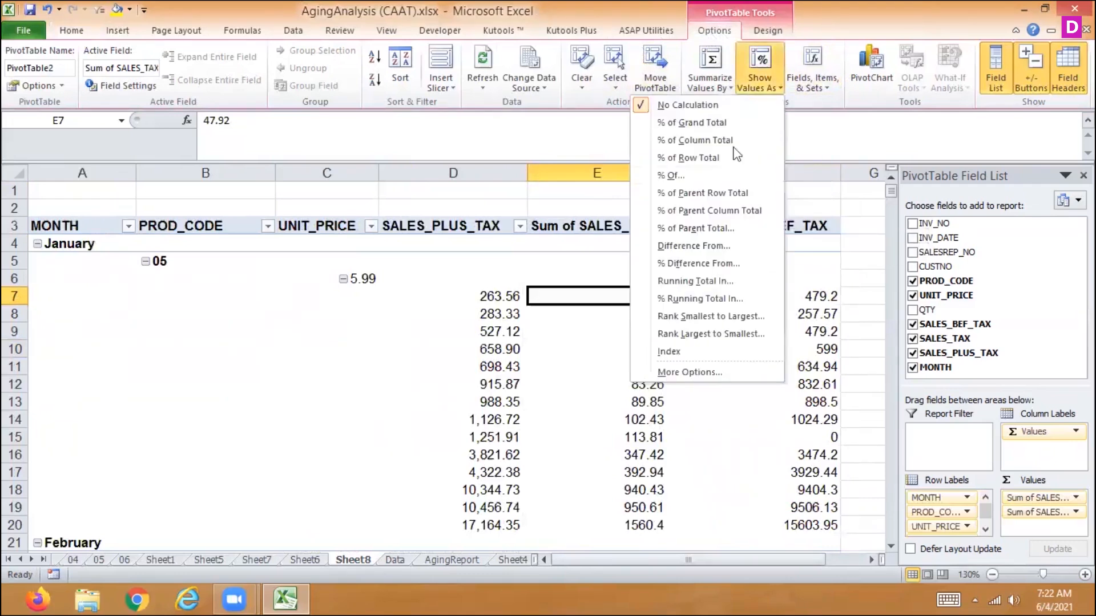
left_click(677, 258)
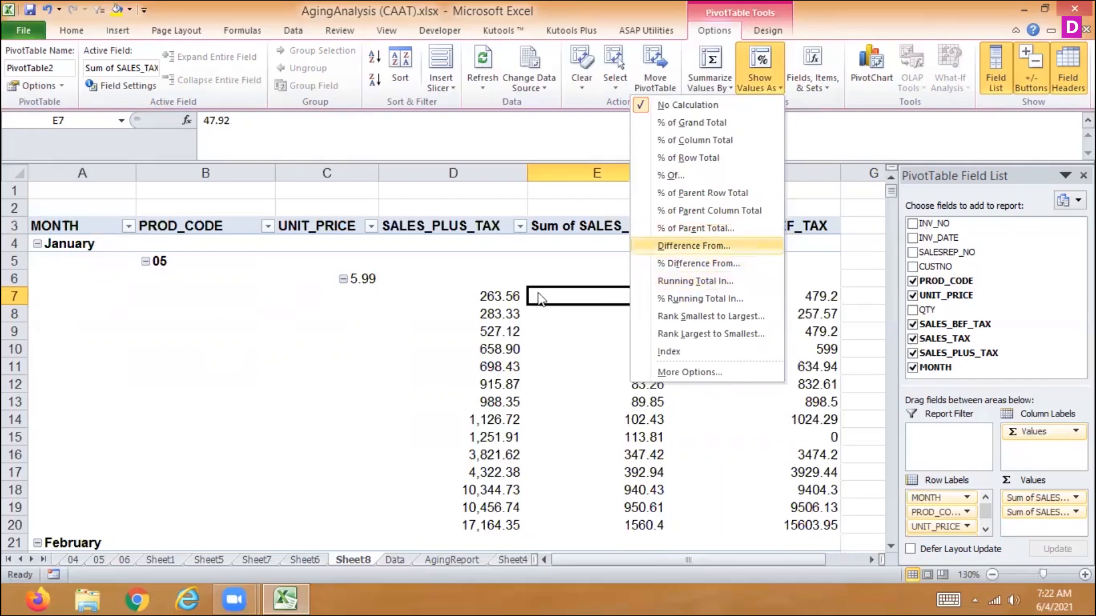
left_click(568, 266)
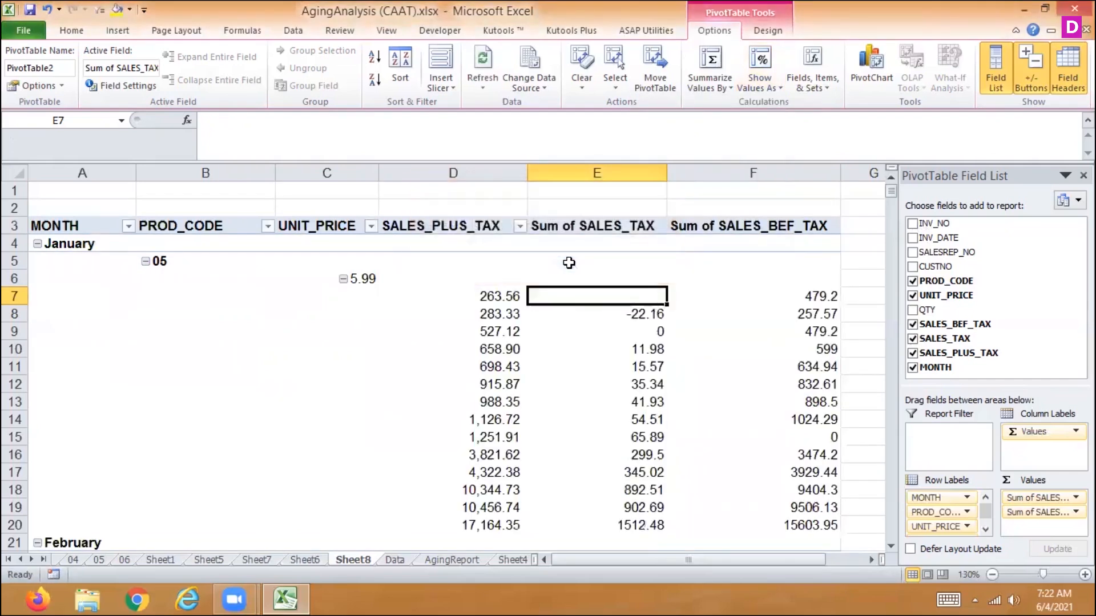
mouse_move(615, 363)
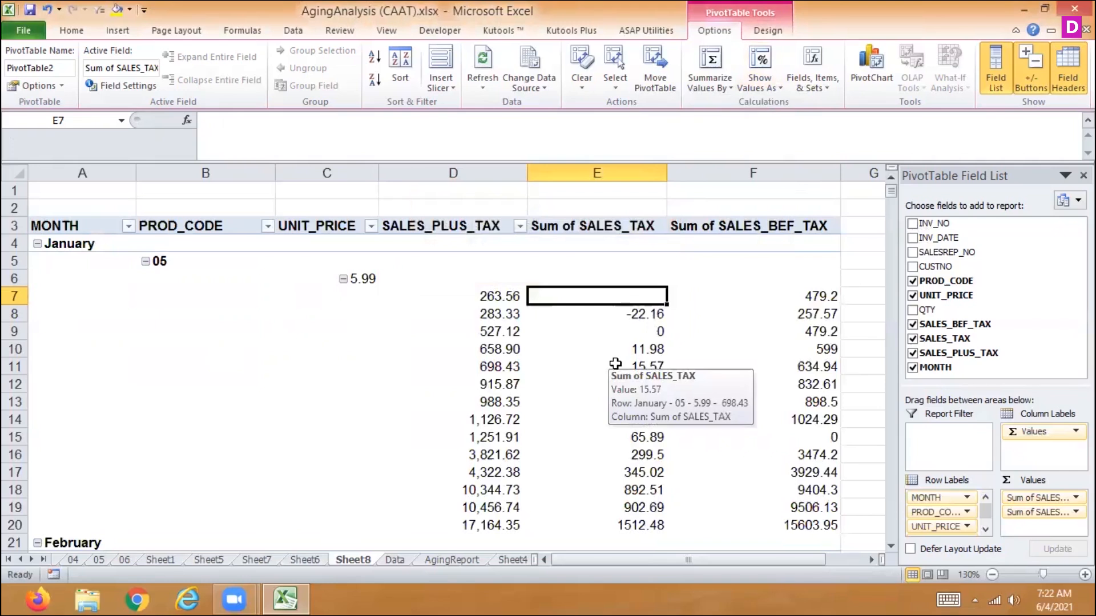
key("alt+F5")
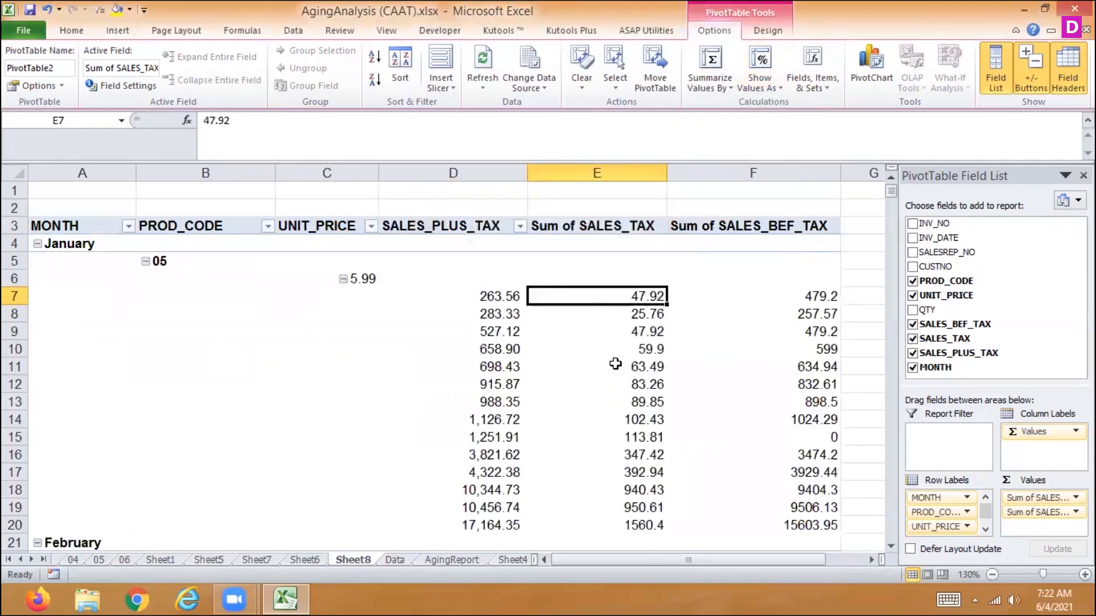
- Show the Sum of SALES_BEF_TAX values as Difference From, with base field SALES_PLUS_TAX and base item 263.56
left_click(485, 294)
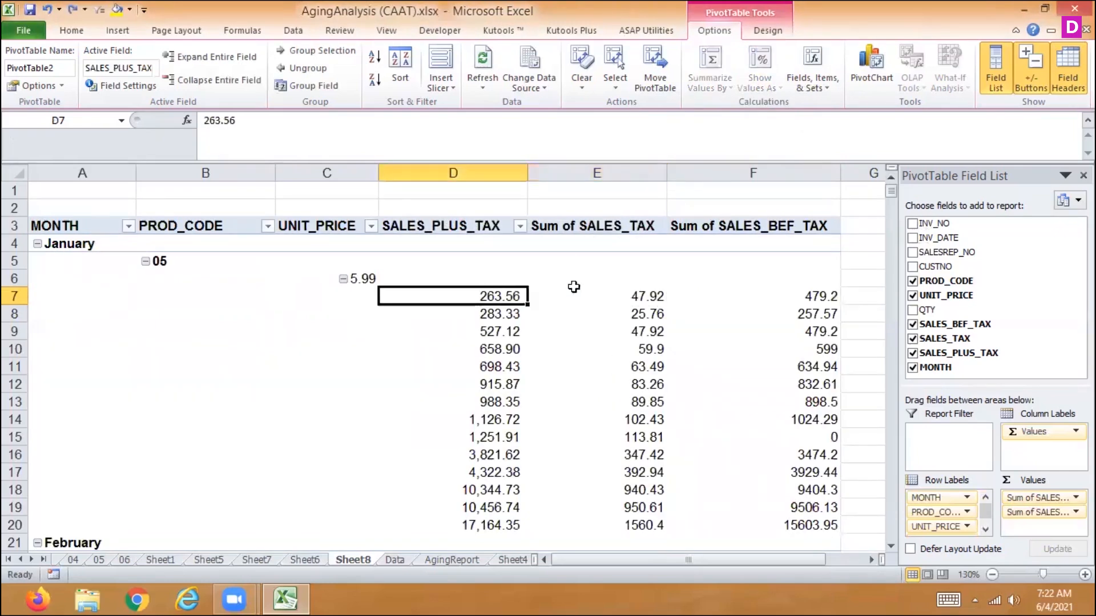
left_click(787, 294)
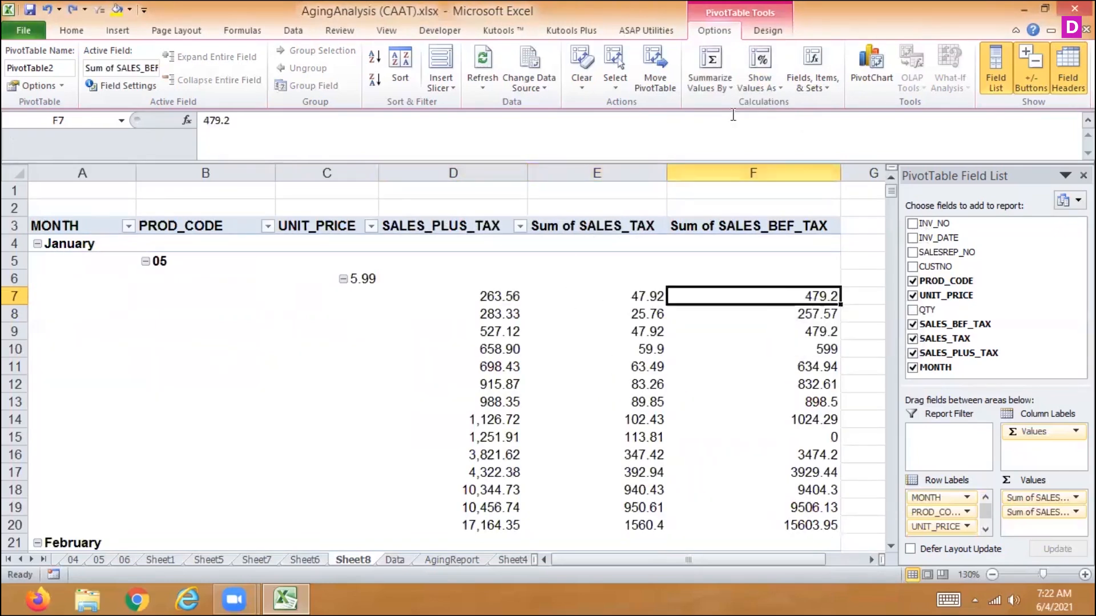
left_click(759, 74)
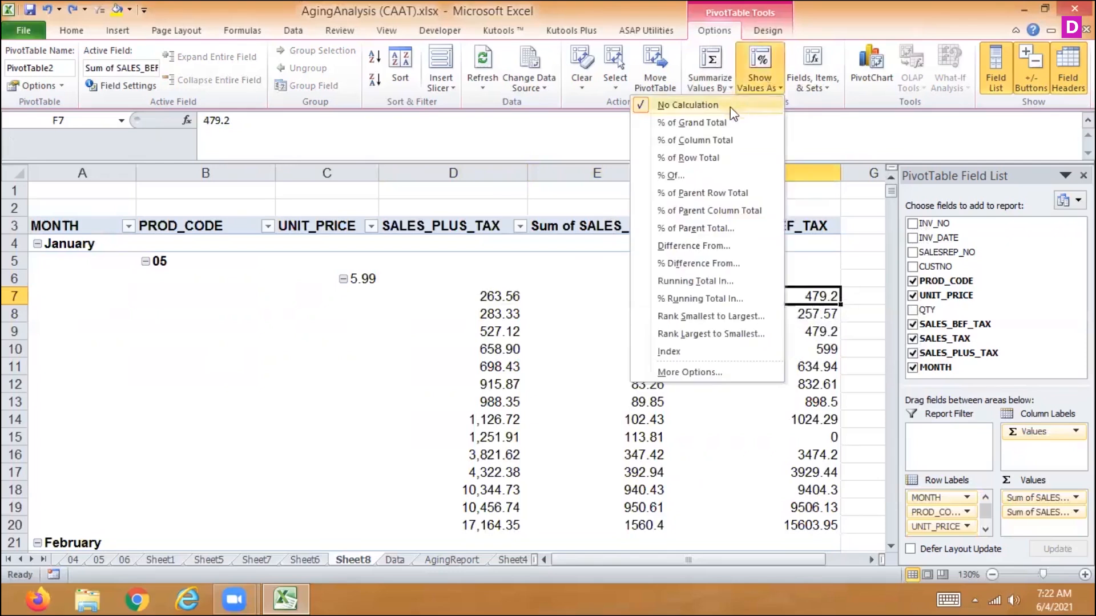
left_click(694, 247)
left_click(583, 265)
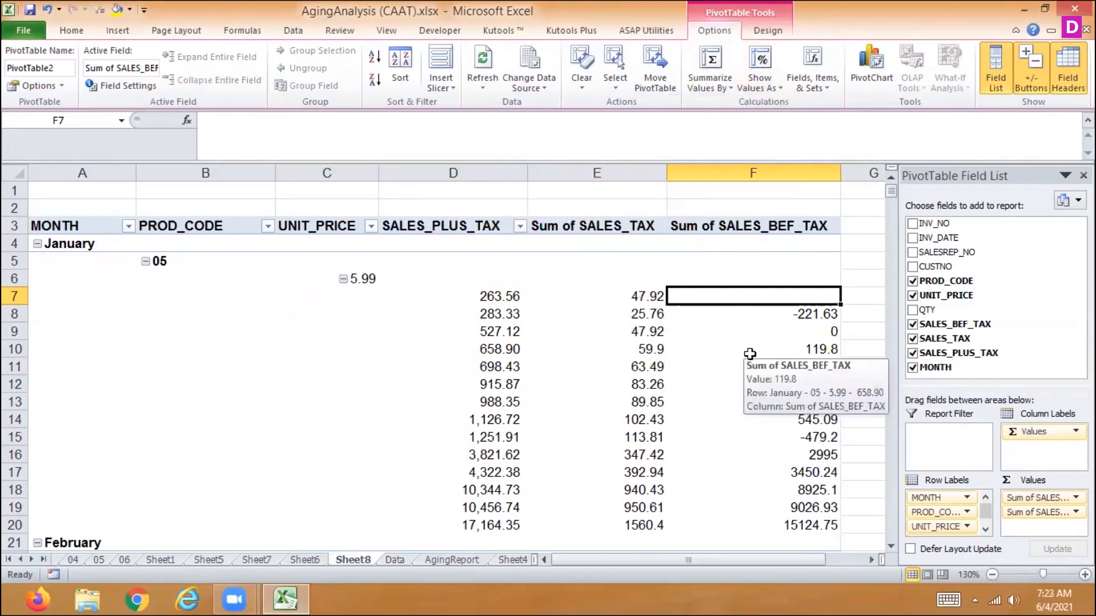
- Examine the first two January detail rows, comparing the SALES_BEF_TAX differences with the SALES_PLUS_TAX and SALES_TAX values
left_click(752, 318)
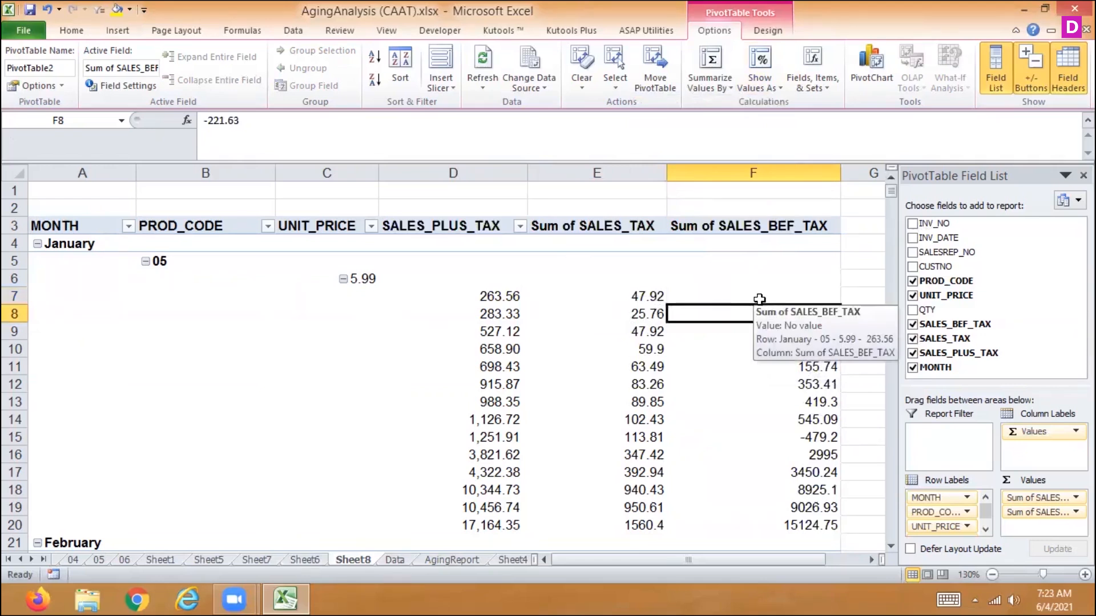
key("Left")
key("Left")
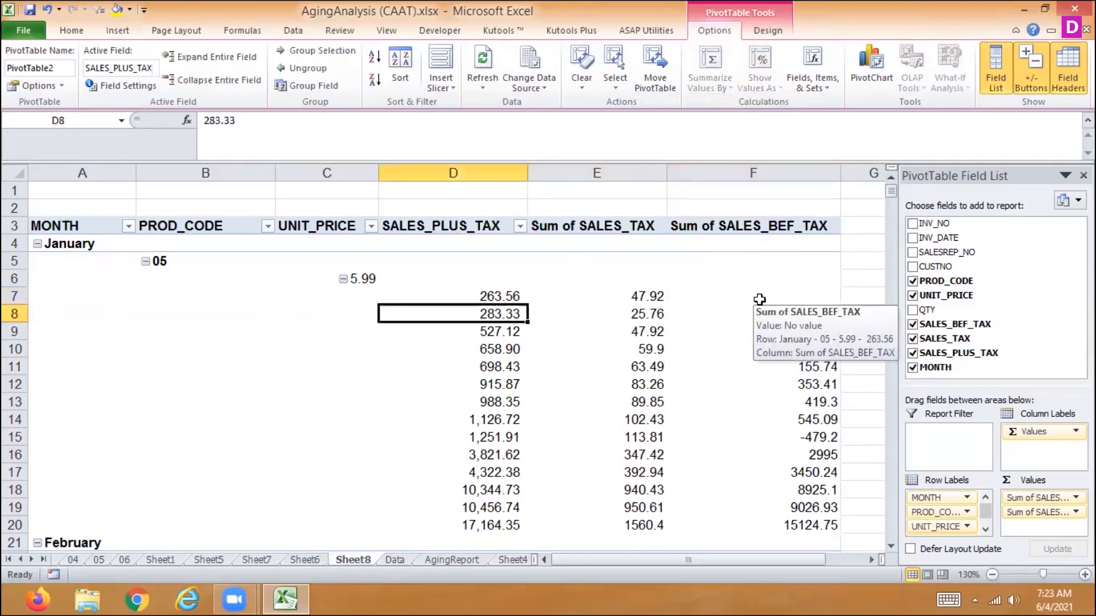
key("Right")
key("Up")
key("Up")
key("Up")
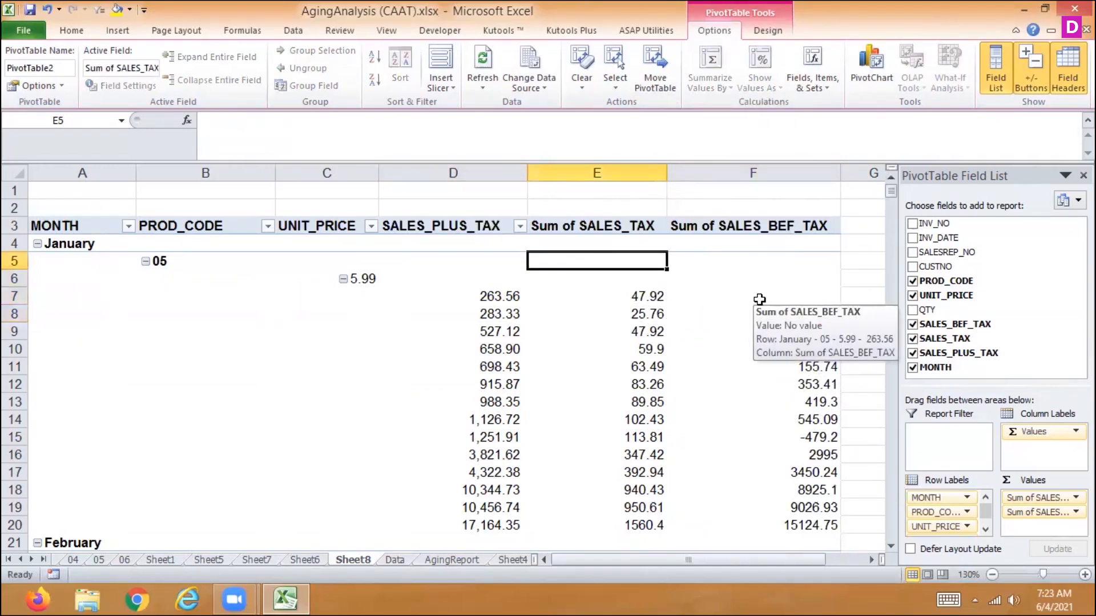
key("Down")
key("Down")
key("Right")
key("Right")
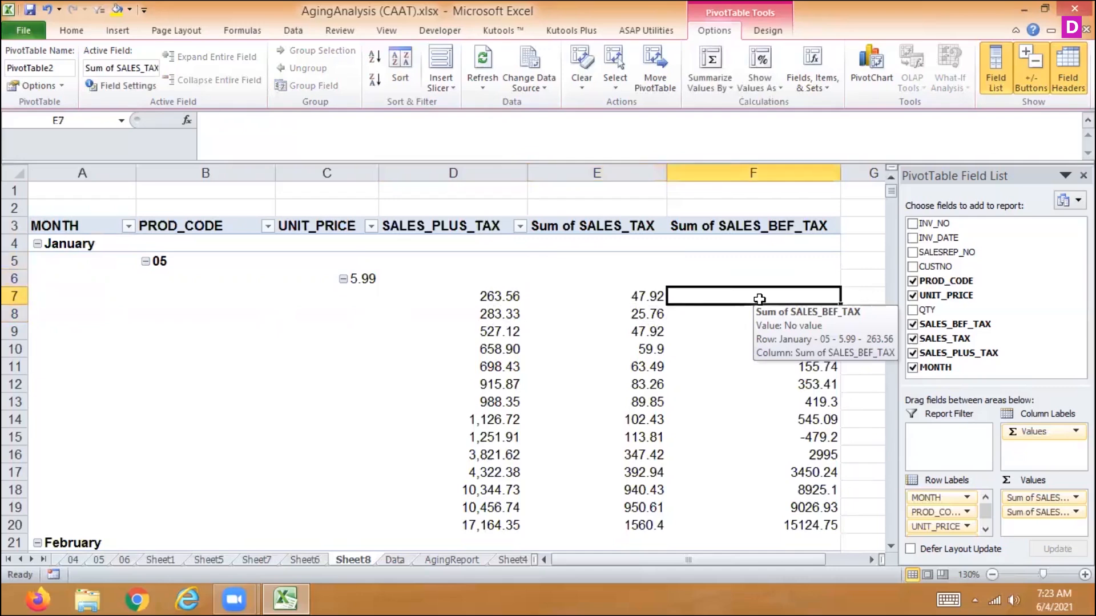
key("Left")
key("Left")
key("Left")
key("Left")
key("Left")
key("Left")
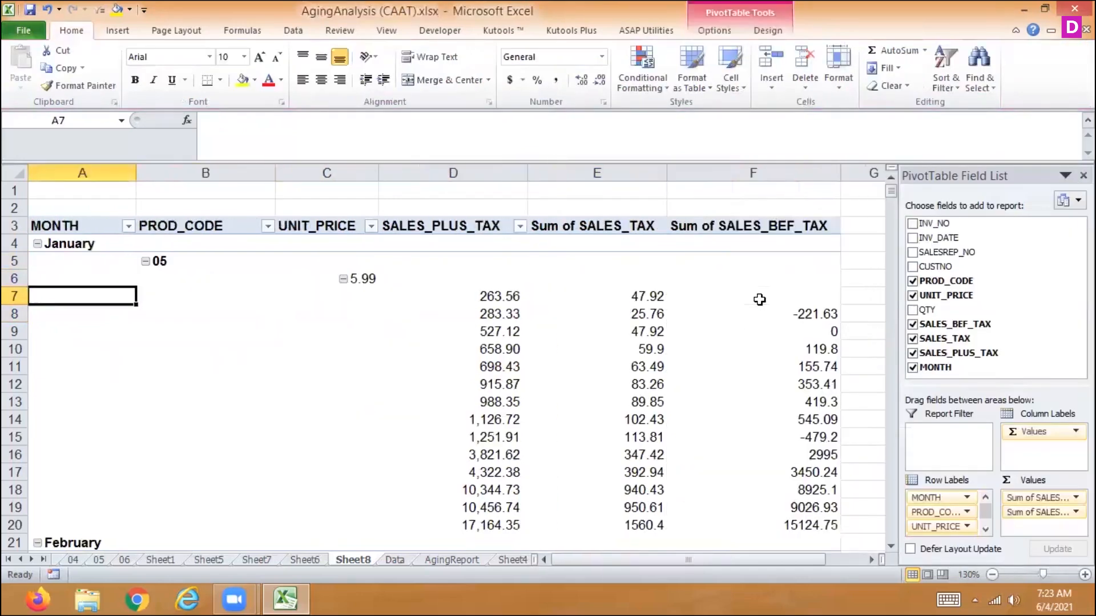
- List the PivotTable's calculated field and item formulas on a new sheet, and return to Sheet8
left_click(719, 38)
left_click(812, 74)
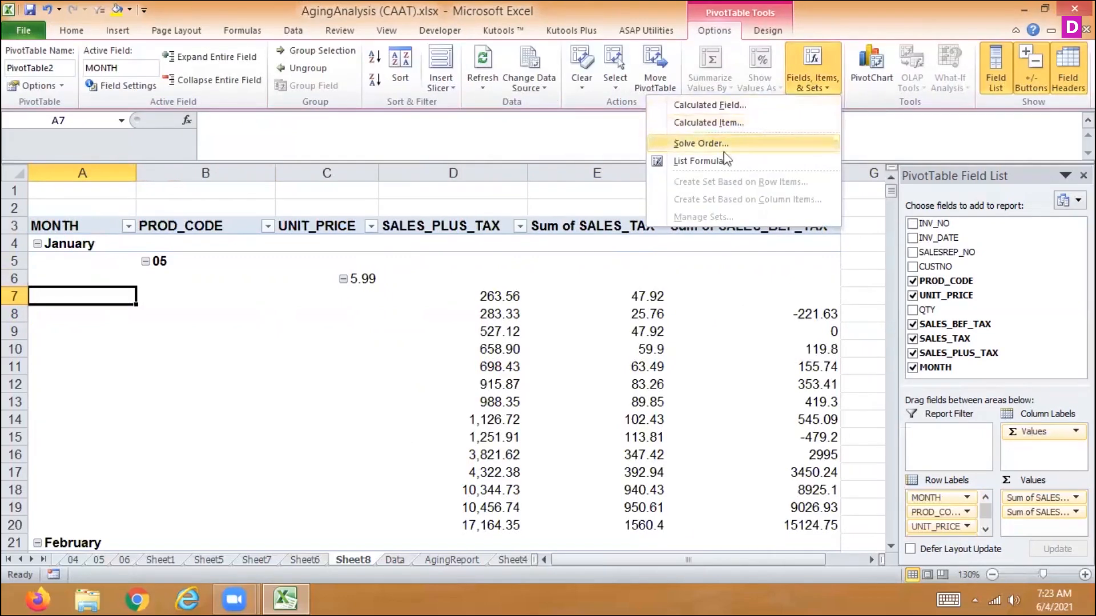
left_click(718, 163)
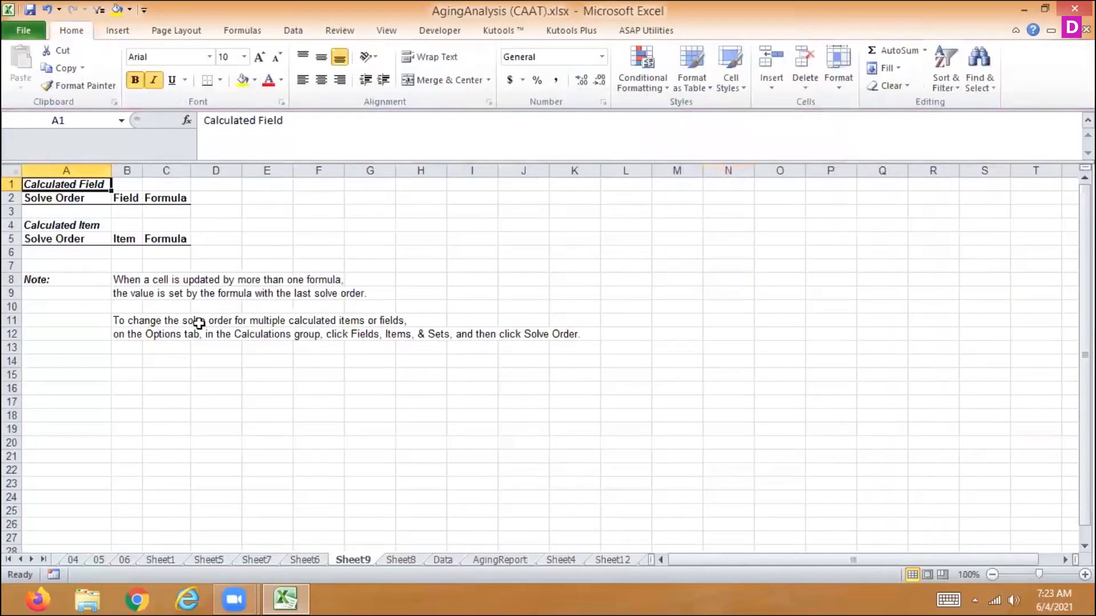
left_click(402, 559)
- Check the Solve Order of the PivotTable's calculated items and close it without changes
left_click(820, 77)
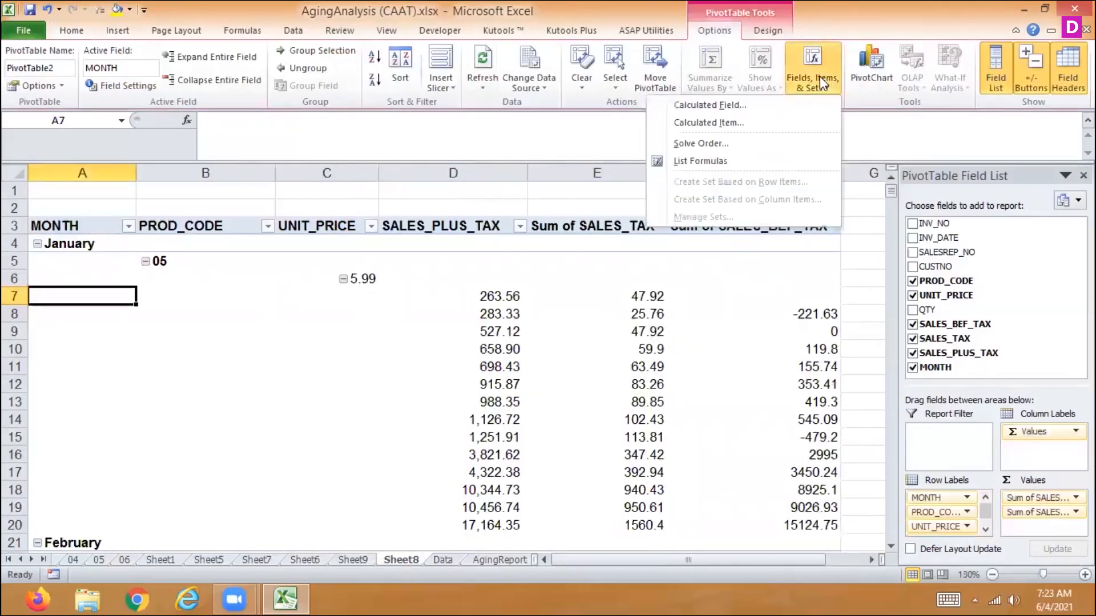
left_click(731, 142)
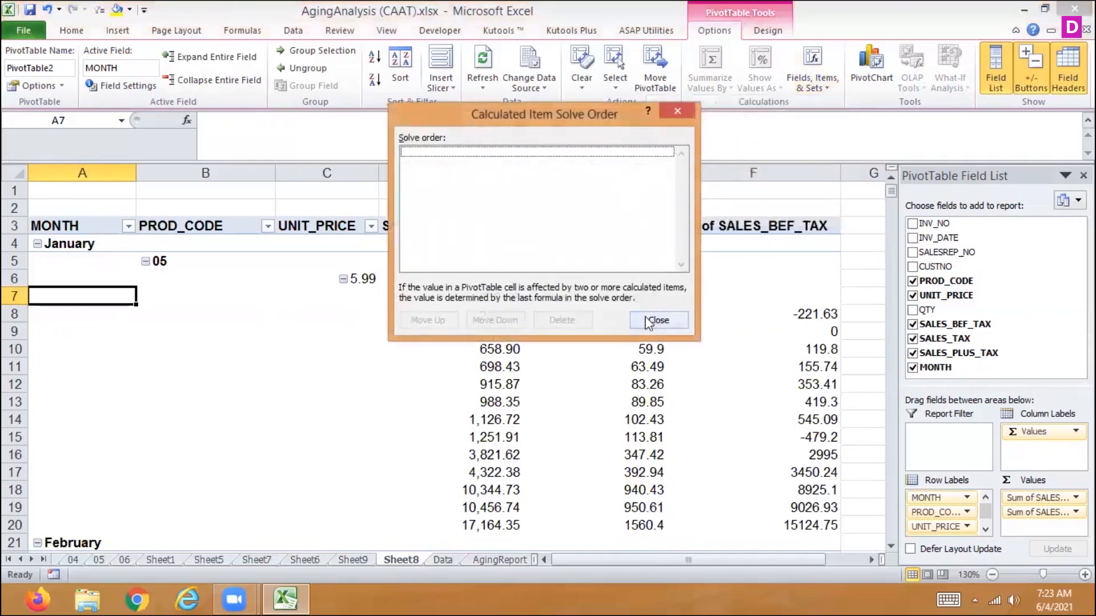
left_click(648, 321)
- Review the Difference From base field and base items in the Sum of SALES_BEF_TAX value field settings, and cancel
left_click(783, 316)
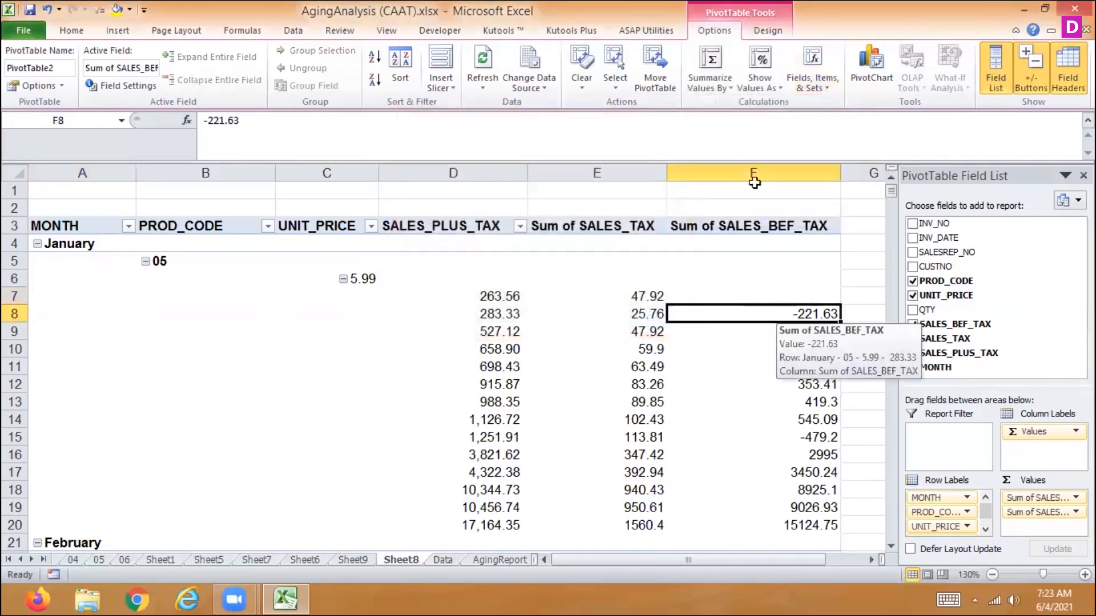
left_click(760, 81)
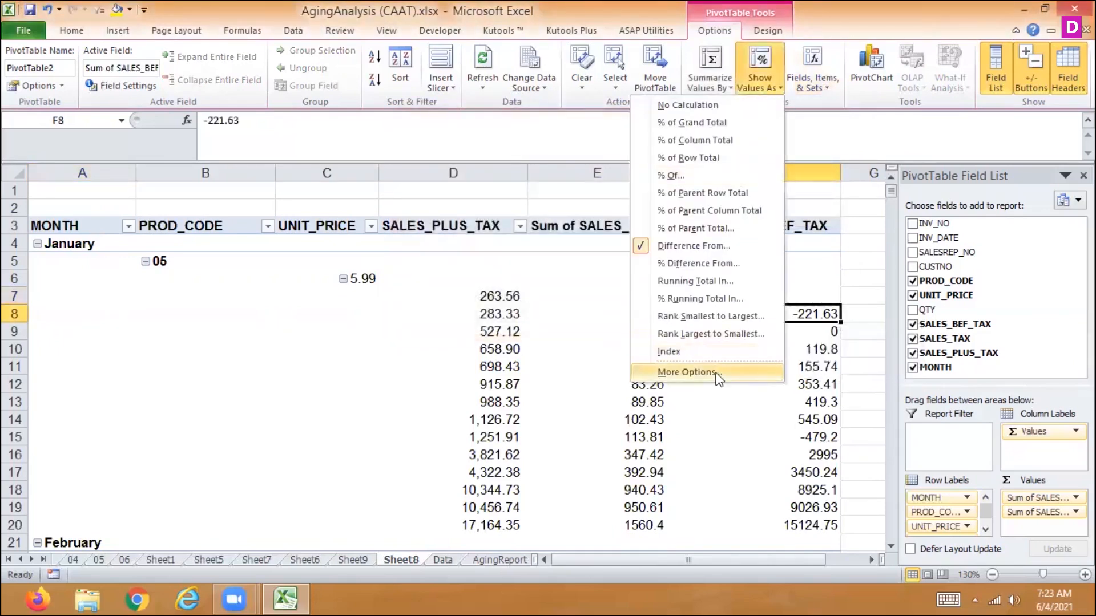
left_click(689, 372)
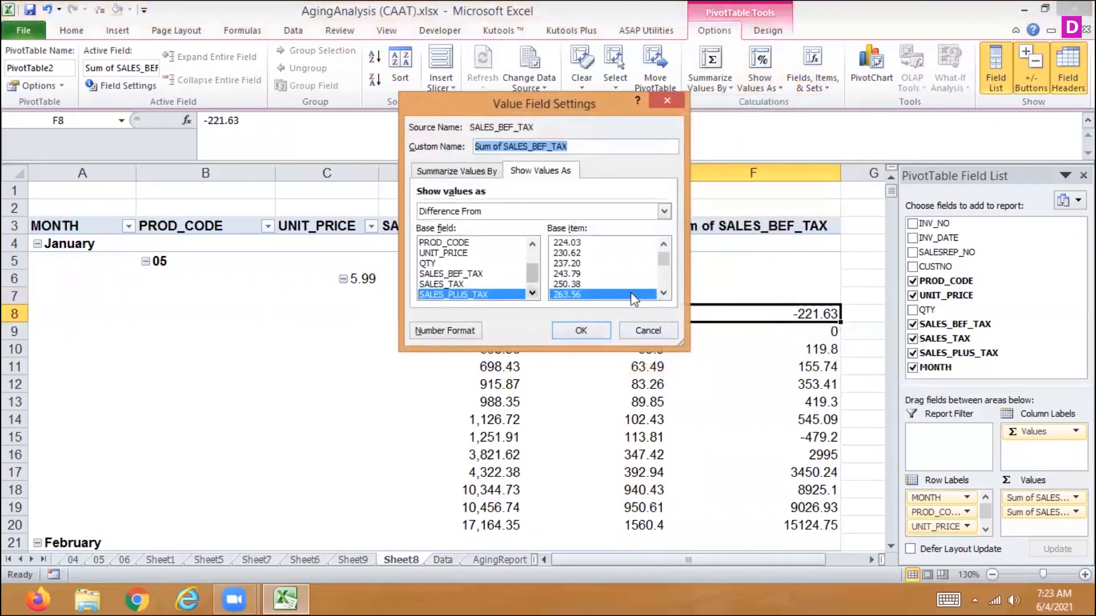
left_click_drag(665, 258, 662, 280)
left_click(643, 329)
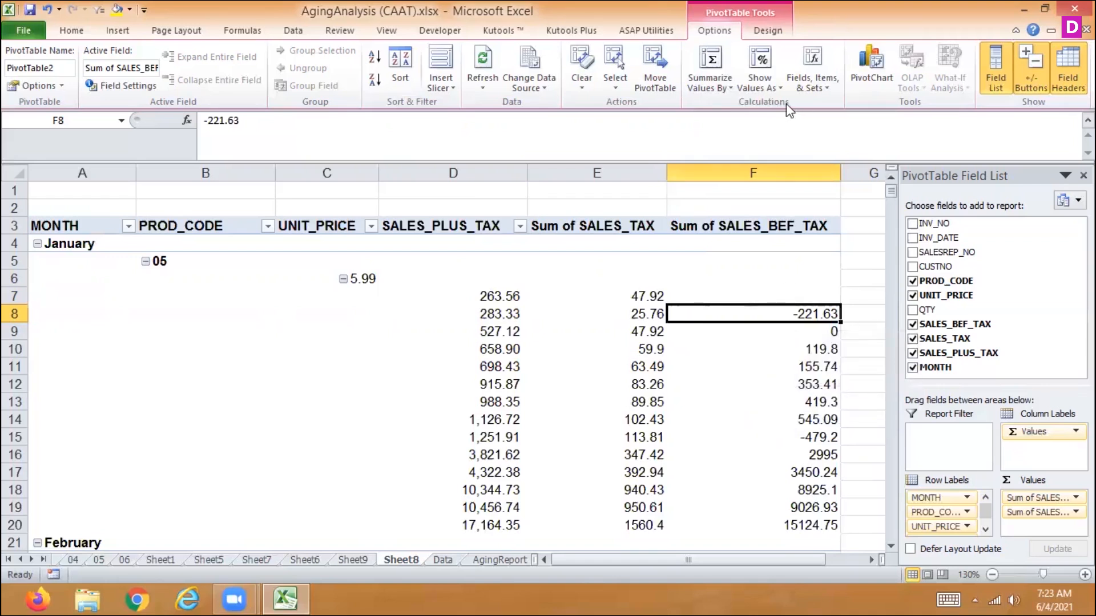
- Delete Sheet9, which holds the list of calculated field and item formulas
key("ctrl+Page_Up")
key("alt+h")
key("d")
key("s")
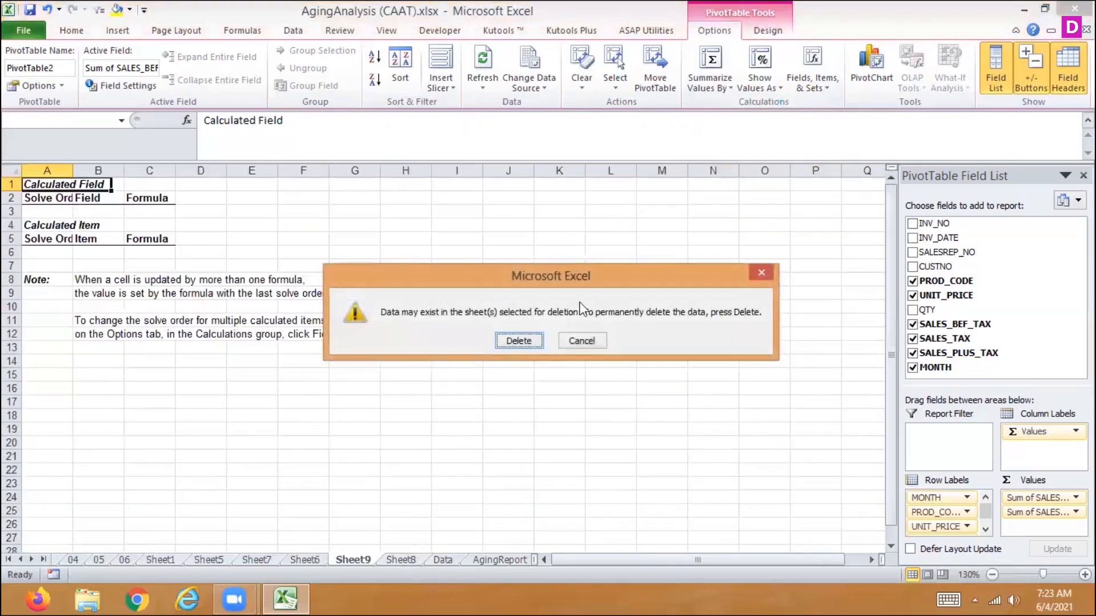
left_click(519, 341)
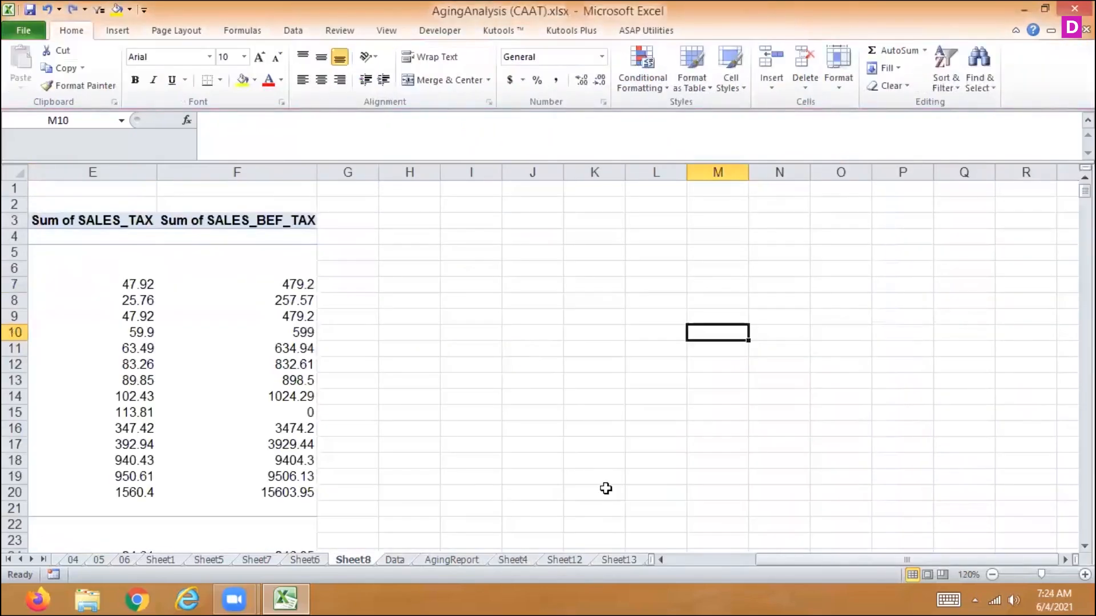
- Show Sum of SALES_BEF_TAX as % Difference From, with base field SALES_PLUS_TAX and base item 263.56
left_click_drag(781, 560, 668, 543)
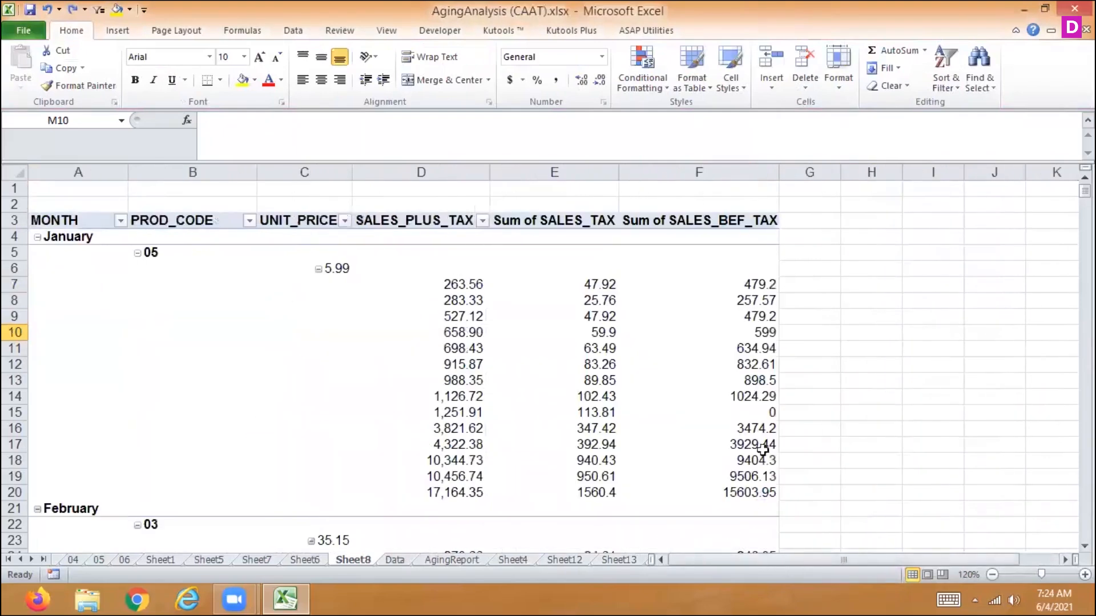
left_click(561, 297)
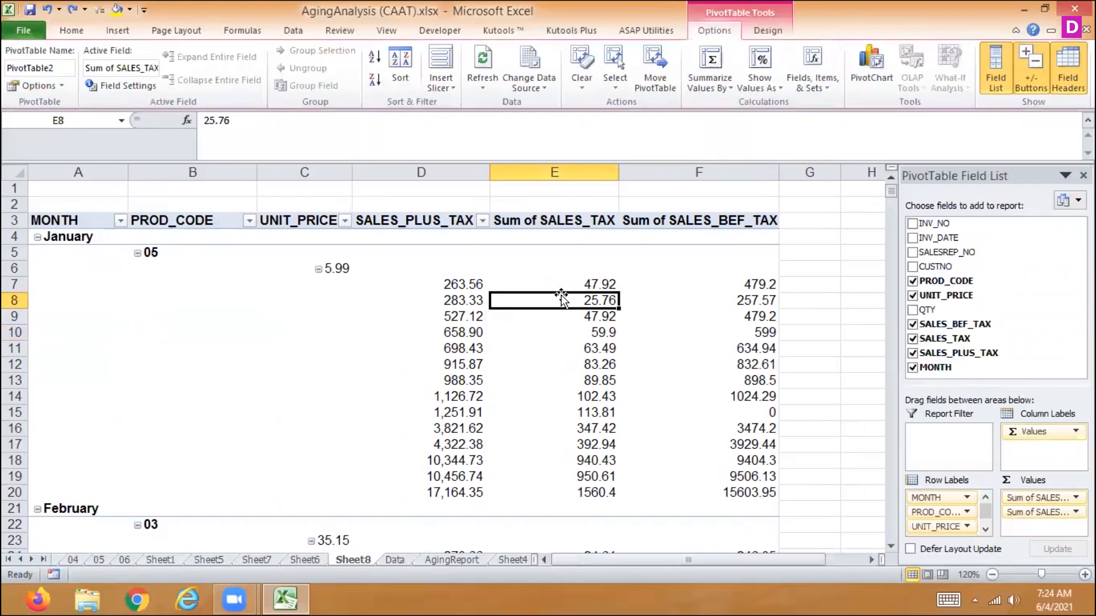
left_click(461, 285)
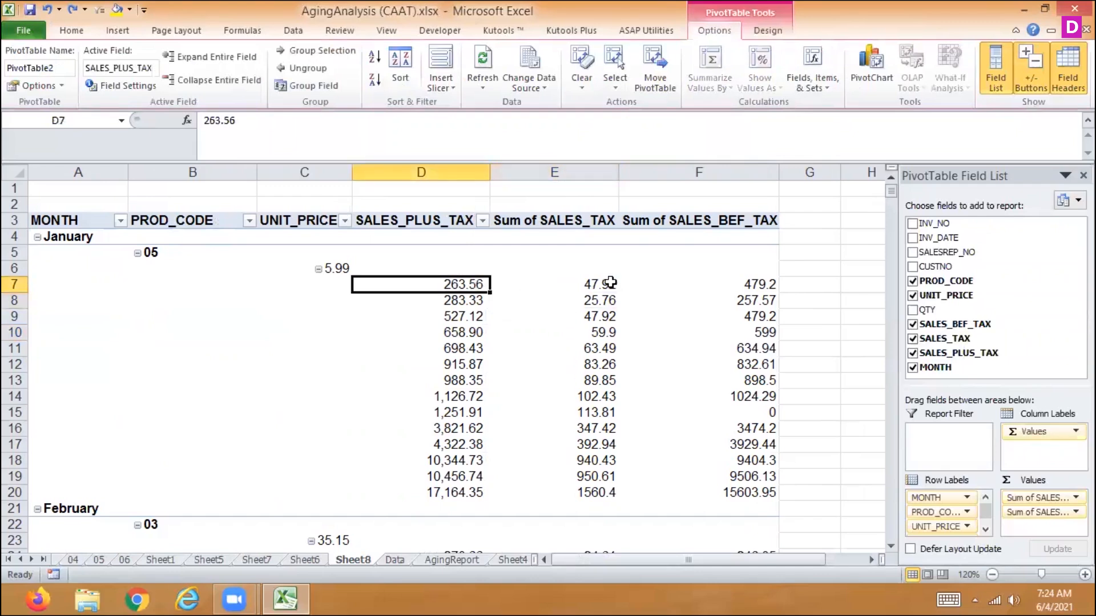
left_click(596, 283)
left_click(765, 284)
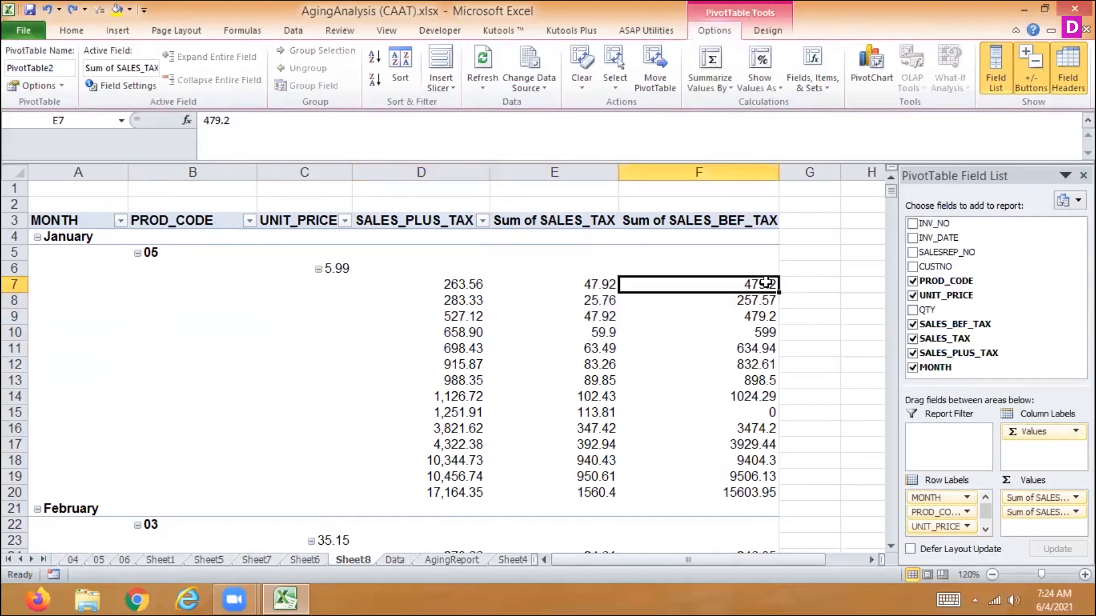
left_click(755, 82)
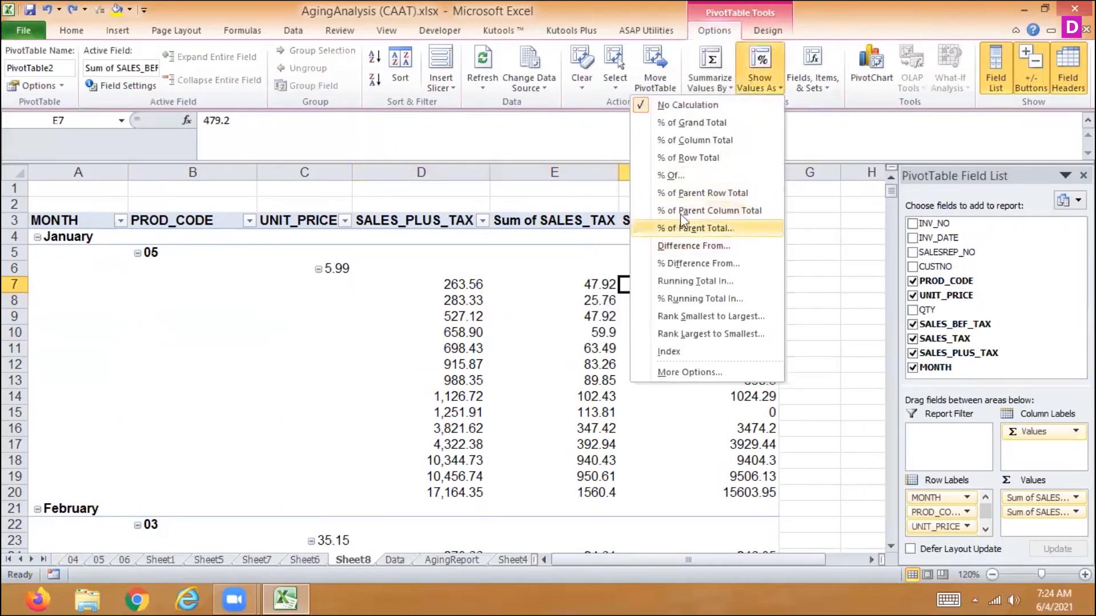
left_click(679, 263)
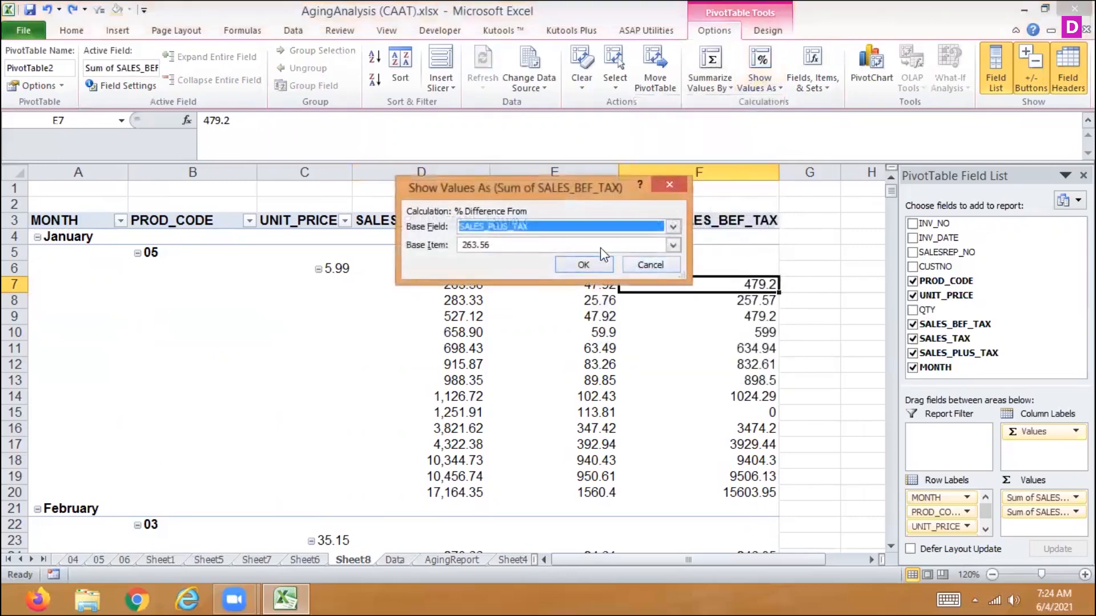
left_click(676, 247)
left_click(677, 248)
left_click(567, 266)
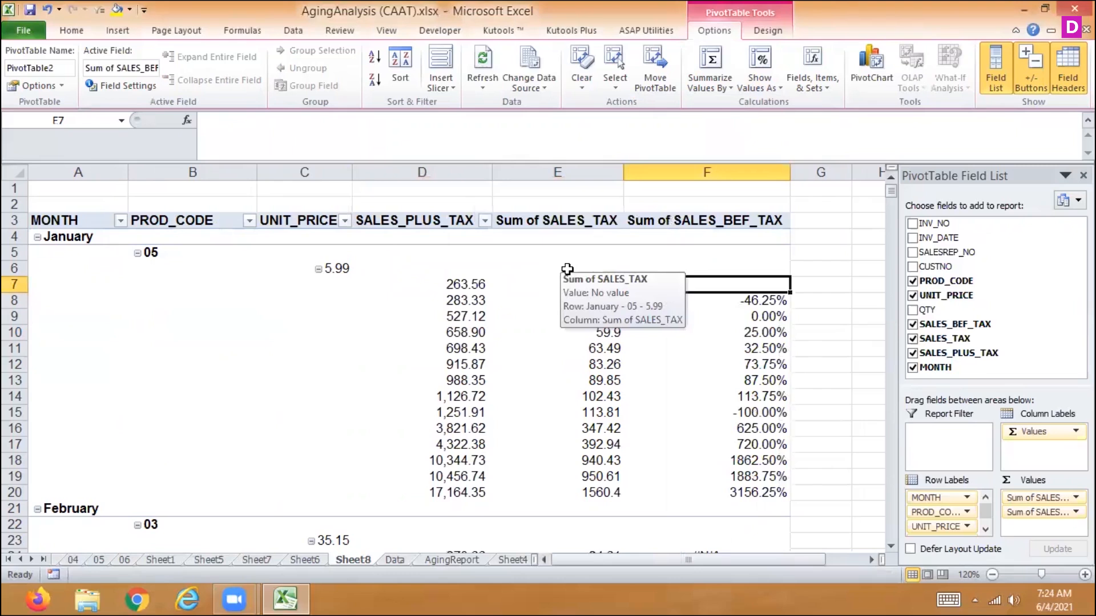
- Examine the percentage differences in the first January rows beside their SALES_PLUS_TAX items
left_click(455, 285)
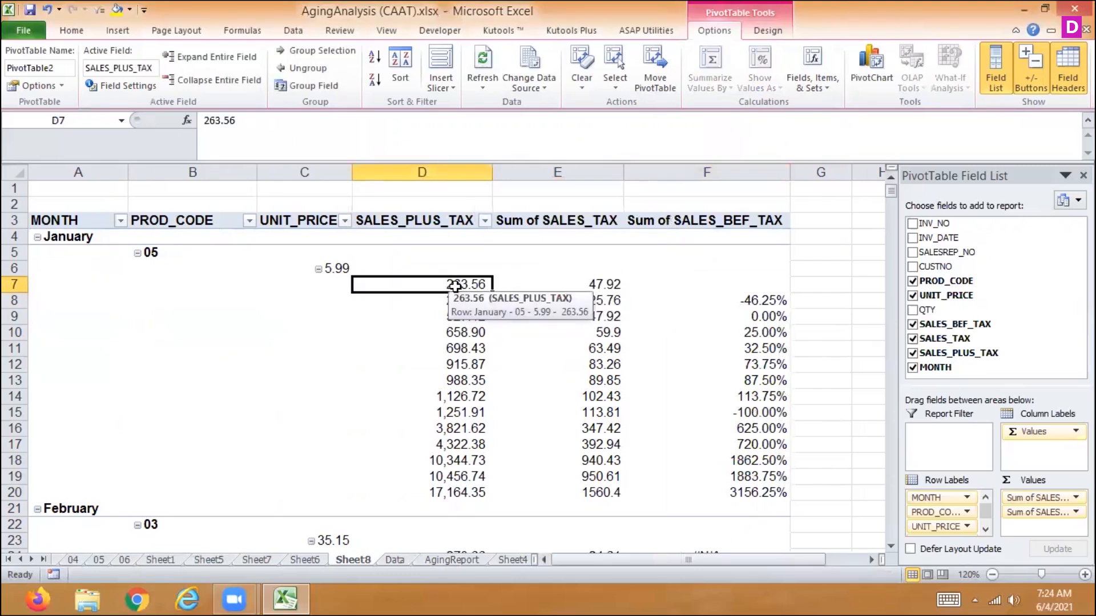
key("Right")
key("Right")
key("Right")
key("Down")
key("Left")
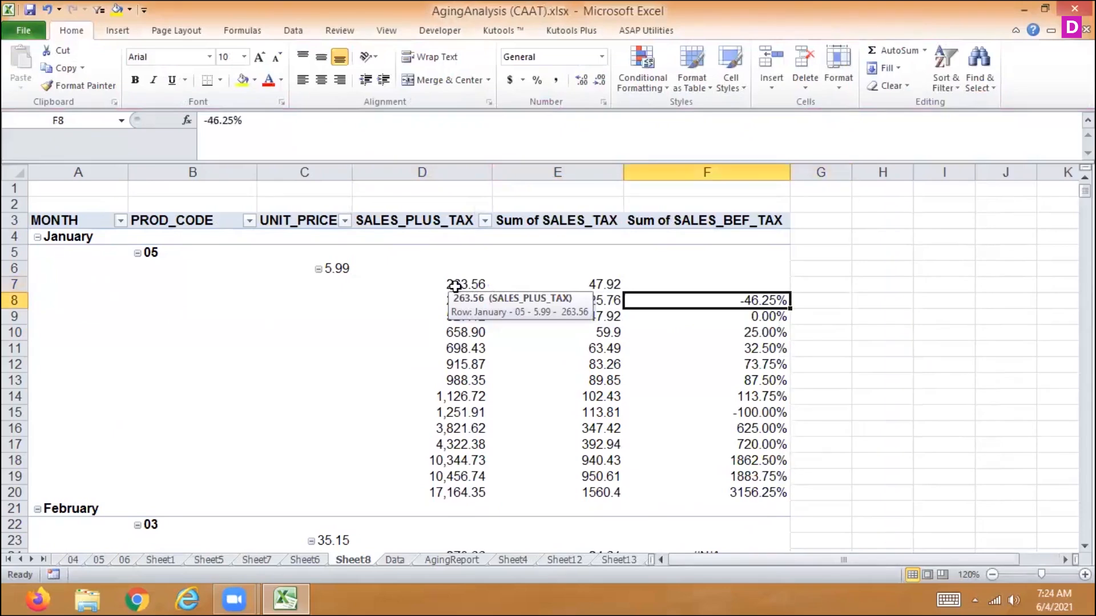
key("Left")
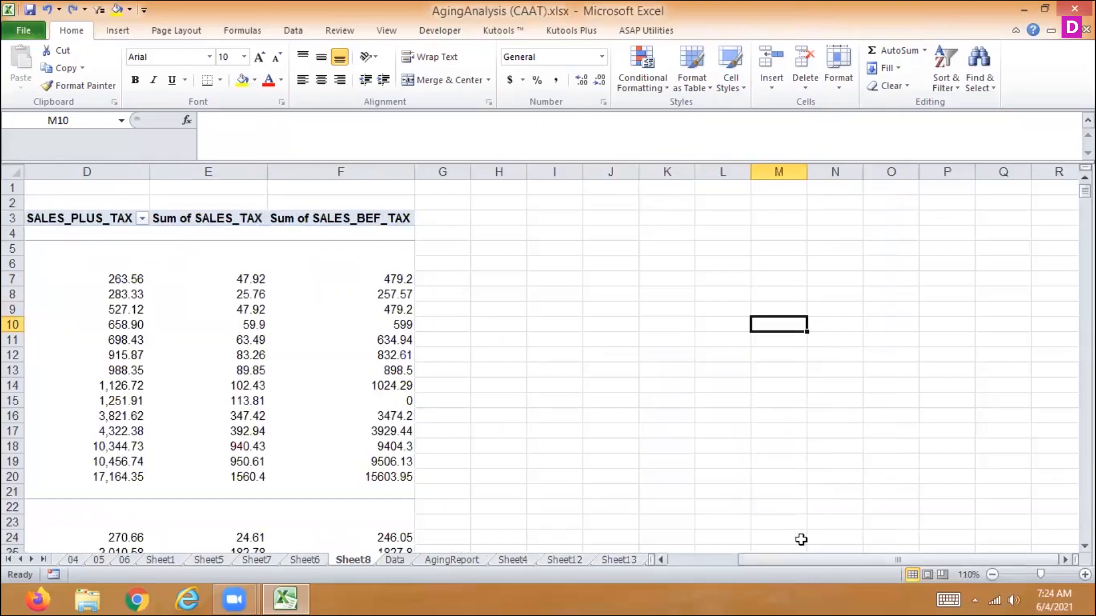
- Calculate =257.57-263.56 in cell G8 beside the PivotTable, and clear the cell
left_click_drag(784, 559, 705, 553)
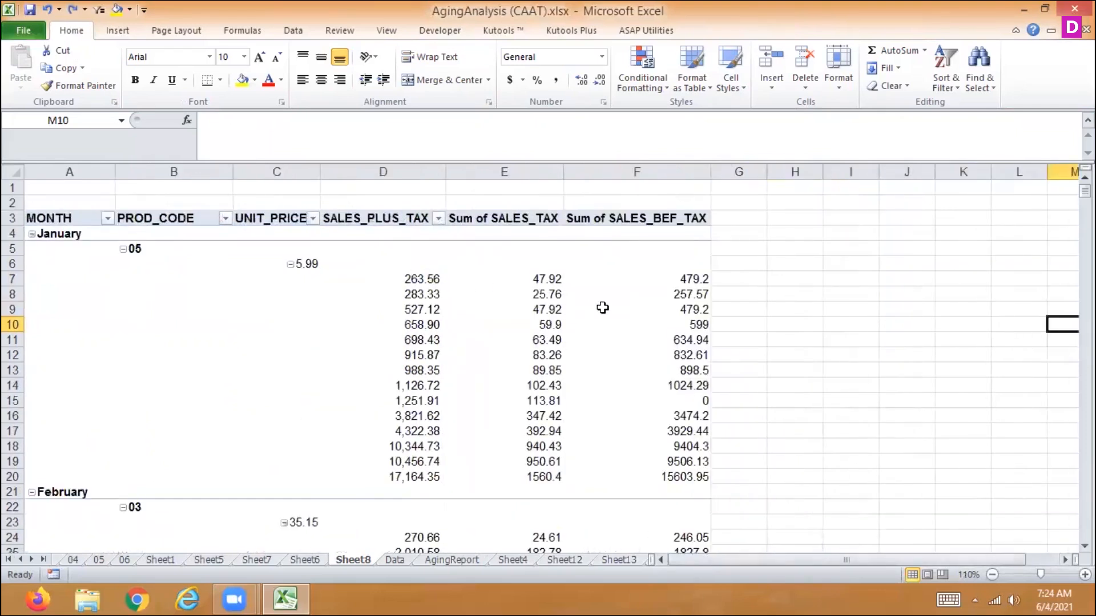
mouse_move(661, 344)
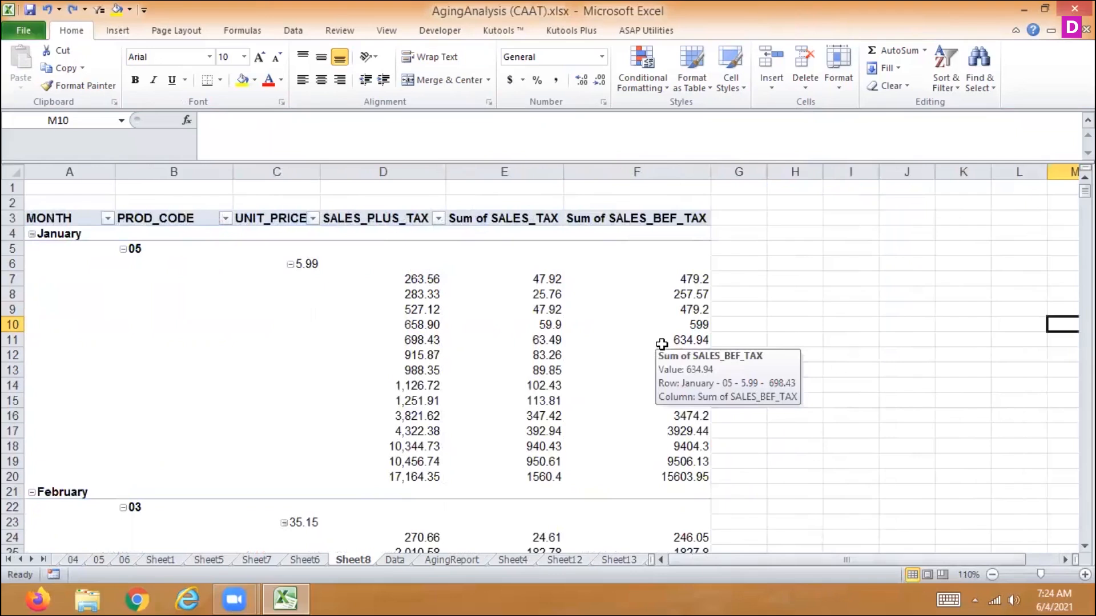
left_click(737, 299)
type("=")
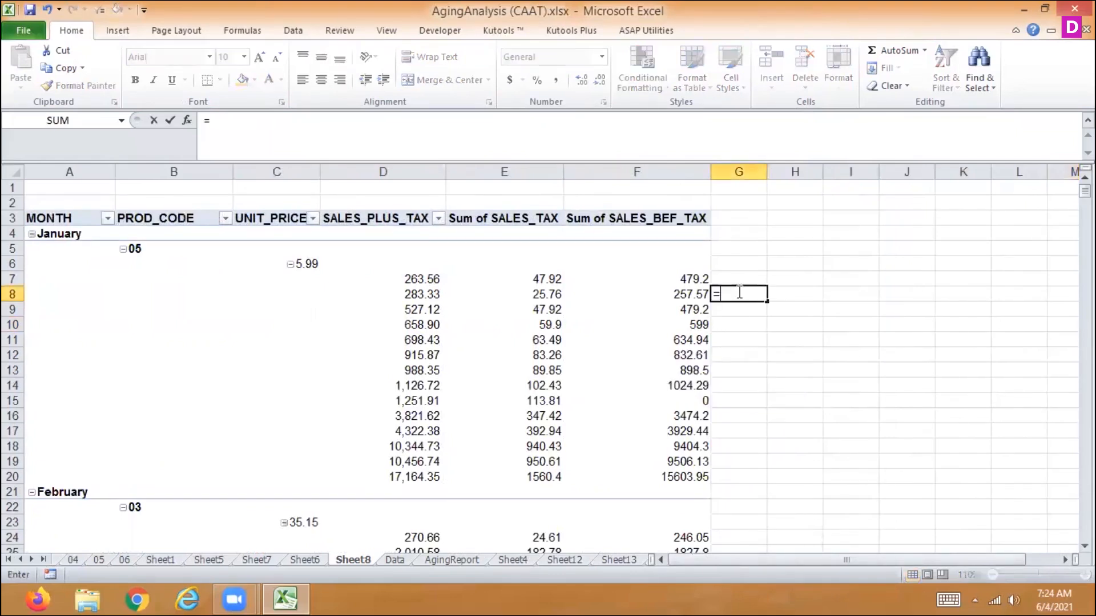
type("257.57-263")
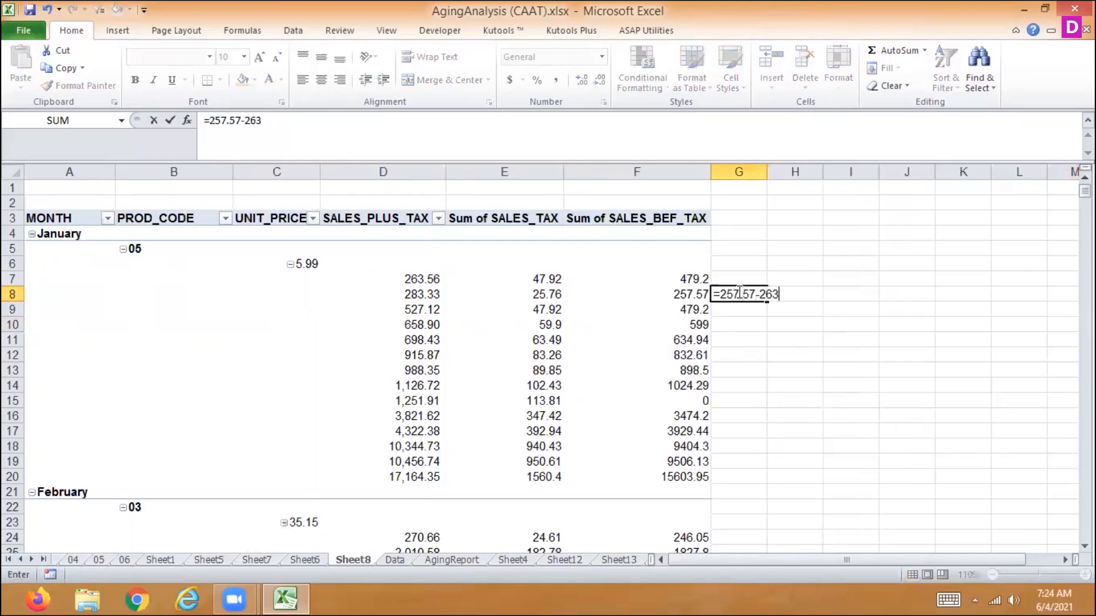
type(".56")
key("Return")
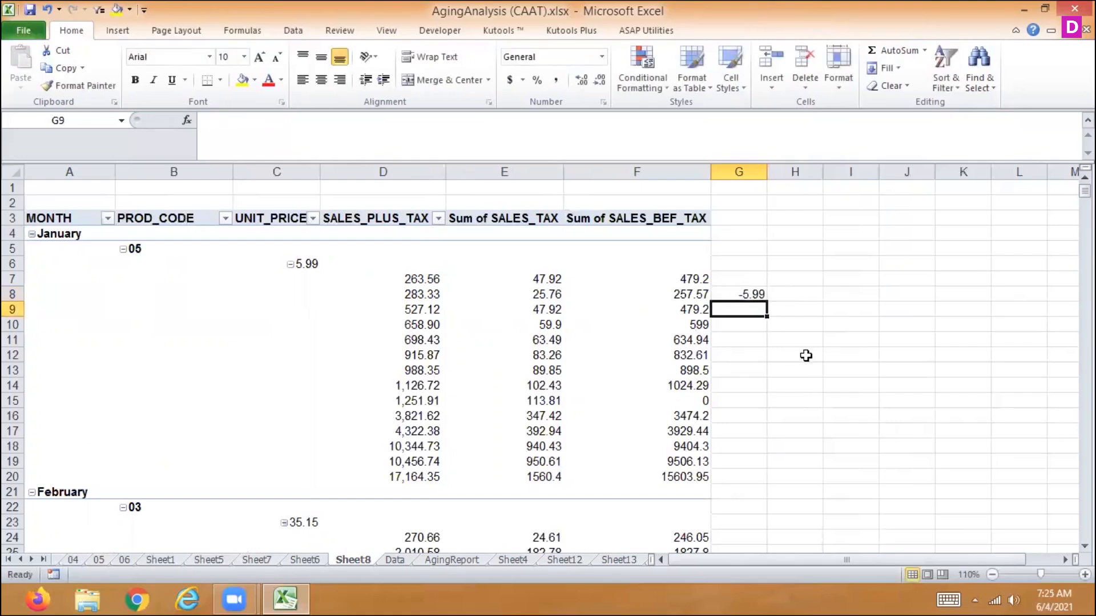
key("Up")
key("Delete")
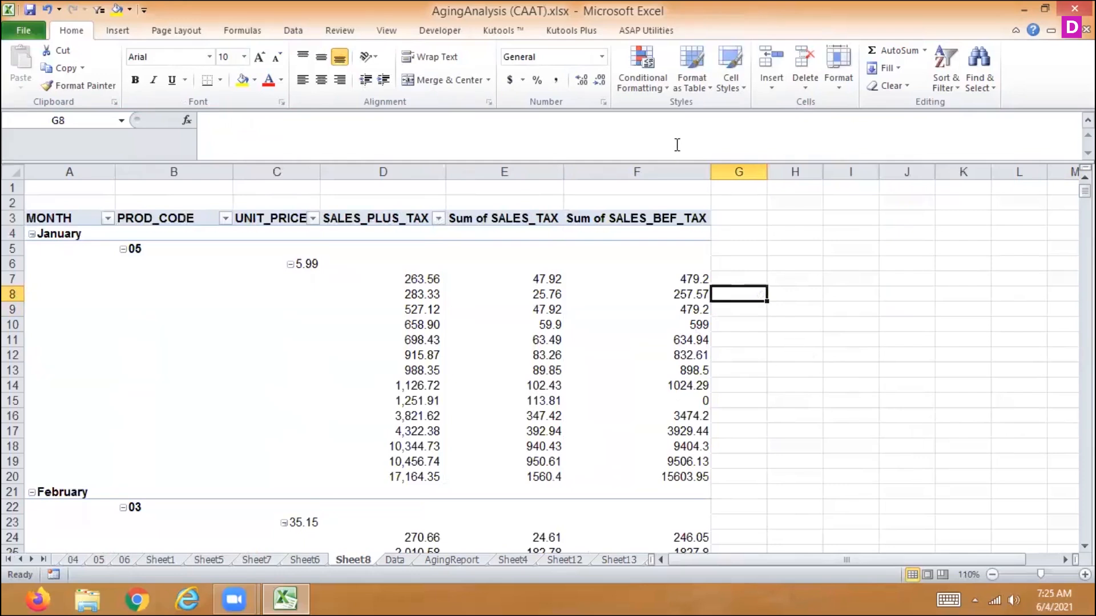
- Show Sum of SALES_BEF_TAX as Difference From base field SALES_PLUS_TAX and base item 263.56, and undo it
left_click(671, 280)
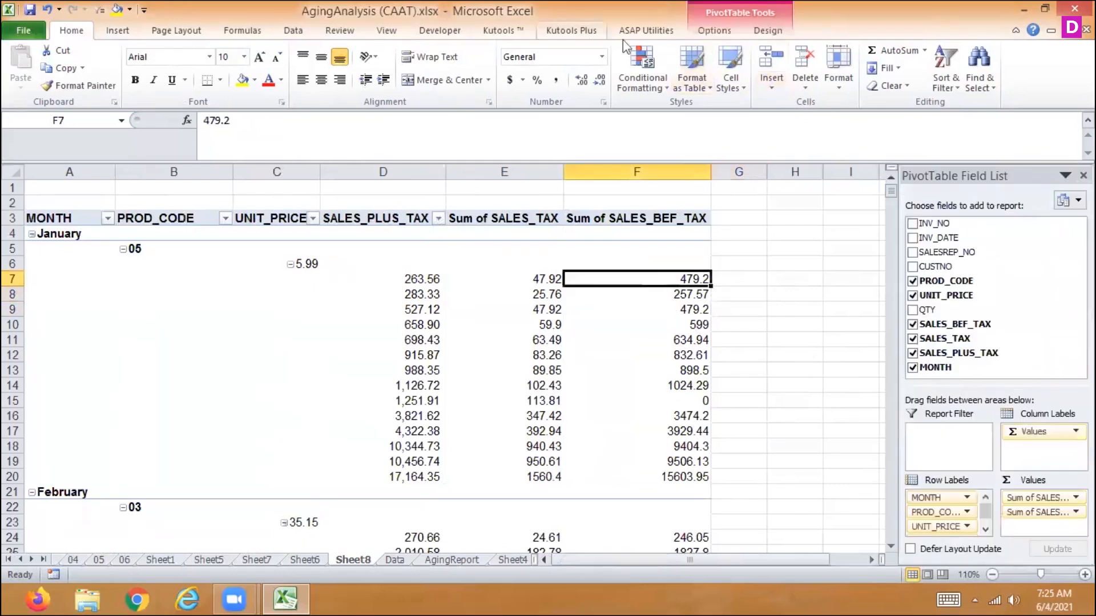
left_click(721, 29)
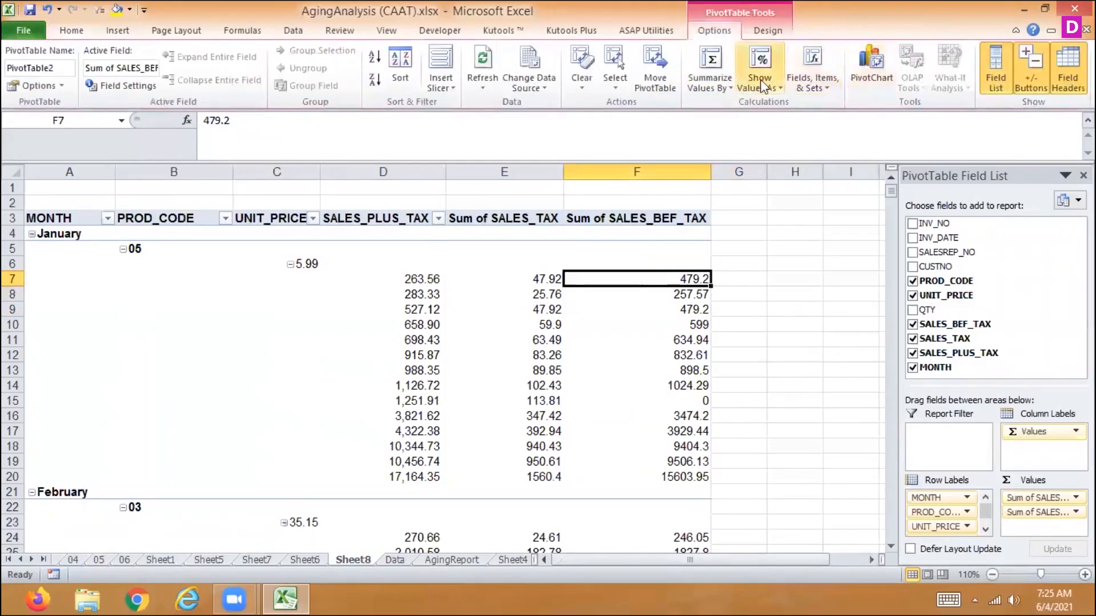
left_click(782, 90)
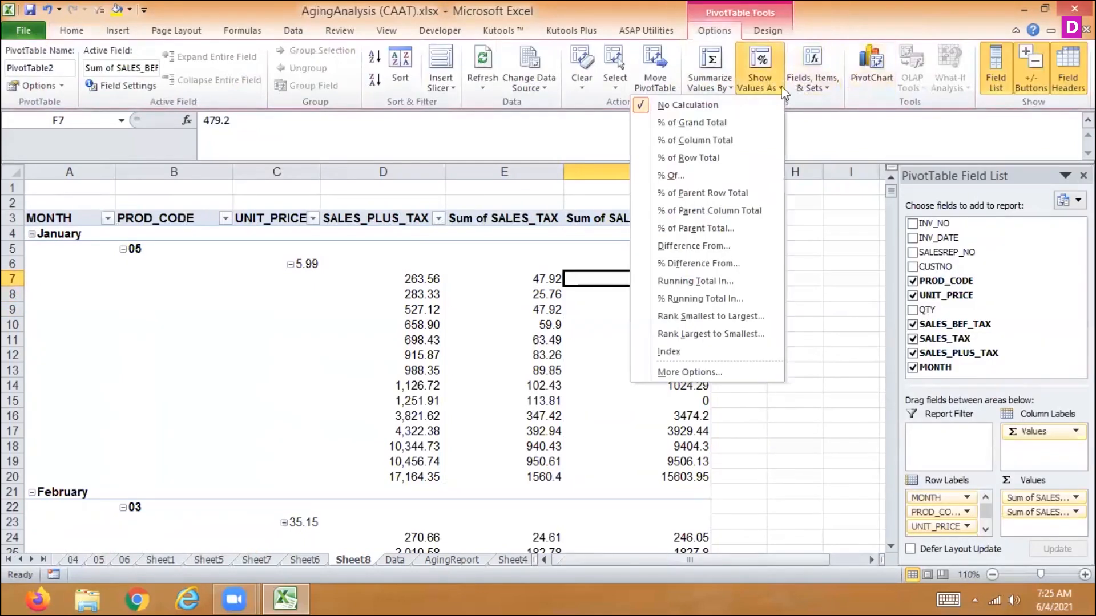
left_click(702, 247)
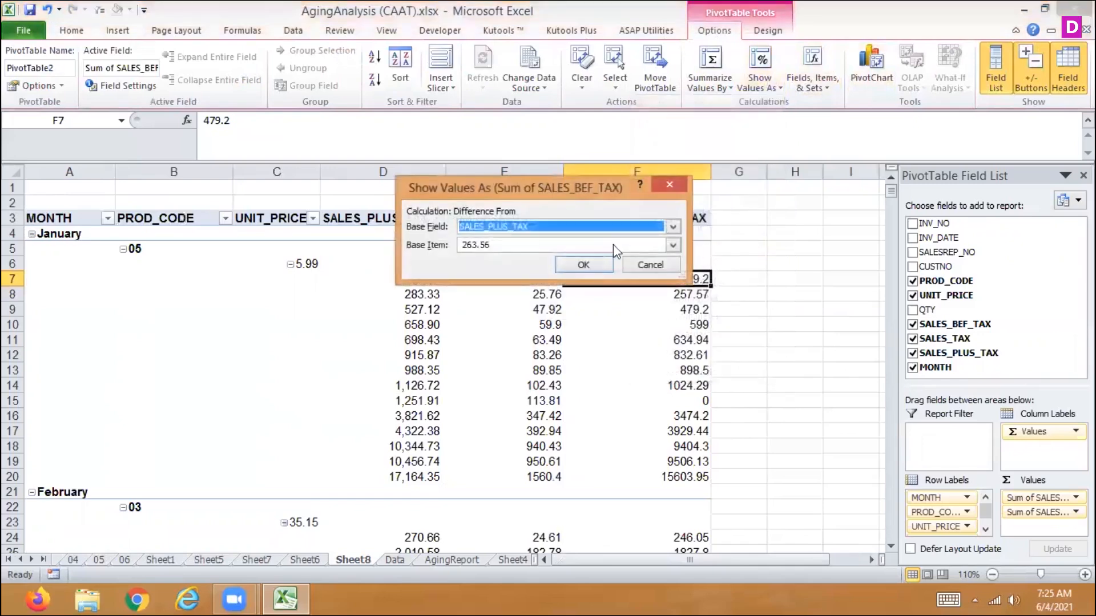
left_click(584, 265)
left_click(674, 295)
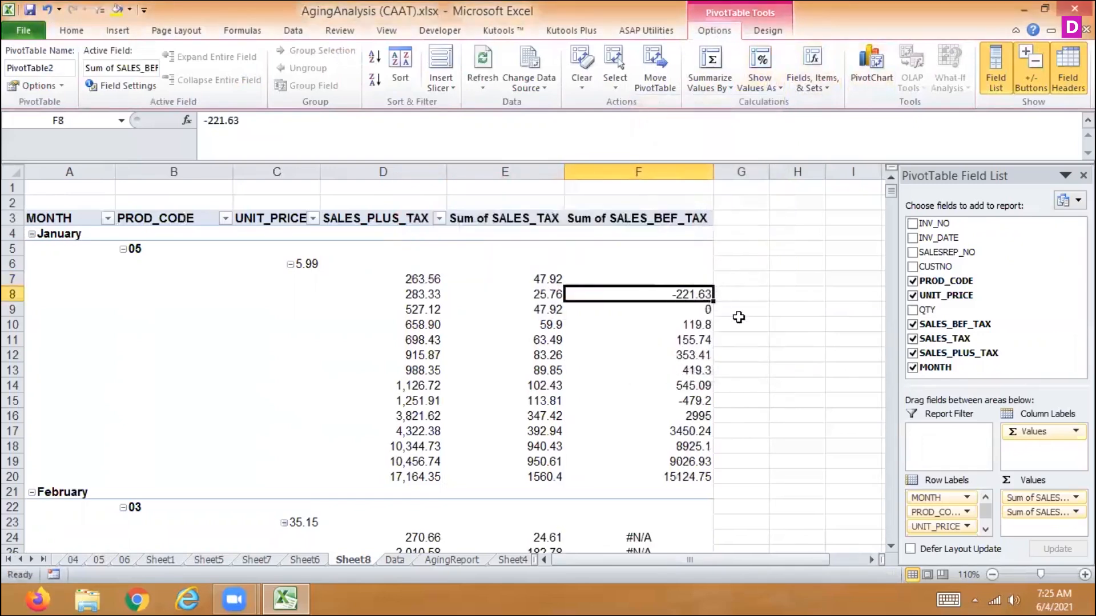
mouse_move(665, 294)
key("ctrl+z")
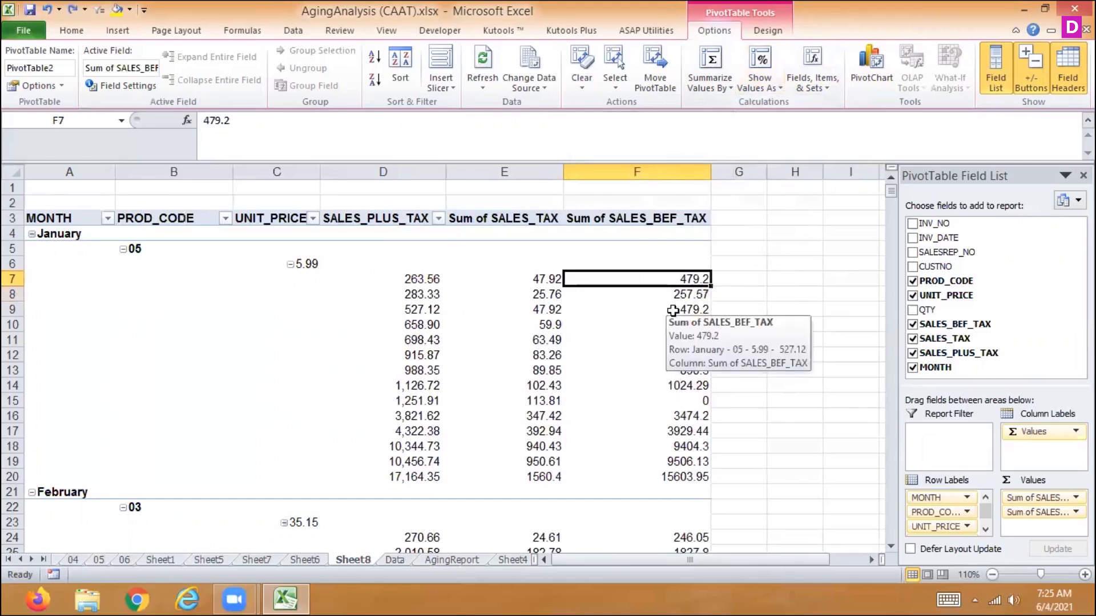
- Review the Difference From base field and base item offered for Sum of SALES_BEF_TAX, and cancel
left_click(752, 77)
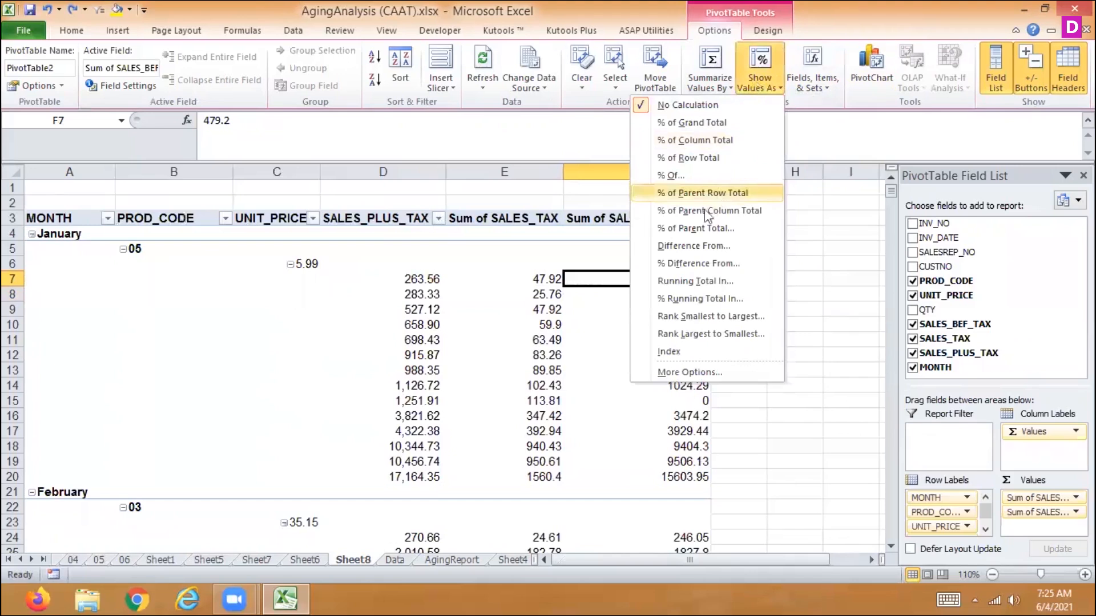
left_click(693, 247)
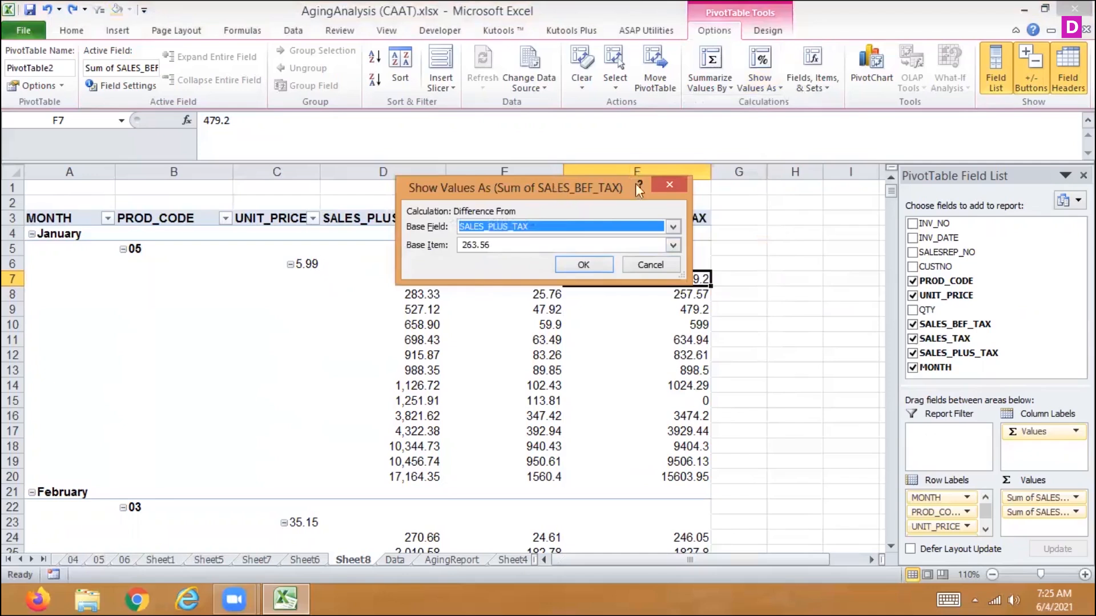
left_click_drag(559, 183, 642, 183)
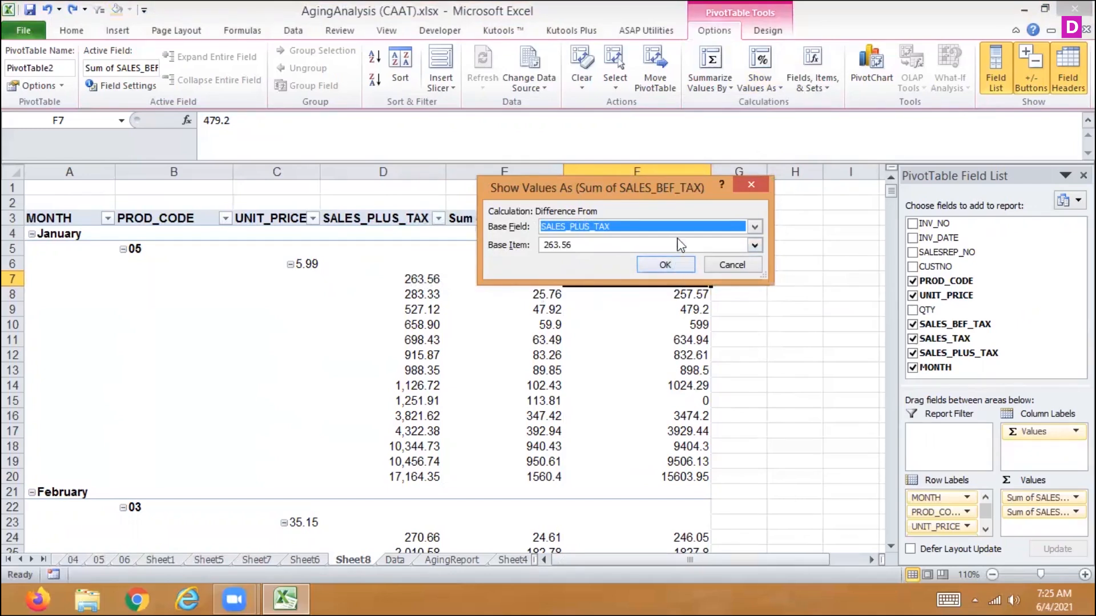
left_click(731, 265)
- Show Sum of SALES_TAX as Difference From base field SALES_PLUS_TAX and base item 263.56, and undo it
left_click(545, 280)
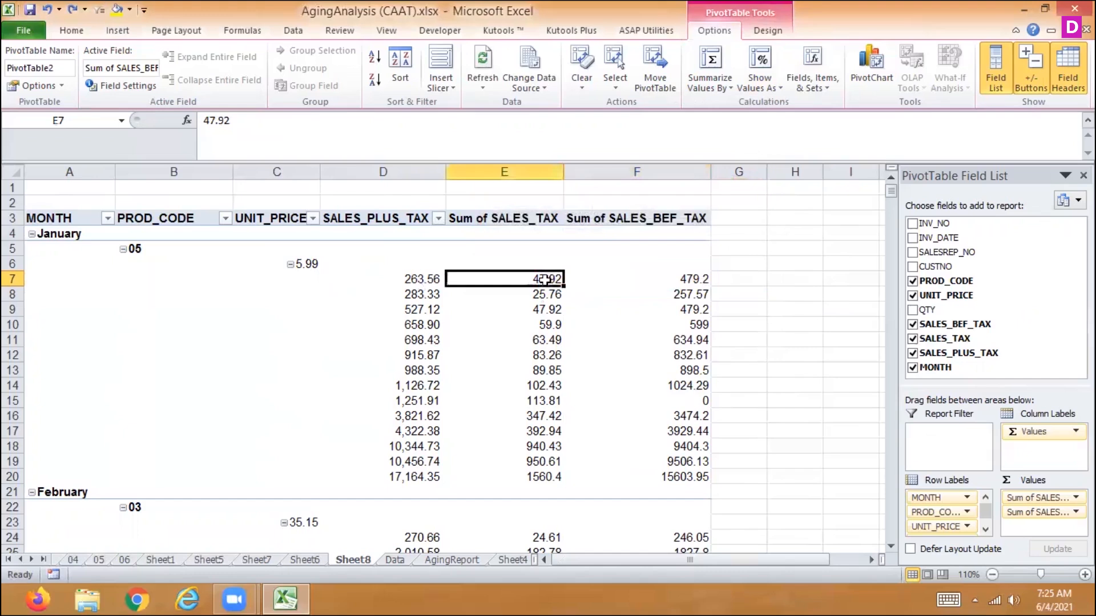
left_click(742, 83)
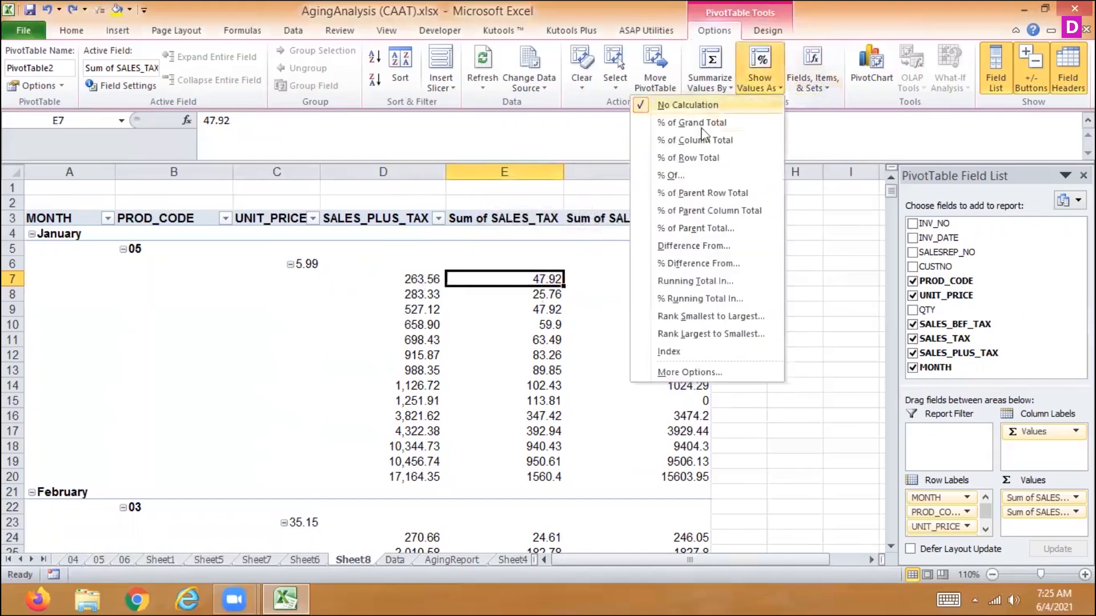
left_click(696, 246)
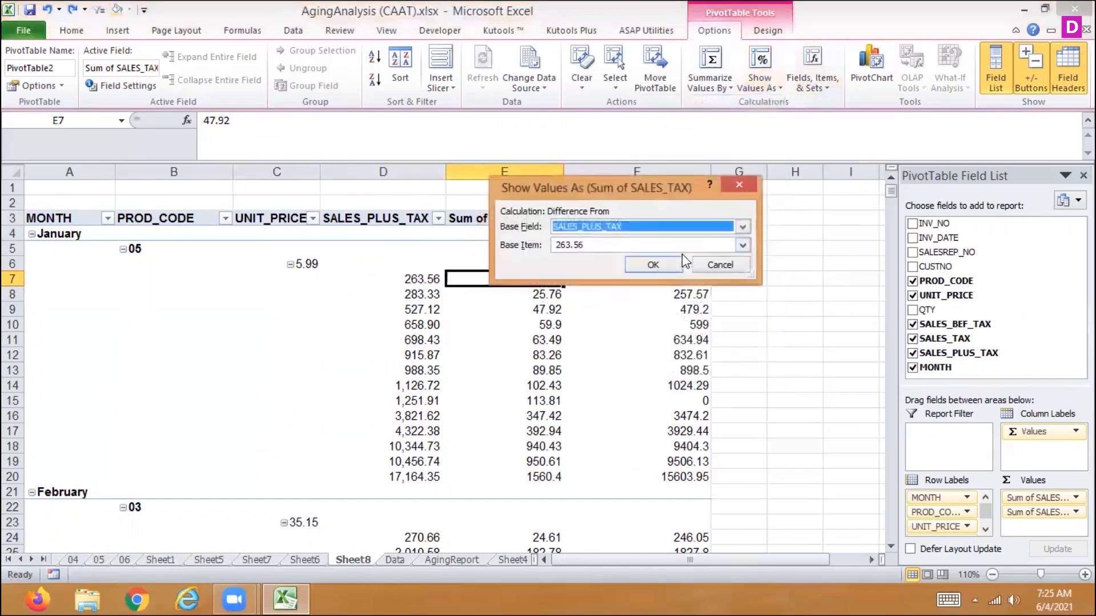
left_click(639, 265)
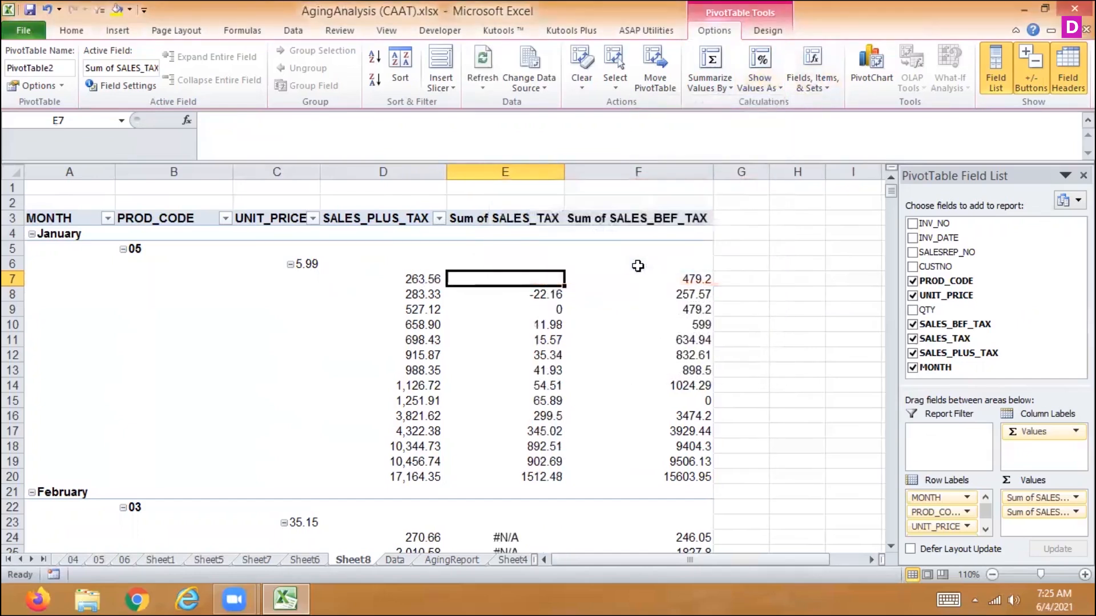
left_click(541, 294)
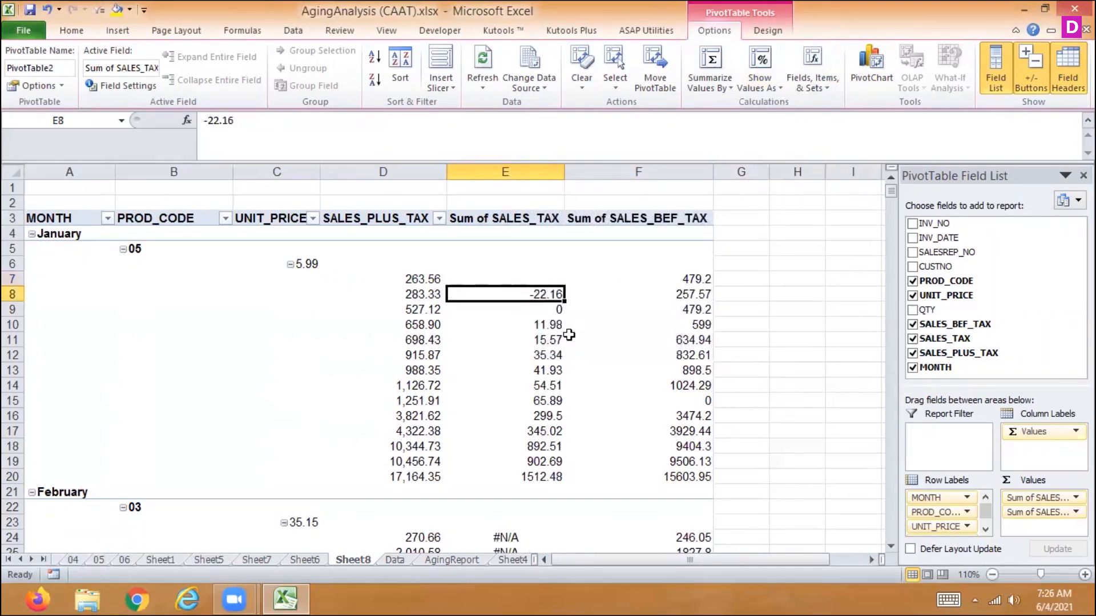
key("ctrl+z")
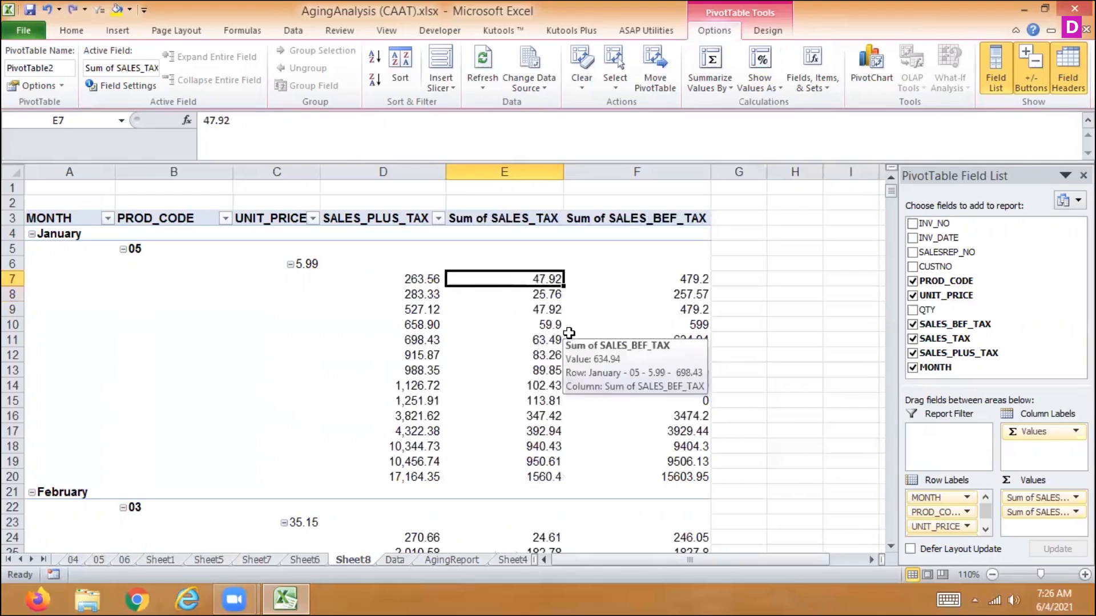
- Calculate =257.57+25.76 in cell G8 beside the PivotTable, compare it with the row's tax and sales values, and clear the cell
key("ctrl+z")
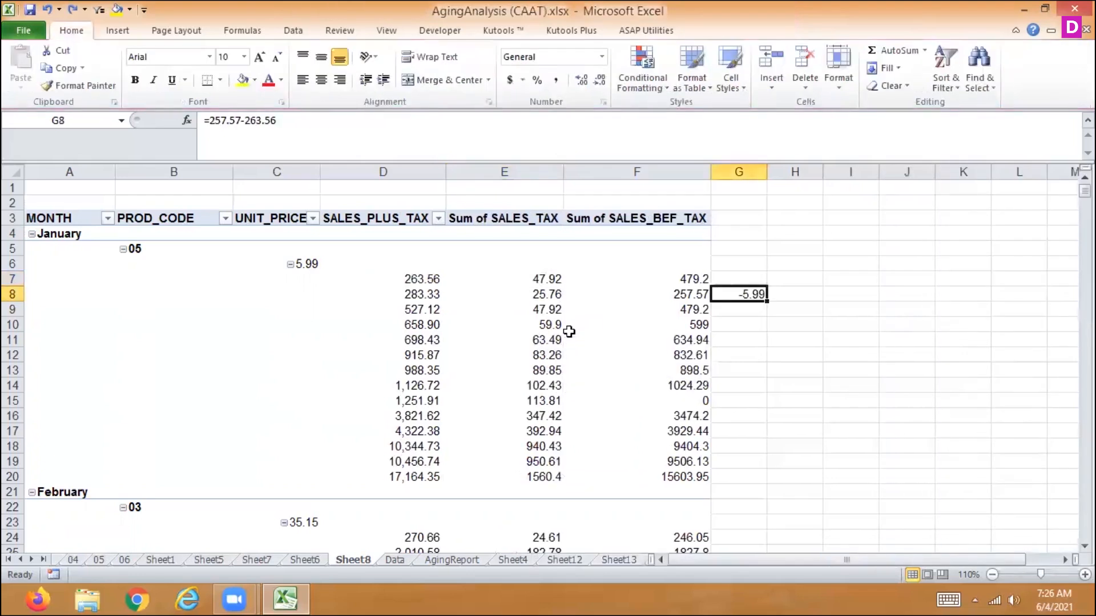
key("Delete")
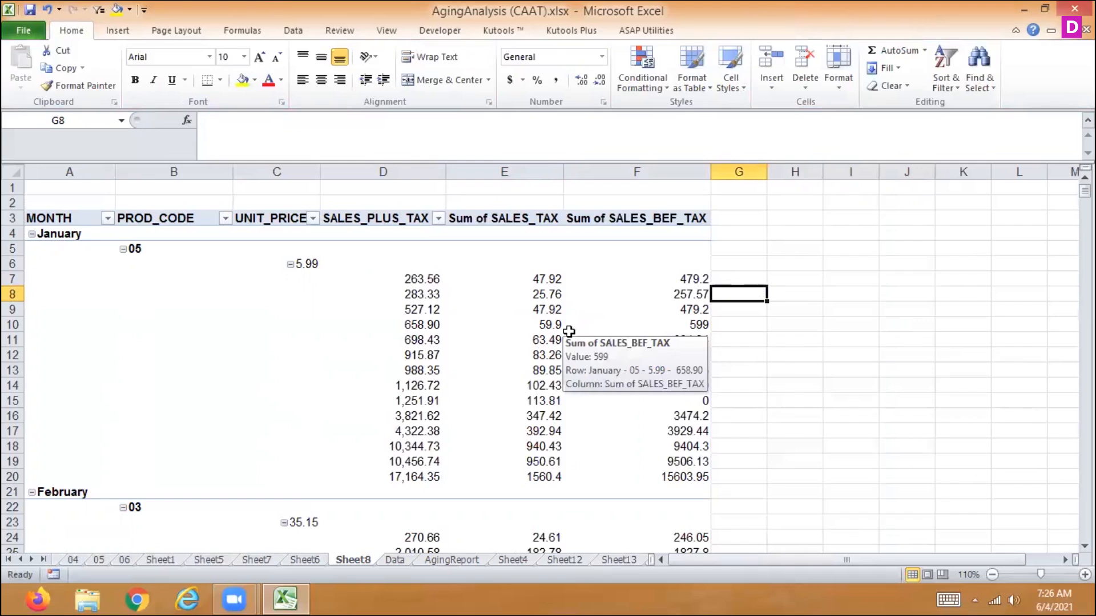
type("=")
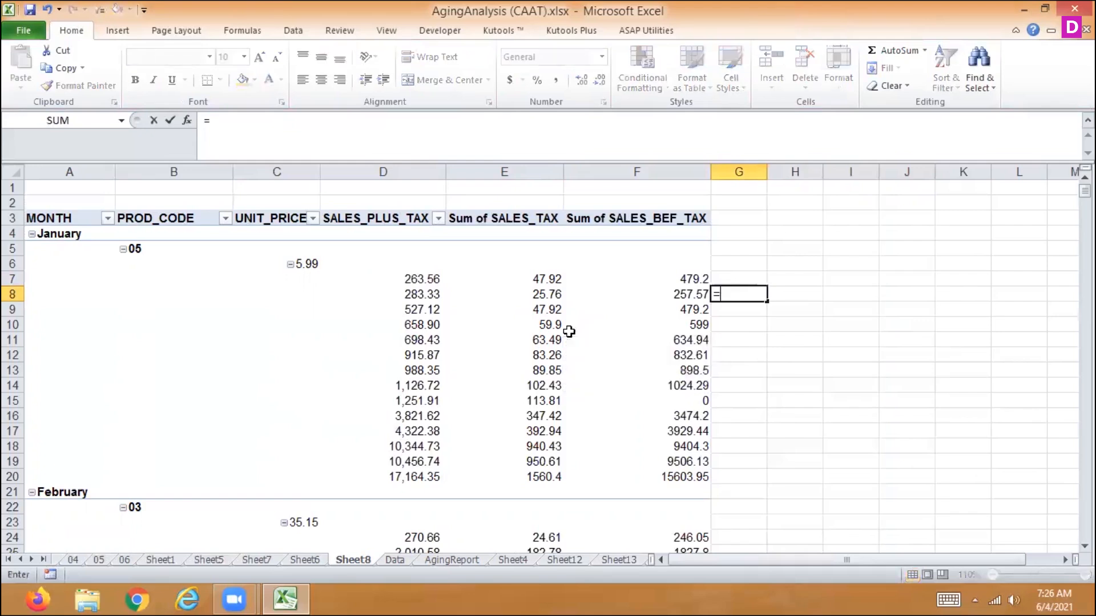
type("257.57+25.76")
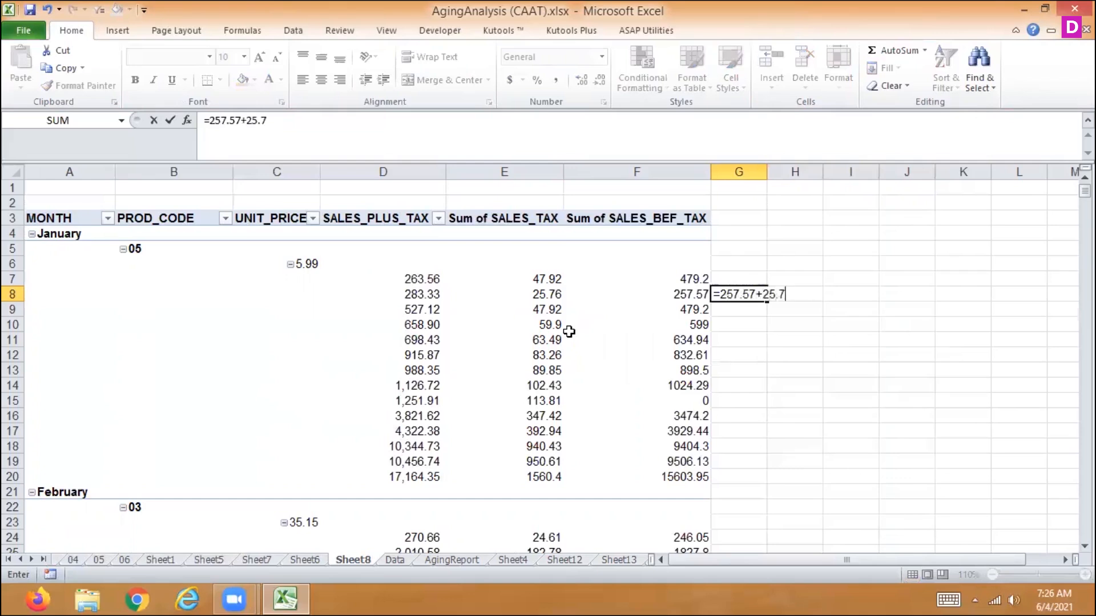
key("Return")
mouse_move(569, 332)
key("Up")
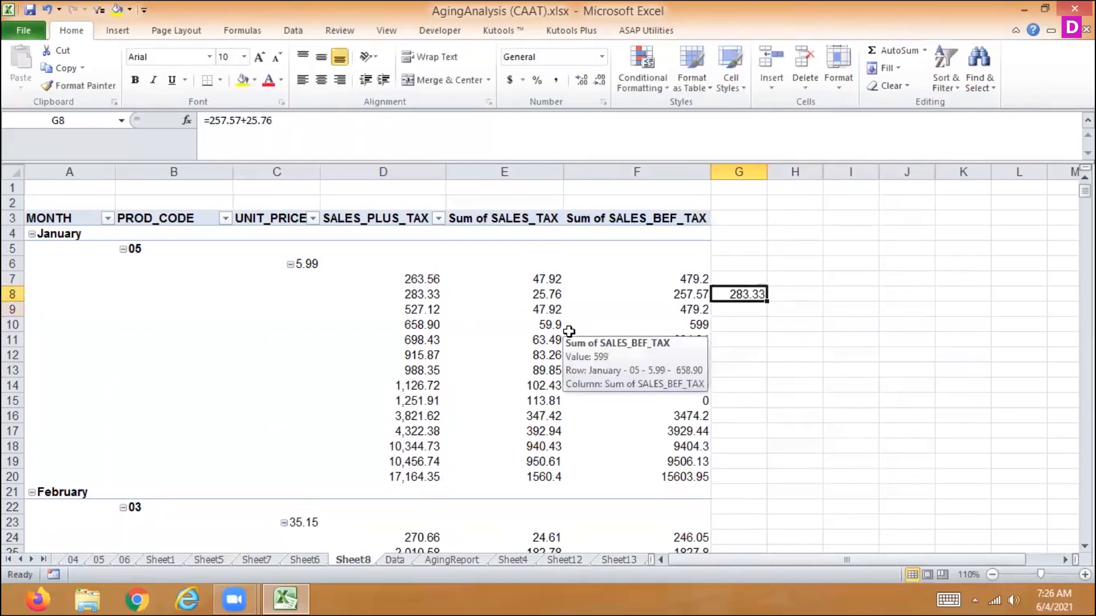
key("Left")
key("Left")
key("Left")
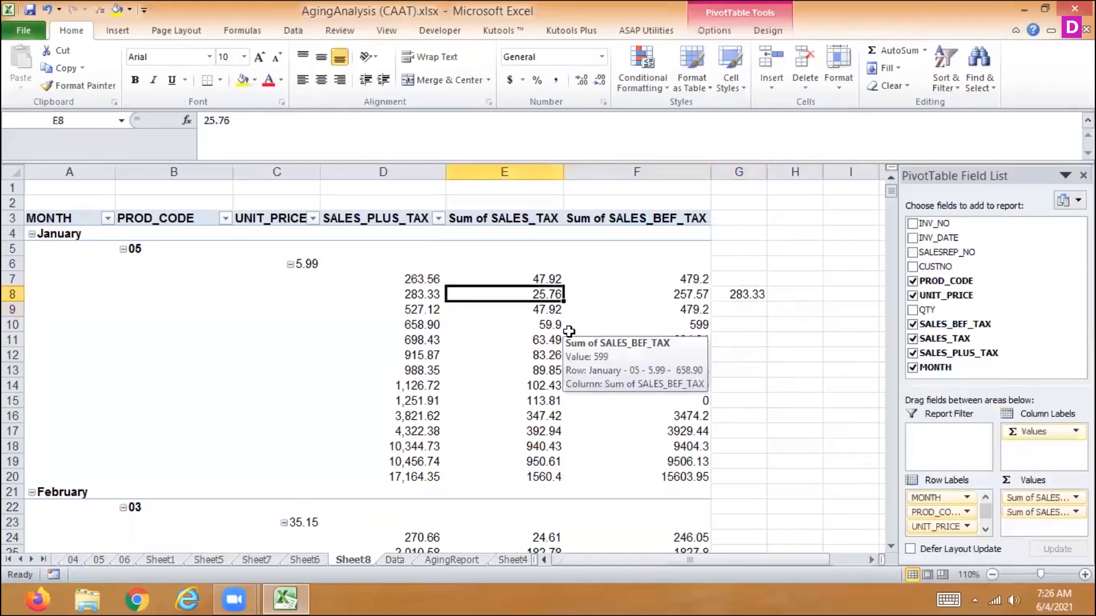
key("Right")
key("Right")
key("Right")
key("Left")
key("Left")
key("Right")
key("Right")
key("Delete")
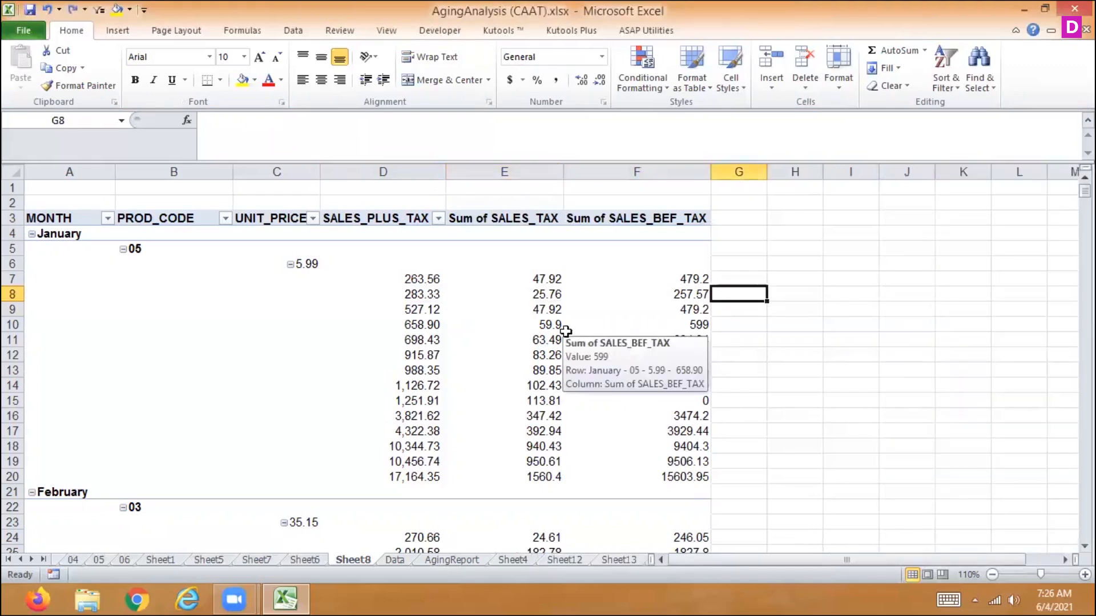
- Remove Sum of SALES_BEF_TAX from the PivotTable values and take SALES_PLUS_TAX out of the PivotTable
left_click(530, 331)
left_click_drag(1049, 514, 1005, 264)
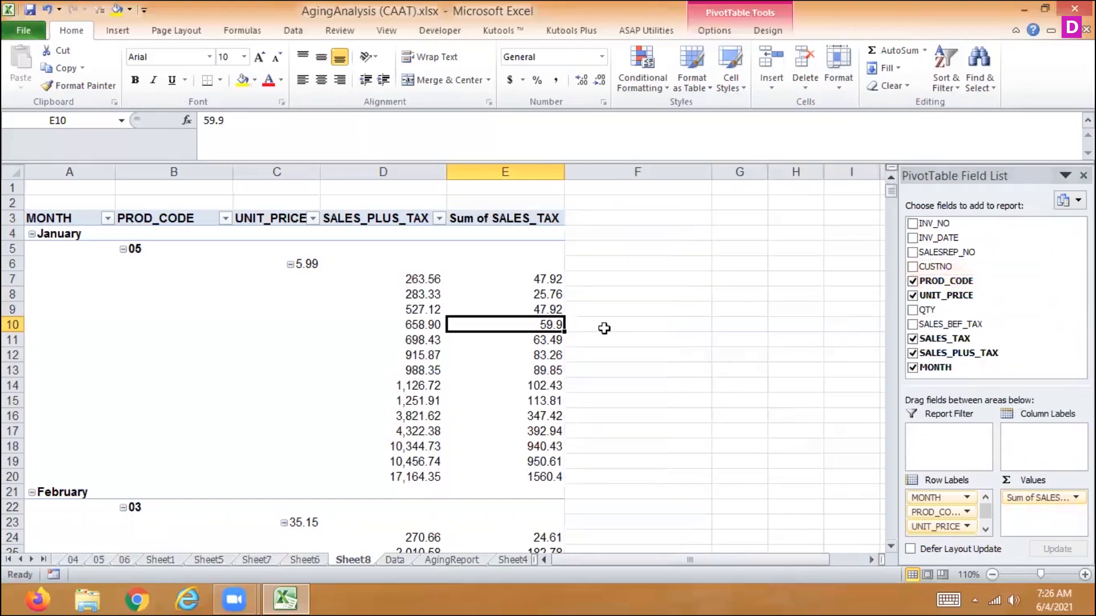
left_click(985, 531)
left_click_drag(943, 532, 1059, 521)
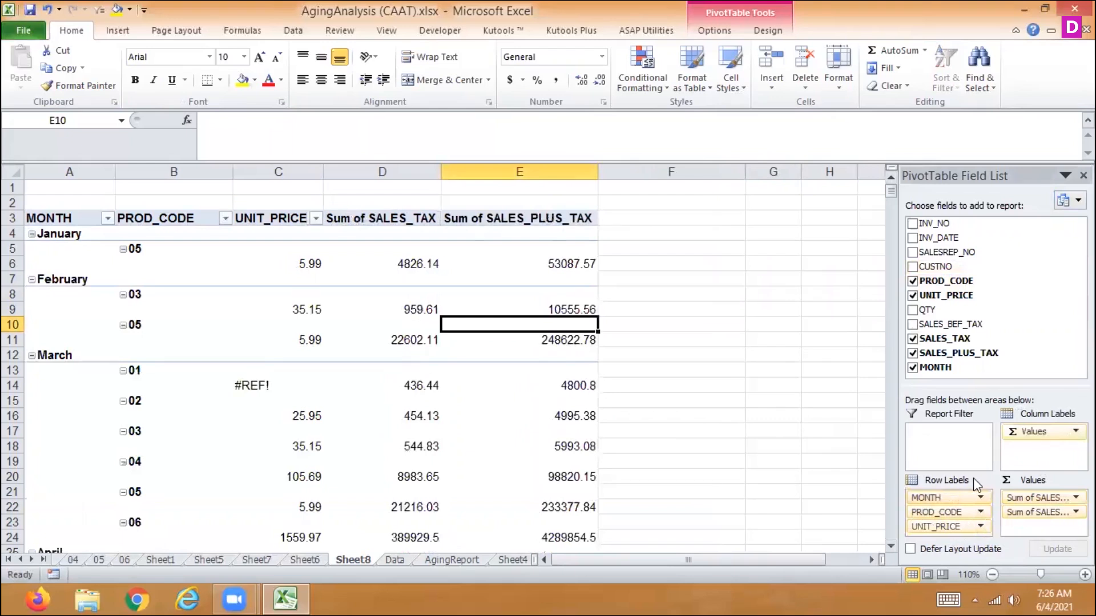
left_click_drag(1041, 508, 1038, 349)
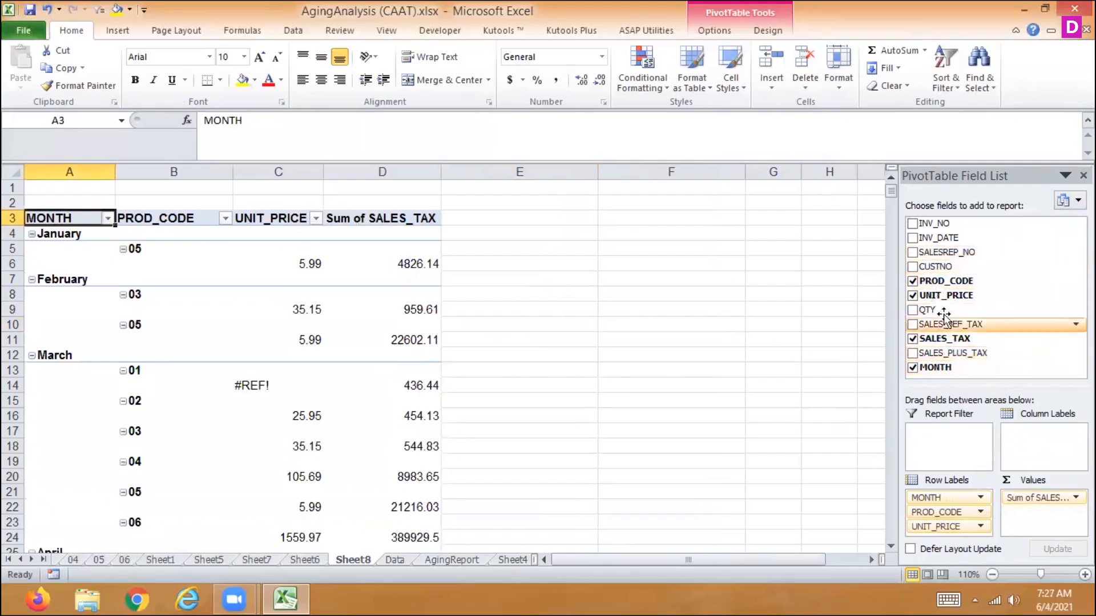
- Add UNIT_PRICE to the PivotTable values after Sum of SALES_TAX and summarize it by Sum
left_click_drag(945, 293, 1056, 519)
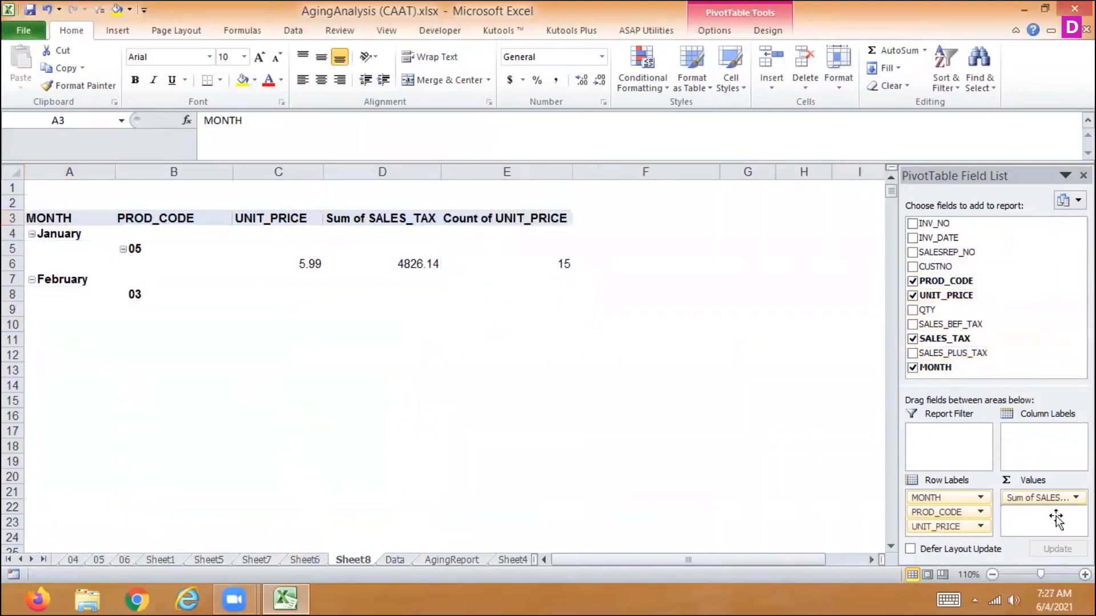
left_click(1052, 512)
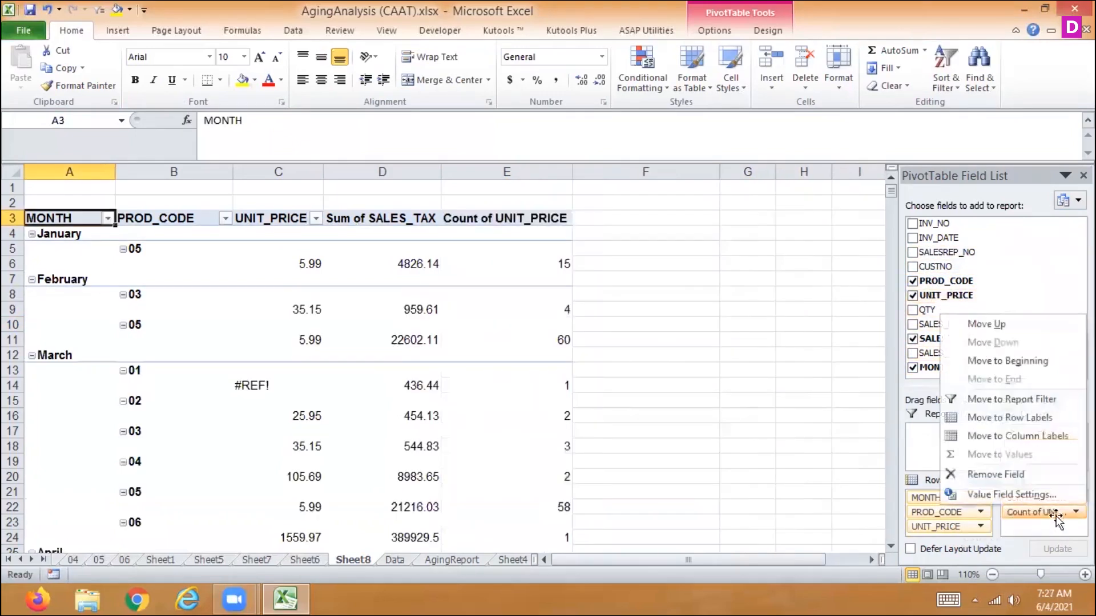
left_click(996, 494)
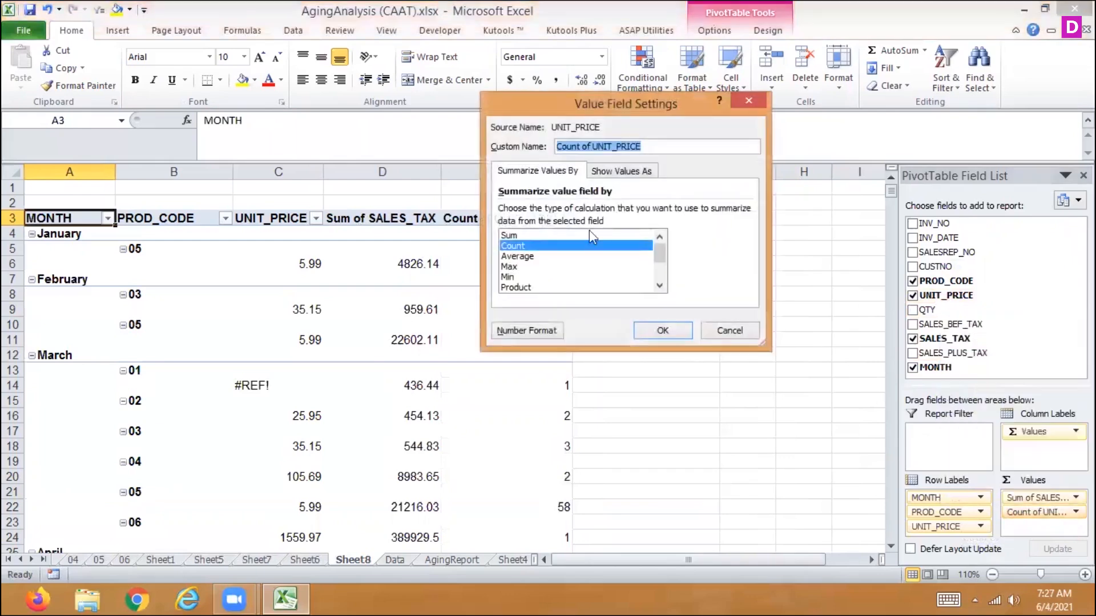
left_click(518, 235)
left_click(662, 331)
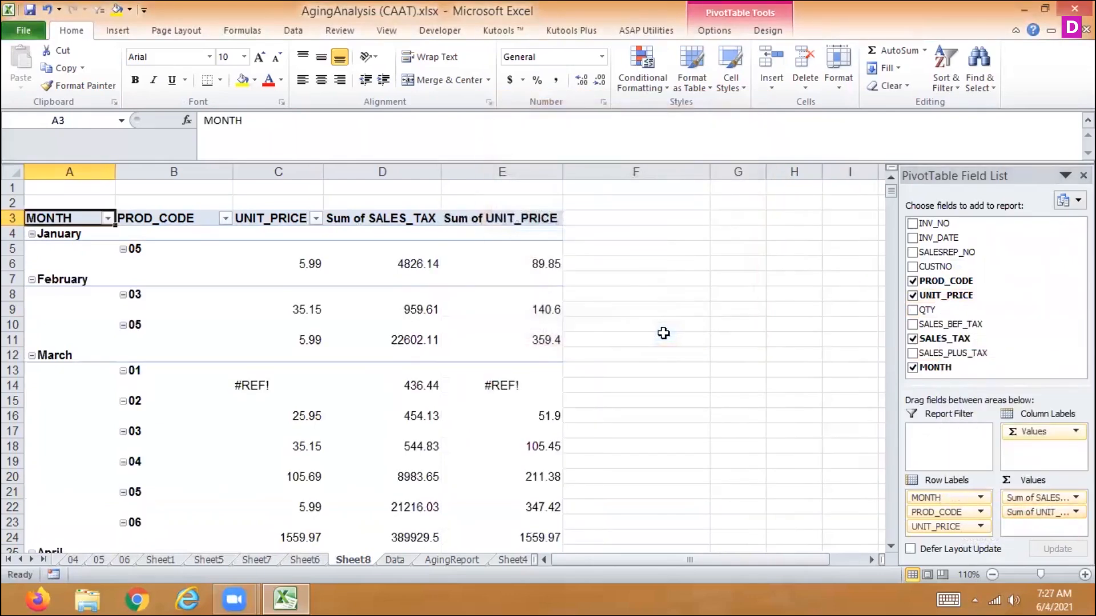
- Show Sum of UNIT_PRICE as Difference From with base field UNIT_PRICE and base item 5.99
left_click(558, 270)
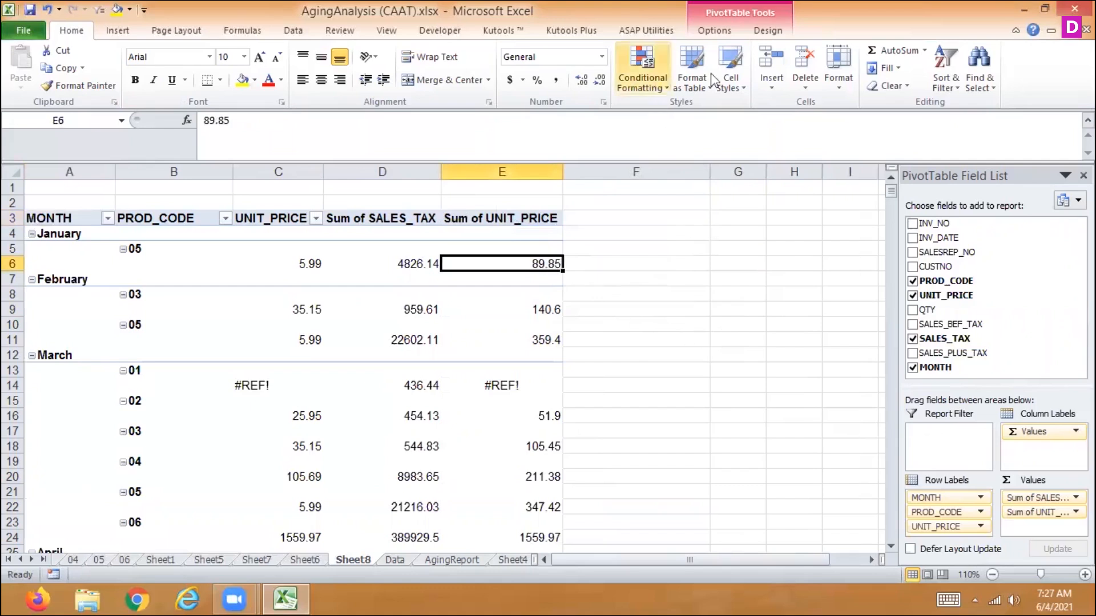
left_click(720, 33)
left_click(811, 84)
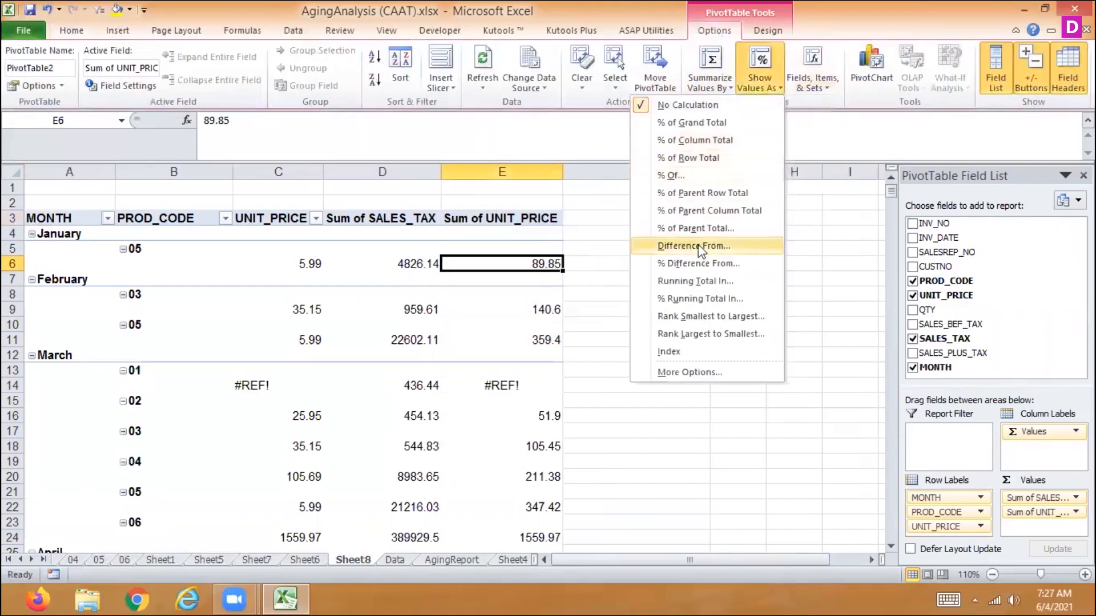
left_click(700, 247)
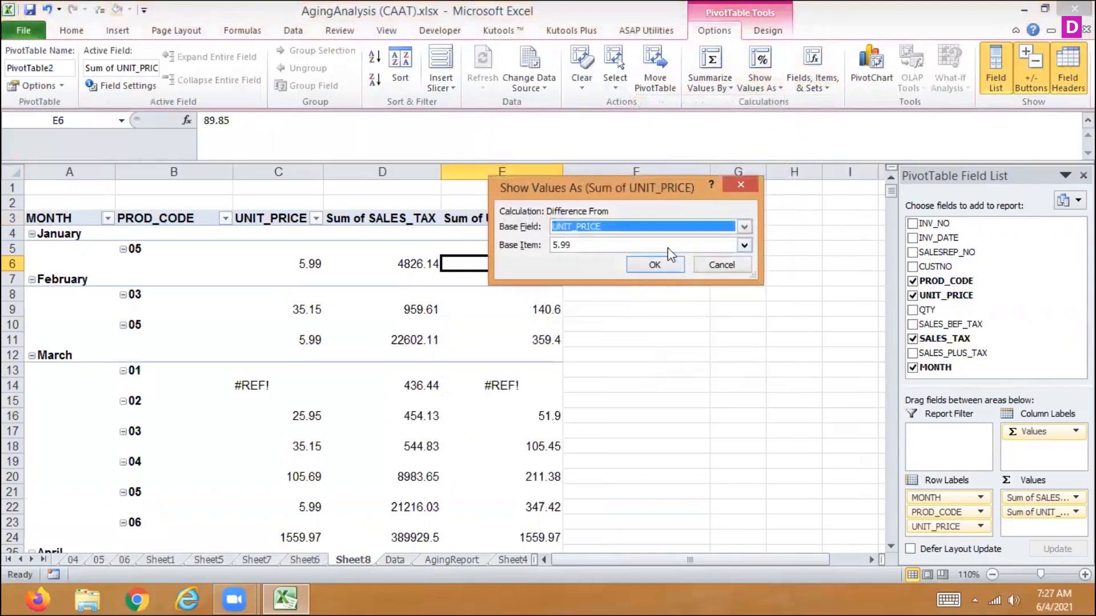
left_click(744, 224)
left_click(744, 224)
left_click(744, 246)
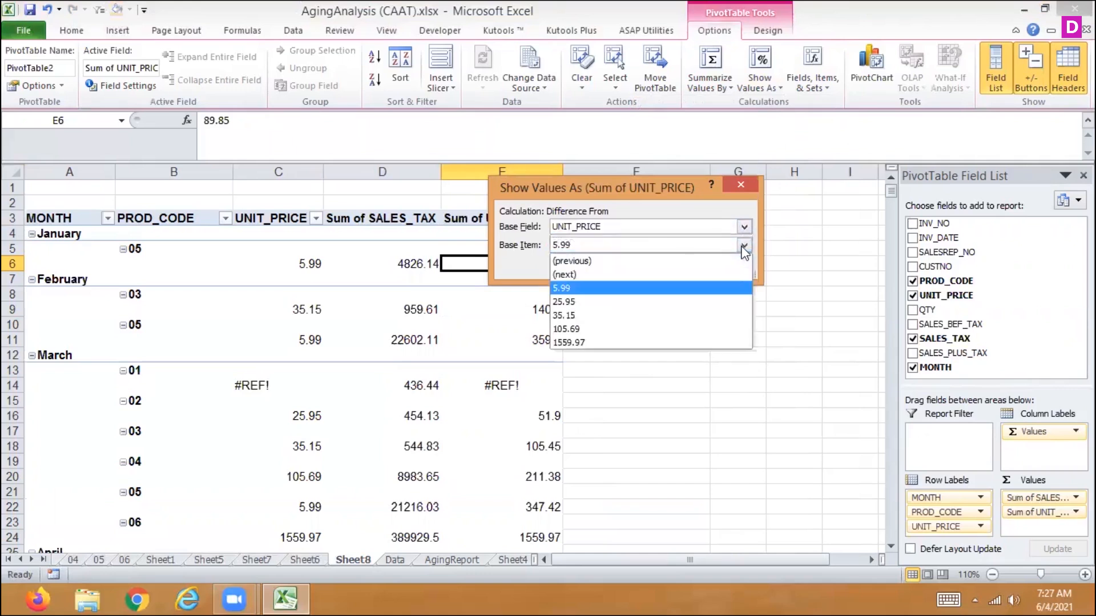
left_click(744, 249)
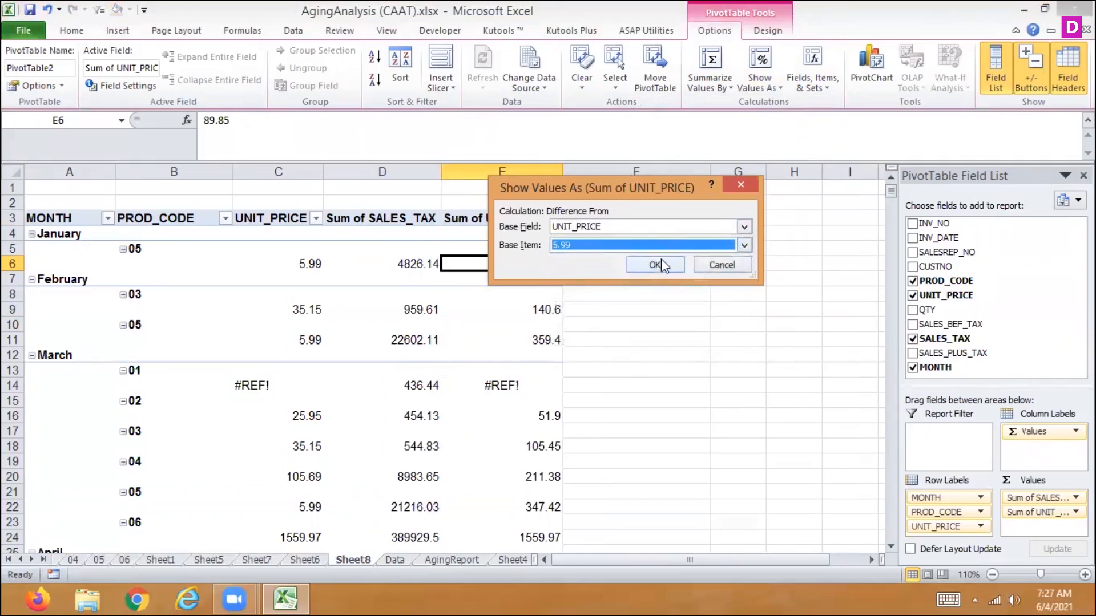
left_click(661, 262)
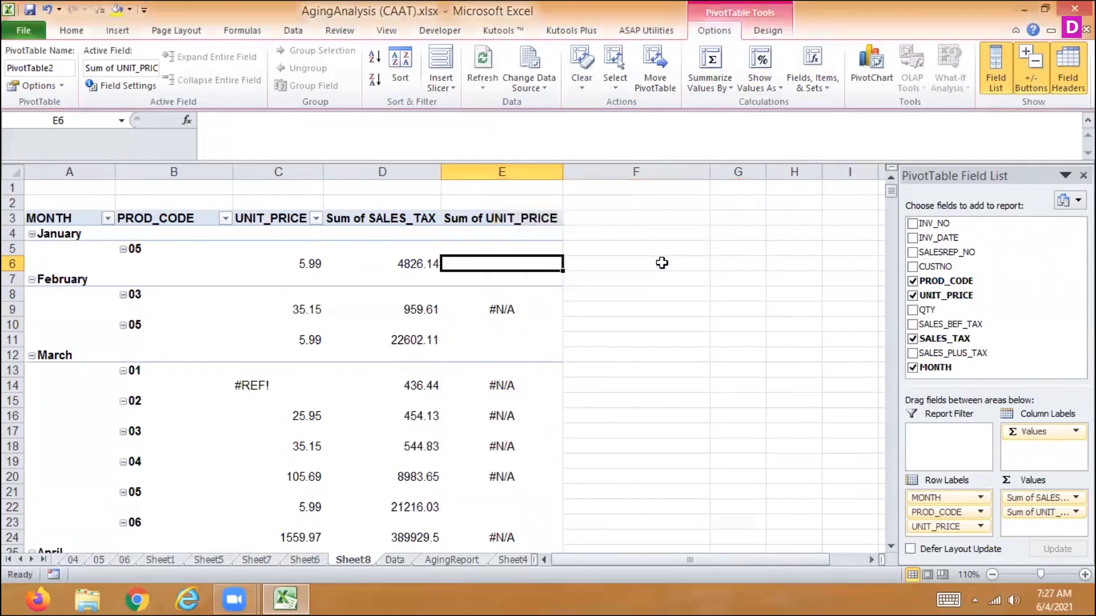
- Examine the Sum of UNIT_PRICE differences month by month down to the grand total
key("Down")
key("Down")
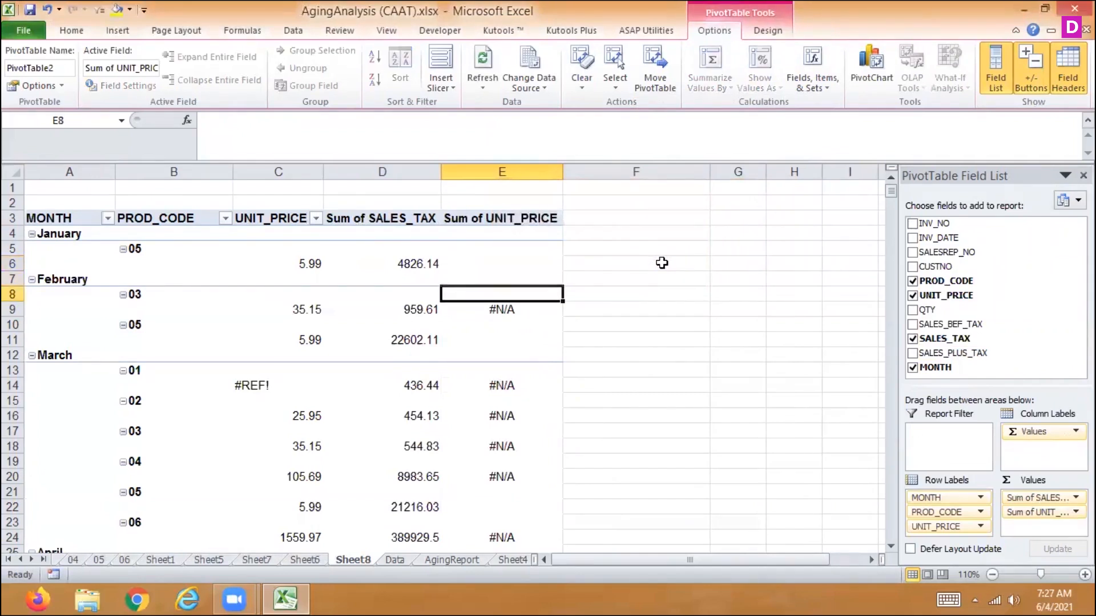
key("Down")
key("Down")
key("Down")
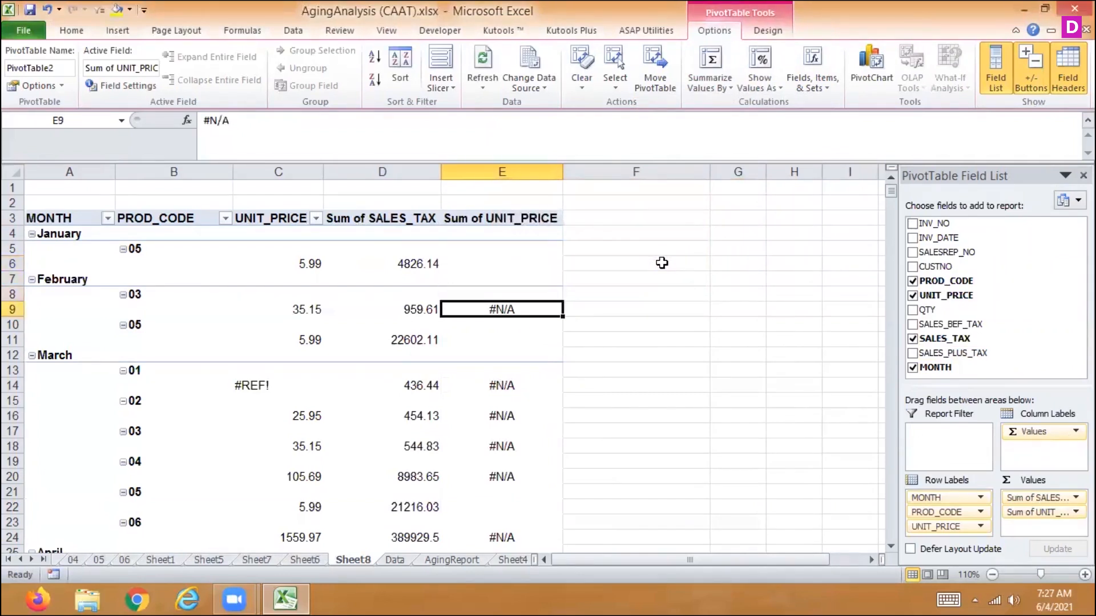
key("Down")
key("Down")
key("Down")
key("Down")
key("Down")
key("Down")
key("Down")
key("Down")
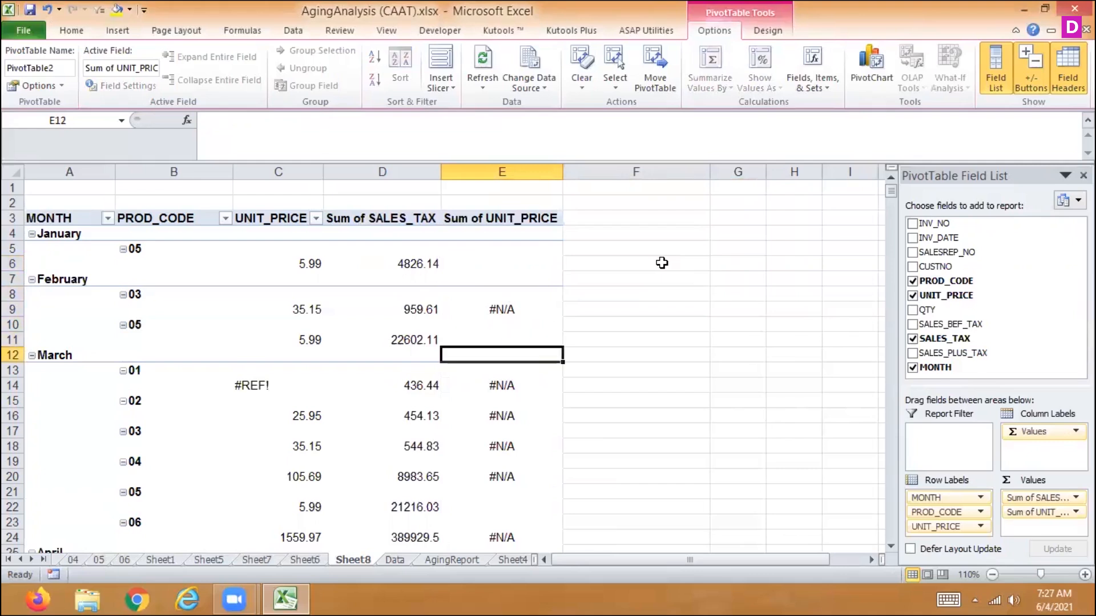
key("Down")
key("Down")
key("Down")
key("Down")
key("Down")
key("Down")
key("Down")
key("Down")
key("Down")
key("Down")
key("Down")
key("Down")
key("Down")
key("Down")
key("Down")
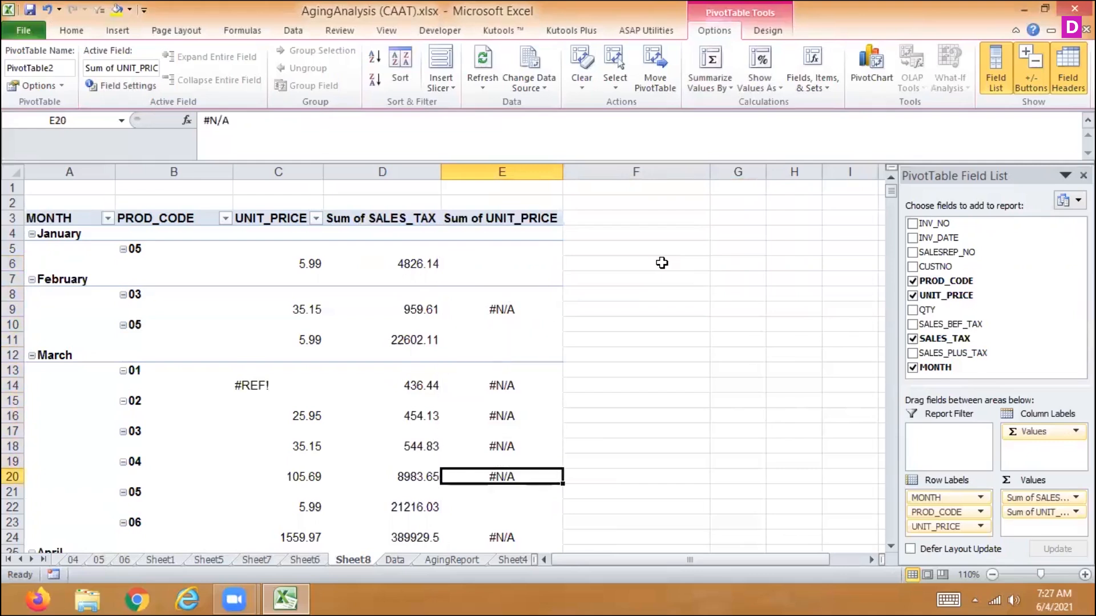
key("Down")
key("Down")
key("Down")
key("Down")
key("Down")
key("Down")
key("Down")
key("Down")
key("Down")
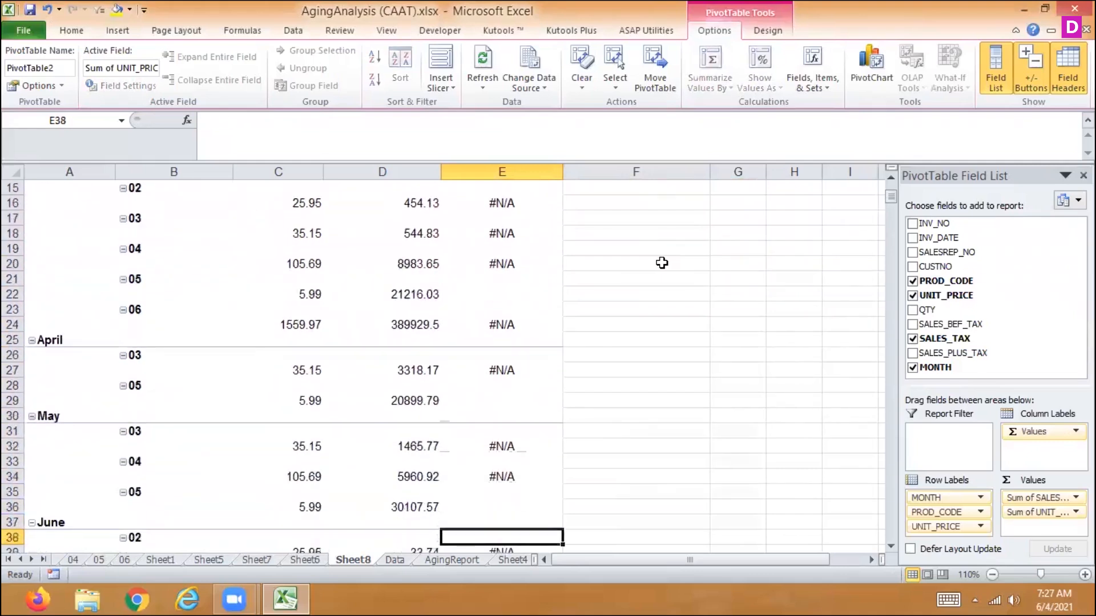
key("Down")
key("Down")
key("Down")
key("Down")
key("Down")
key("Down")
key("Down")
key("Down")
key("Down")
key("Down")
key("Down")
key("Down")
key("Up")
key("Up")
key("Up")
key("Up")
key("Up")
key("Up")
key("Up")
key("Up")
key("Up")
key("Up")
key("Down")
key("Down")
key("Down")
key("Down")
key("Down")
key("Down")
key("Down")
key("Down")
key("Down")
key("Down")
key("Down")
key("Down")
key("Down")
key("Down")
key("Down")
key("Down")
key("Down")
key("Down")
key("Down")
key("Down")
key("Down")
key("Down")
key("Down")
key("Down")
key("Down")
key("Down")
key("Down")
key("Down")
key("Down")
key("Down")
key("Down")
key("Down")
key("Down")
key("Down")
key("Down")
key("Down")
key("Down")
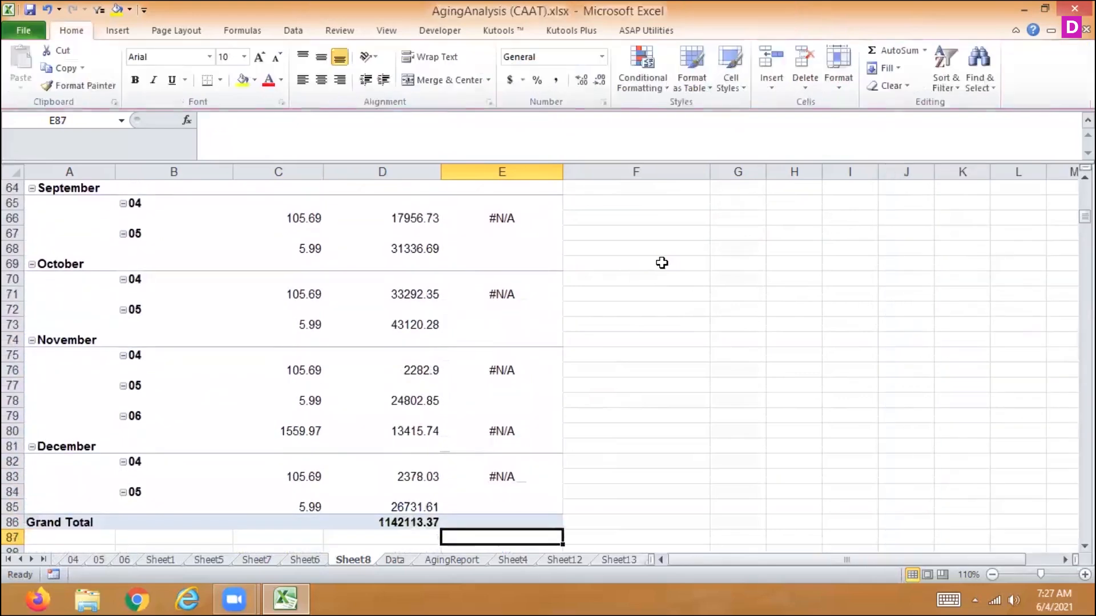
- Undo the Difference From calculation on Sum of UNIT_PRICE and select January's Sum of SALES_TAX value
key("ctrl+z")
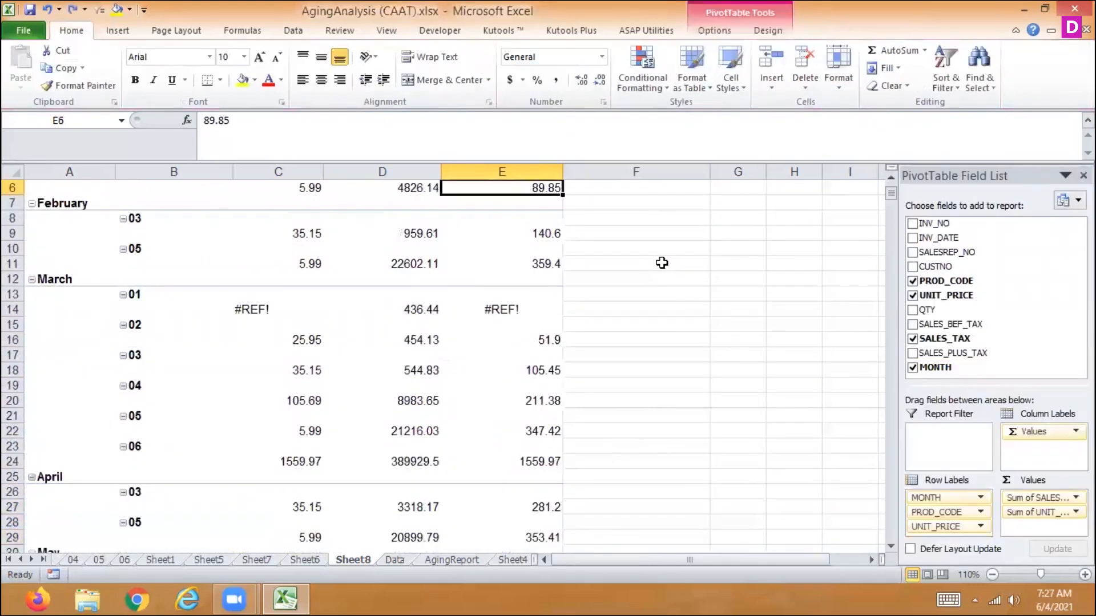
left_click_drag(889, 189, 889, 182)
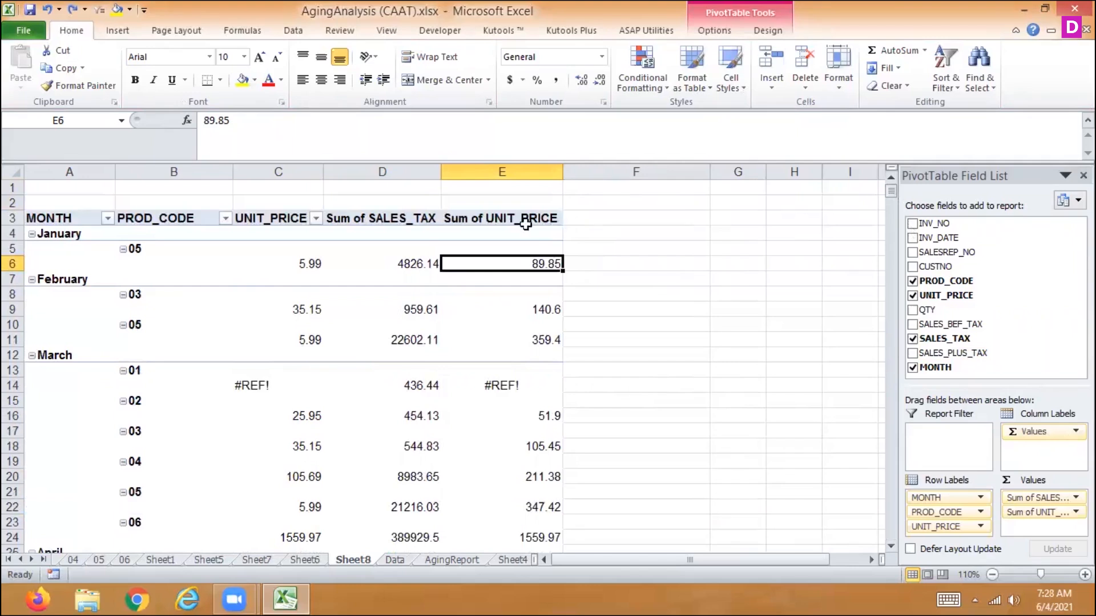
left_click(388, 261)
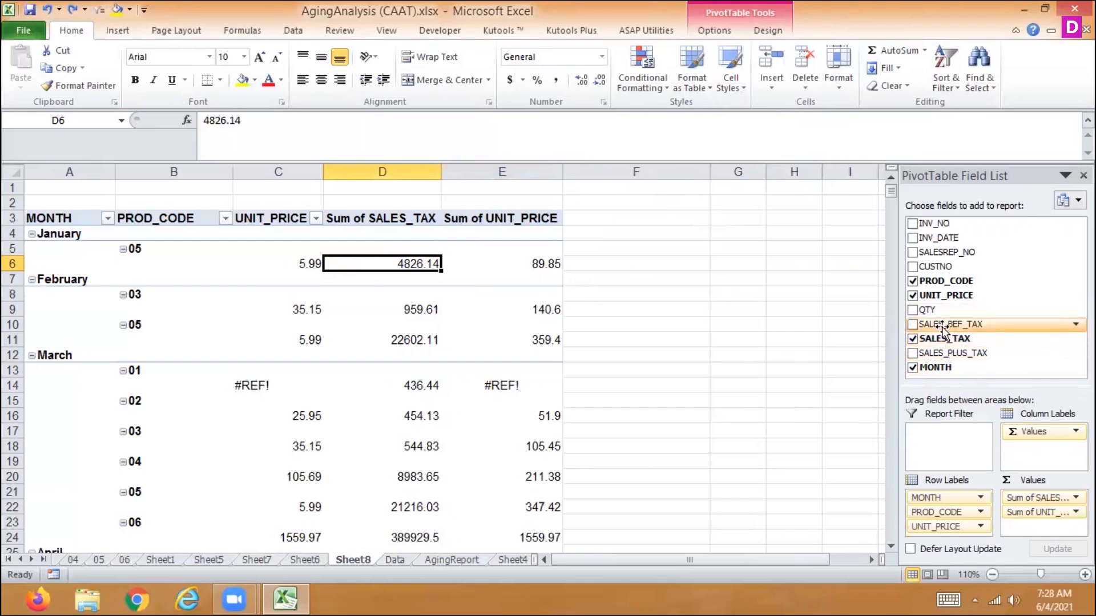
- Add SALES_BEF_TAX to the row labels below UNIT_PRICE, and remove Sum of UNIT_PRICE from the values
left_click_drag(942, 325, 948, 534)
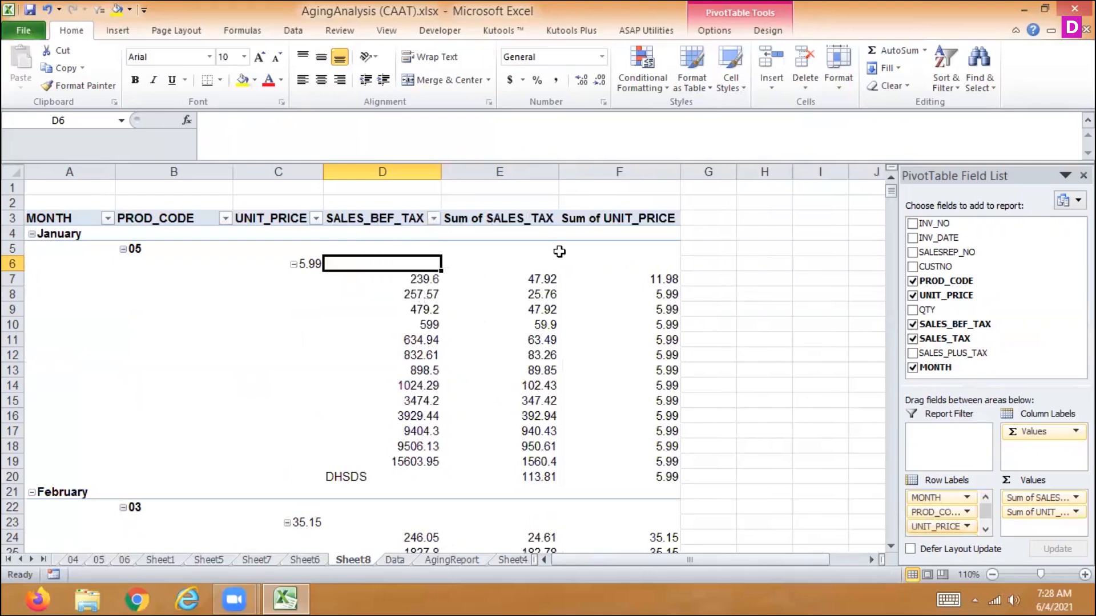
left_click(511, 281)
left_click(656, 293)
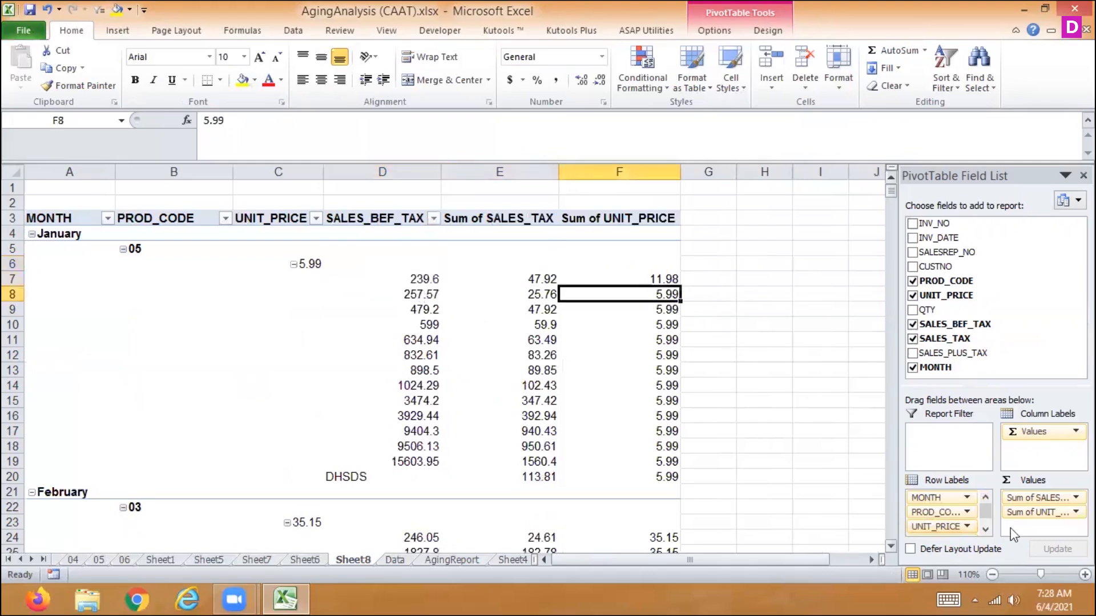
left_click_drag(1036, 513, 1003, 300)
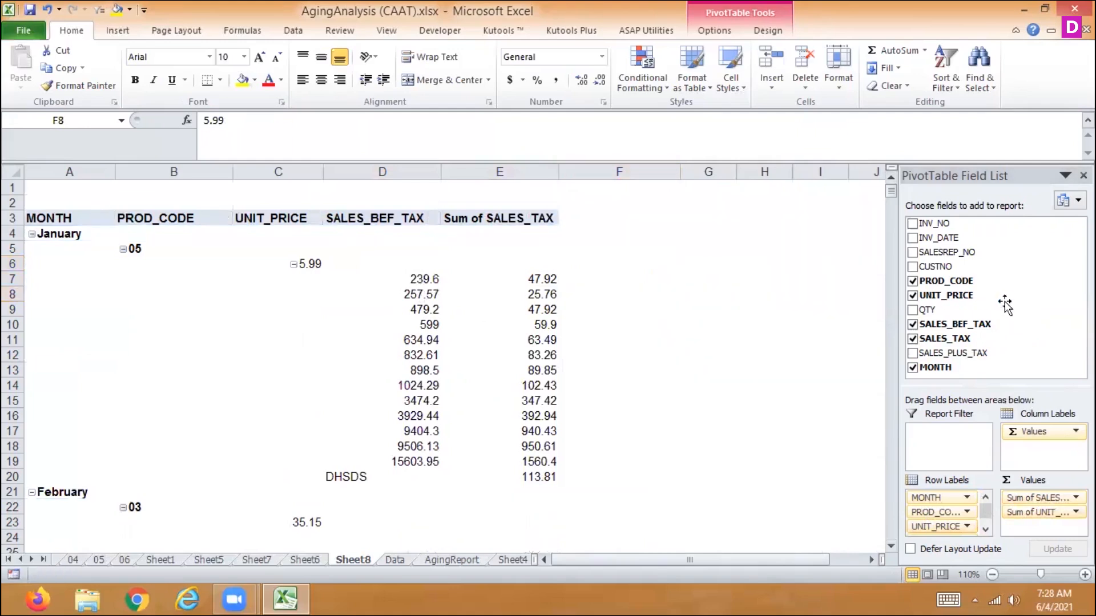
- Show Sum of SALES_TAX as Difference From with base field SALES_BEF_TAX and base item 239.6
left_click(404, 281)
left_click(542, 281)
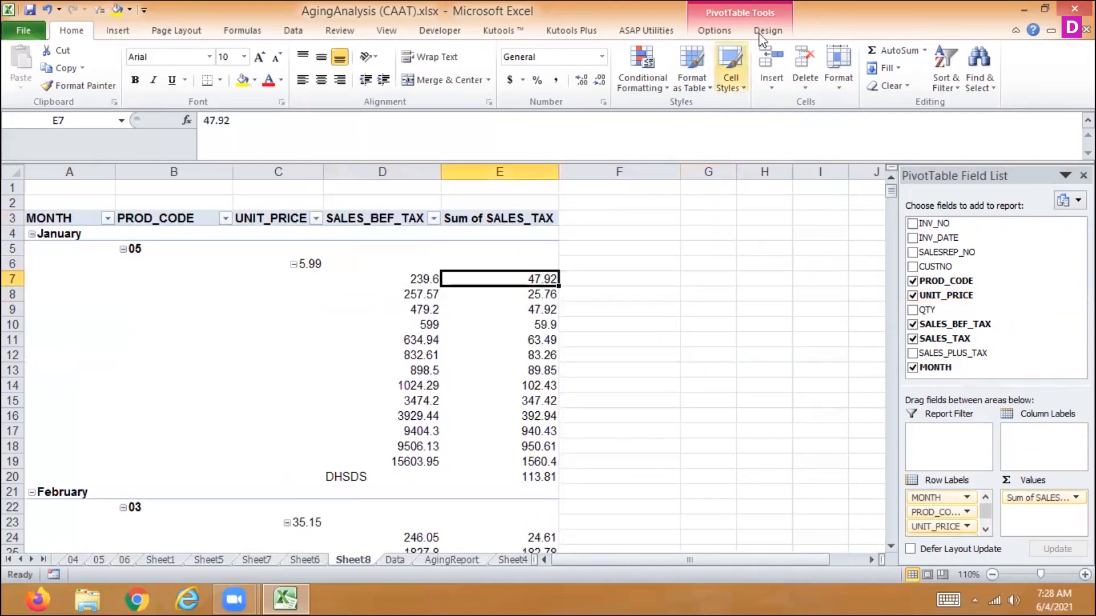
left_click(722, 38)
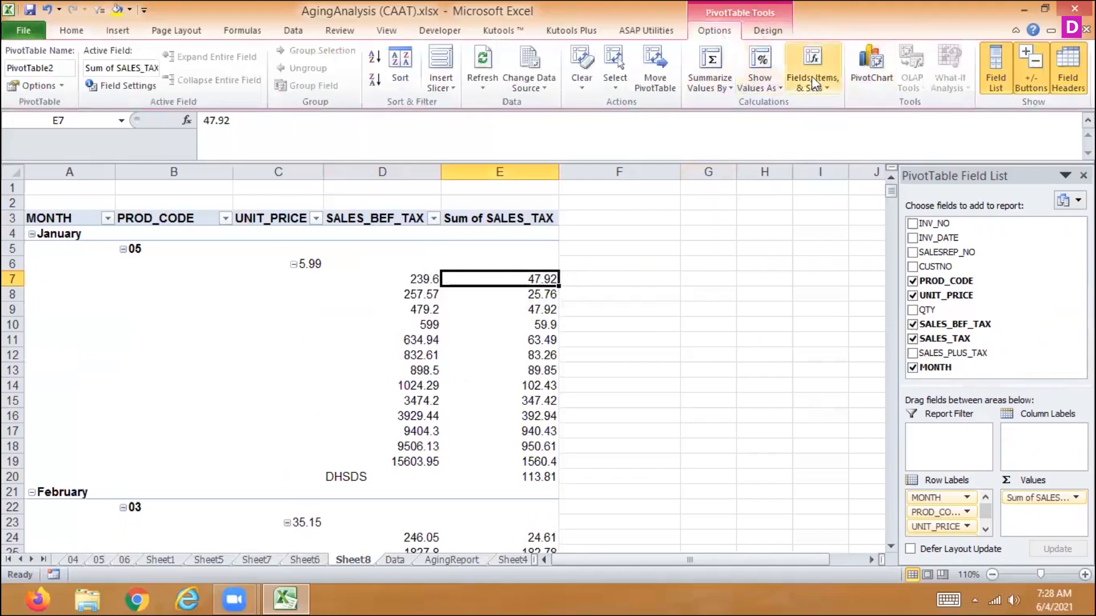
left_click(756, 89)
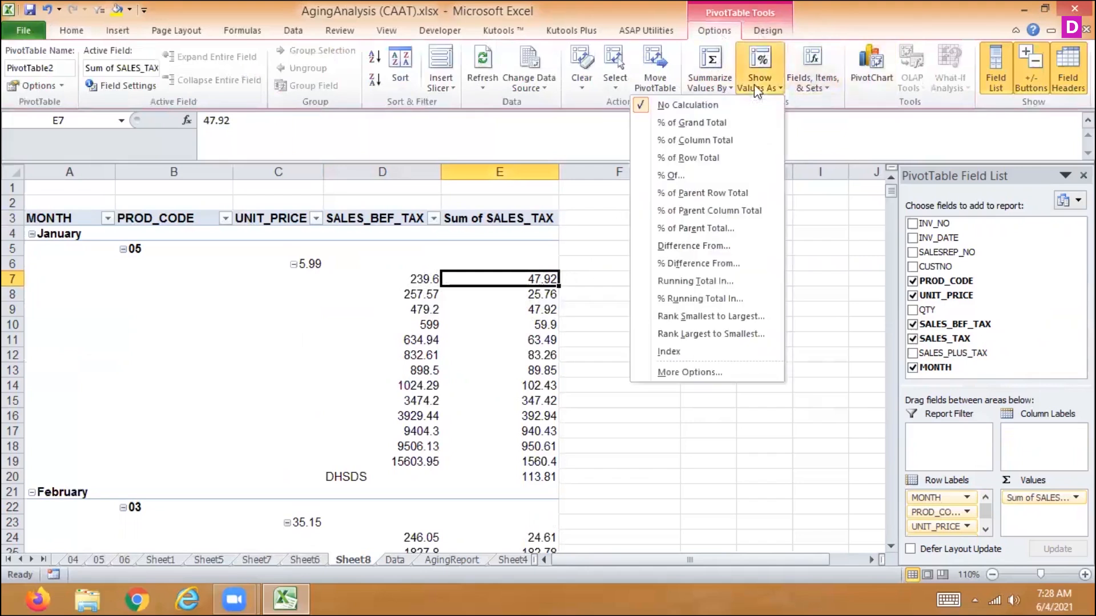
left_click(694, 245)
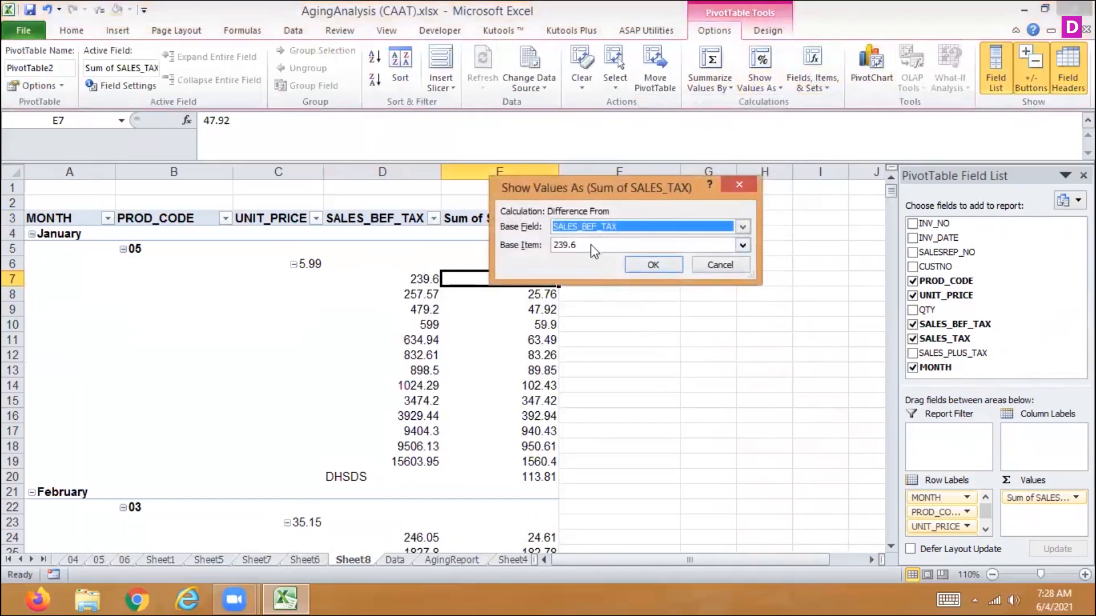
left_click(651, 264)
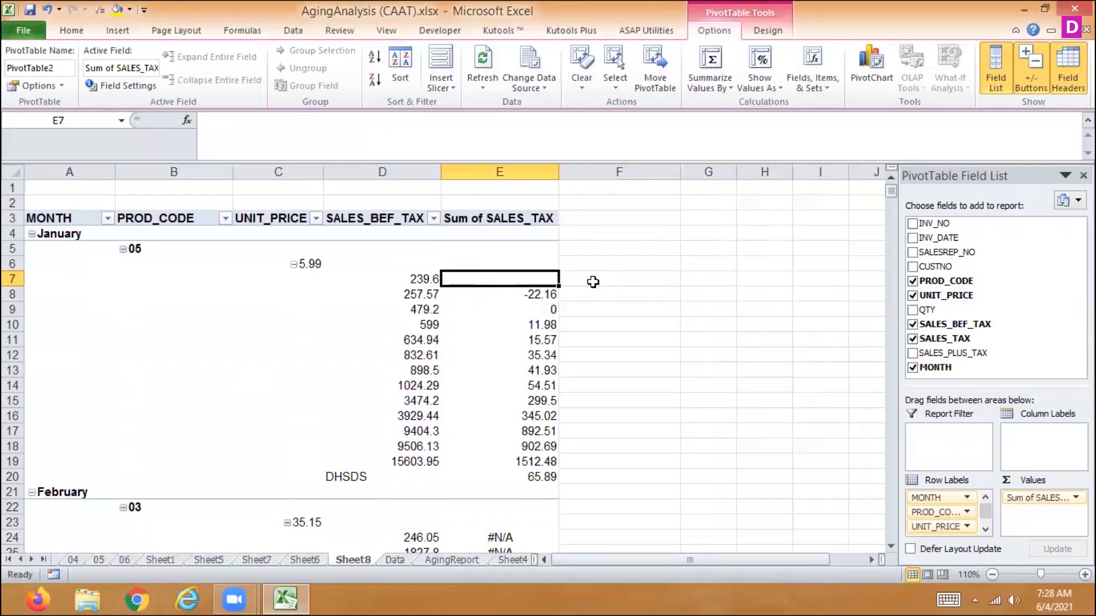
- Examine January's Sum of SALES_TAX differences against their SALES_BEF_TAX amounts, down to the DHSDS row and back up
key("Down")
key("Down")
key("Down")
key("Down")
key("Down")
key("Down")
key("Down")
key("Down")
key("Down")
key("Down")
key("Down")
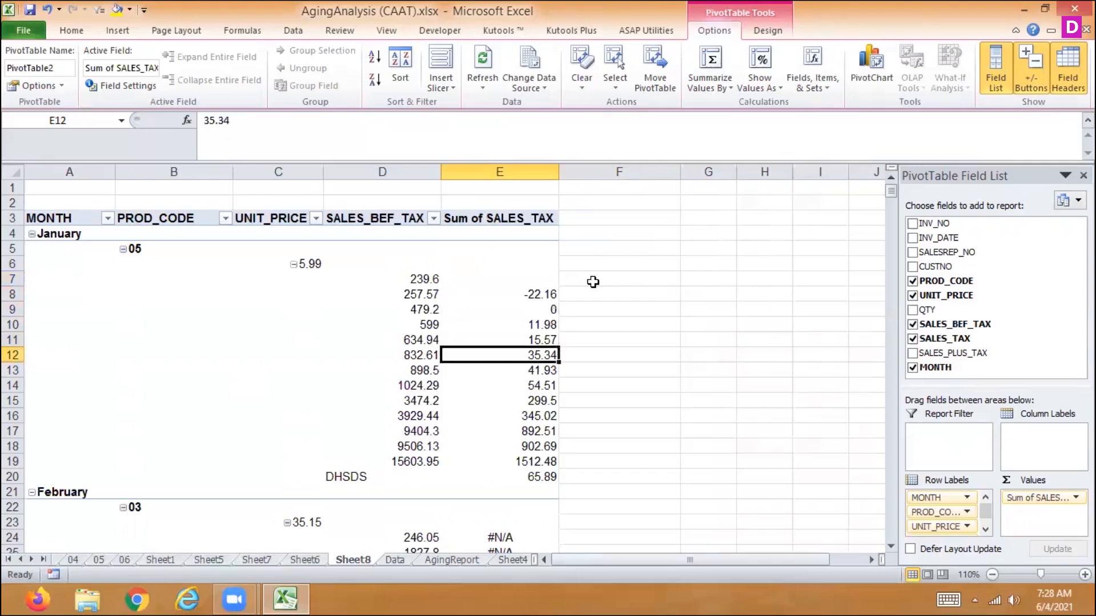
key("Down")
key("Down")
key("Left")
key("Left")
key("Left")
key("Left")
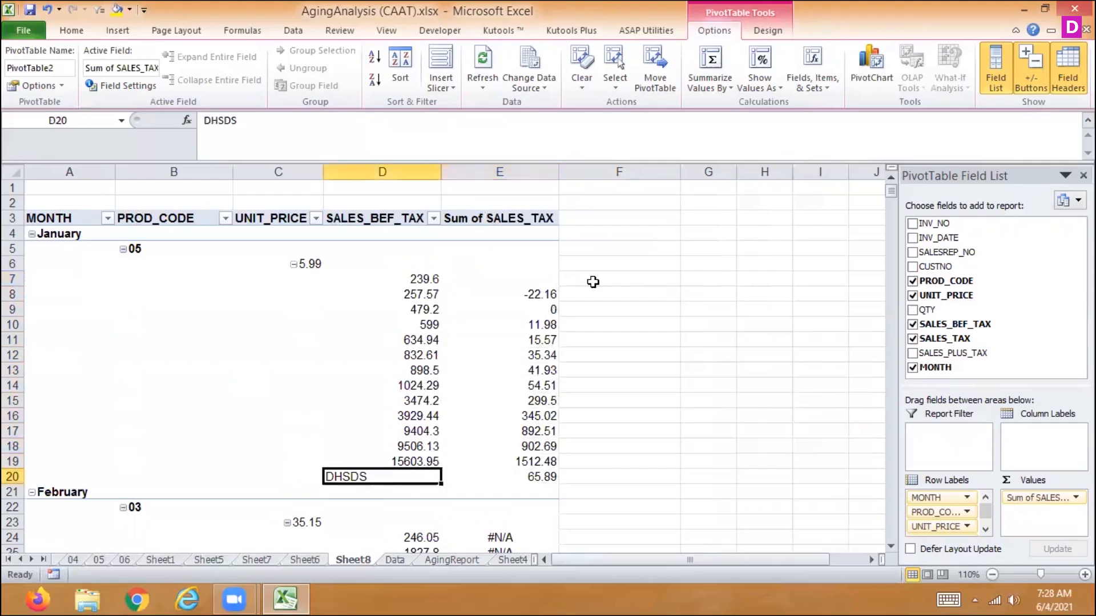
key("Right")
key("Right")
key("Right")
key("Right")
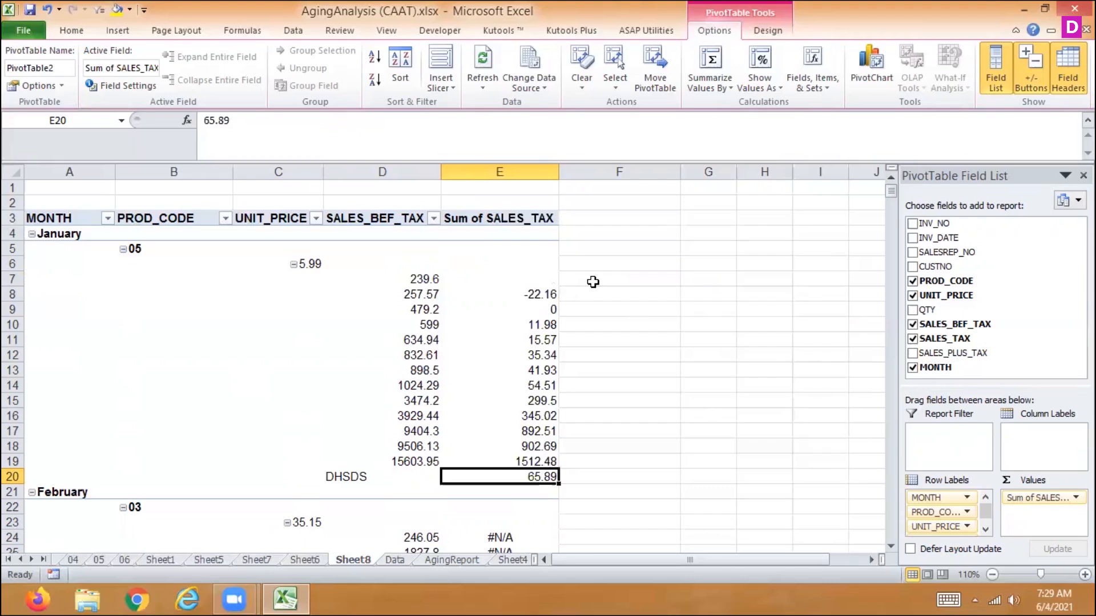
key("Down")
key("Up")
key("Up")
key("Up")
key("Up")
key("Up")
key("Up")
key("Up")
key("Up")
key("Up")
key("Up")
key("Up")
key("Up")
key("Up")
key("Left")
key("Left")
key("Left")
key("Left")
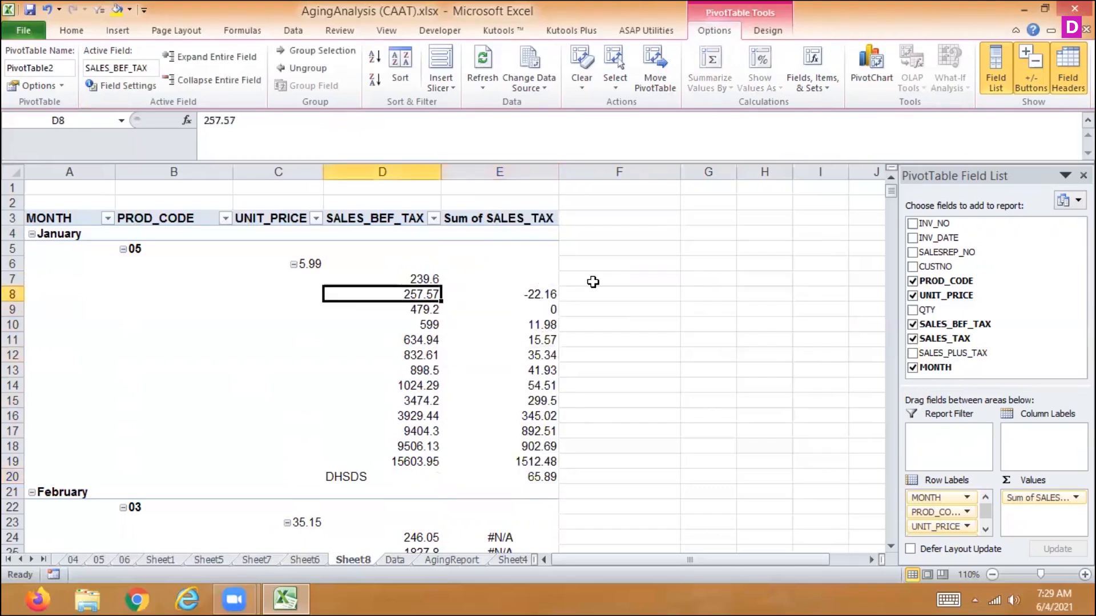
- Examine the Sum of SALES_TAX differences through the February rows to the start of March, and return to the report's beginning
key("Right")
key("Right")
key("Down")
key("Down")
key("Down")
key("Down")
key("Down")
key("Down")
key("Down")
key("Down")
key("Down")
key("Down")
key("Down")
key("Down")
key("Down")
key("Down")
key("Down")
key("Down")
key("Down")
key("Down")
key("Down")
key("Down")
key("Down")
key("Down")
key("Down")
key("Down")
key("Down")
key("Down")
key("Down")
key("Down")
key("Down")
key("Down")
key("Down")
key("Down")
key("Down")
key("Down")
key("Down")
key("Down")
key("Down")
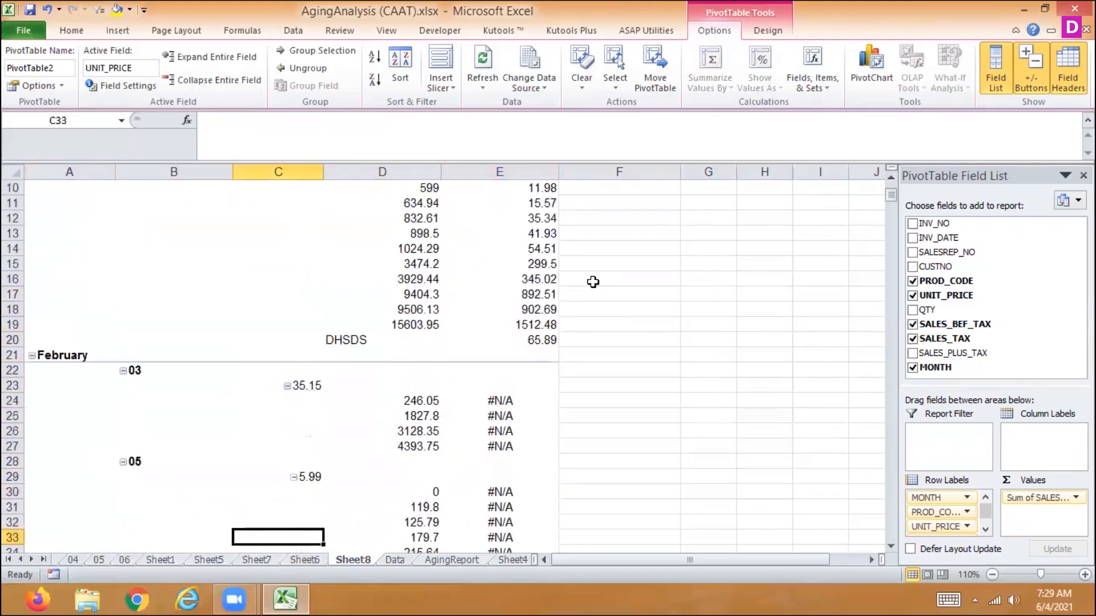
key("Down")
key("Down")
key("Down")
key("Down")
key("Down")
key("Down")
key("Down")
key("Down")
key("Down")
key("Down")
key("Down")
key("Down")
key("Down")
key("Down")
key("Down")
key("Down")
key("Down")
key("Down")
key("Down")
key("Down")
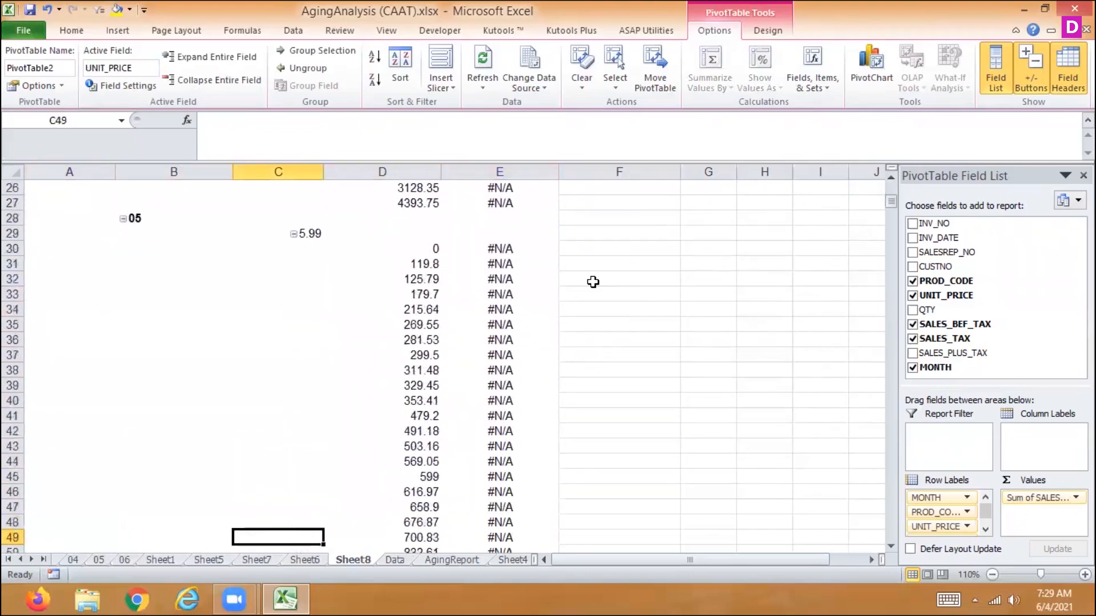
key("Up")
key("Up")
key("Up")
key("Up")
key("Up")
key("Up")
key("Up")
key("Up")
key("Up")
key("Up")
key("Up")
key("Up")
key("Up")
key("Up")
key("Up")
key("Up")
key("Up")
key("Up")
key("Up")
key("Up")
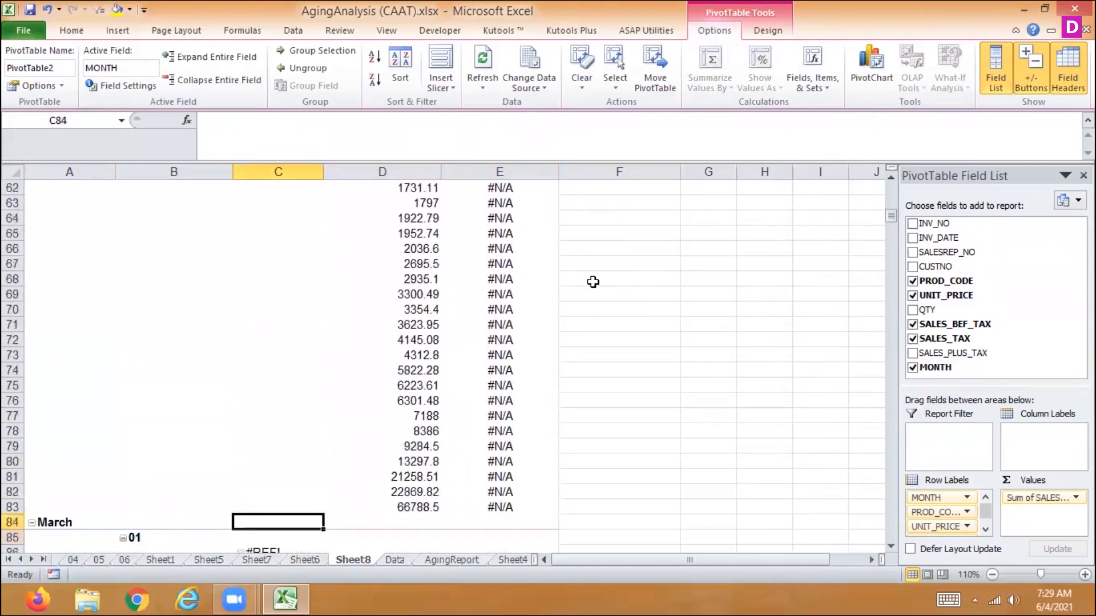
key("Up")
key("Up")
key("Up")
key("Up")
key("Up")
key("Up")
key("Up")
key("Up")
key("Up")
key("Up")
key("Up")
key("Up")
key("Up")
key("Up")
key("Up")
key("Up")
key("Up")
key("Up")
key("Up")
key("Up")
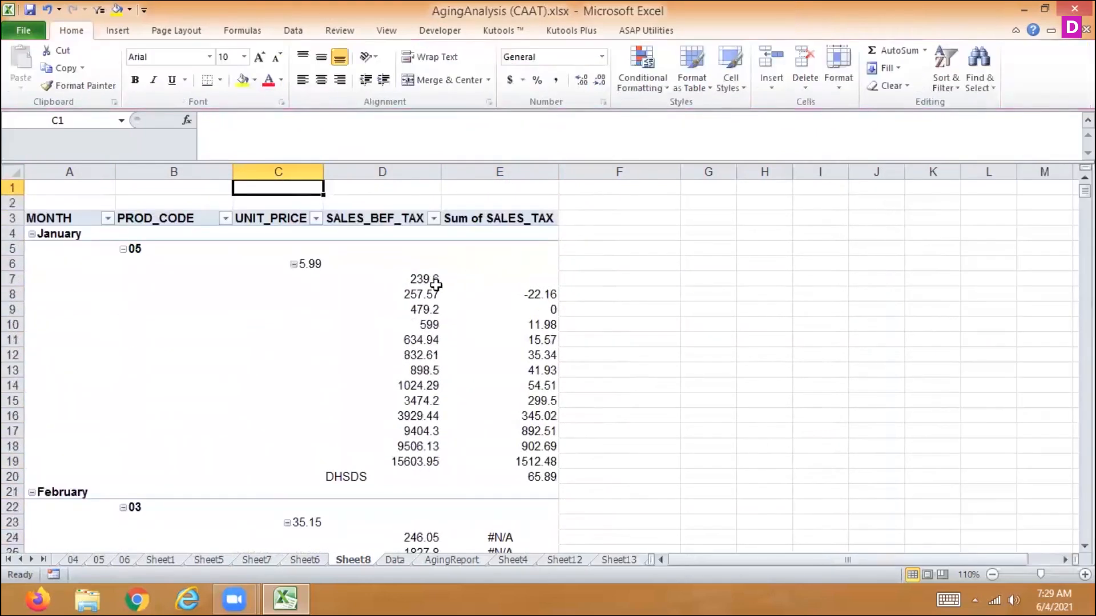
- Show Sum of SALES_TAX as % Difference From with base field SALES_BEF_TAX and base item 257.57
left_click(522, 295)
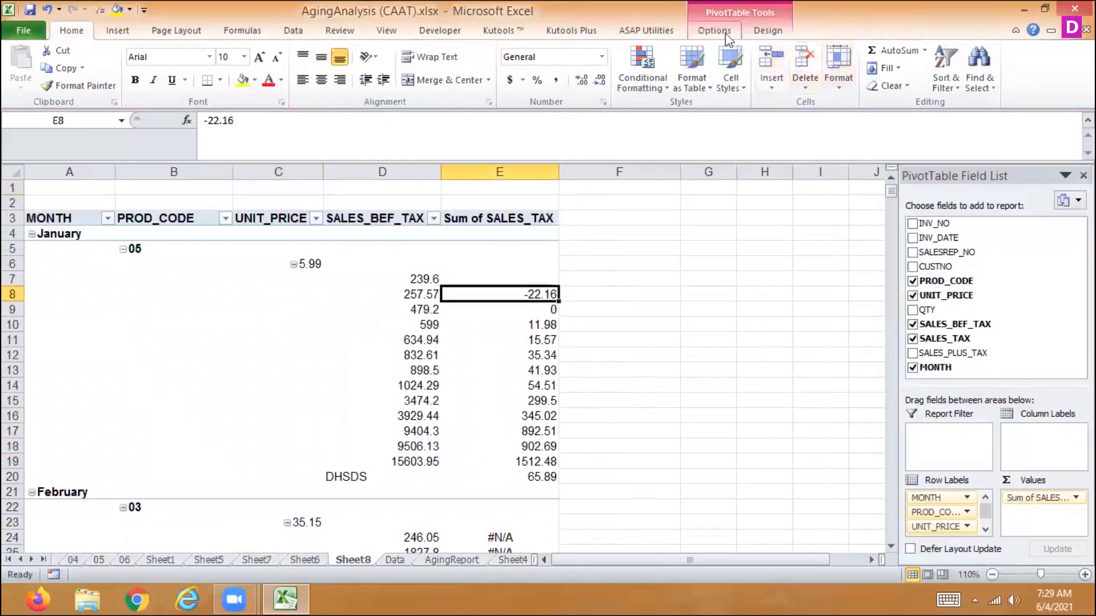
left_click(715, 31)
left_click(811, 86)
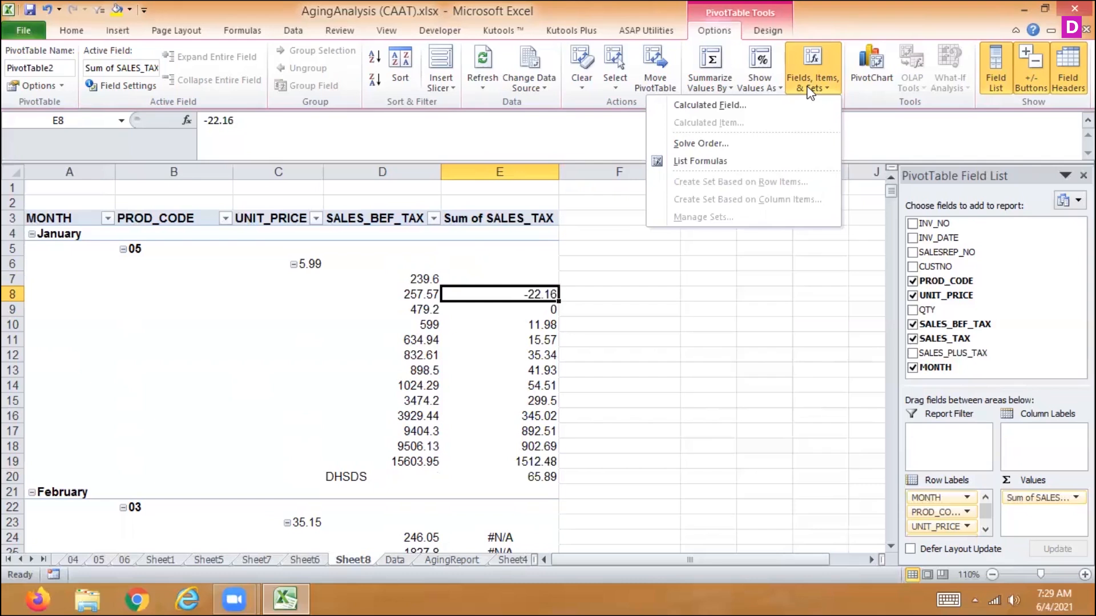
left_click(760, 83)
left_click(703, 263)
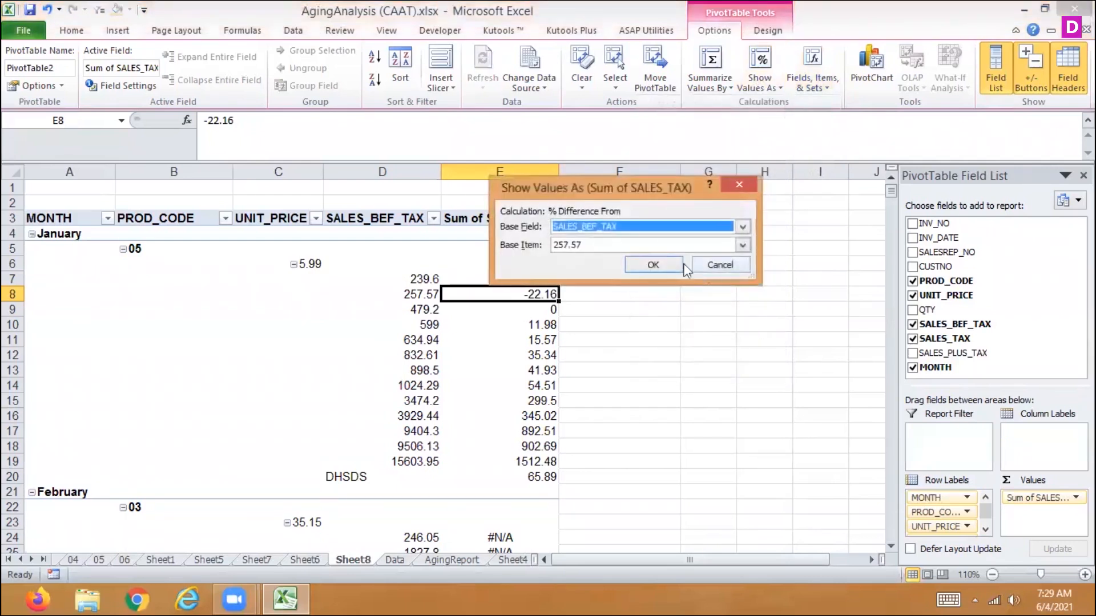
left_click(651, 198)
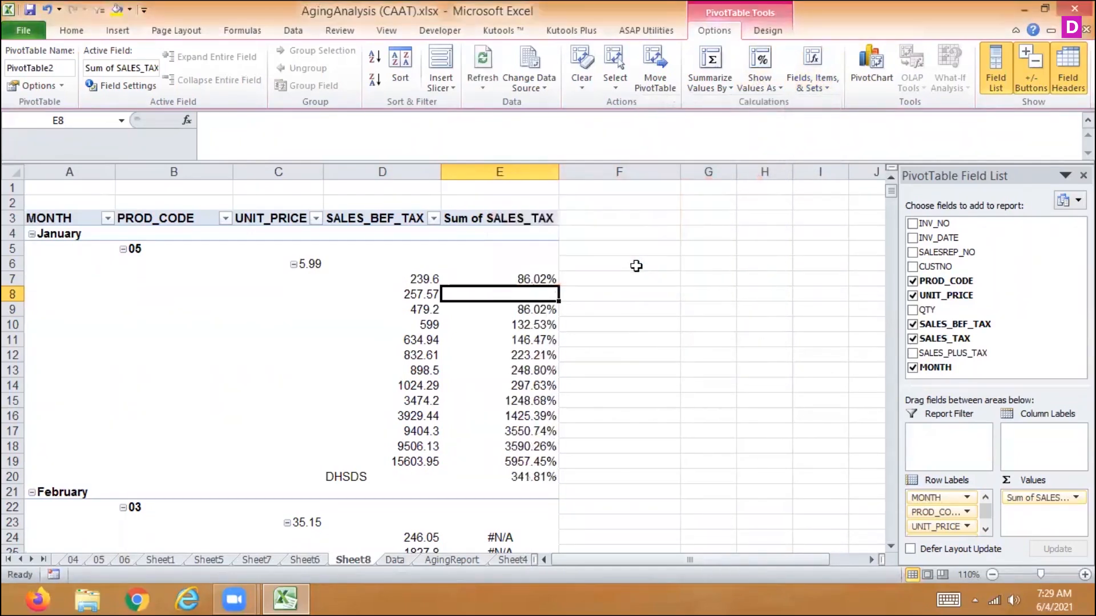
- Review the additional Show Values As settings for Sum of SALES_TAX and close them without changes
left_click(758, 90)
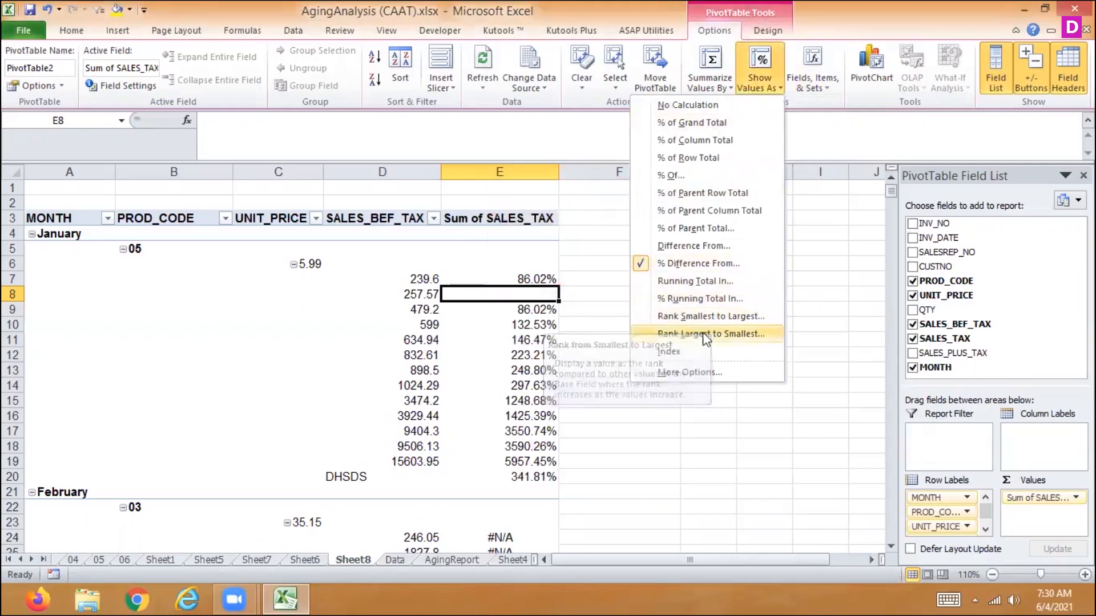
left_click(693, 373)
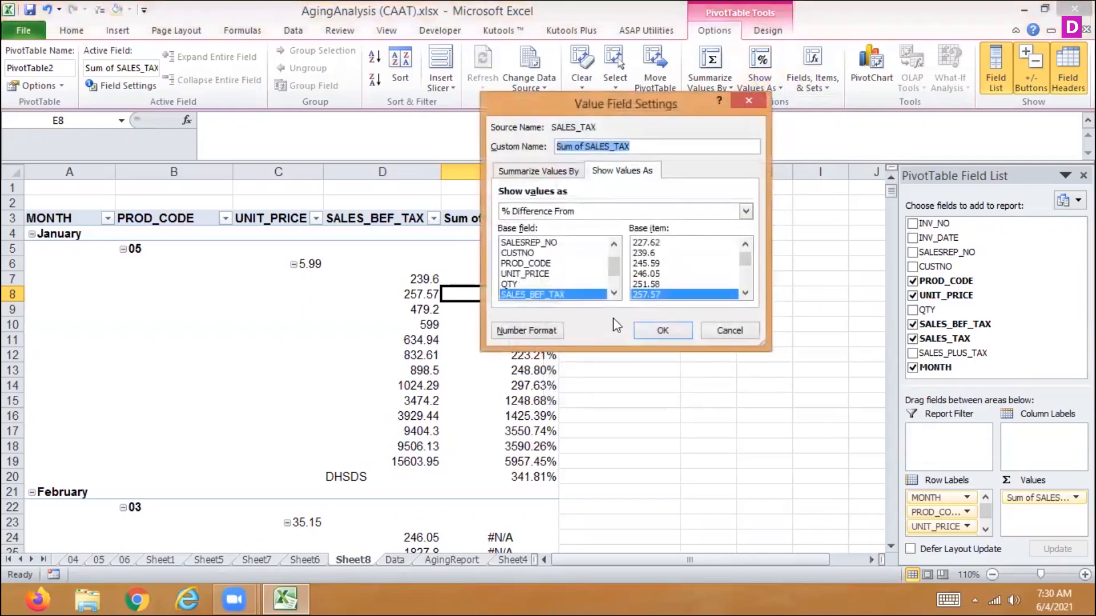
left_click(736, 330)
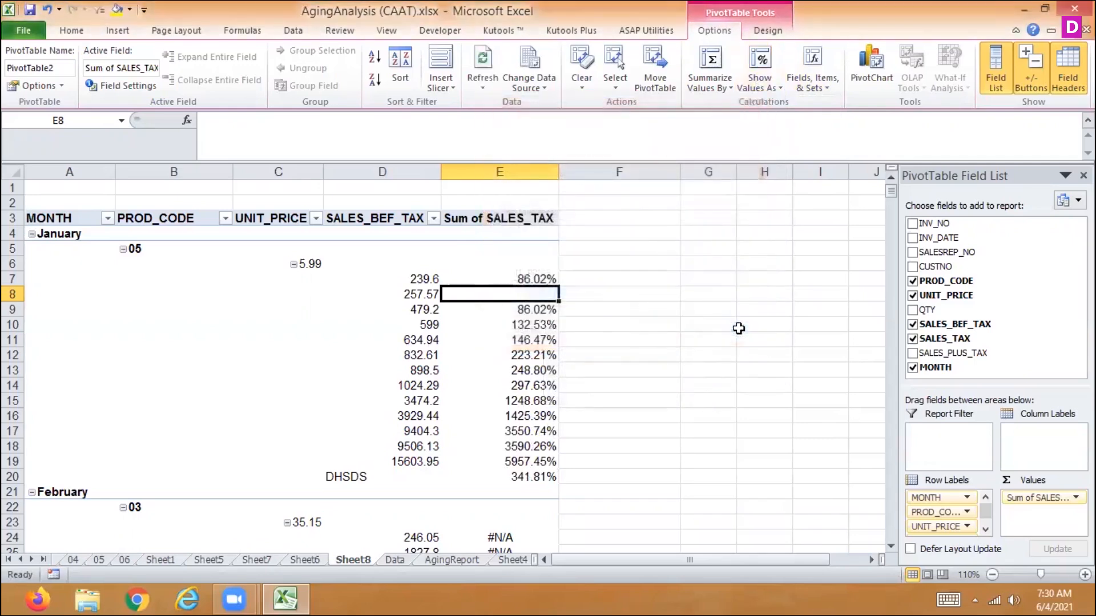